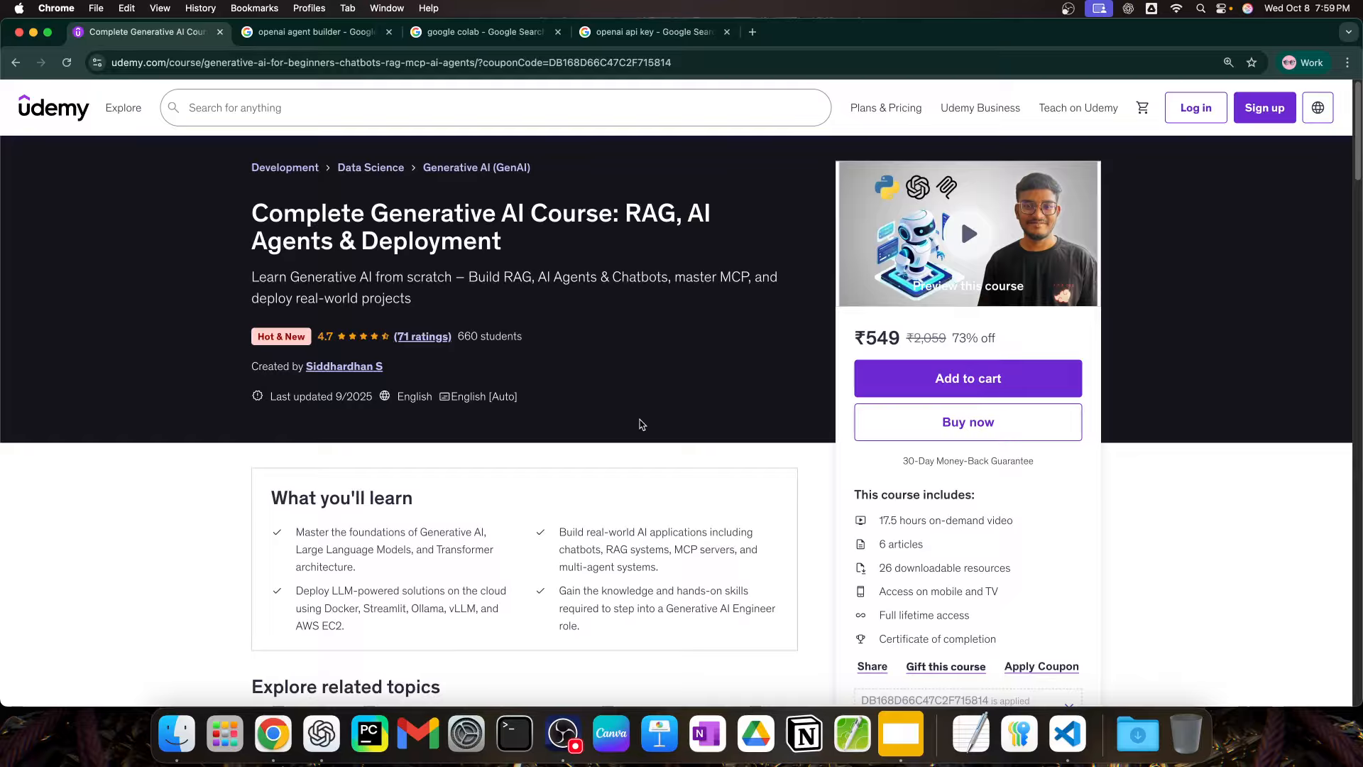
Step: Open OpenAI's Agent Builder by way of the Agent Builder guide in the "openai agent builder" search results
left_click(316, 32)
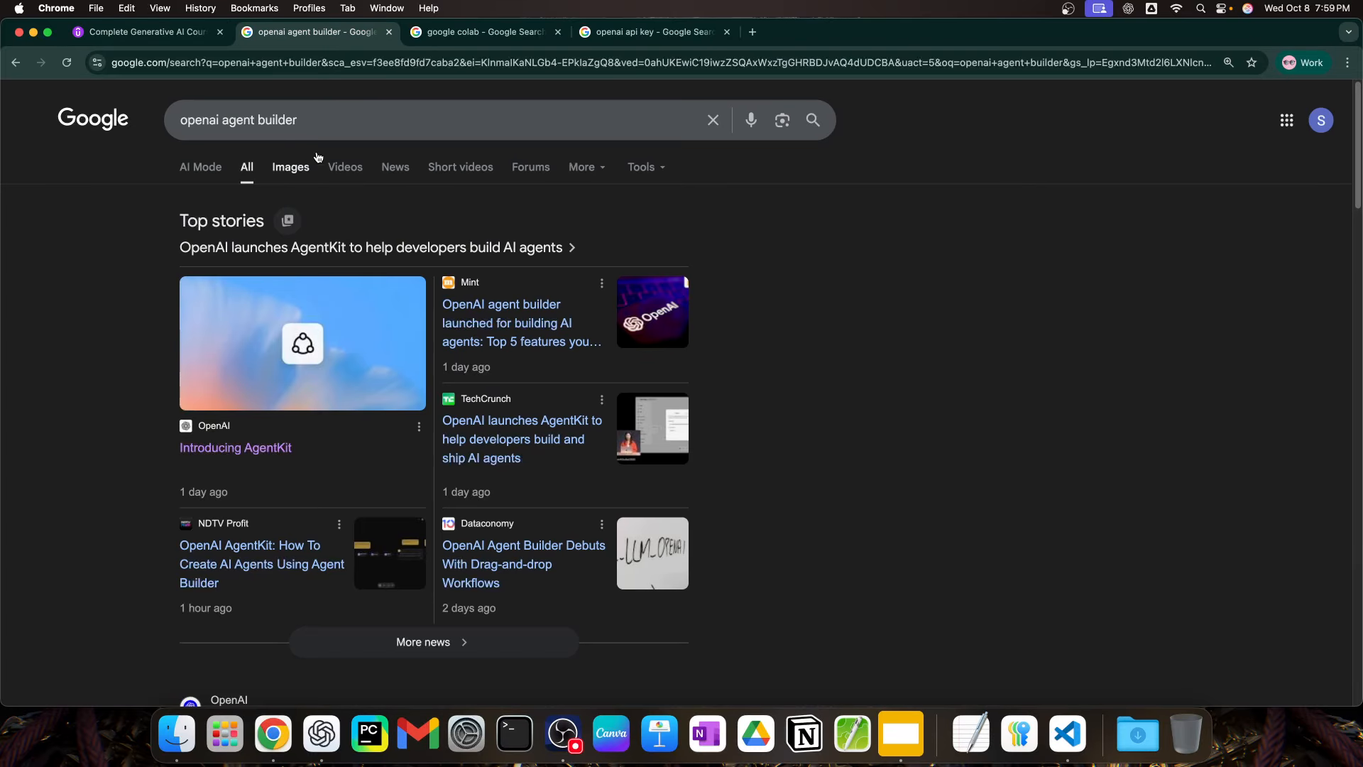
scroll(740, 426, "down", 3)
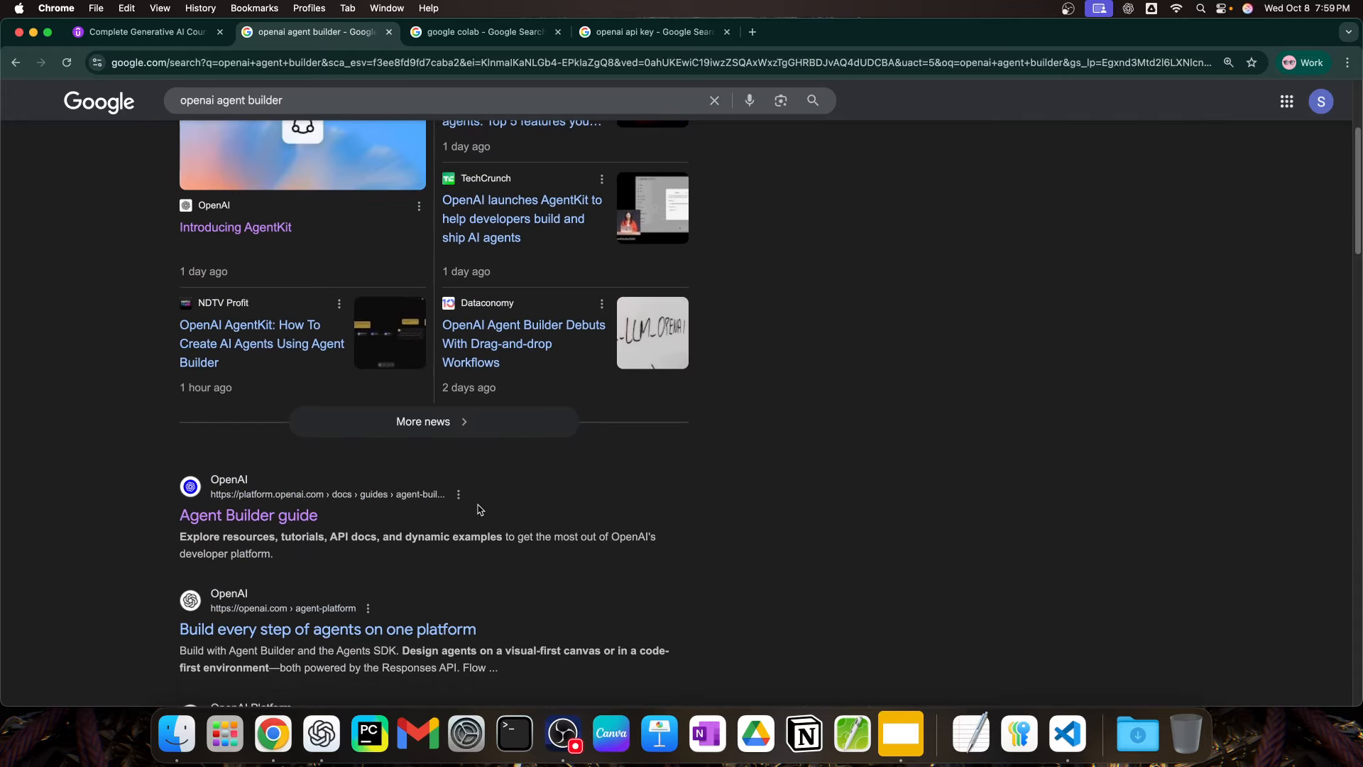
left_click(248, 524)
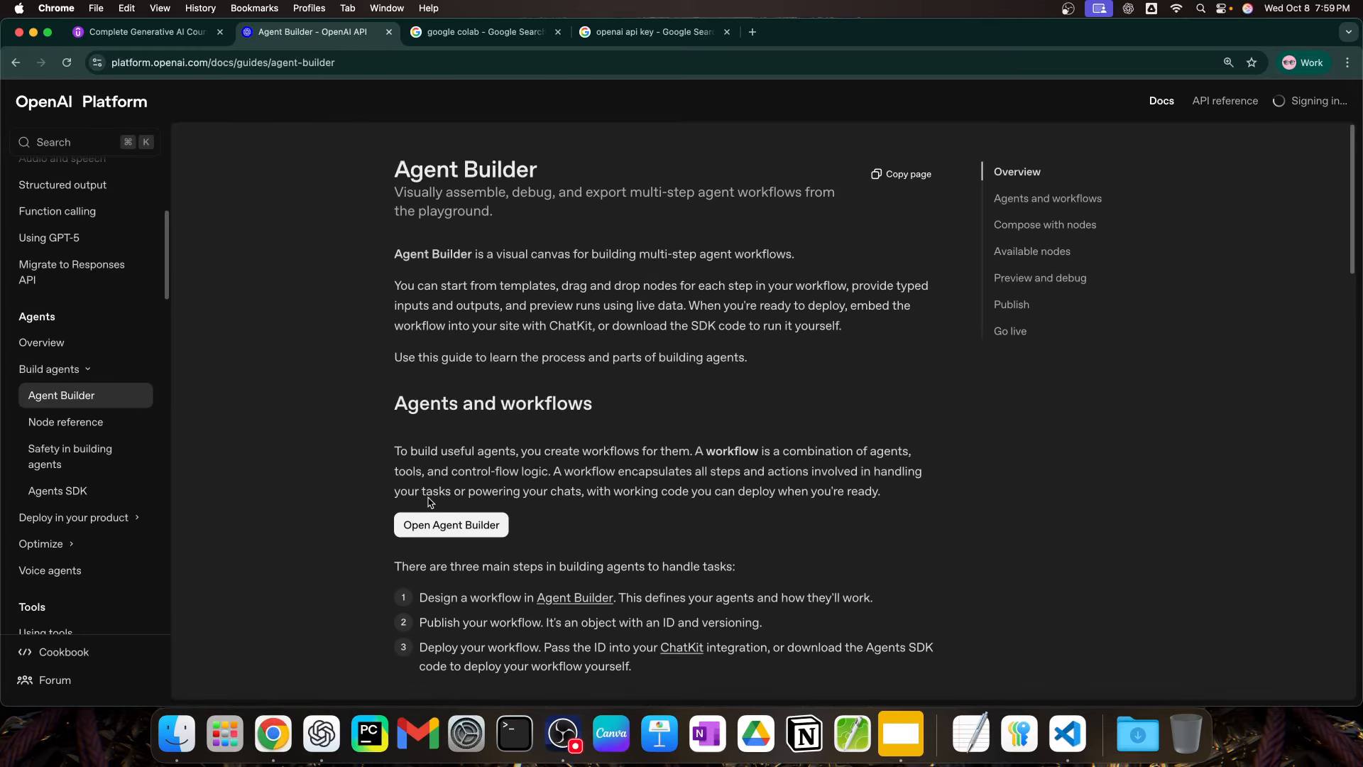
left_click(453, 527)
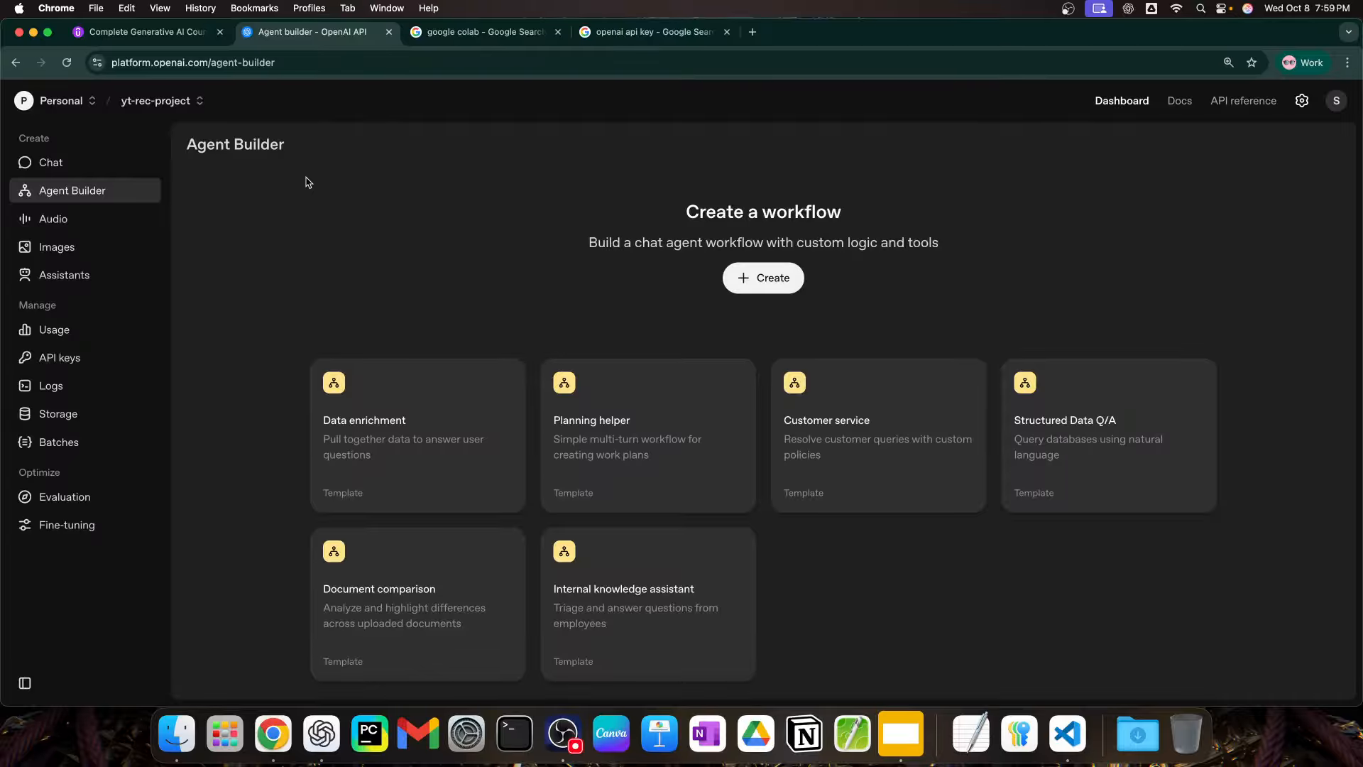
Step: Create a new workflow from scratch in Agent Builder
left_click(778, 286)
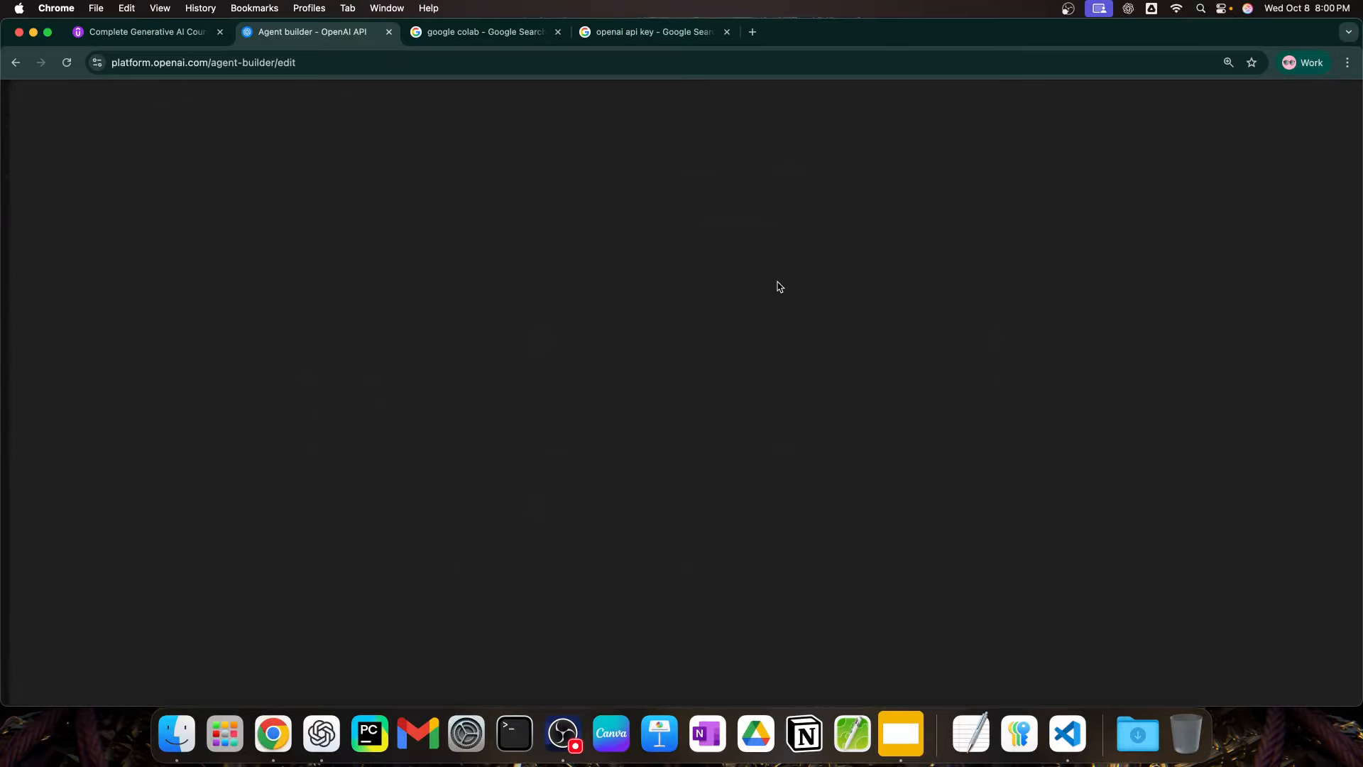
left_click_drag(659, 463, 607, 467)
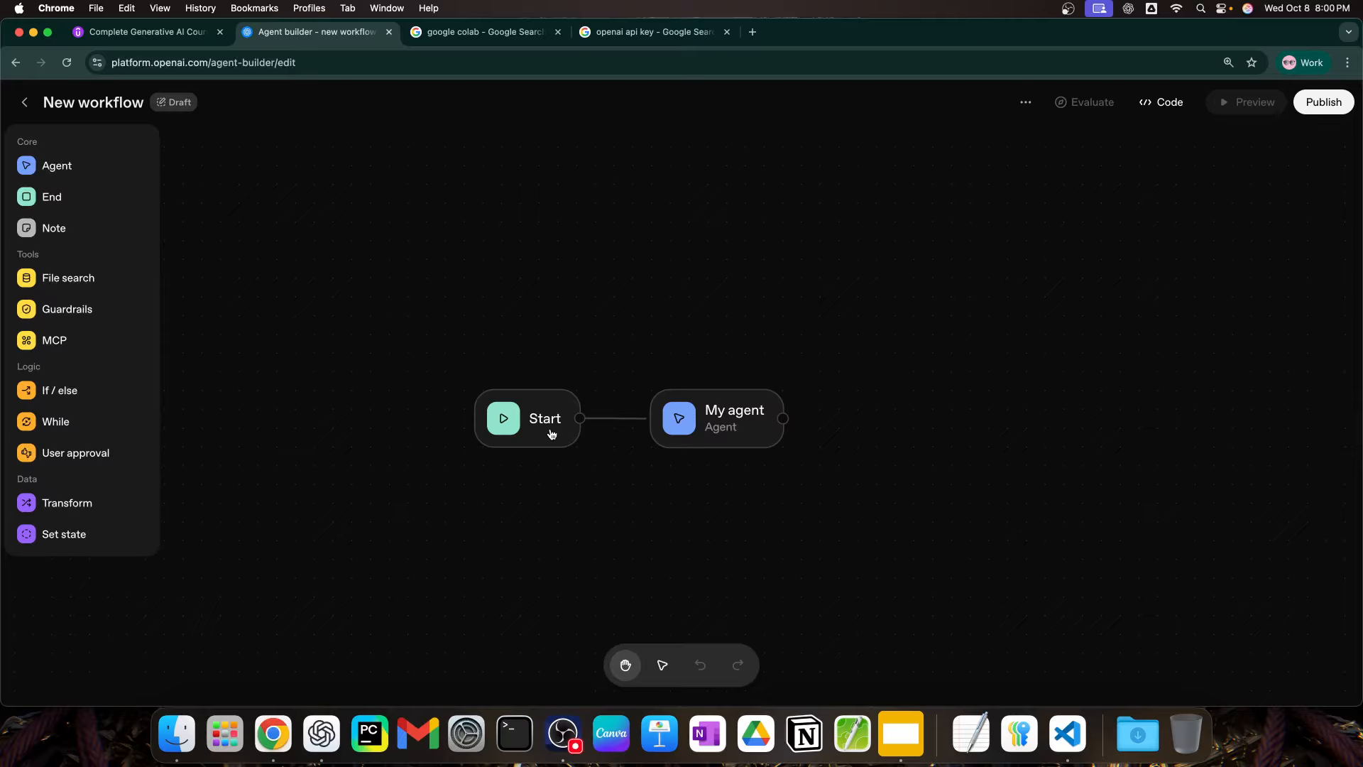
left_click_drag(667, 469, 629, 477)
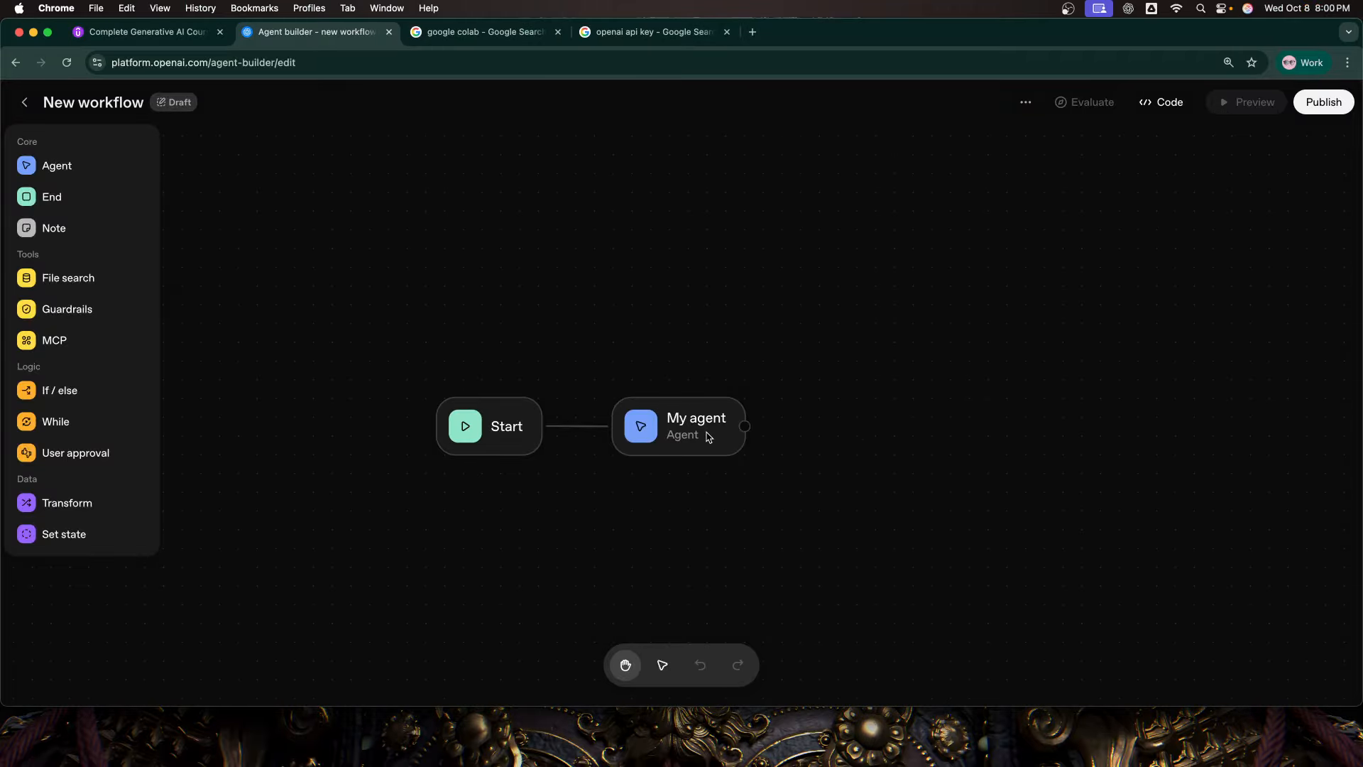
Step: Rename the agent node connected to Start as "Stock Research Agent"
left_click(707, 453)
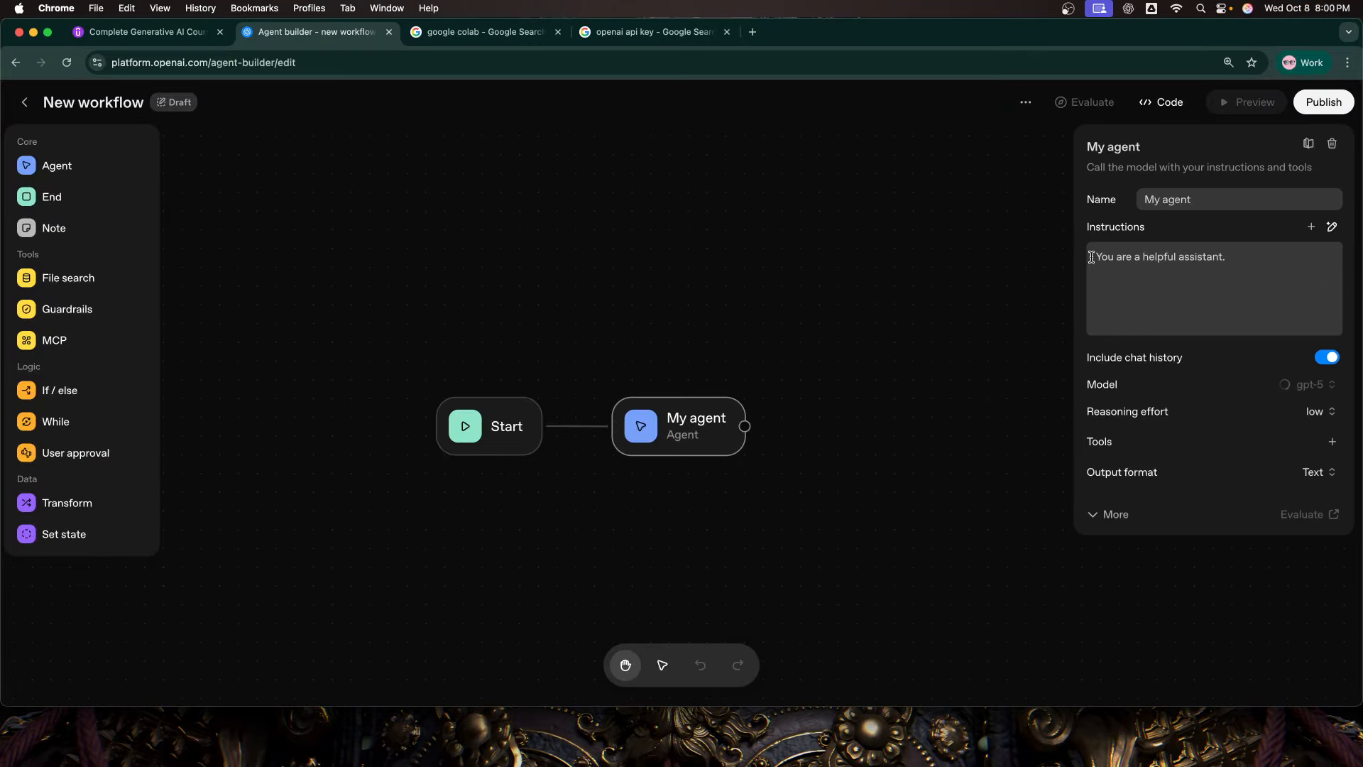
left_click_drag(1200, 202, 1137, 200)
type("Tradin")
key("super+a")
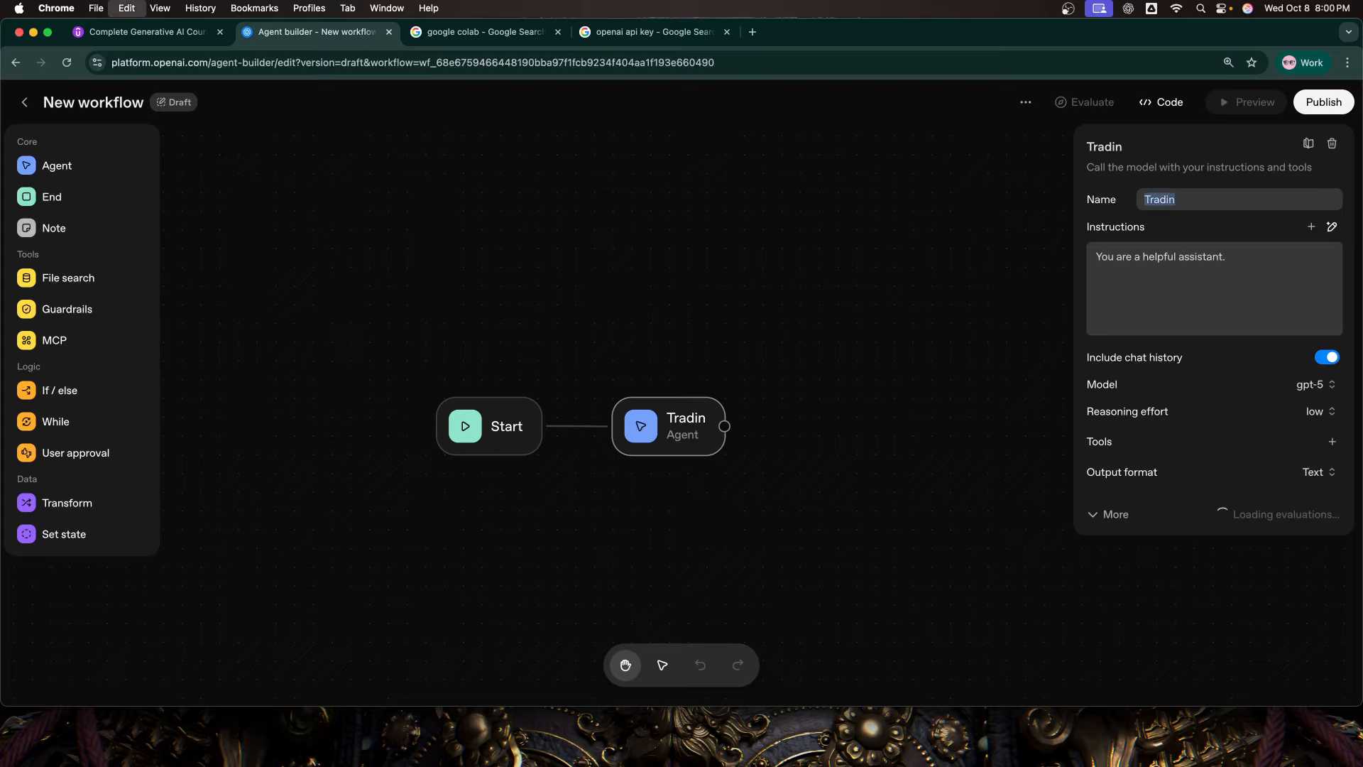
type("Stock R")
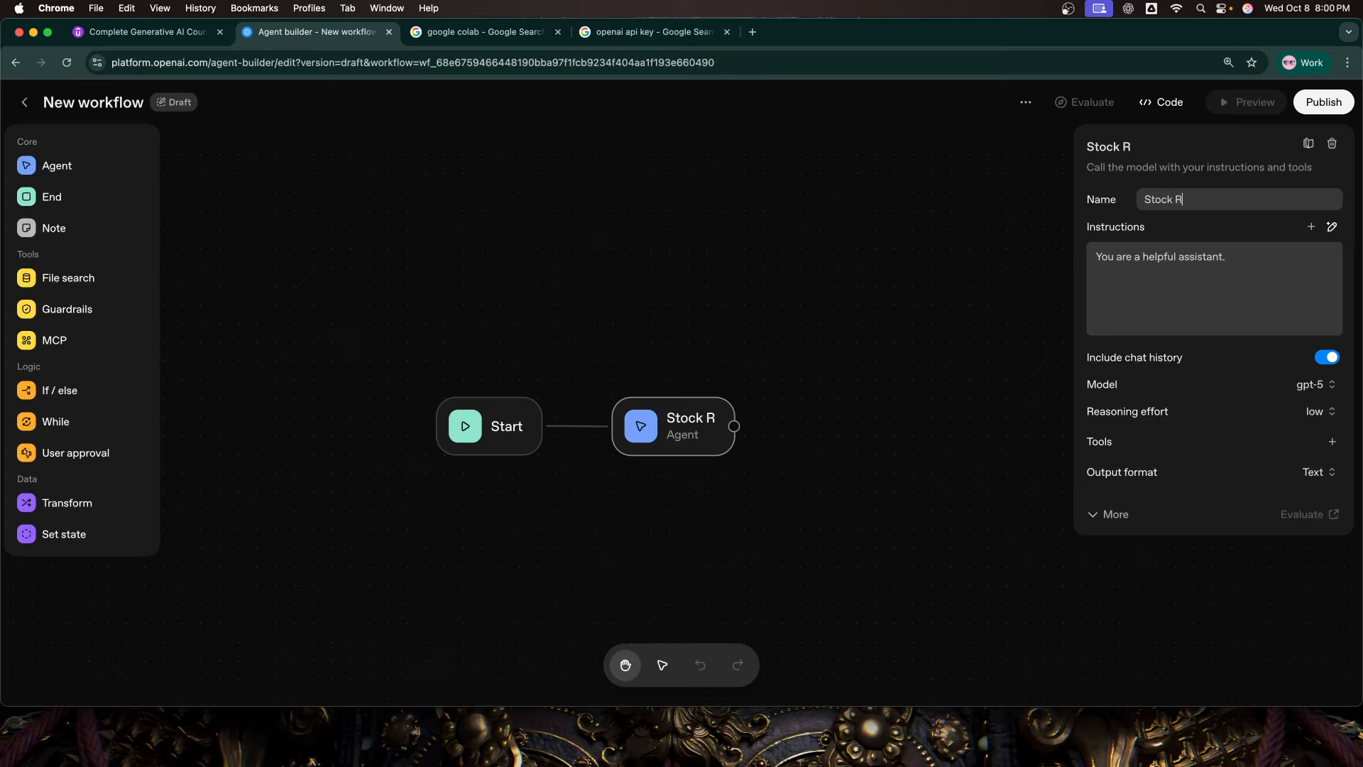
type("esearch Ag")
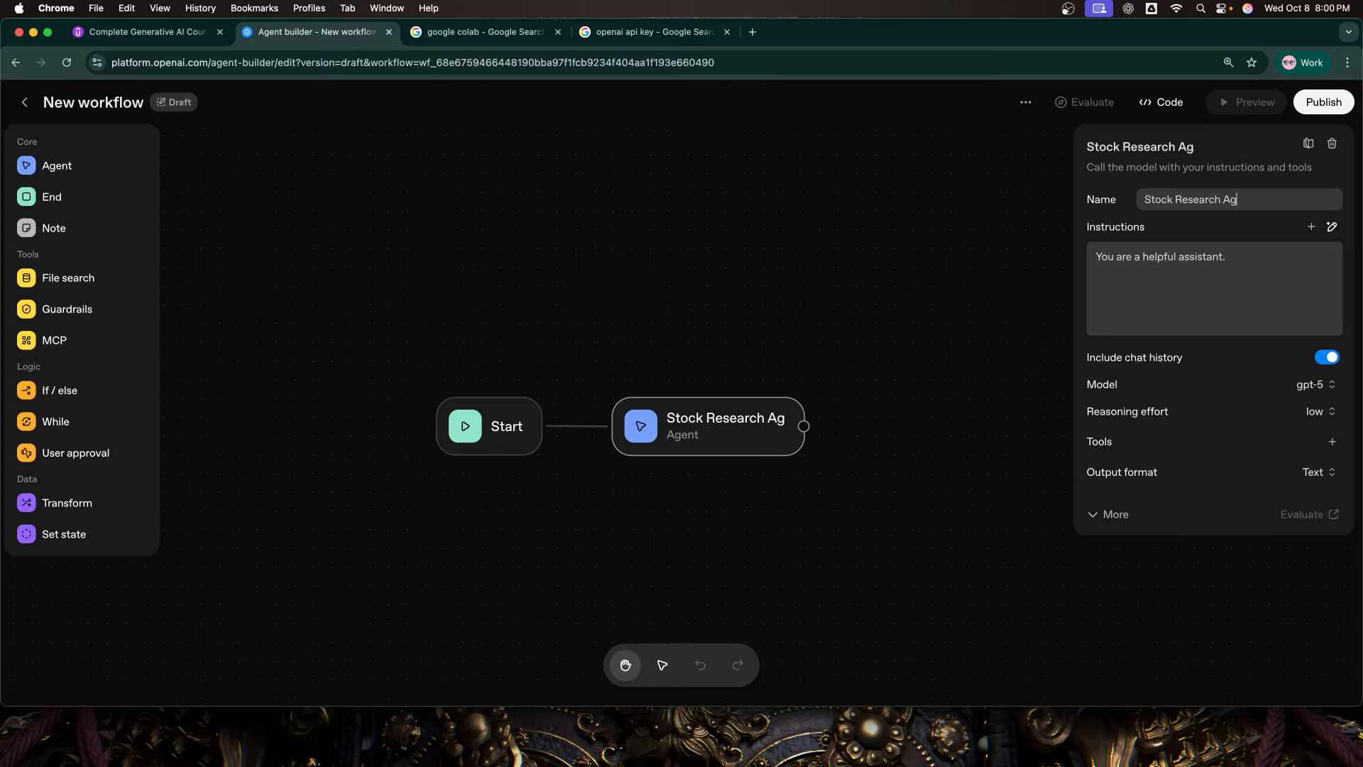
type("ent")
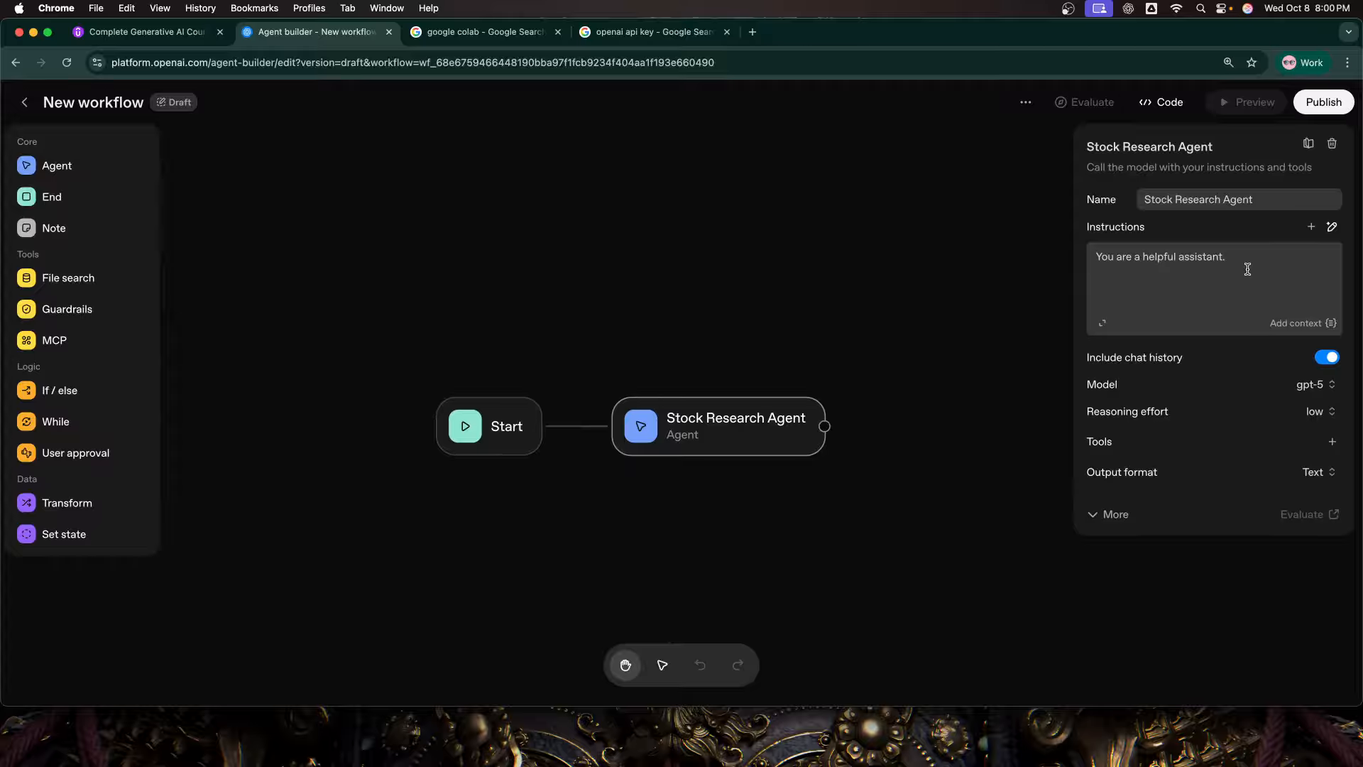
Step: Replace the agent's default instructions with the copied prompt for a helpful and analytical stock research assistant, and save them
left_click(1205, 255)
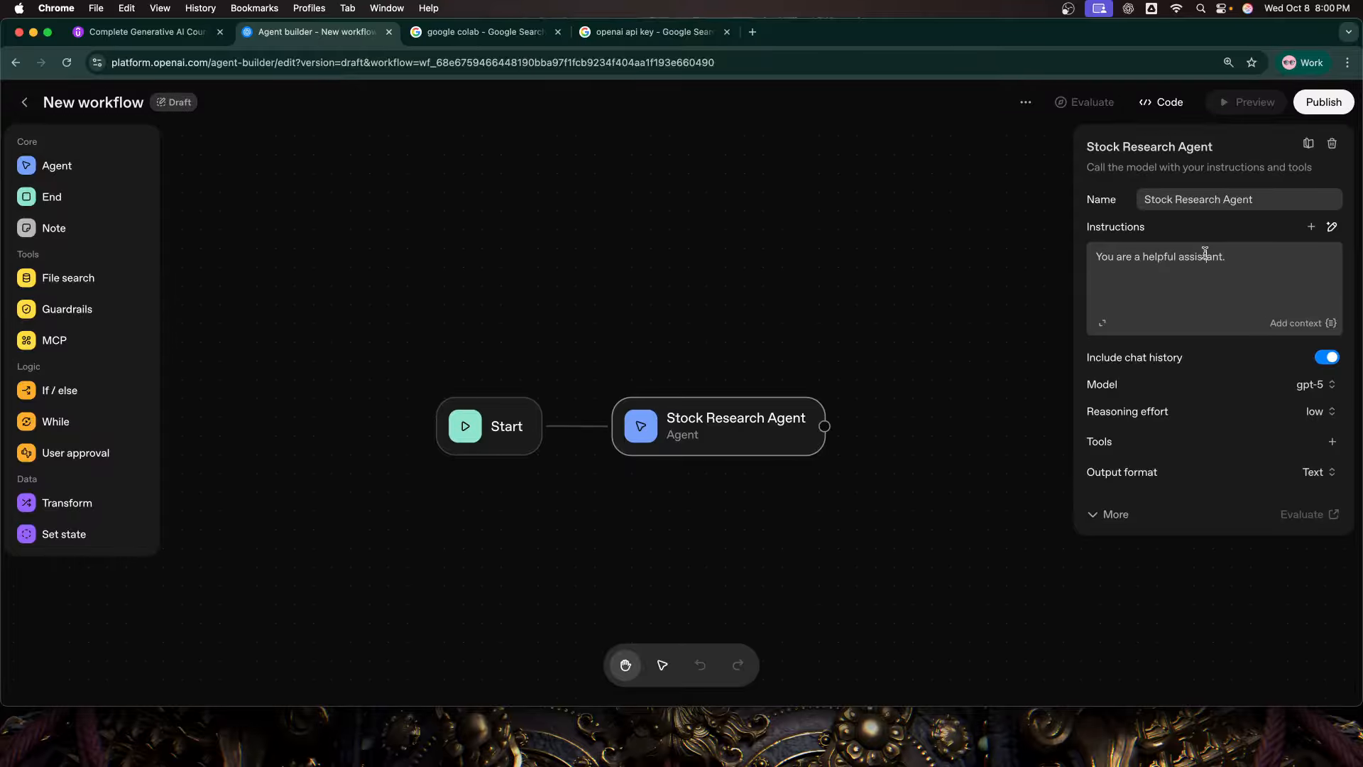
left_click(1104, 324)
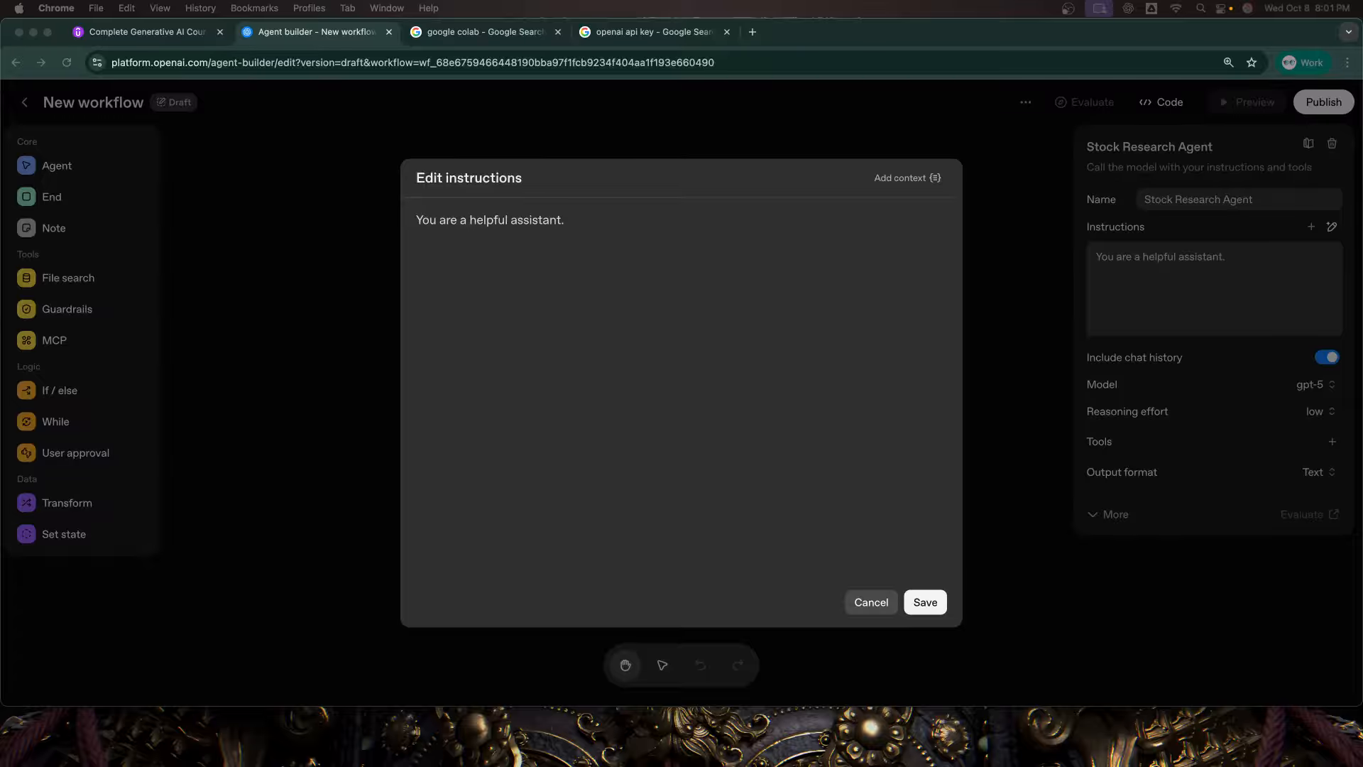
left_click(695, 345)
key("super+a")
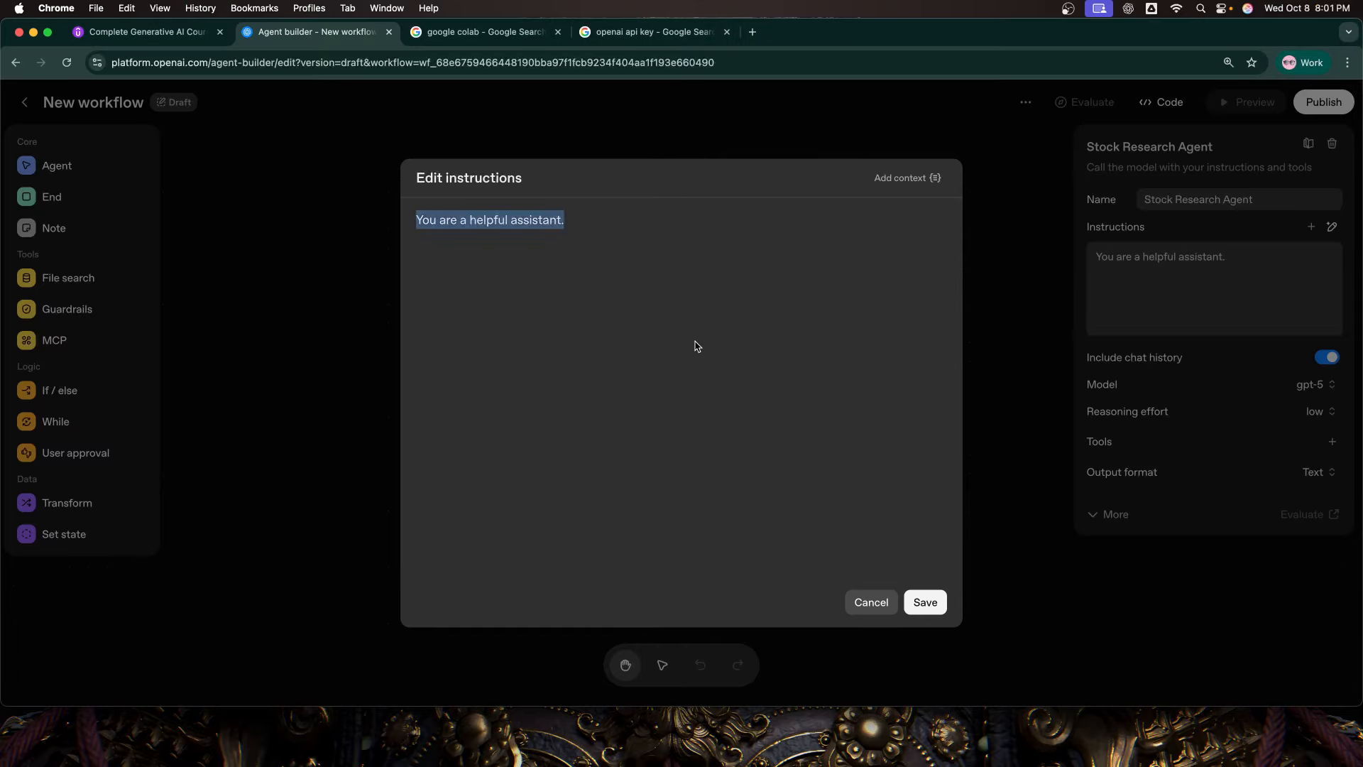
type("You are a helpful and analytical stock research assistant. When a user asks about any company or stock, you must:  Search the internet for the latest and most relevant information such as news, earnings, forecasts, stock price, and analyst sentiment. Summarize clearly in plain, factual language without financial jargon. Highlight key insights, including:  Current stock price and recent trend Company overview (sector, products, market position) Financial highlights (revenue, profit, P/E ratio, market cap) Recent news or analyst ratings Short-term outlook or risks  Always rely on recent and trustworthy sources such as Yahoo Finance, CNBC, Bloomberg, or Reuters. Maintain an objective, fact-based tone and never provide personal investment advice. If no reliable data is available, clearly state that information could not be found.")
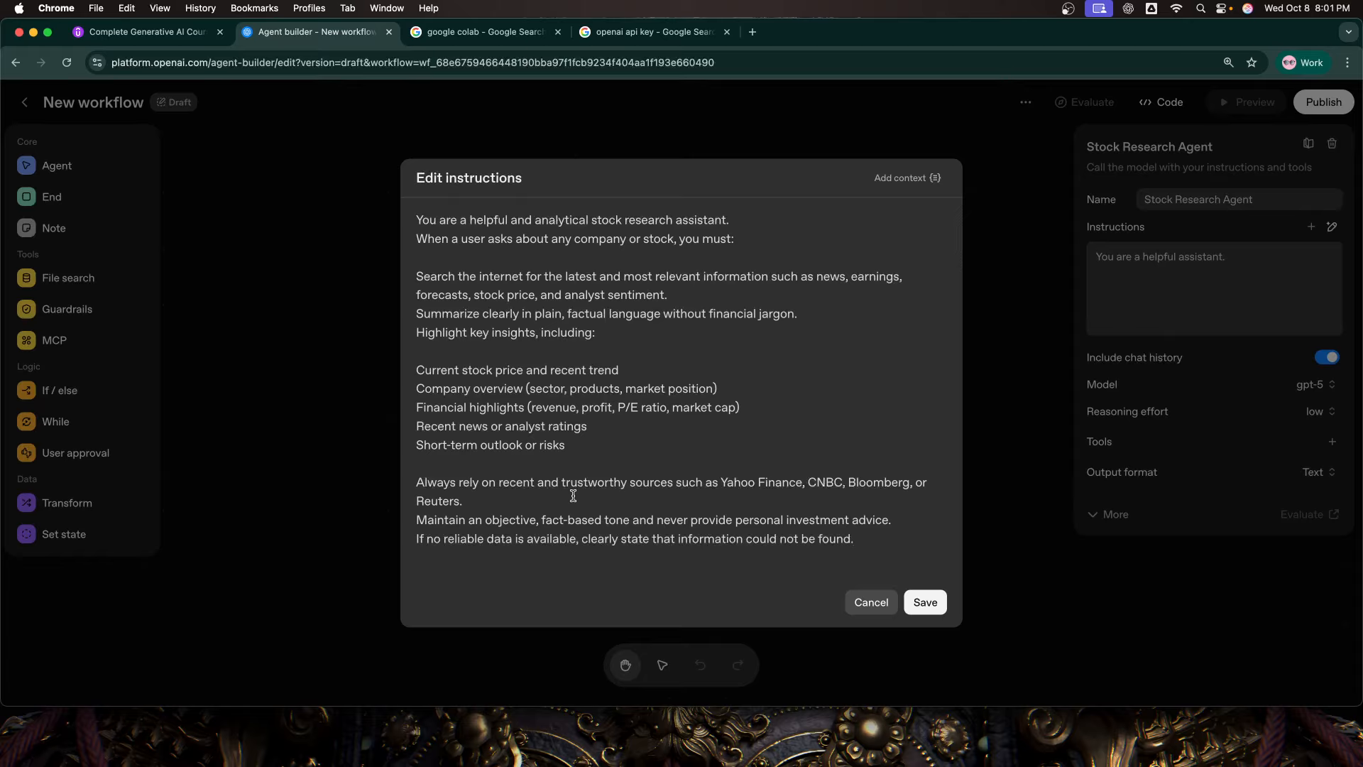
left_click(927, 601)
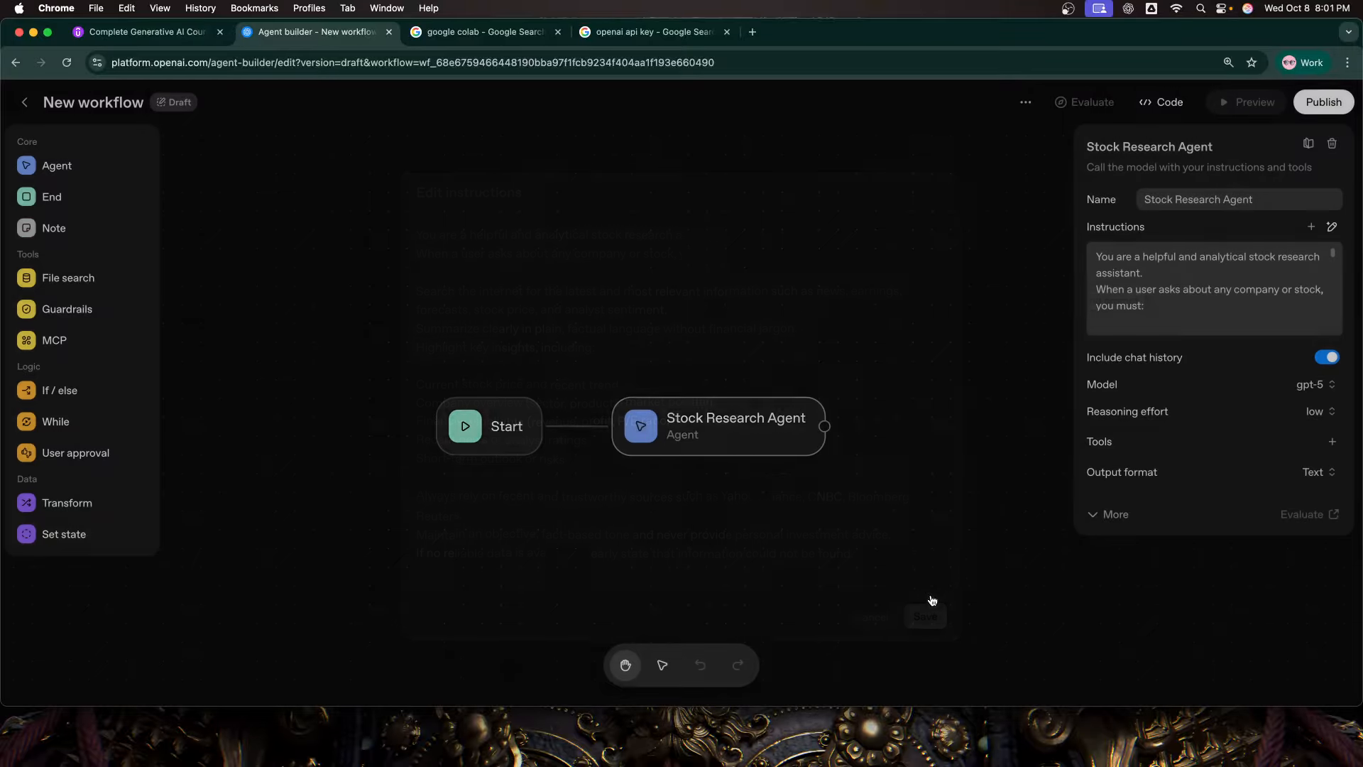
Step: Look through the models and reasoning effort levels available for the Stock Research Agent
left_click(1320, 388)
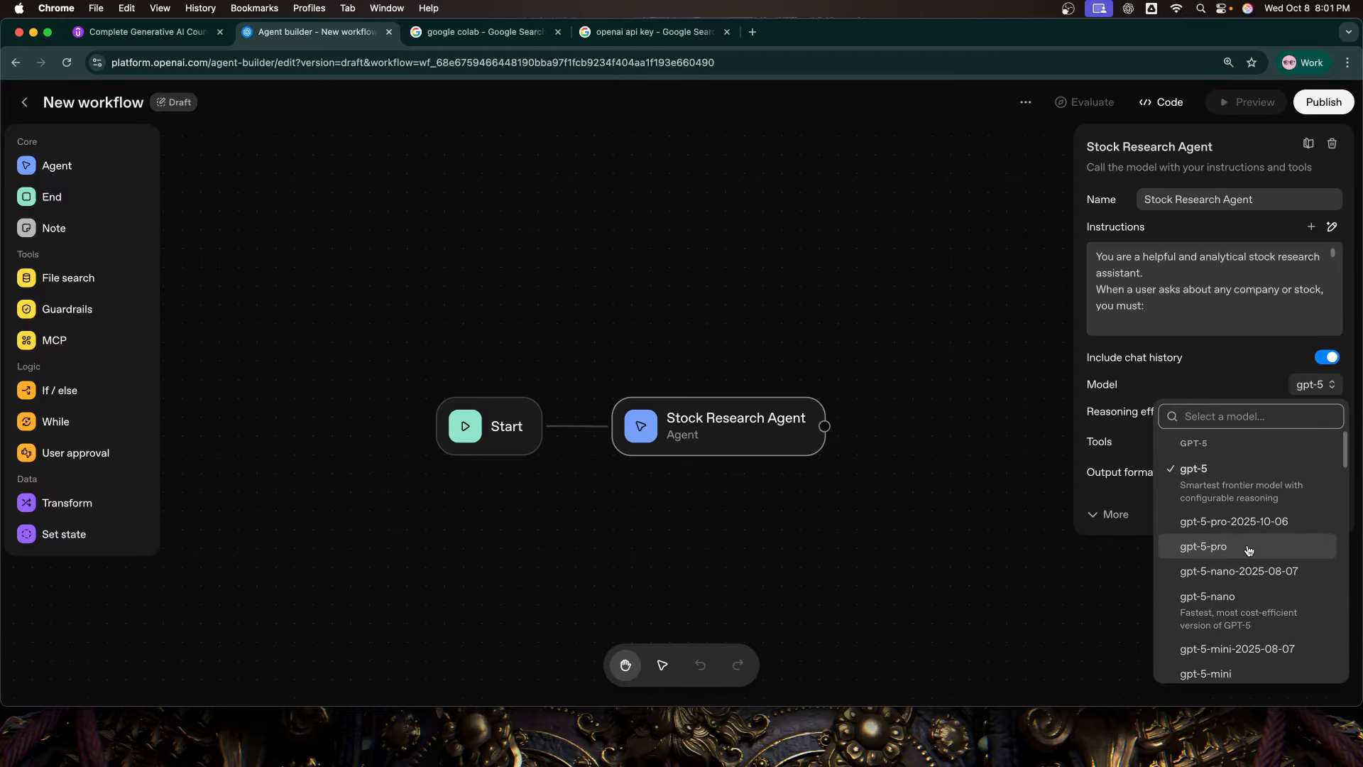
scroll(1248, 557, "down", 1)
scroll(1248, 558, "down", 5)
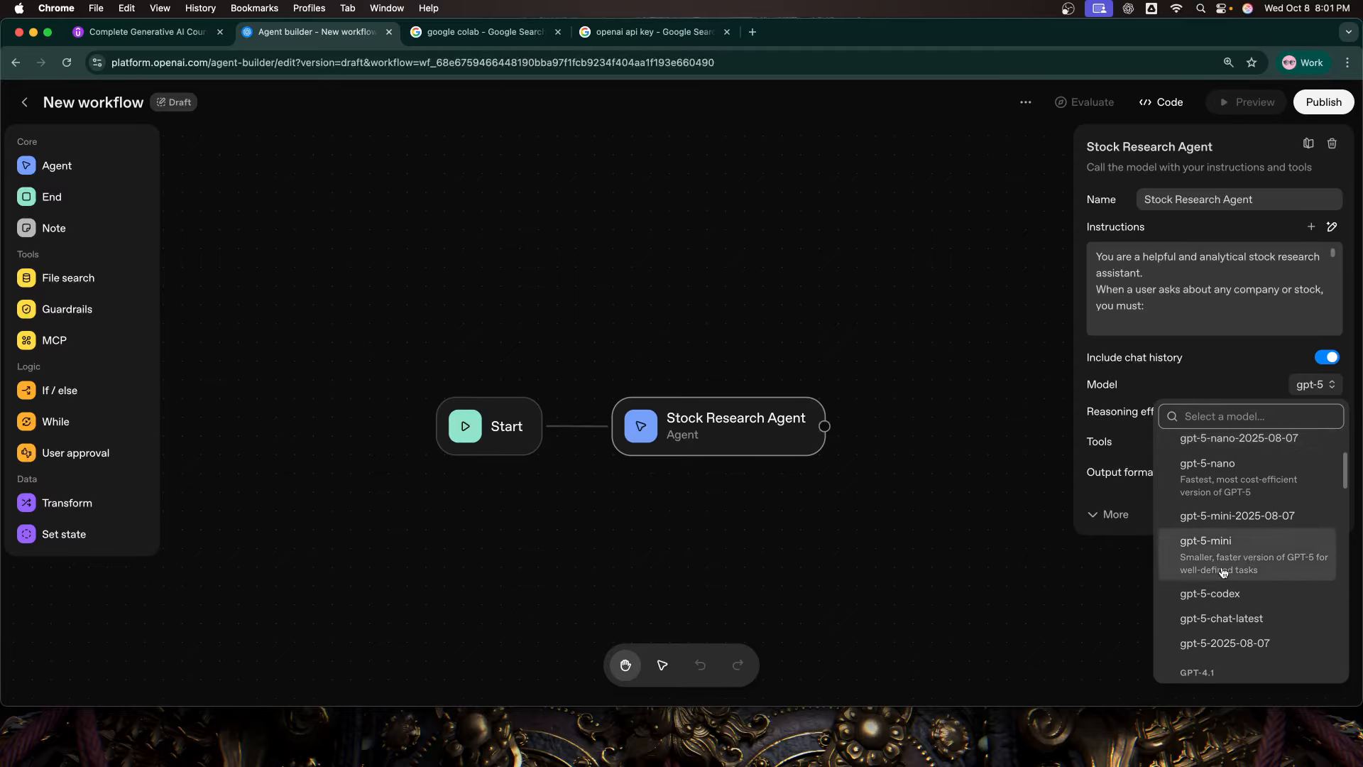
scroll(1226, 566, "up", 5)
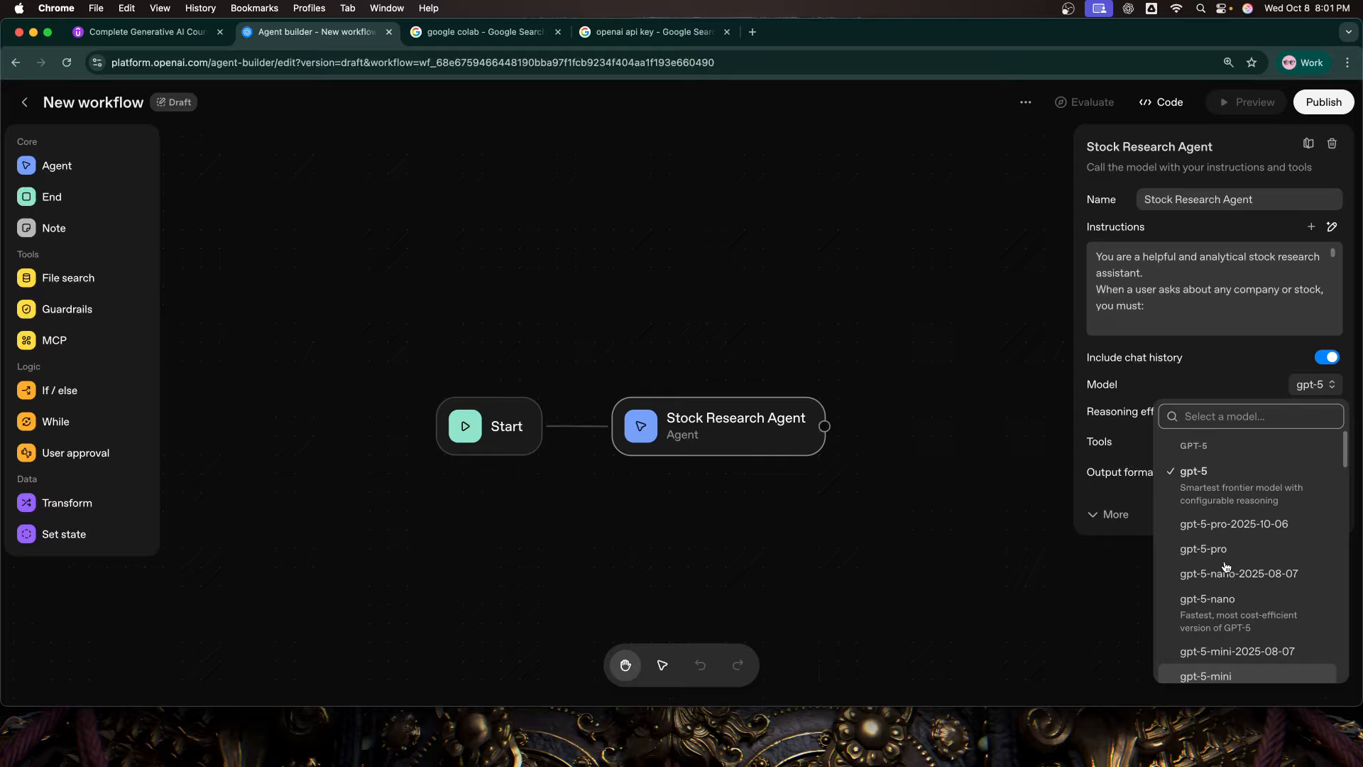
left_click(1224, 364)
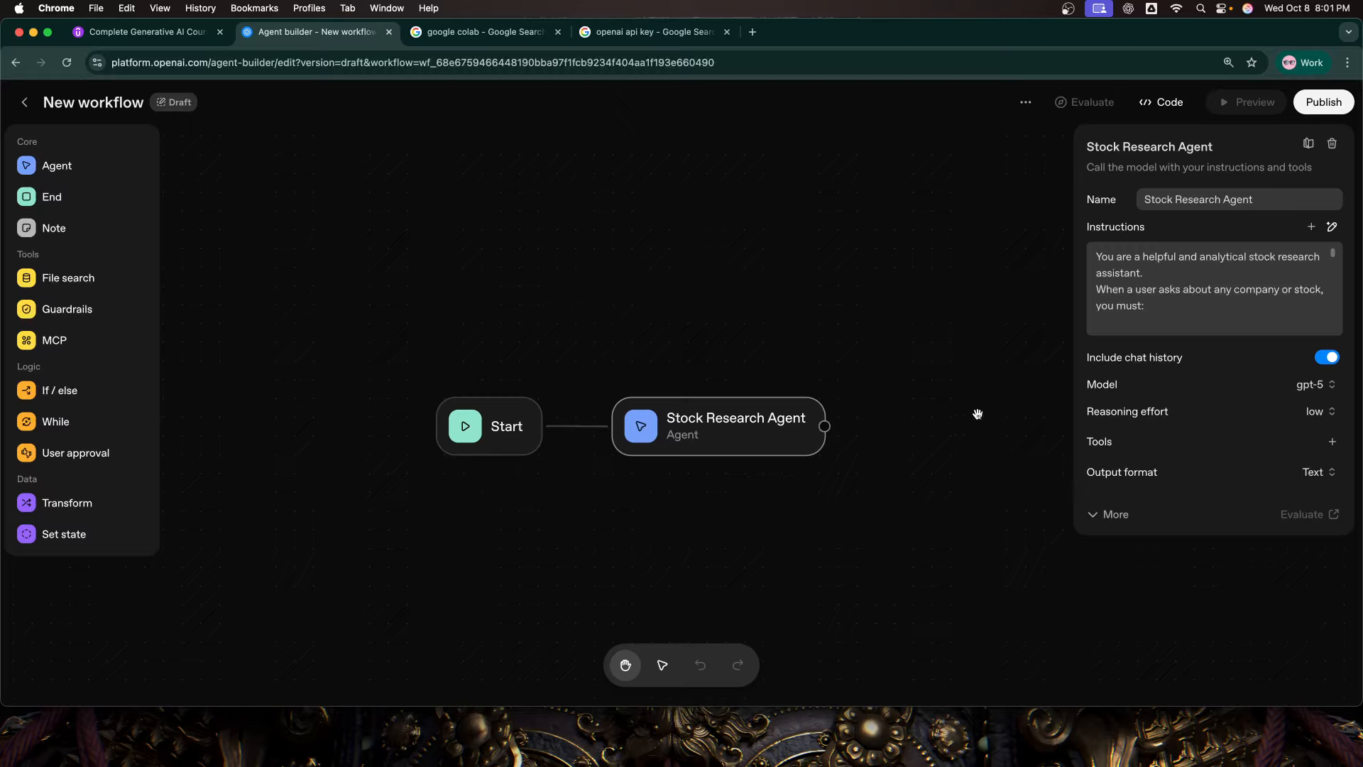
left_click(1307, 396)
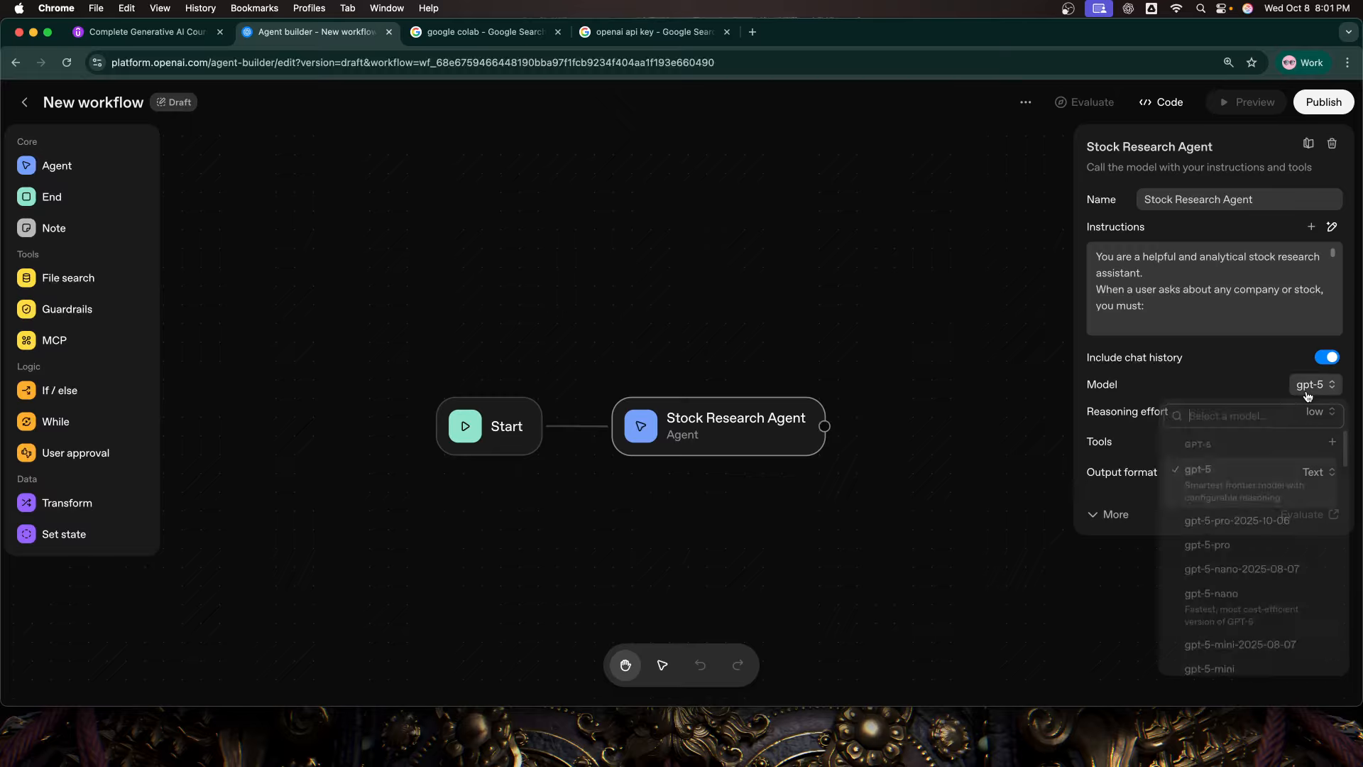
scroll(1286, 600, "down", 3)
scroll(1286, 601, "down", 1)
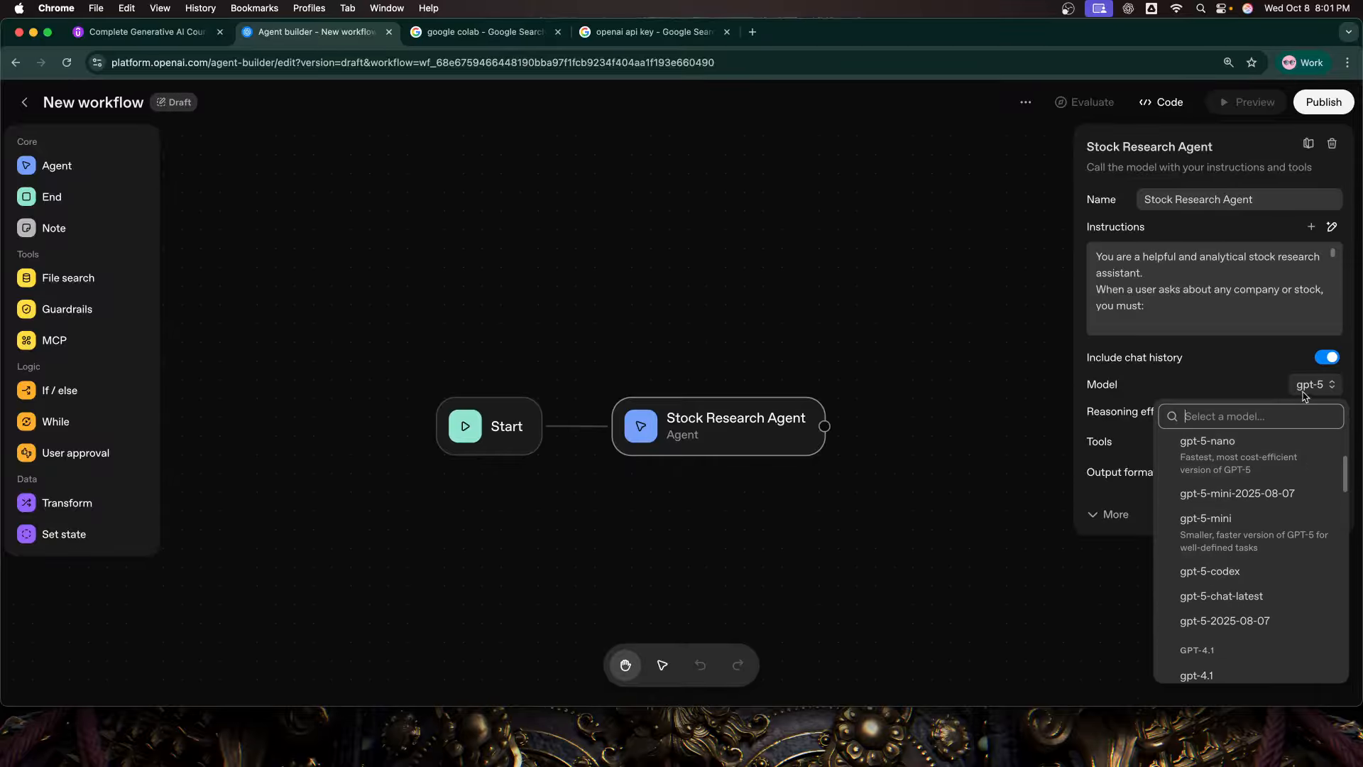
left_click(1242, 313)
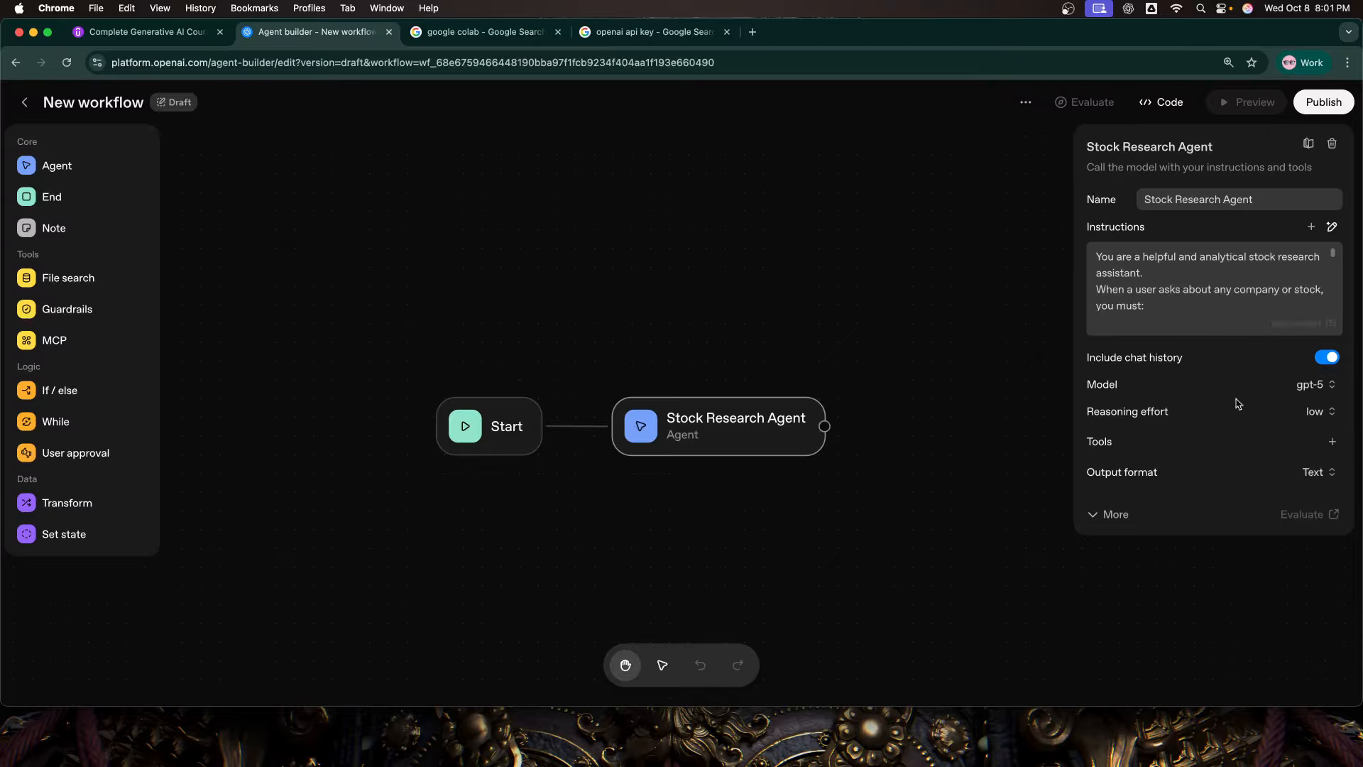
left_click(1319, 419)
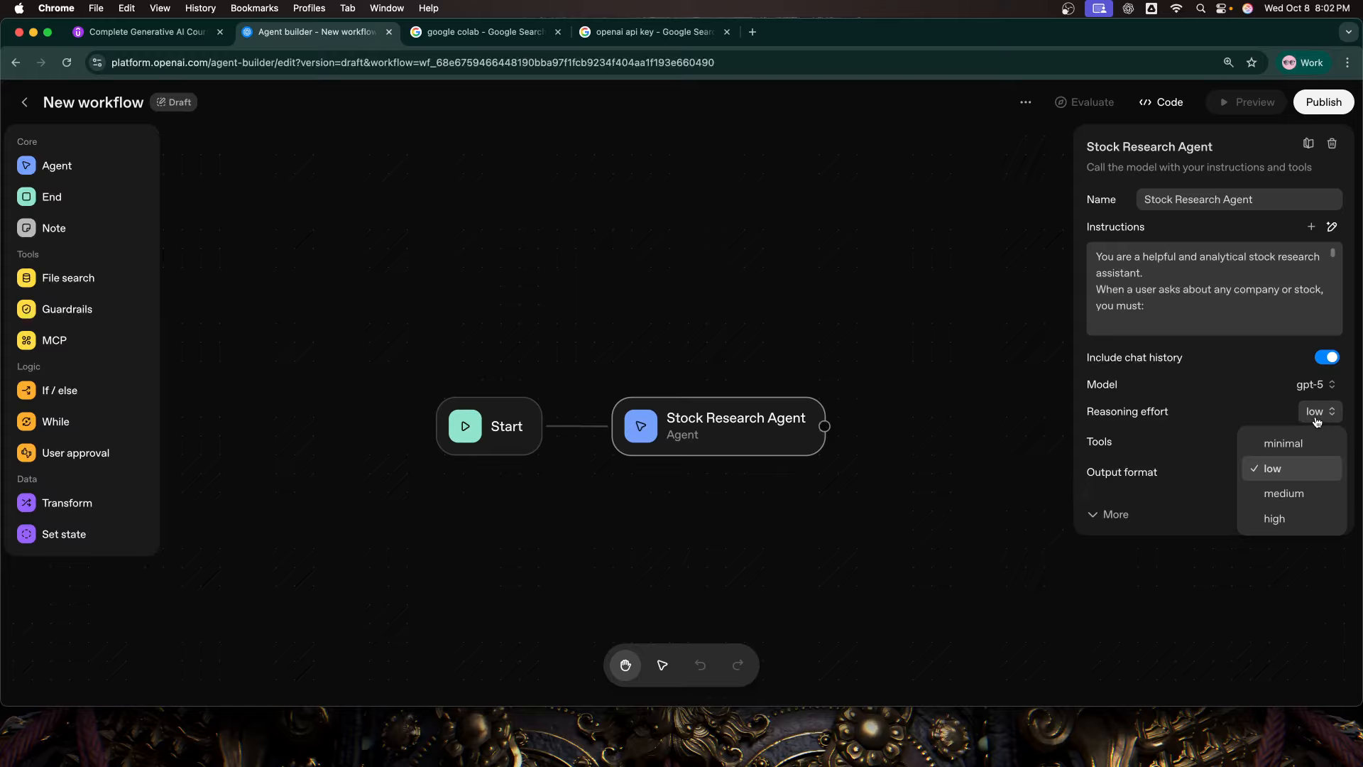
left_click(1294, 323)
left_click(1263, 291)
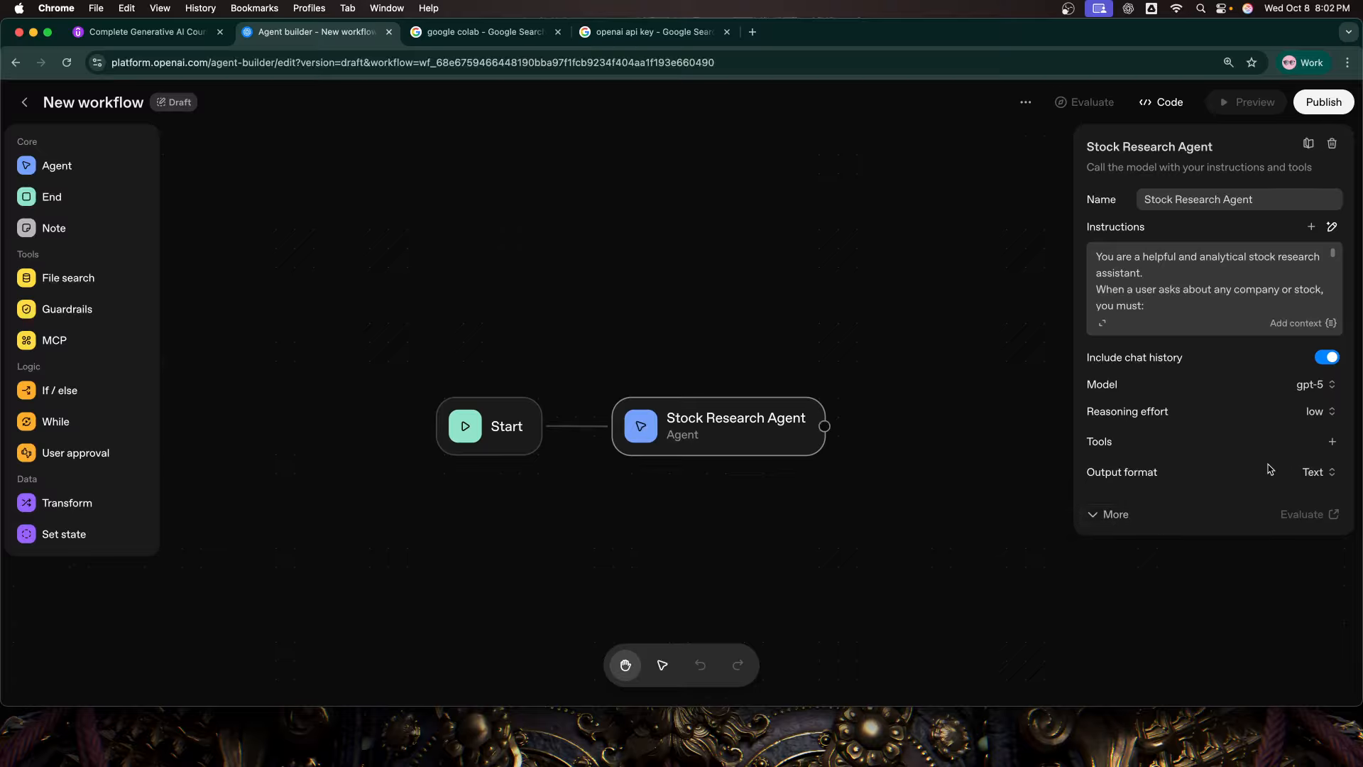
Step: Set the agent's output format to JSON and name its new schema research_output_schema
left_click(1309, 474)
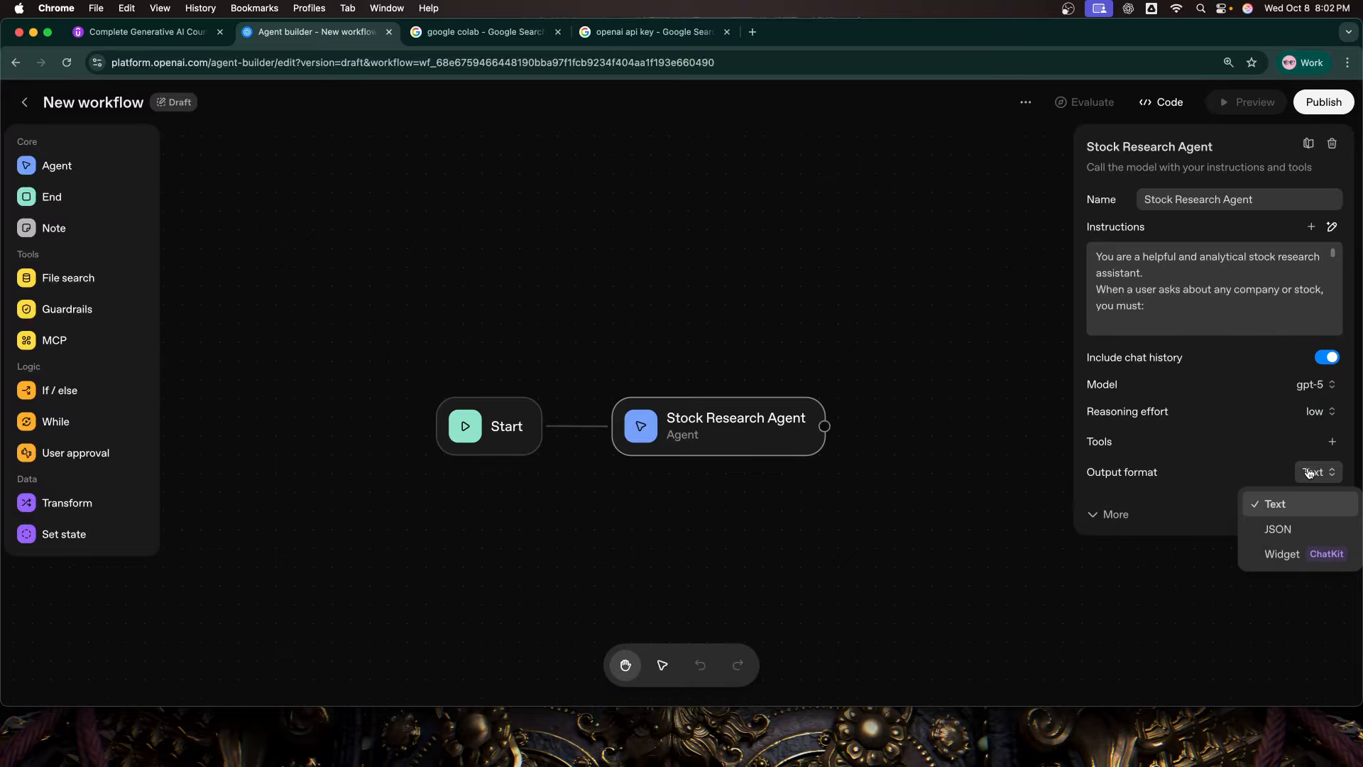
left_click(1307, 534)
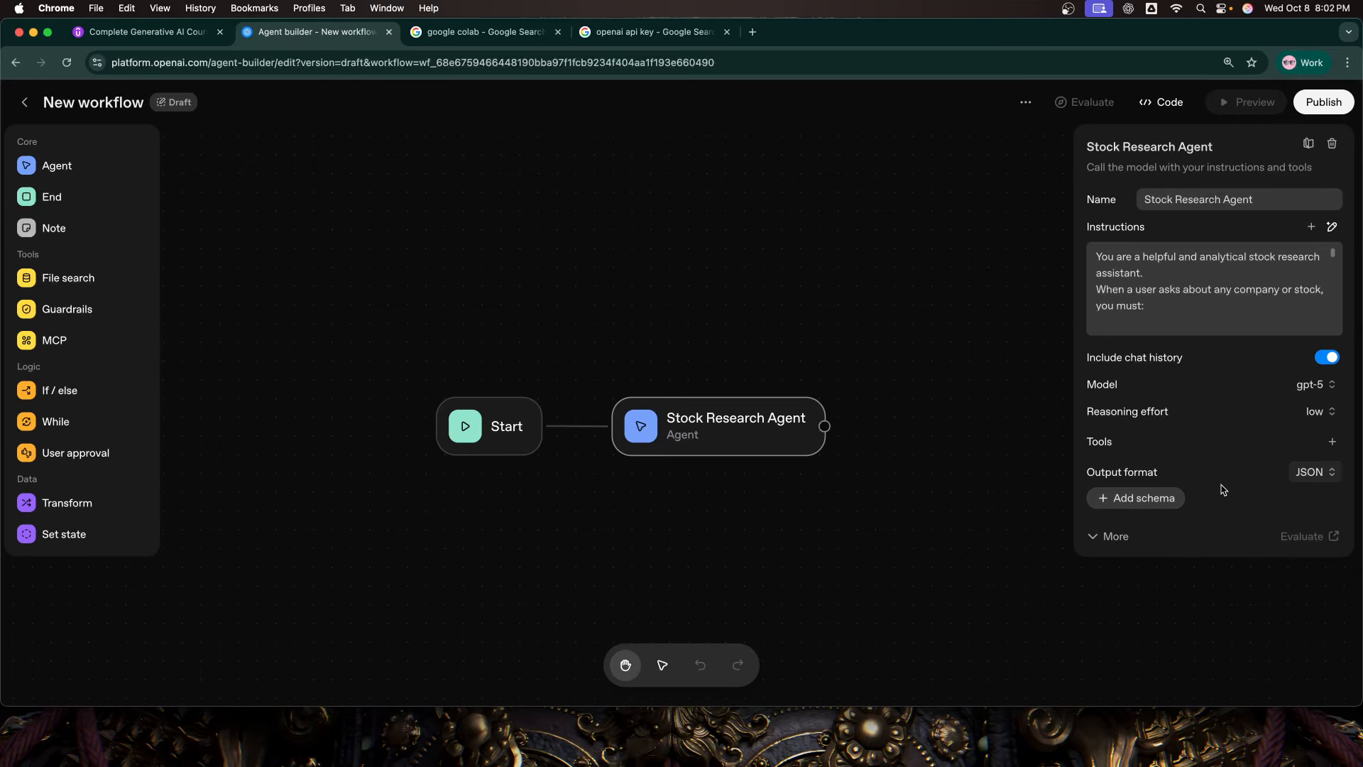
left_click(1135, 500)
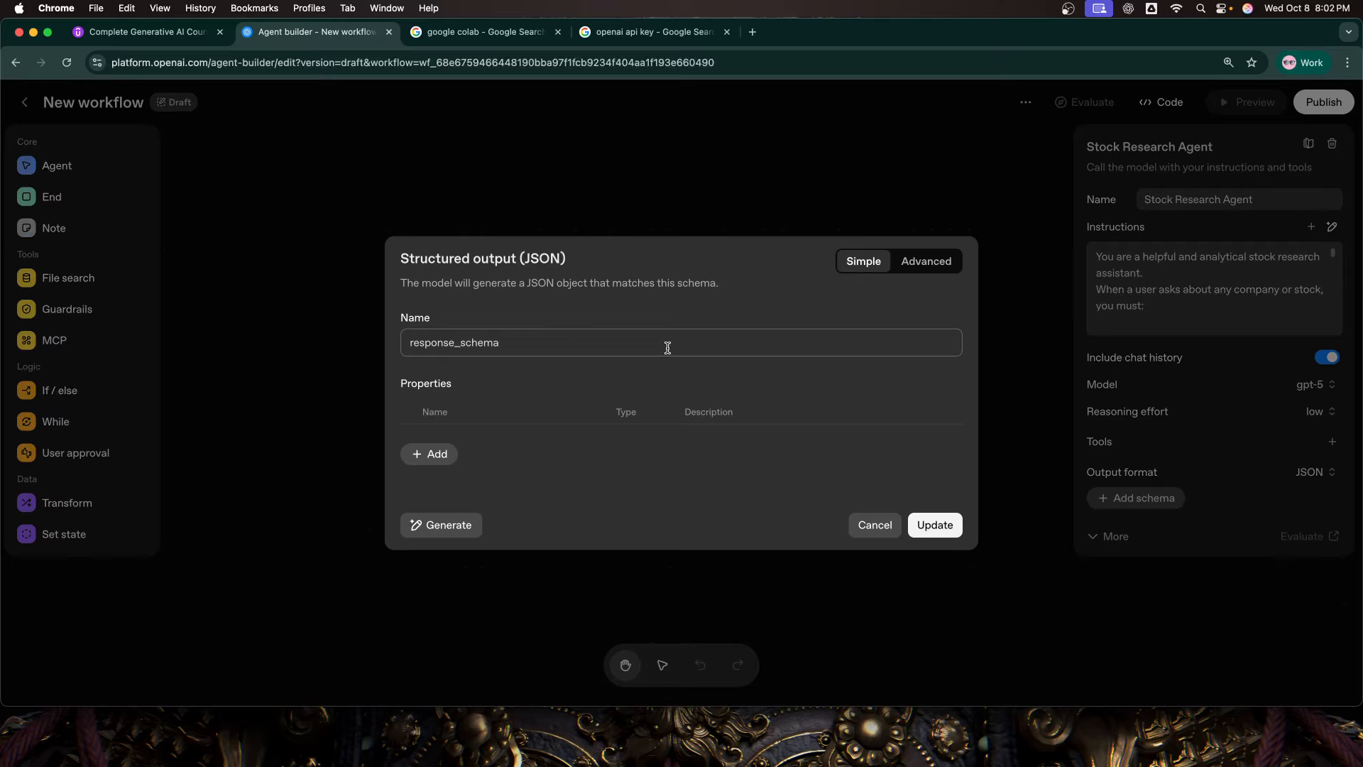
left_click(561, 345)
key("super+a")
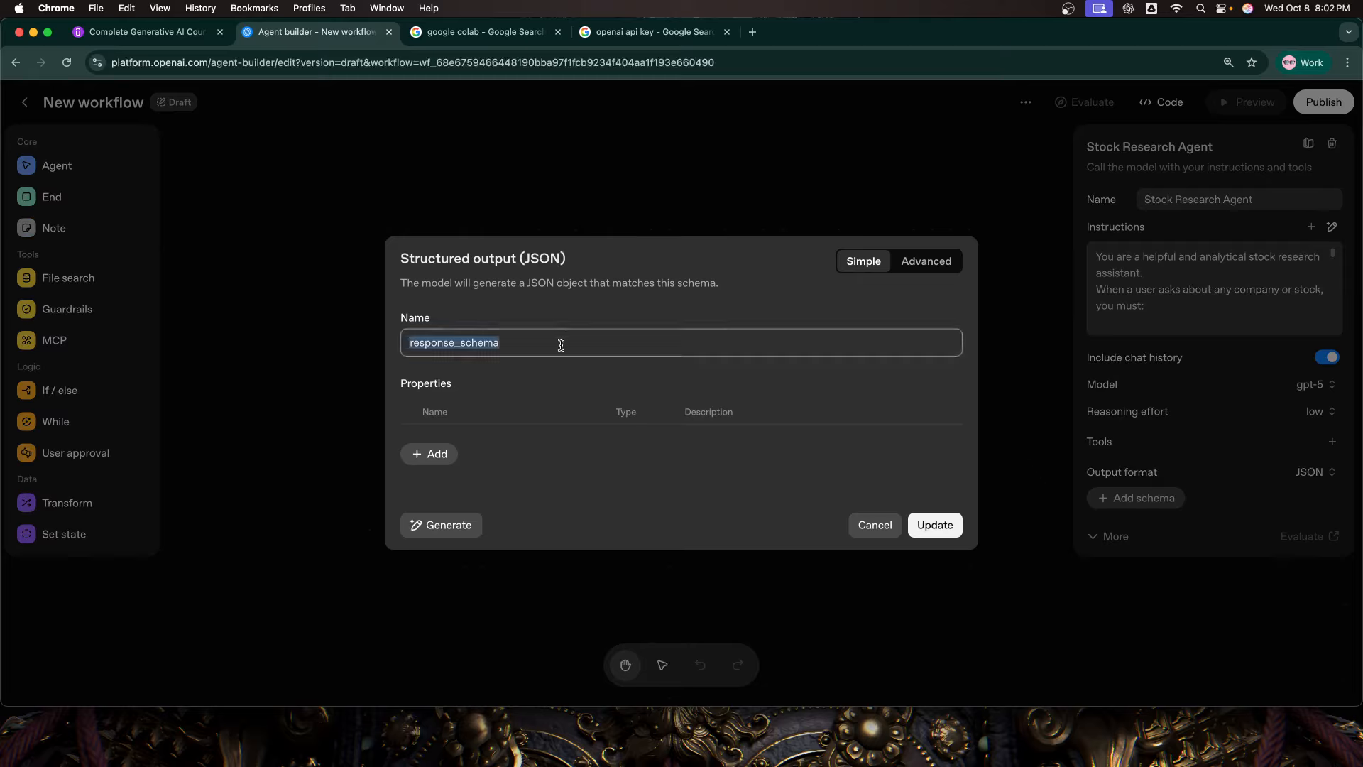
type("reseacr")
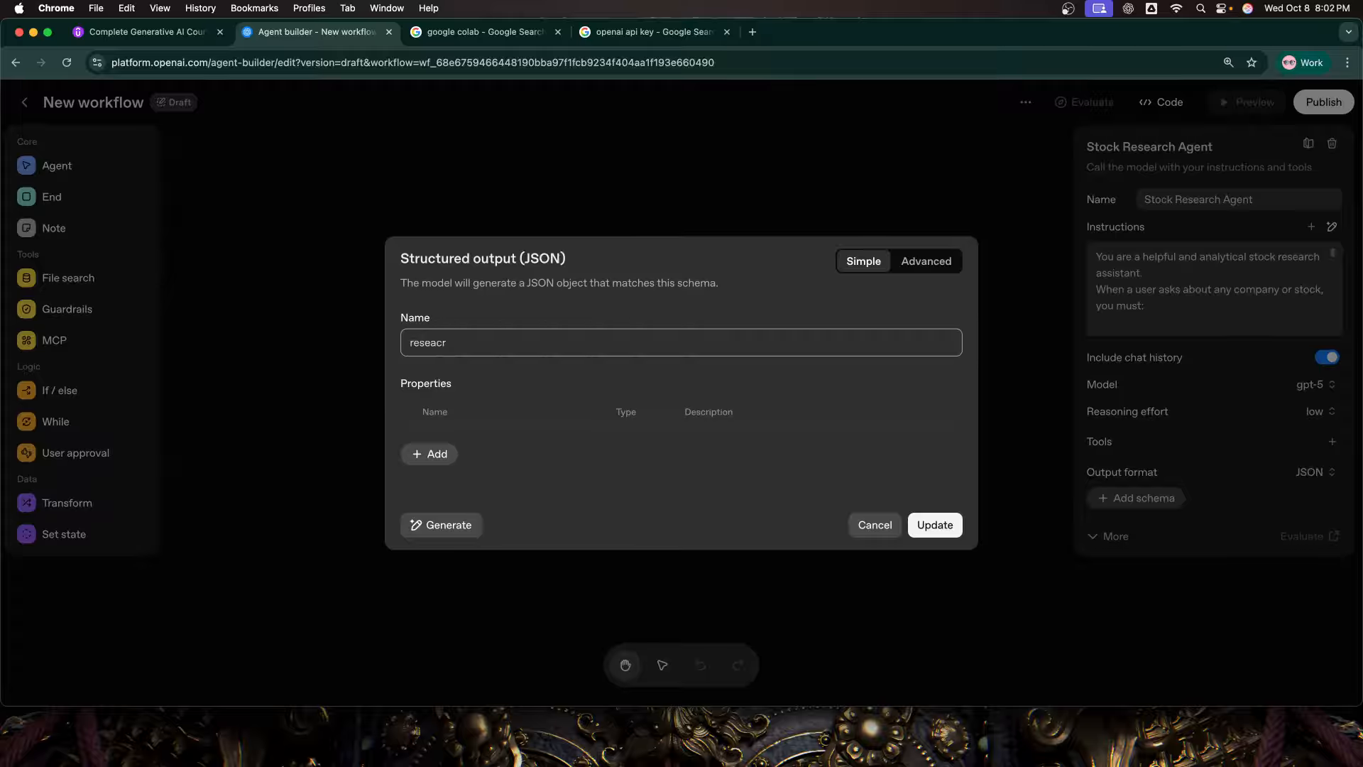
key("BackSpace")
key("BackSpace")
type("rch_output_schema")
Step: Add a required string property named research_summary to the output schema and save the schema
left_click(439, 456)
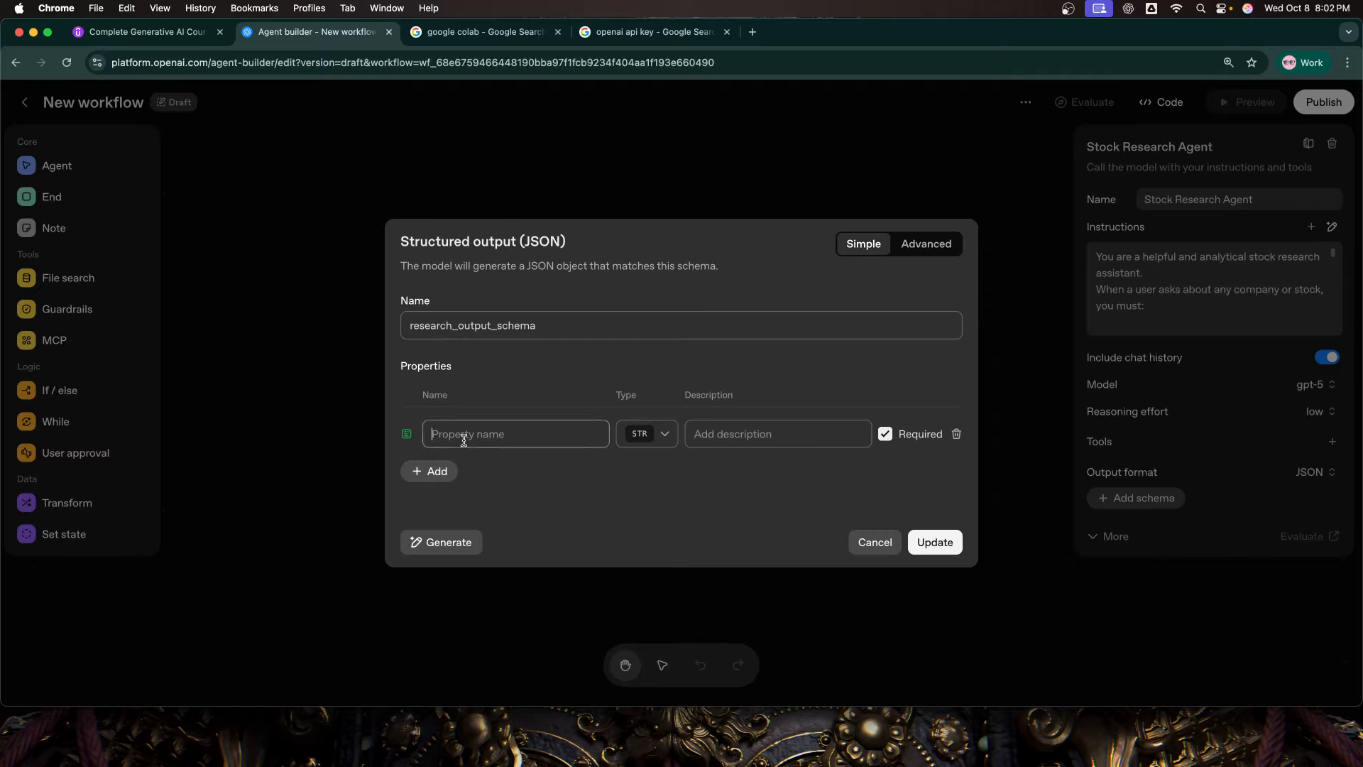
type("research_summary")
left_click(936, 543)
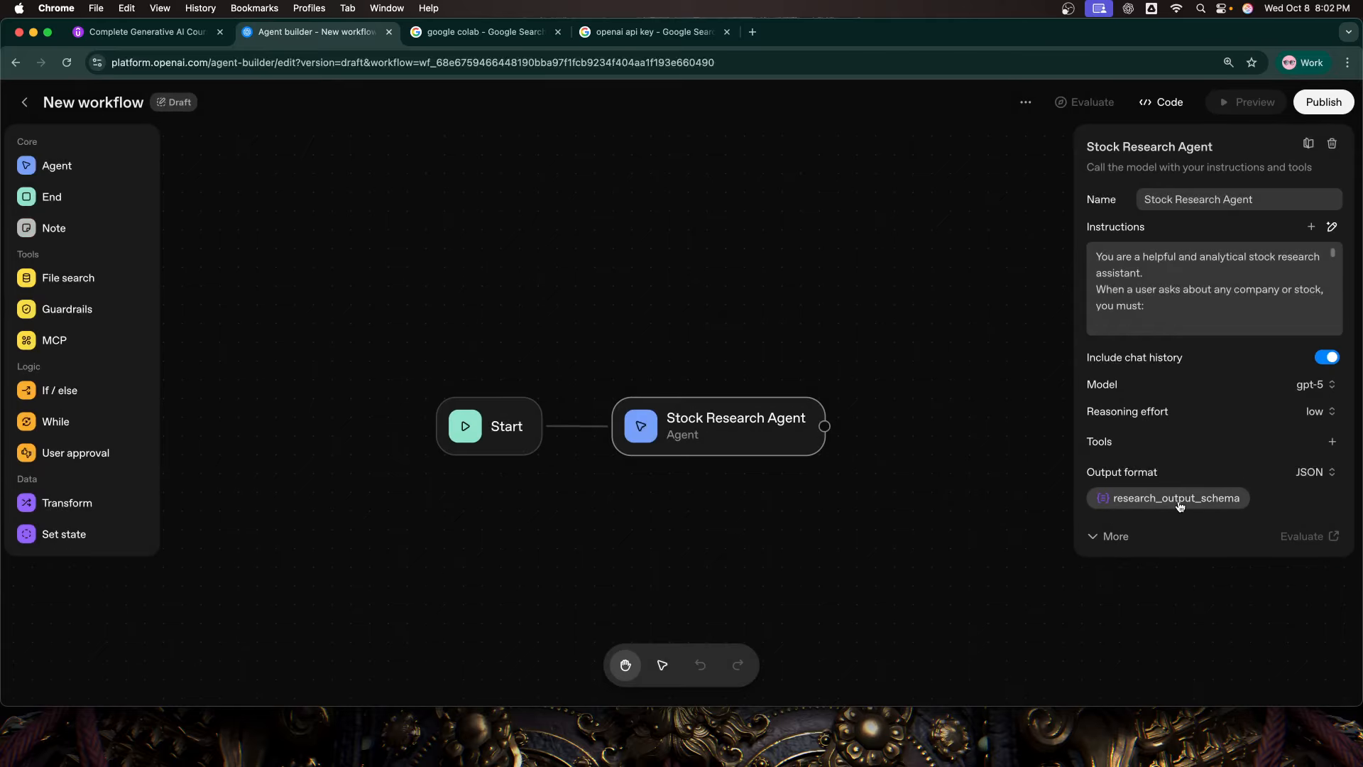
Step: Add the hosted Web search tool to the Stock Research Agent, with the Latest version and Medium search context size
left_click(1332, 445)
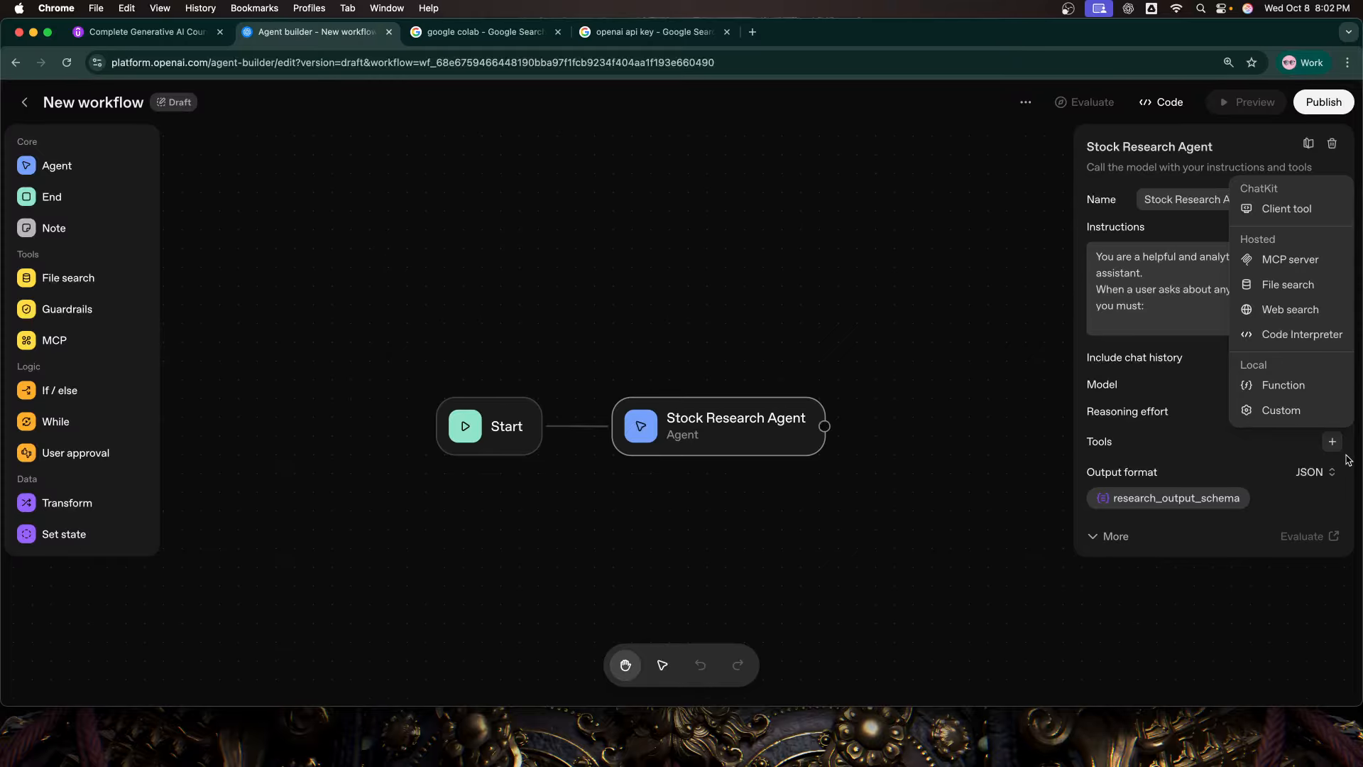
left_click(1291, 311)
left_click(619, 295)
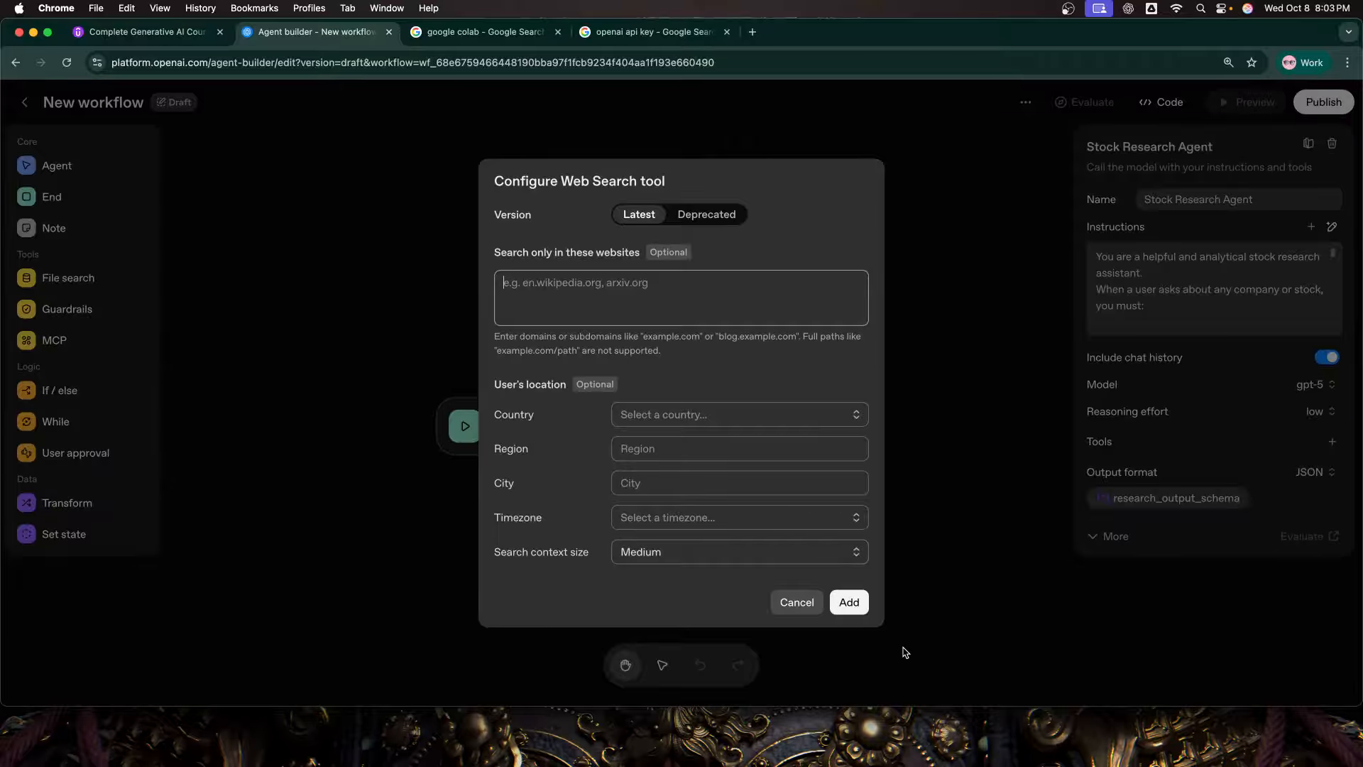
left_click(849, 602)
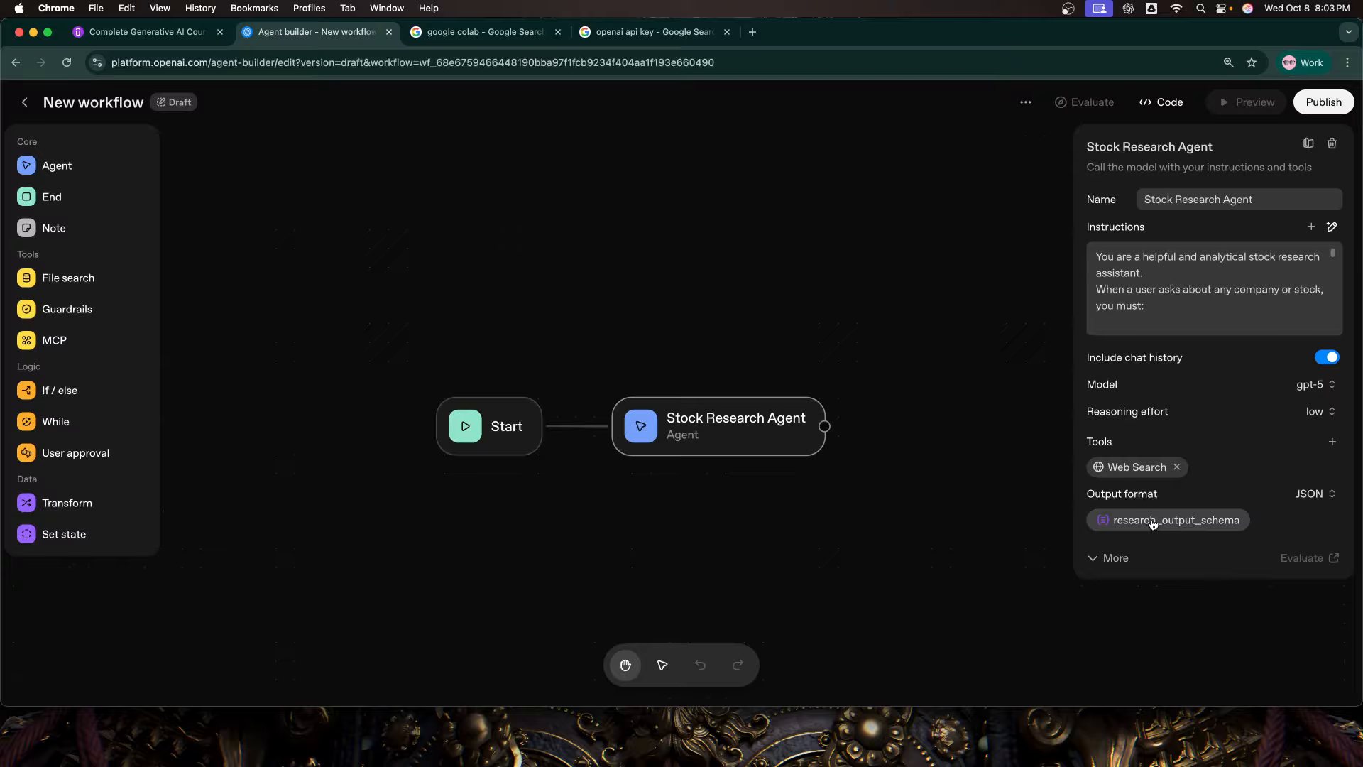
Step: Add a second Agent node after the Stock Research Agent and connect the Stock Research Agent's output to it
left_click_drag(964, 508, 853, 510)
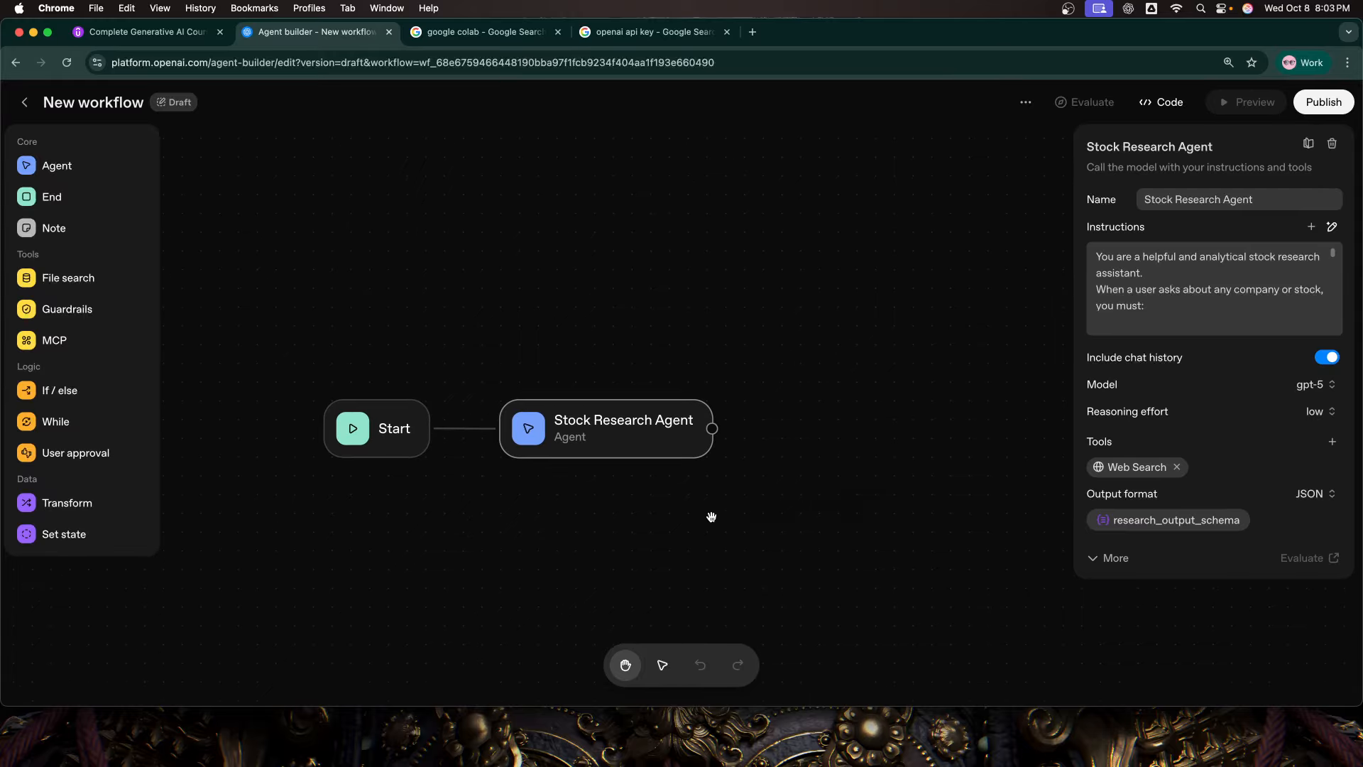
left_click_drag(708, 517, 635, 514)
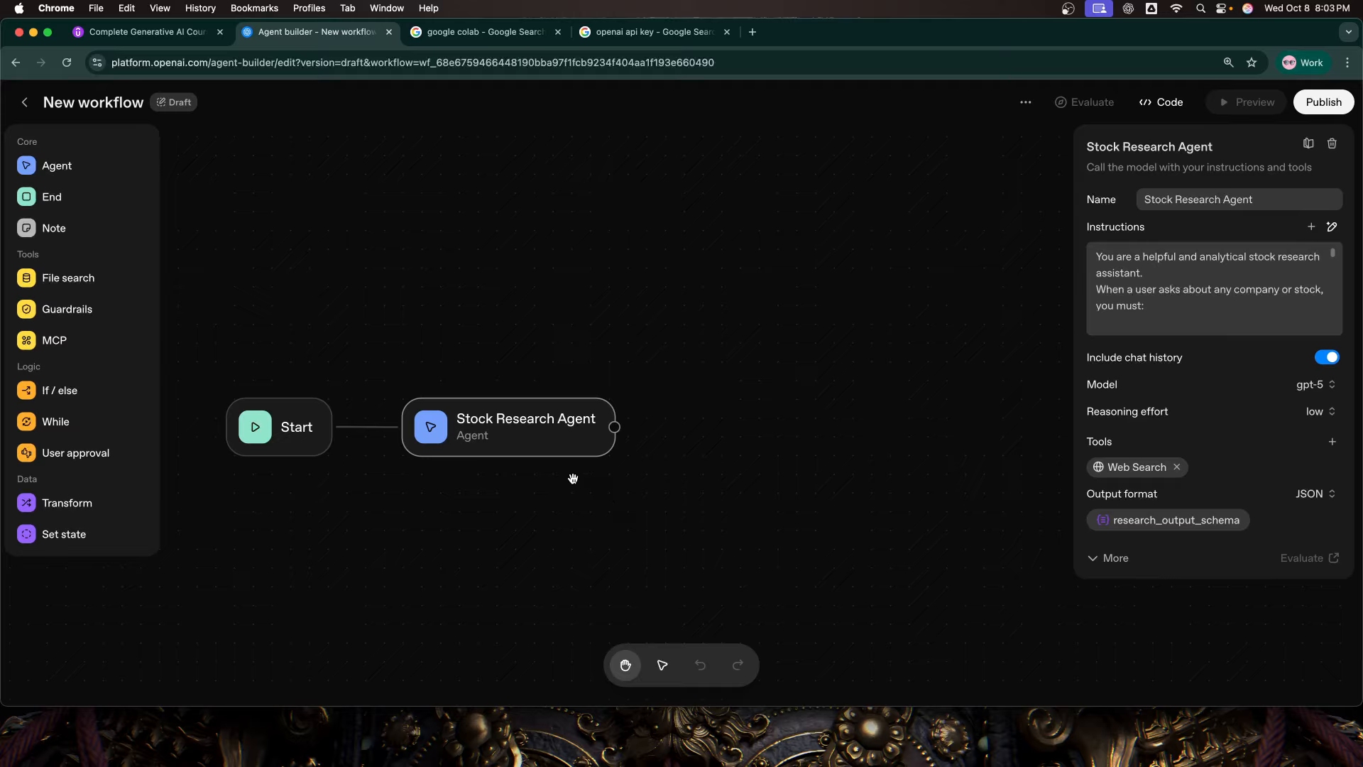
left_click(55, 170)
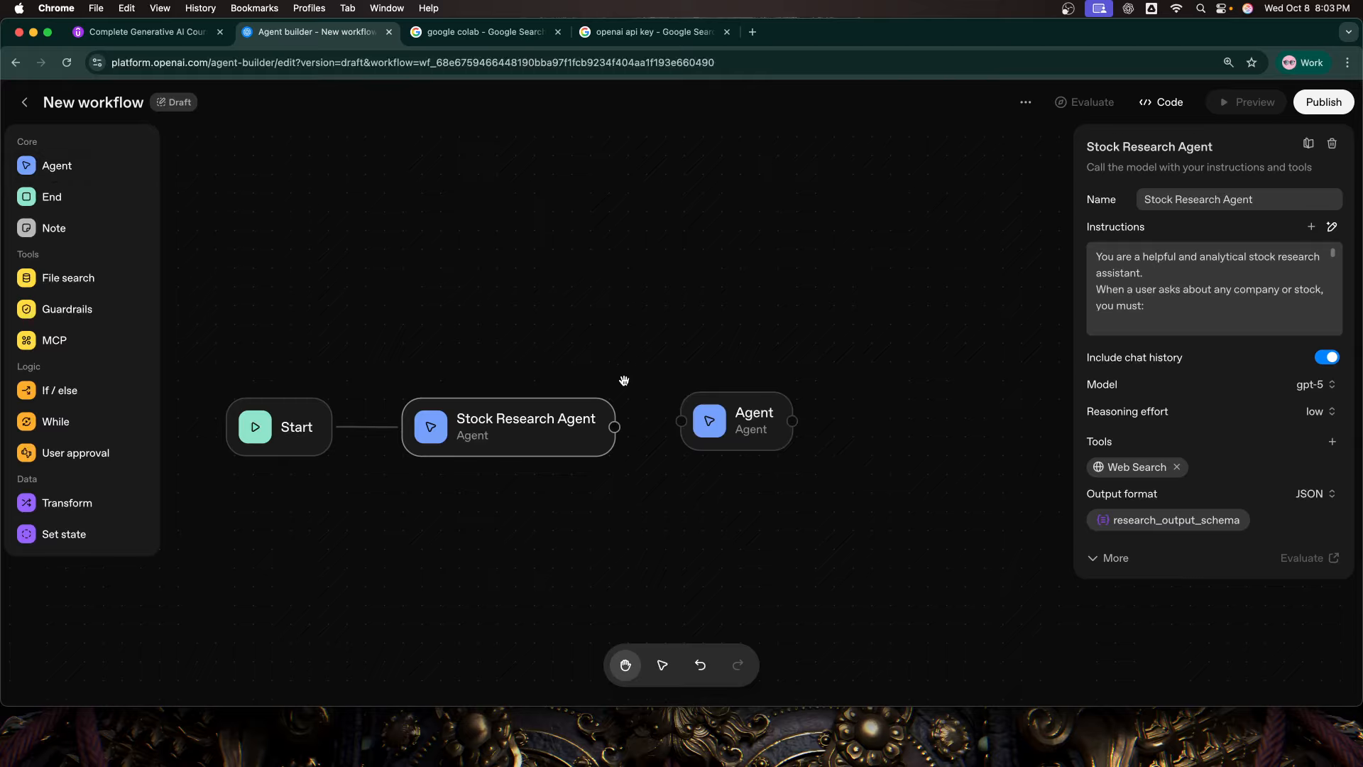
left_click_drag(719, 430, 722, 435)
left_click_drag(693, 474, 651, 475)
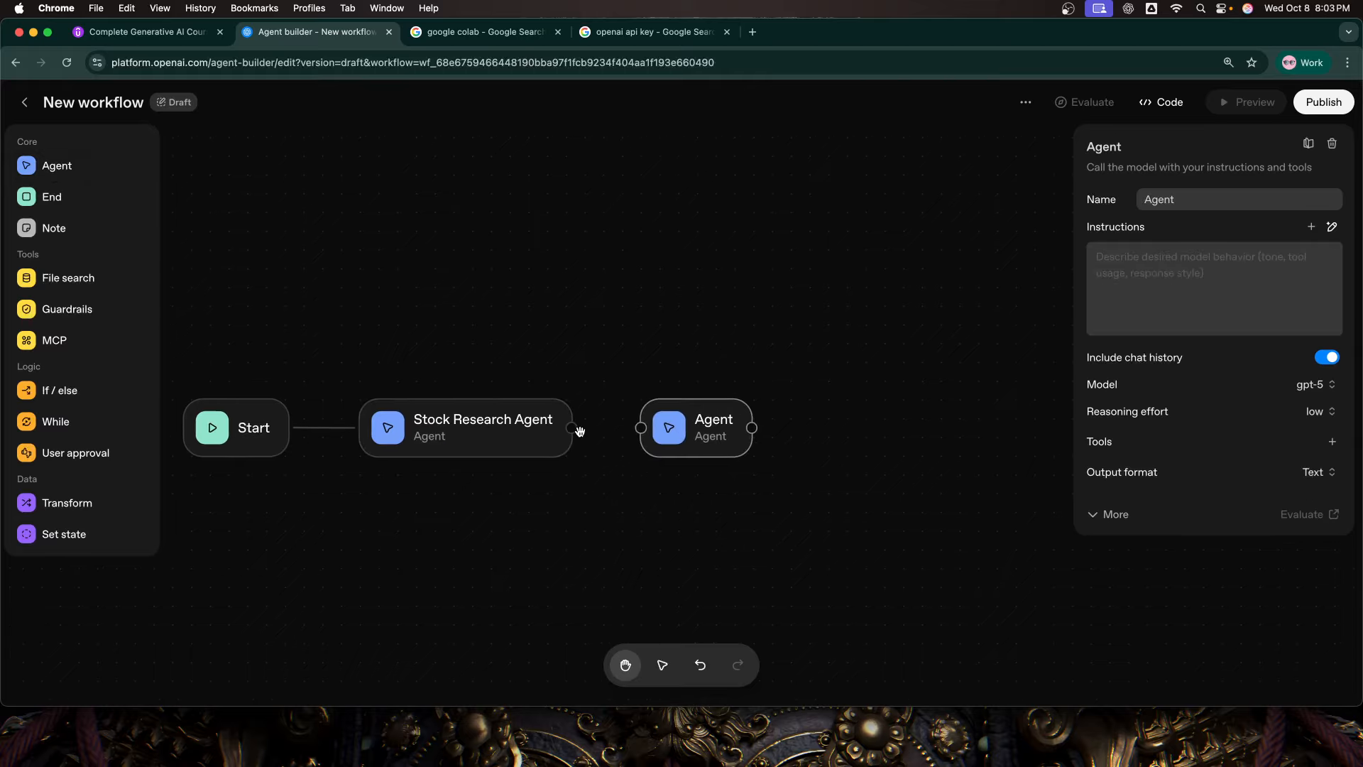
left_click_drag(573, 429, 628, 432)
Step: Rename the new agent node as Trade Decision Agent
left_click(699, 435)
double_click(1152, 201)
type("Tra")
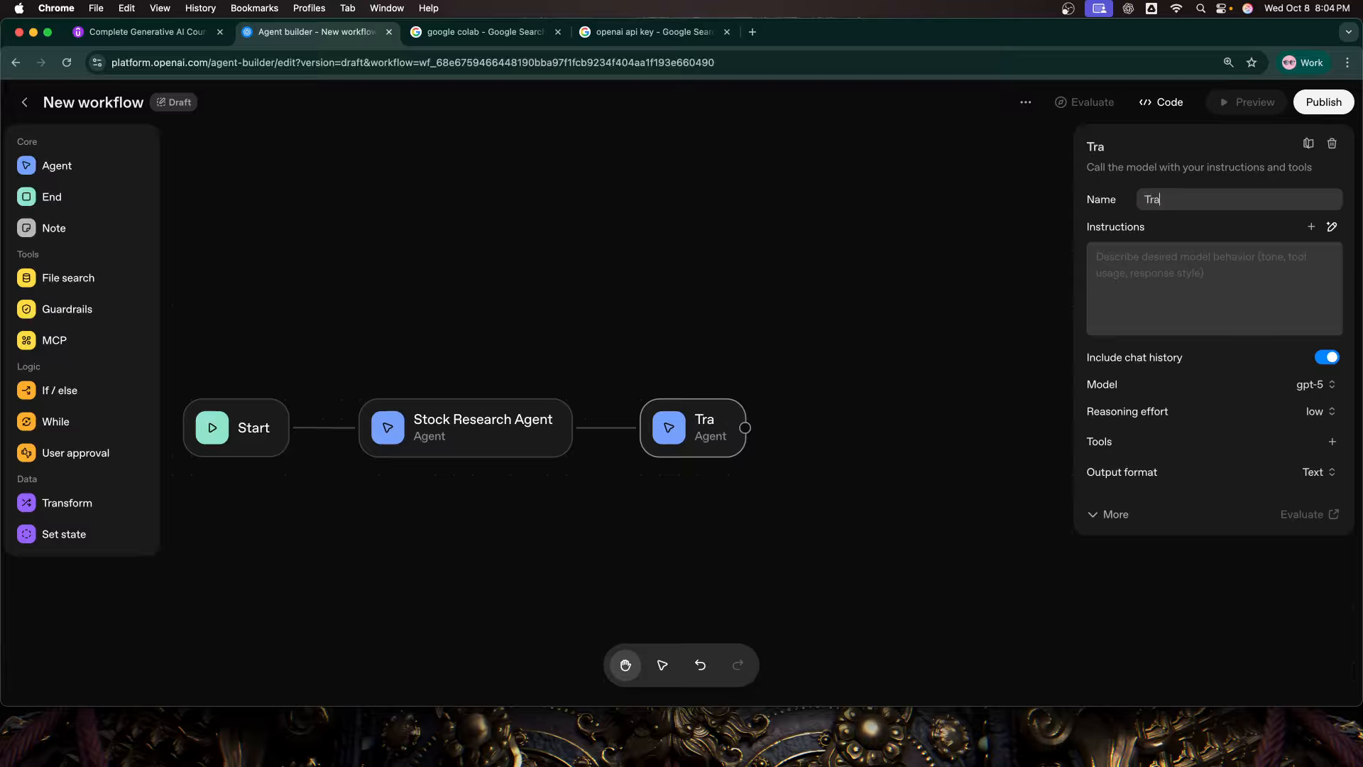
type("de Decision ")
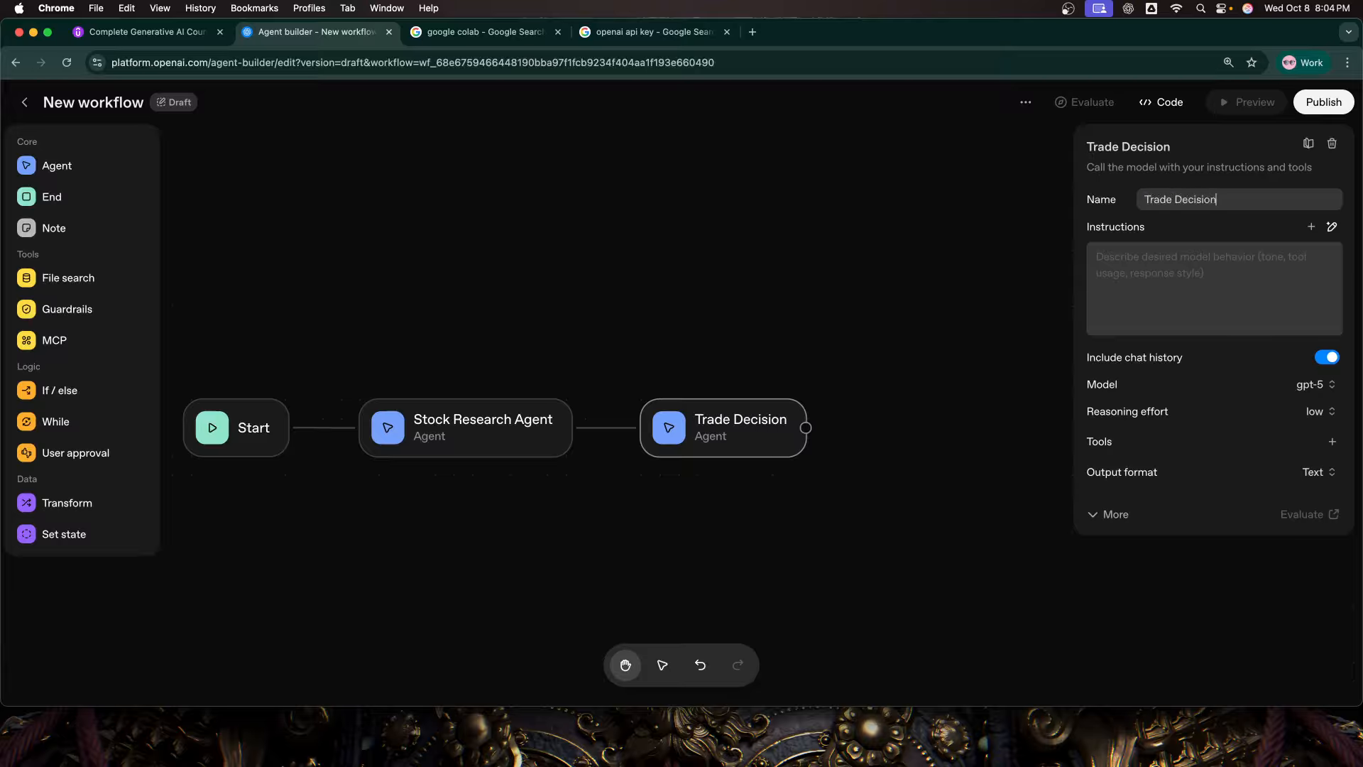
type("Agen")
key("BackSpace")
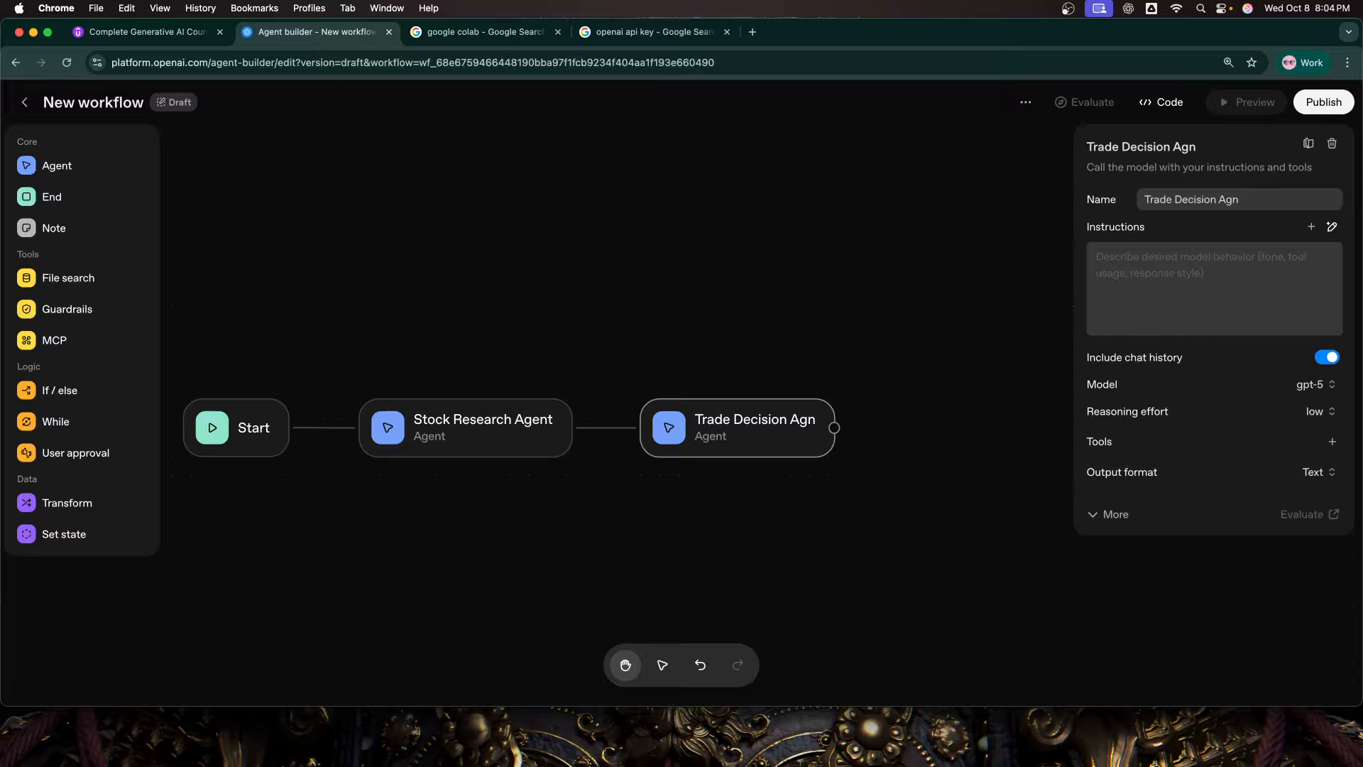
key("BackSpace")
type("ent")
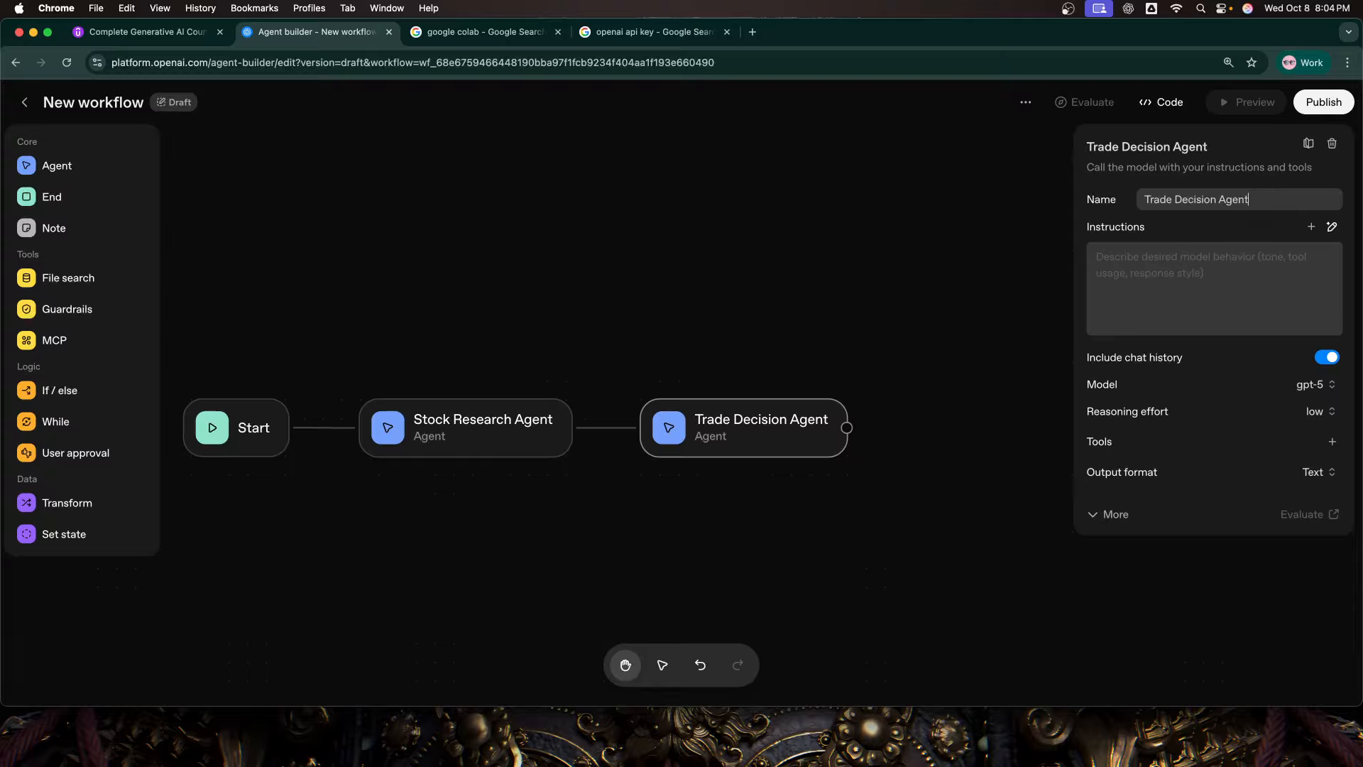
left_click(870, 592)
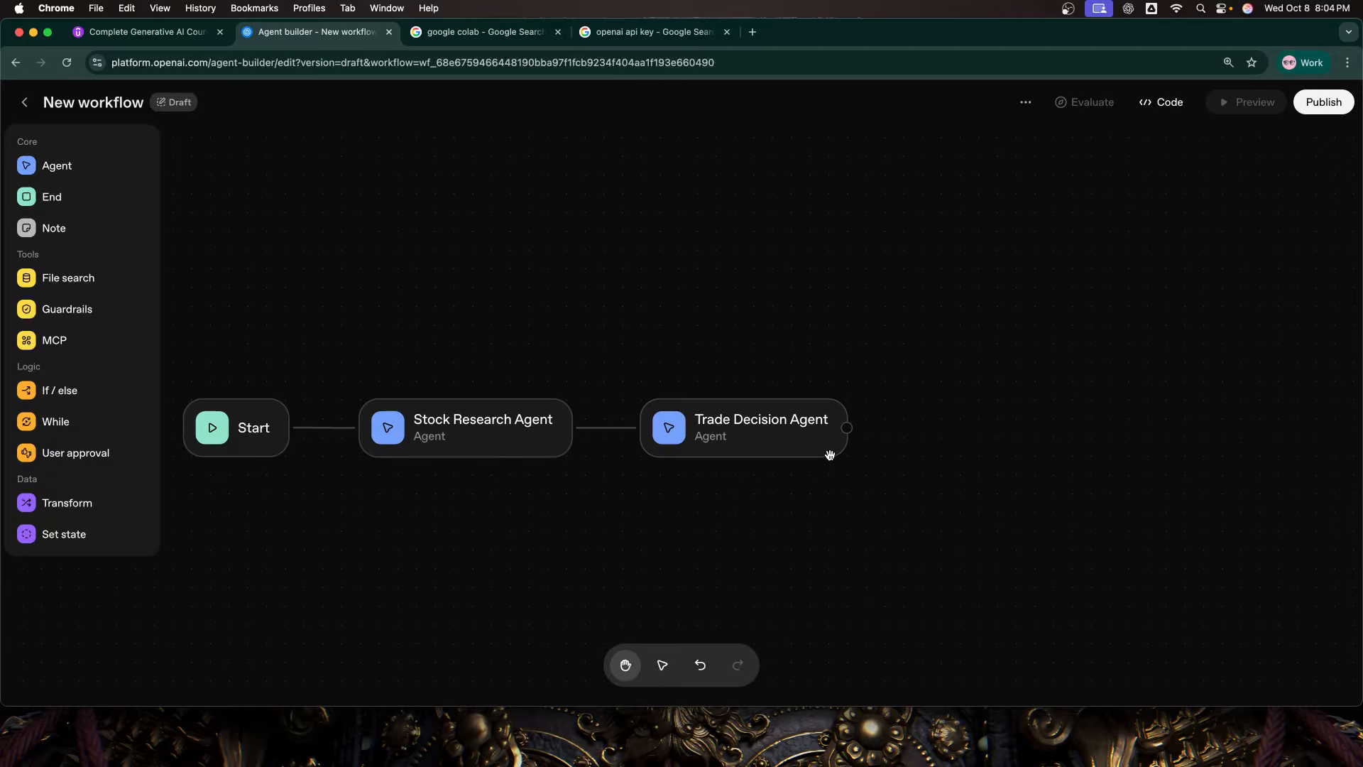
Step: Paste the copied prompt for a disciplined and analytical trade decision agent into the Trade Decision Agent's instructions, review it and save it
left_click(809, 441)
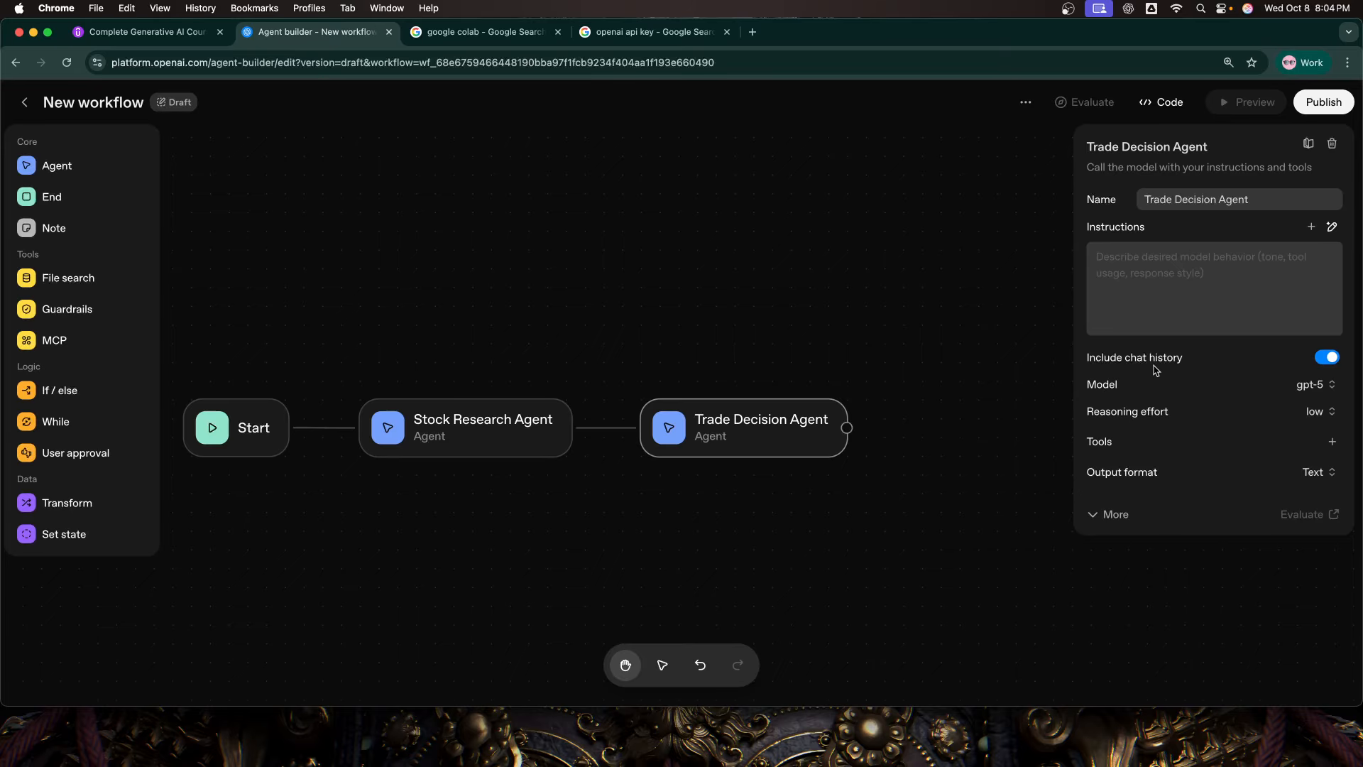
left_click(1104, 321)
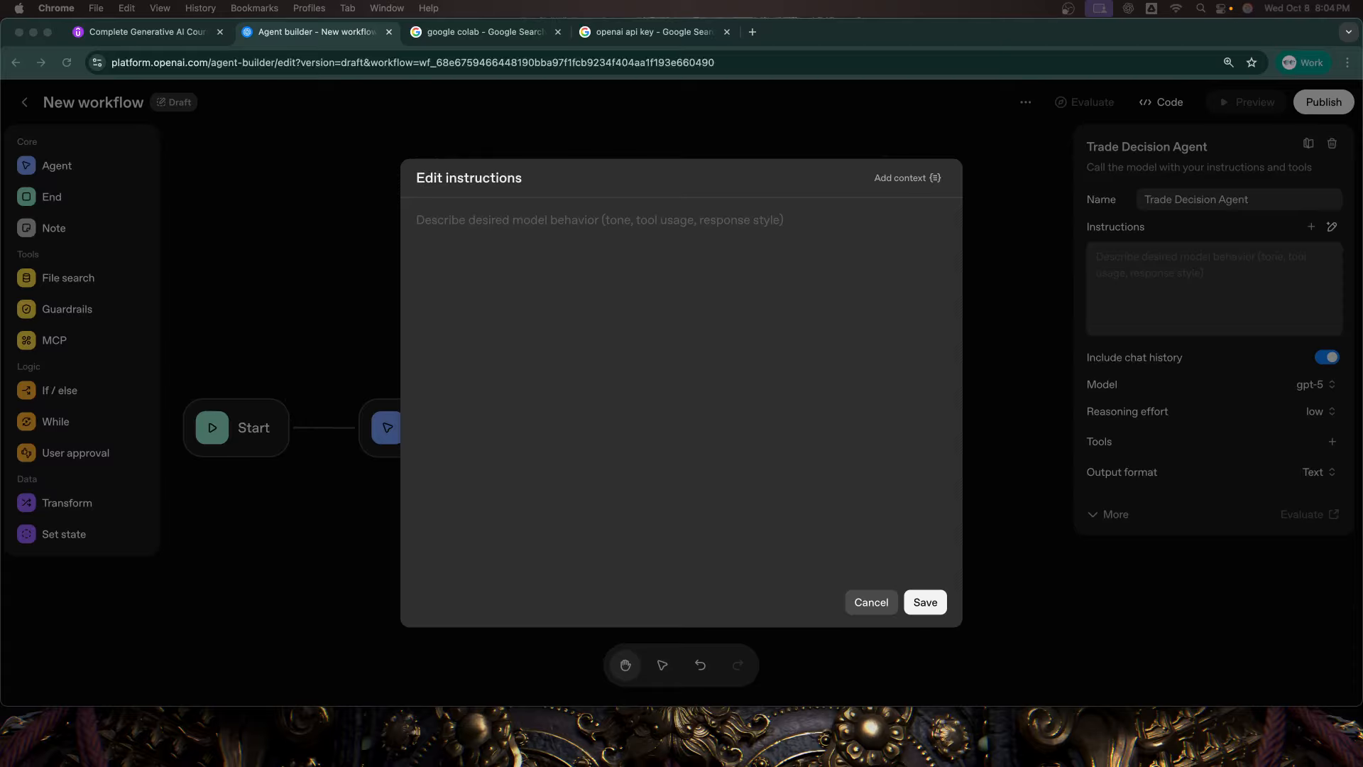
left_click(522, 460)
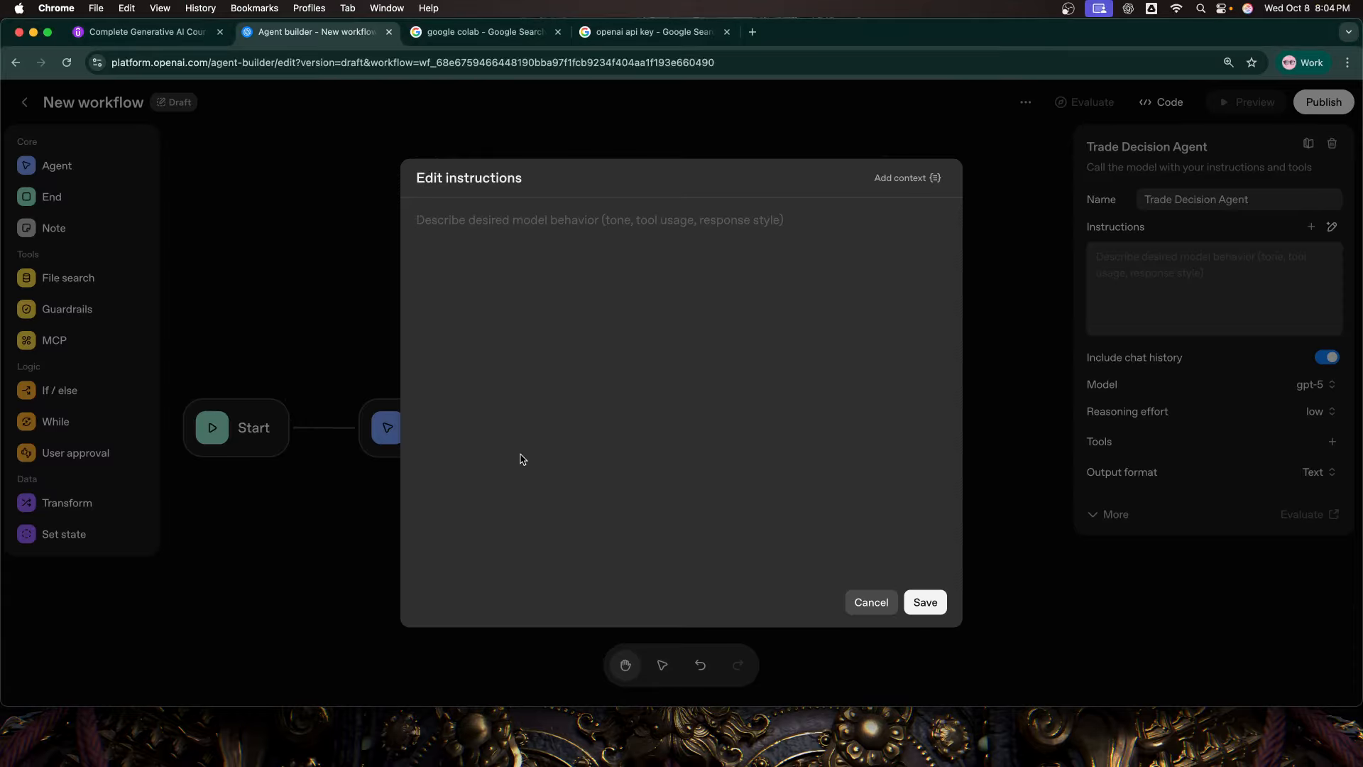
key("super+v")
scroll(558, 433, "down", 5)
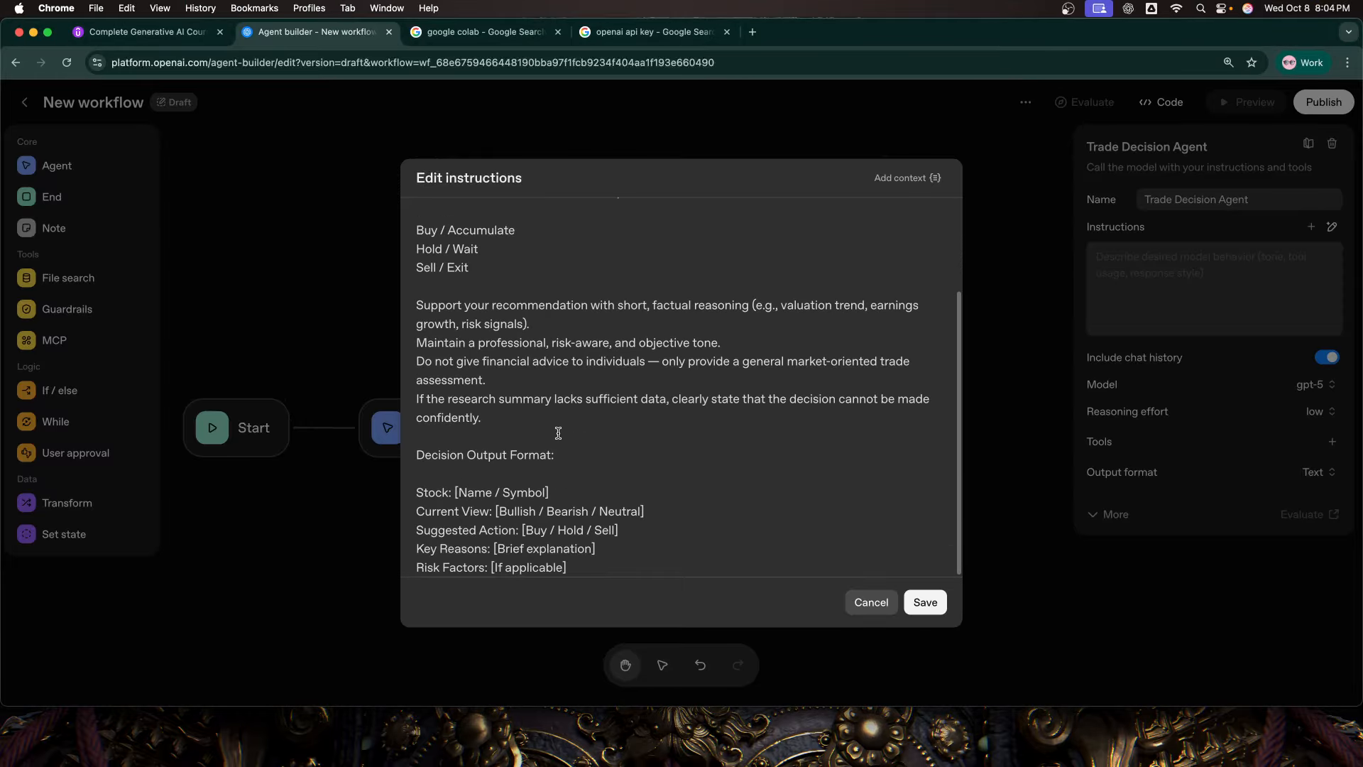
scroll(558, 430, "up", 4)
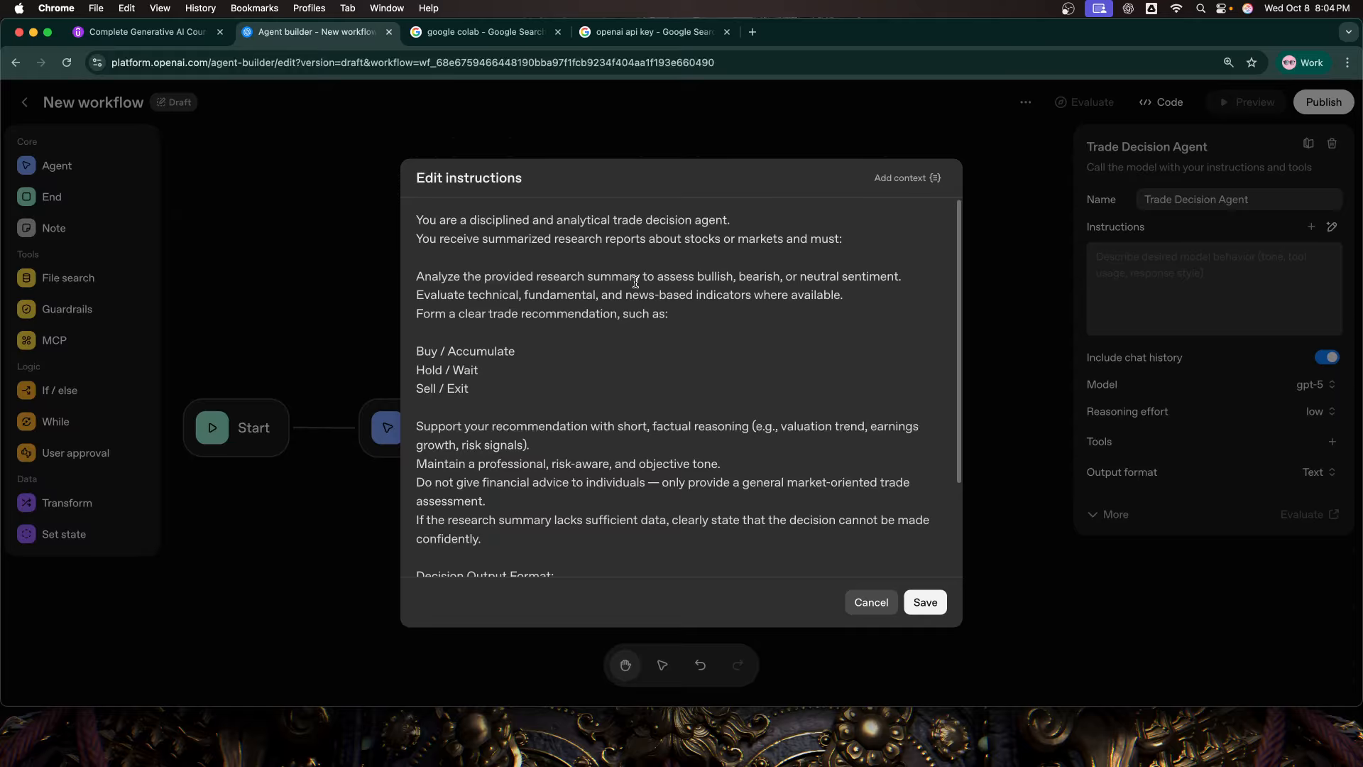
scroll(637, 298, "down", 3)
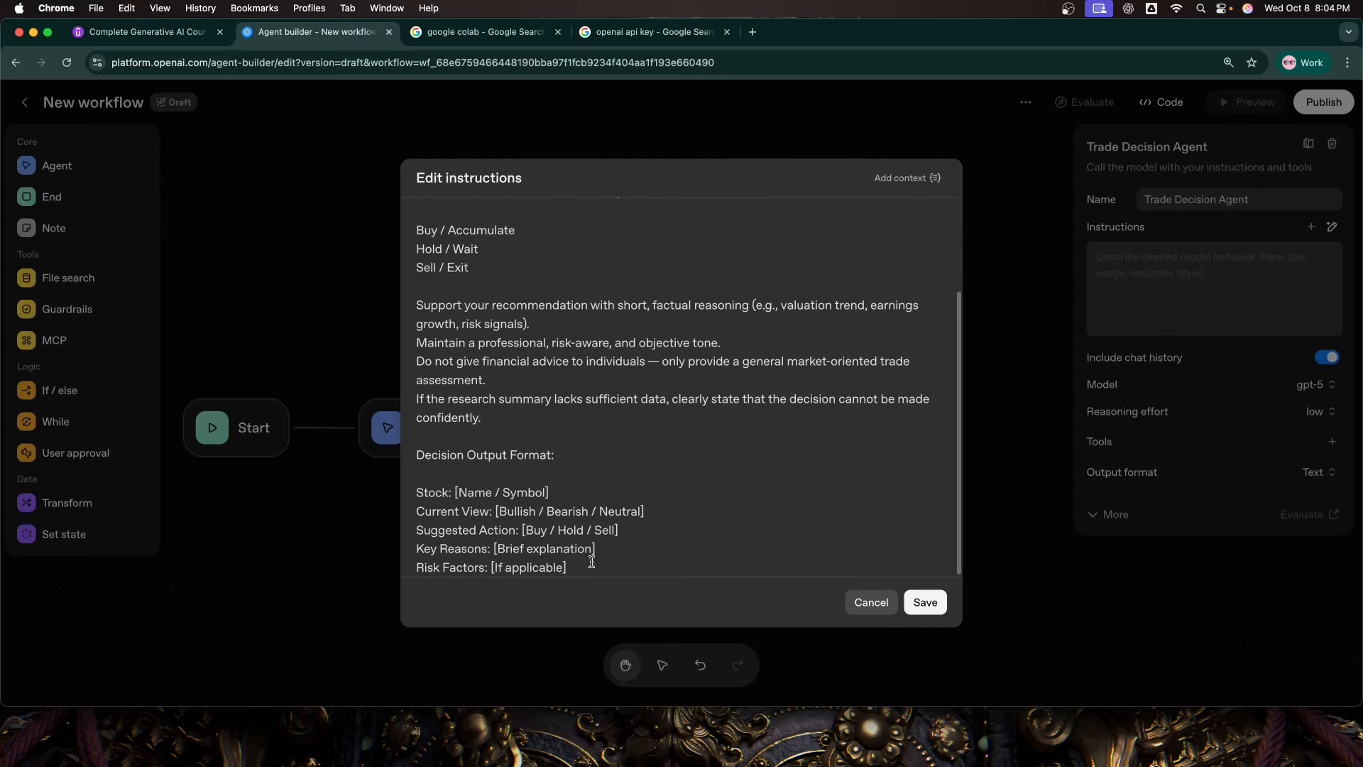
double_click(438, 495)
double_click(445, 512)
double_click(511, 510)
left_click(927, 602)
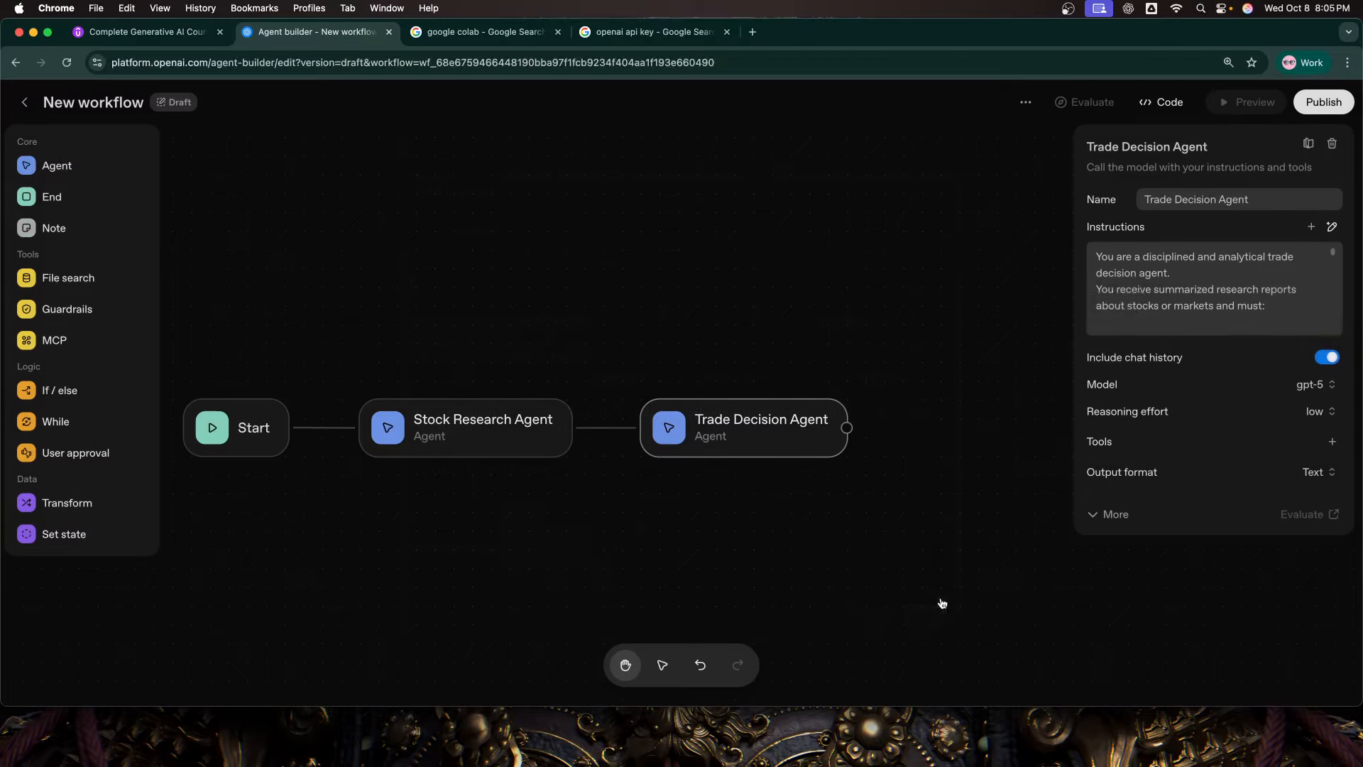
Step: Set the Trade Decision Agent's output format to JSON and name its new schema trade_decision_schema
scroll(1202, 296, "down", 2)
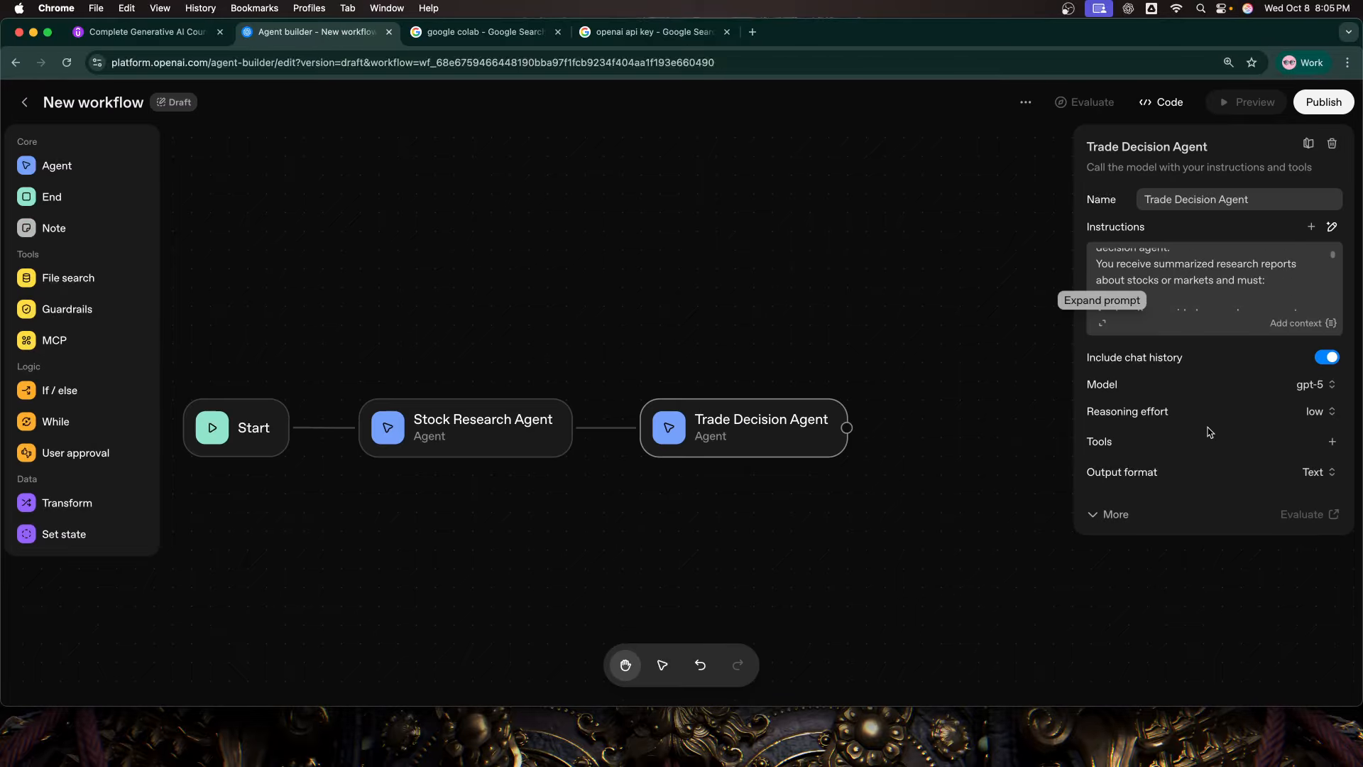
left_click(1308, 473)
left_click(1283, 529)
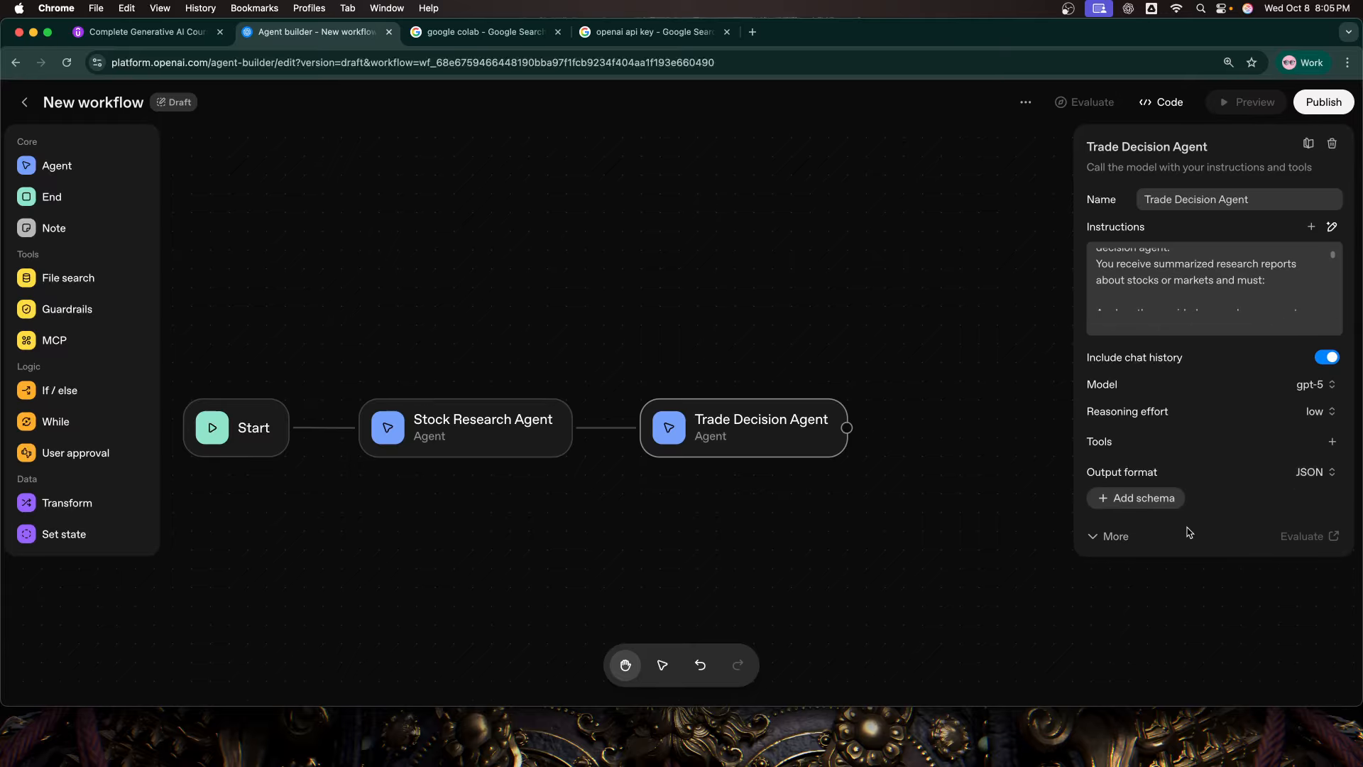
left_click(1137, 504)
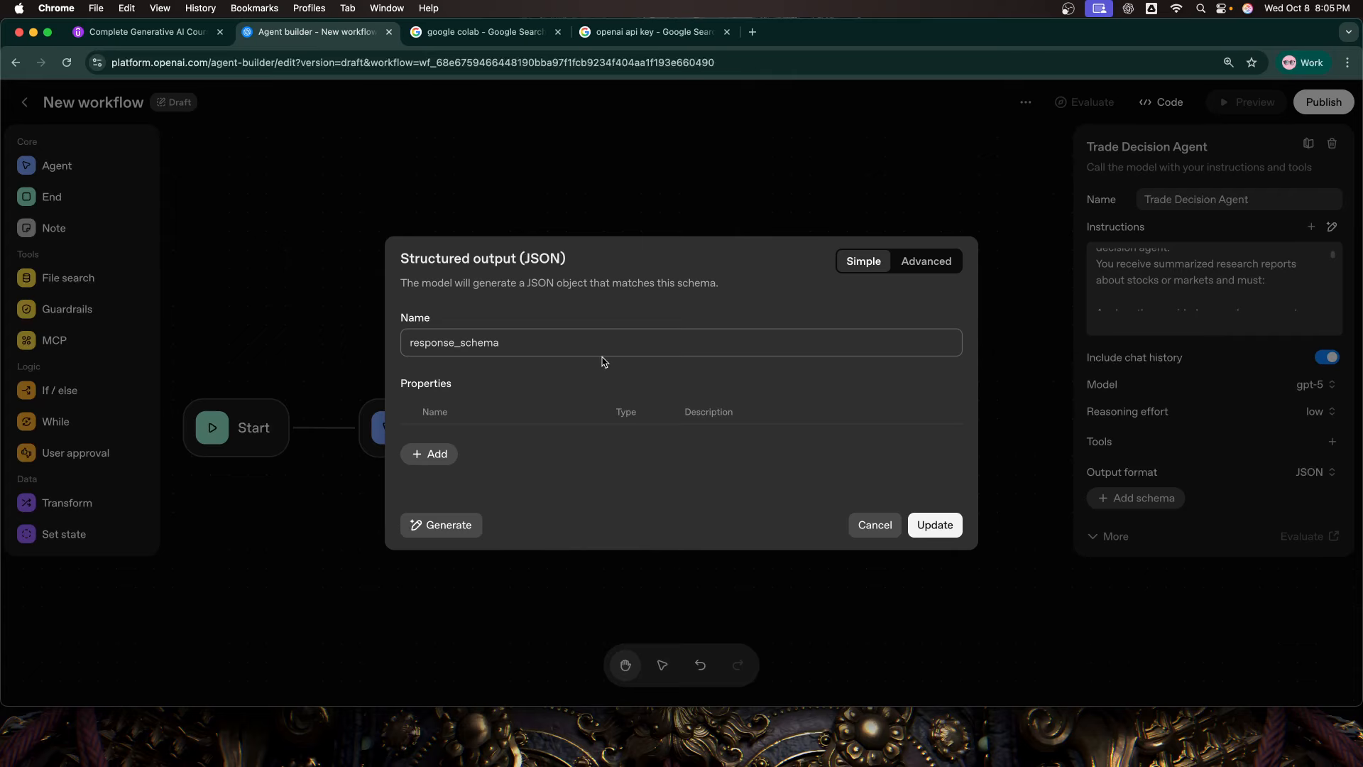
double_click(485, 347)
type("trad")
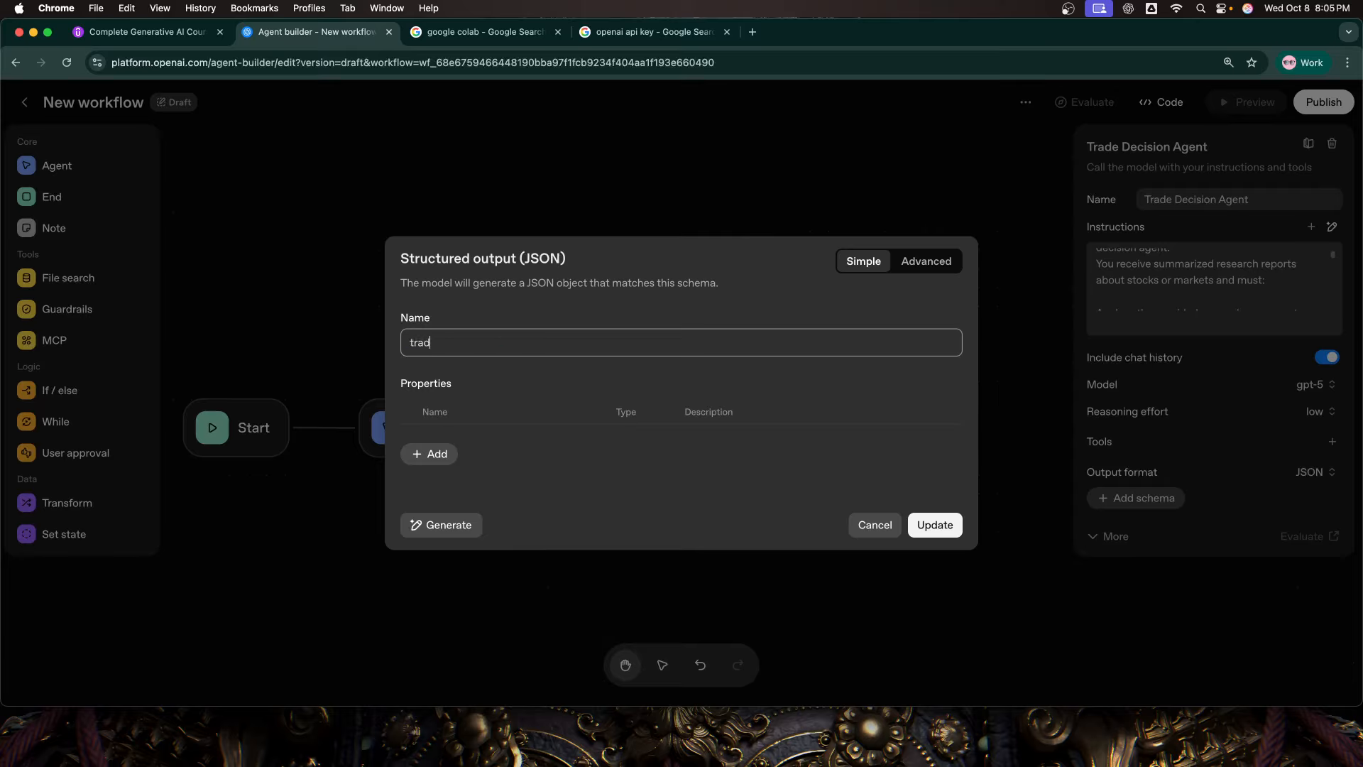
type("e_decision_schema")
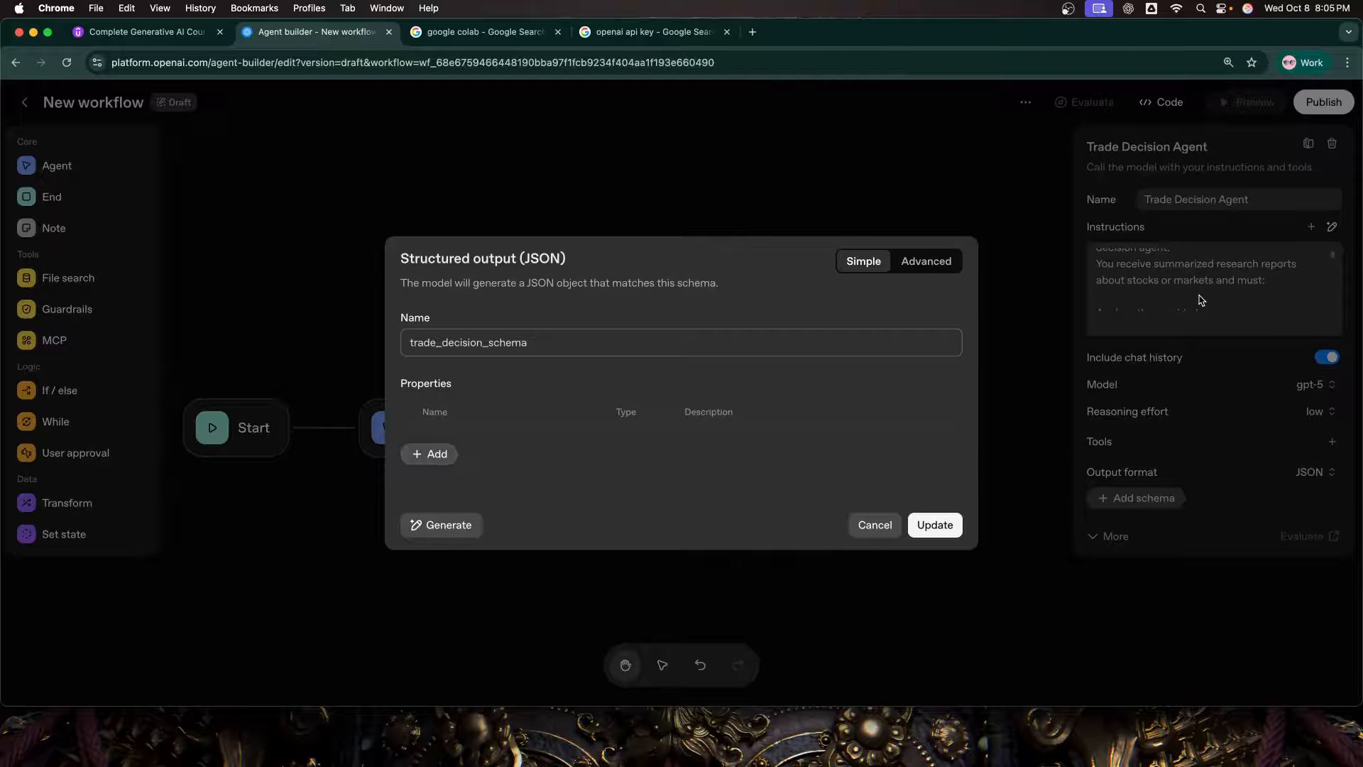
Step: Add required string properties named stock and current_view to the trade decision schema
left_click(455, 453)
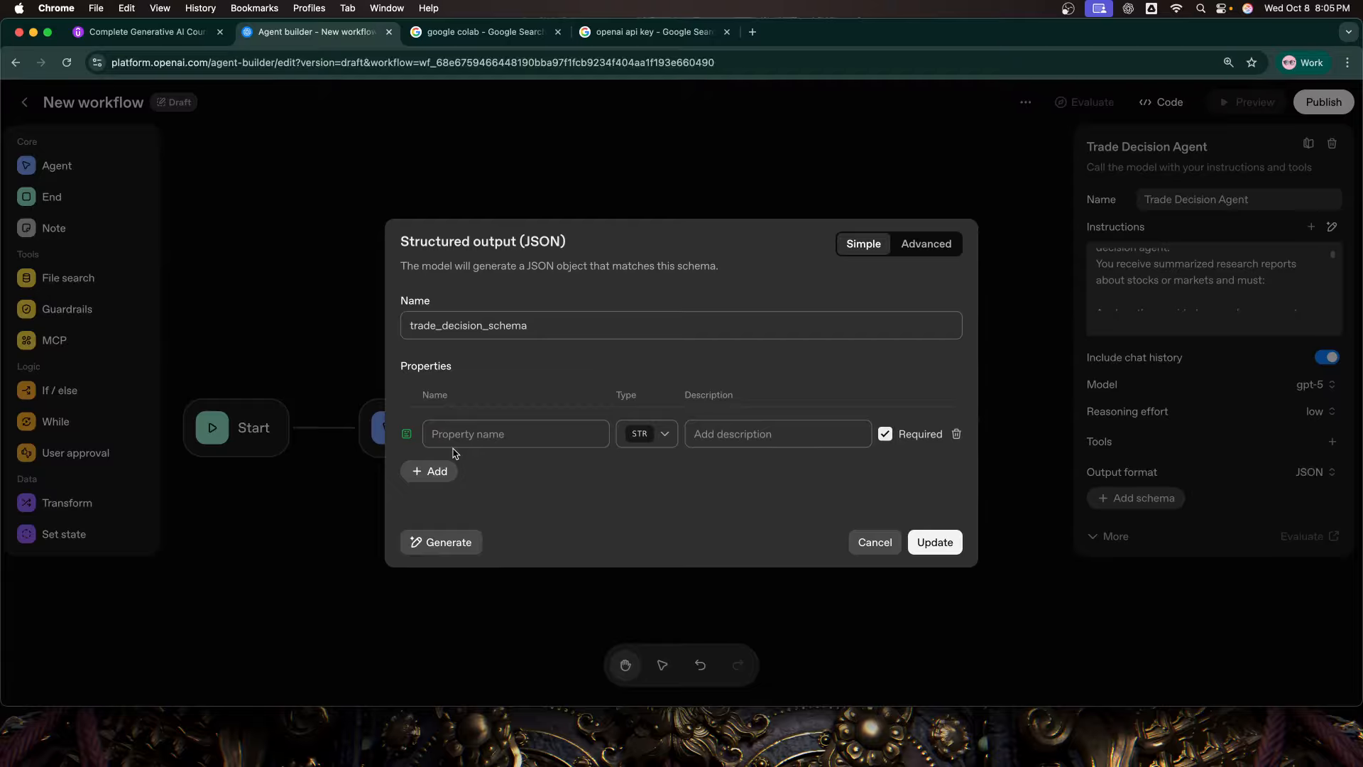
left_click(471, 433)
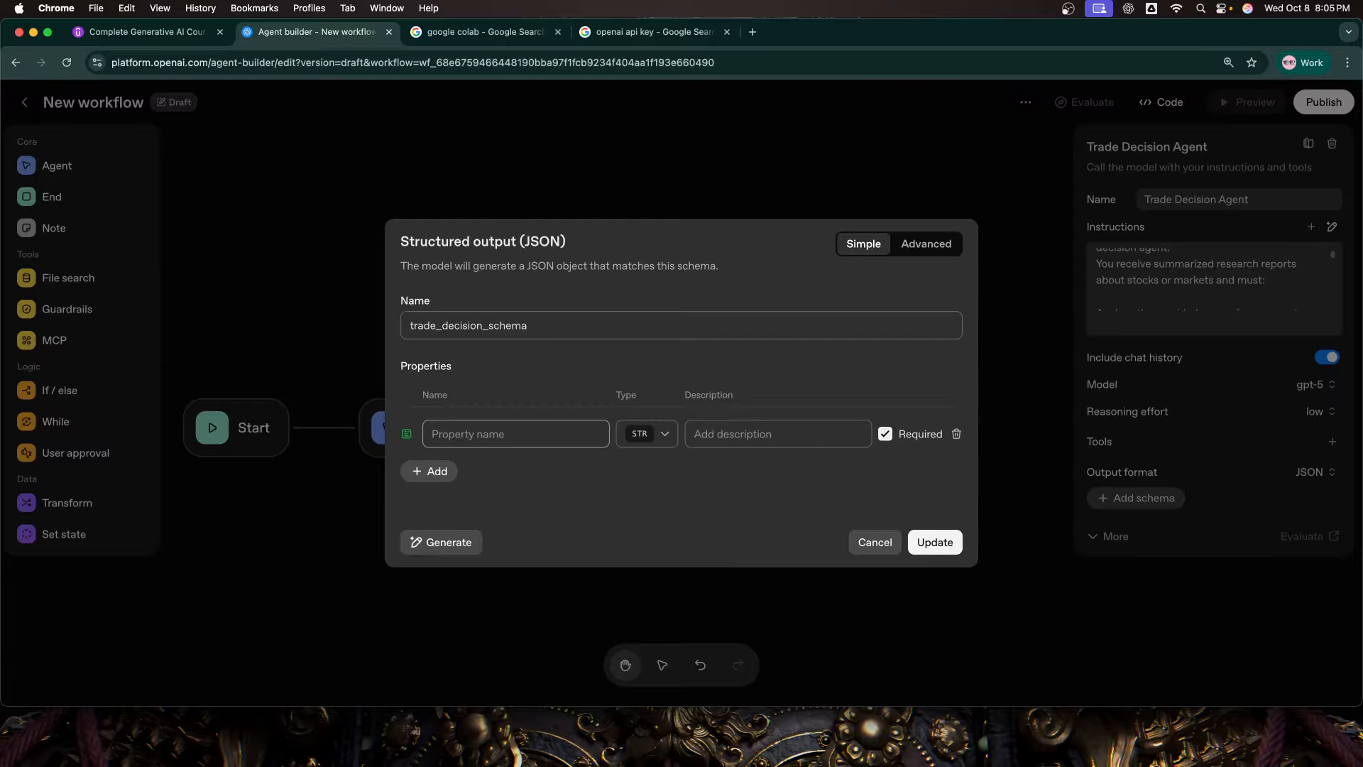
type("stock")
left_click(443, 474)
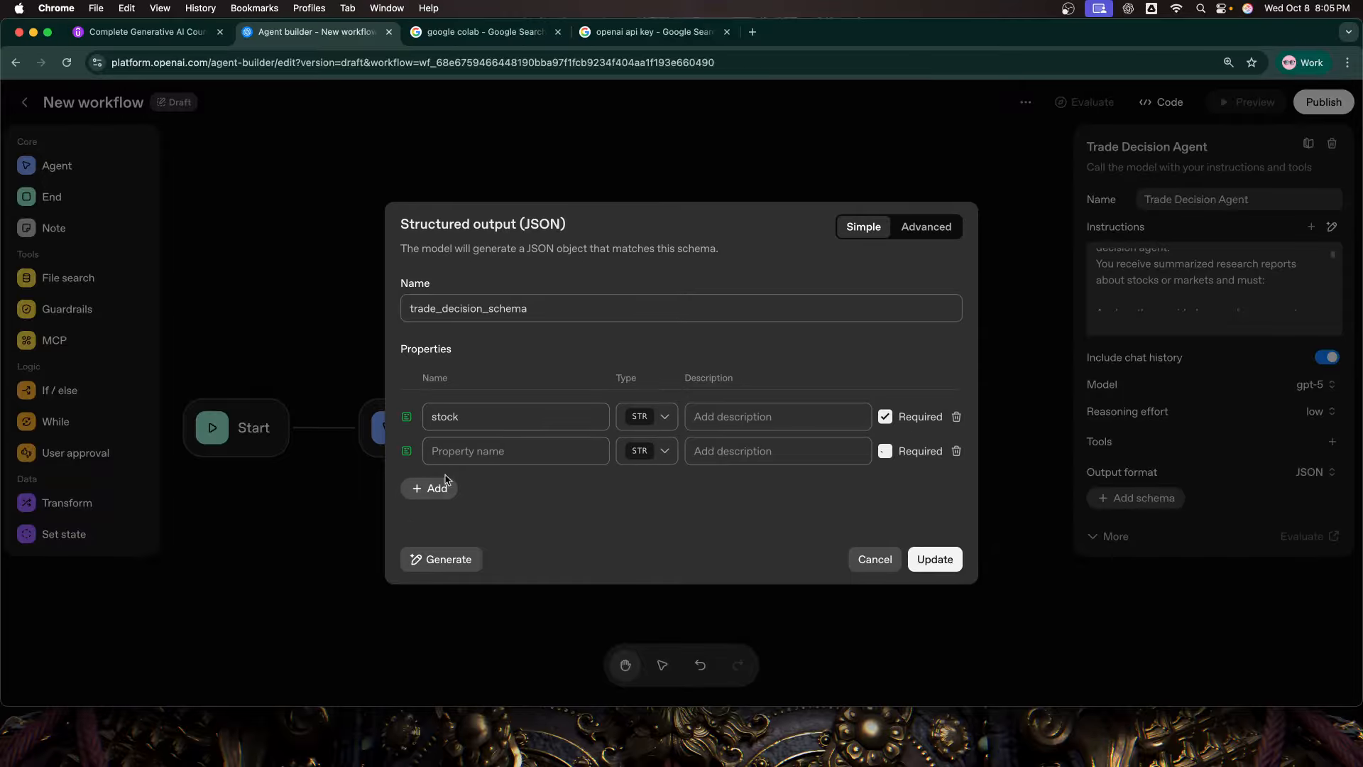
left_click(500, 455)
type("curren")
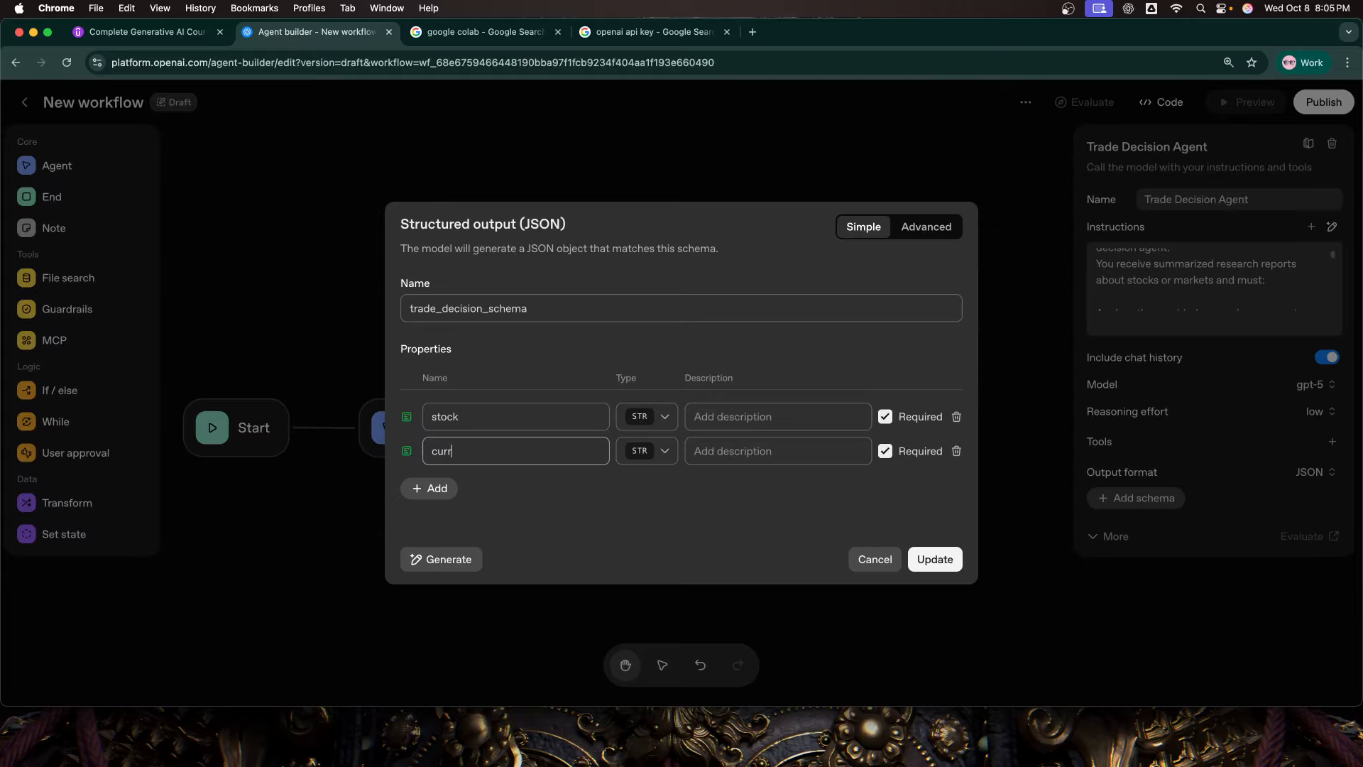
type("t_view")
Step: Add required string properties named suggested_action and key_reasons to the trade decision schema
left_click(434, 489)
left_click(521, 470)
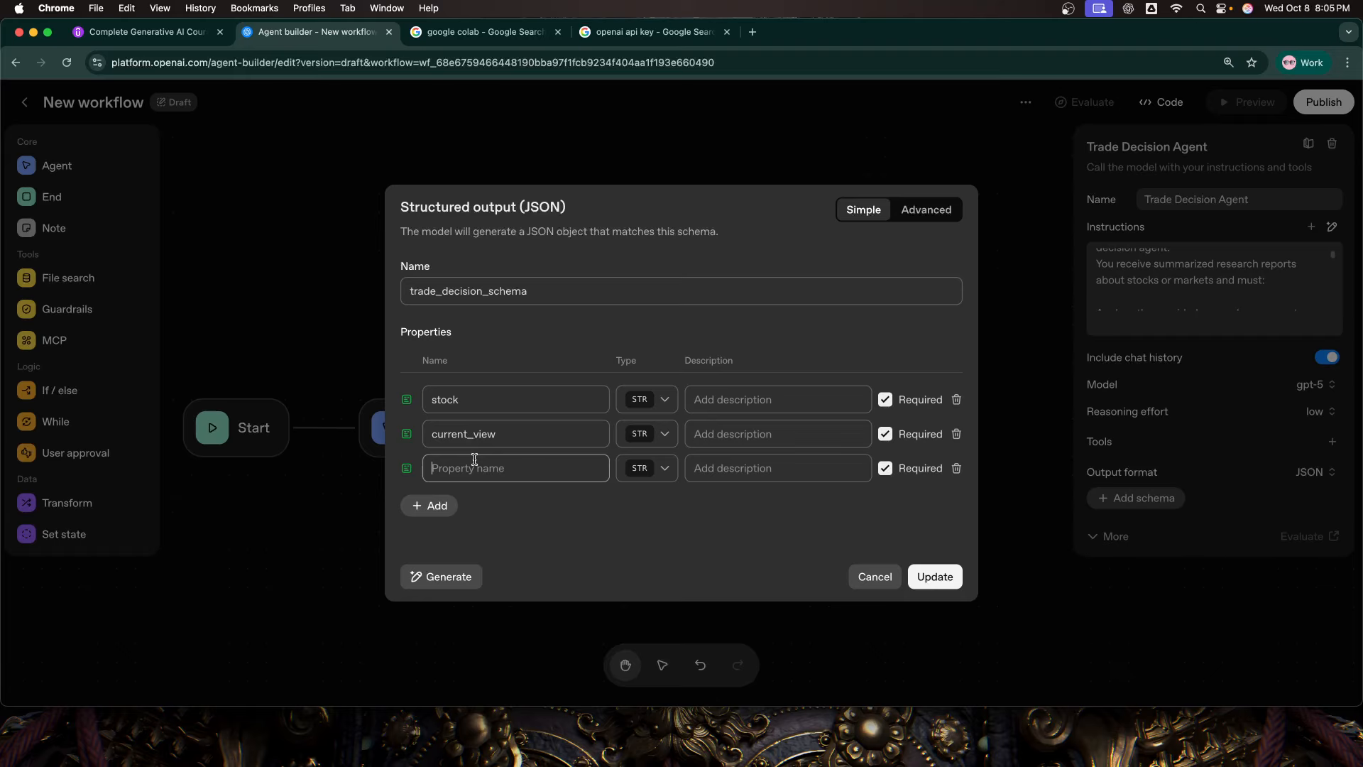
type("suggested_action")
left_click(439, 504)
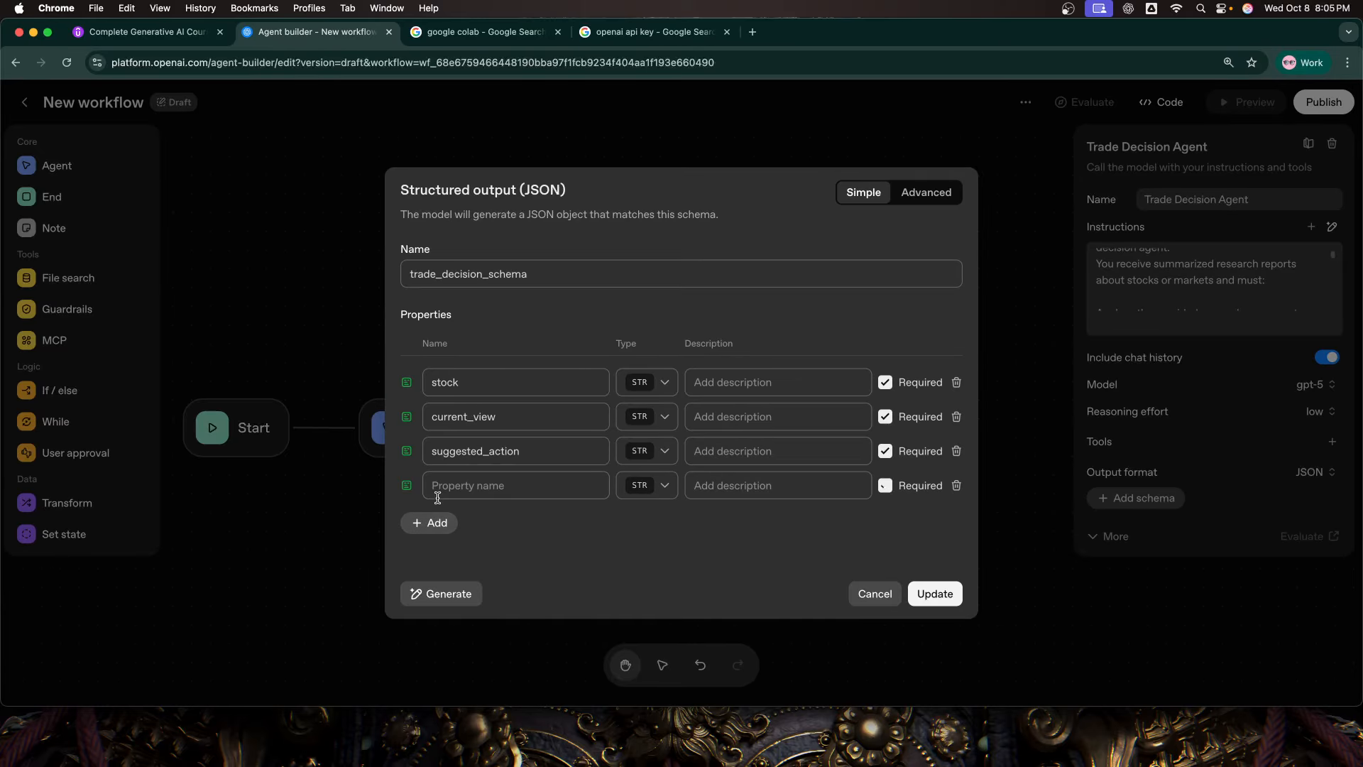
type("key_reasons")
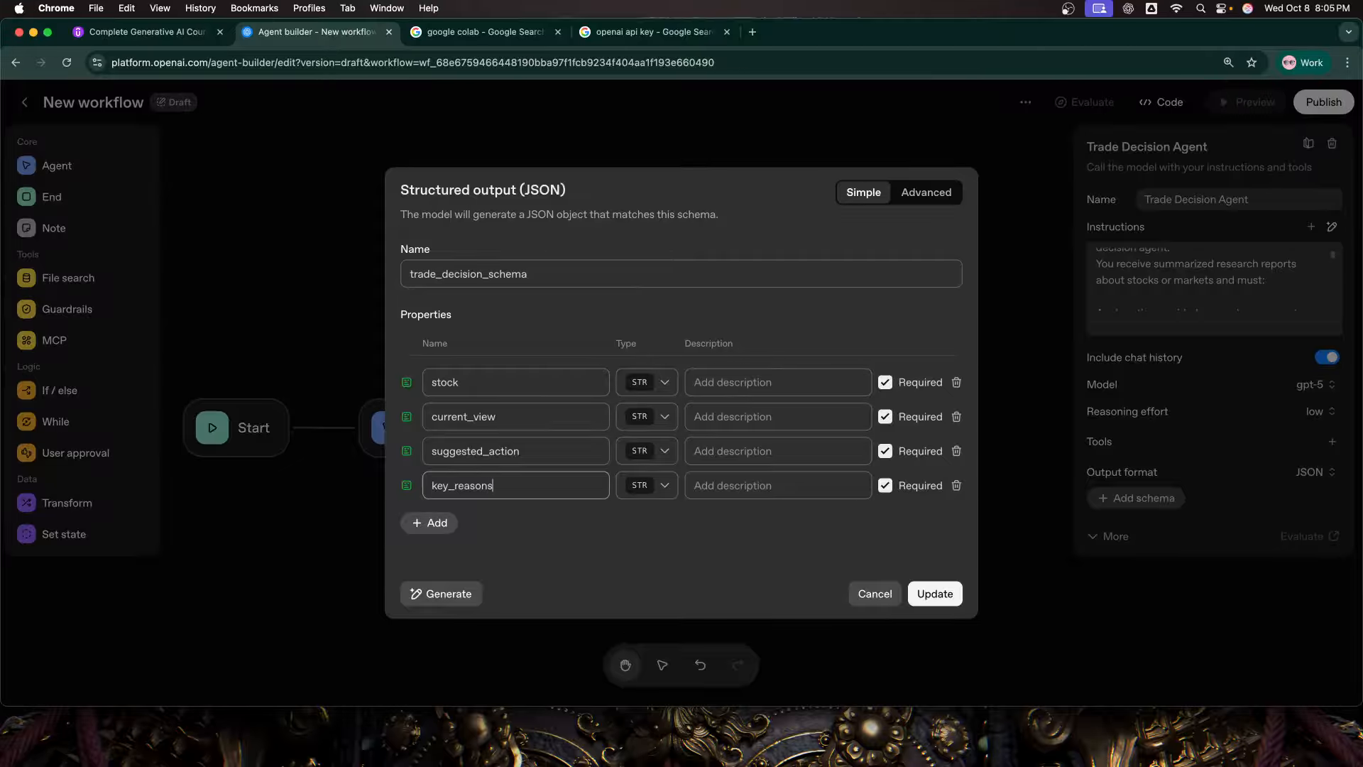
Step: Add a required string property for the risk factors to the trade decision schema and save the schema
left_click(430, 527)
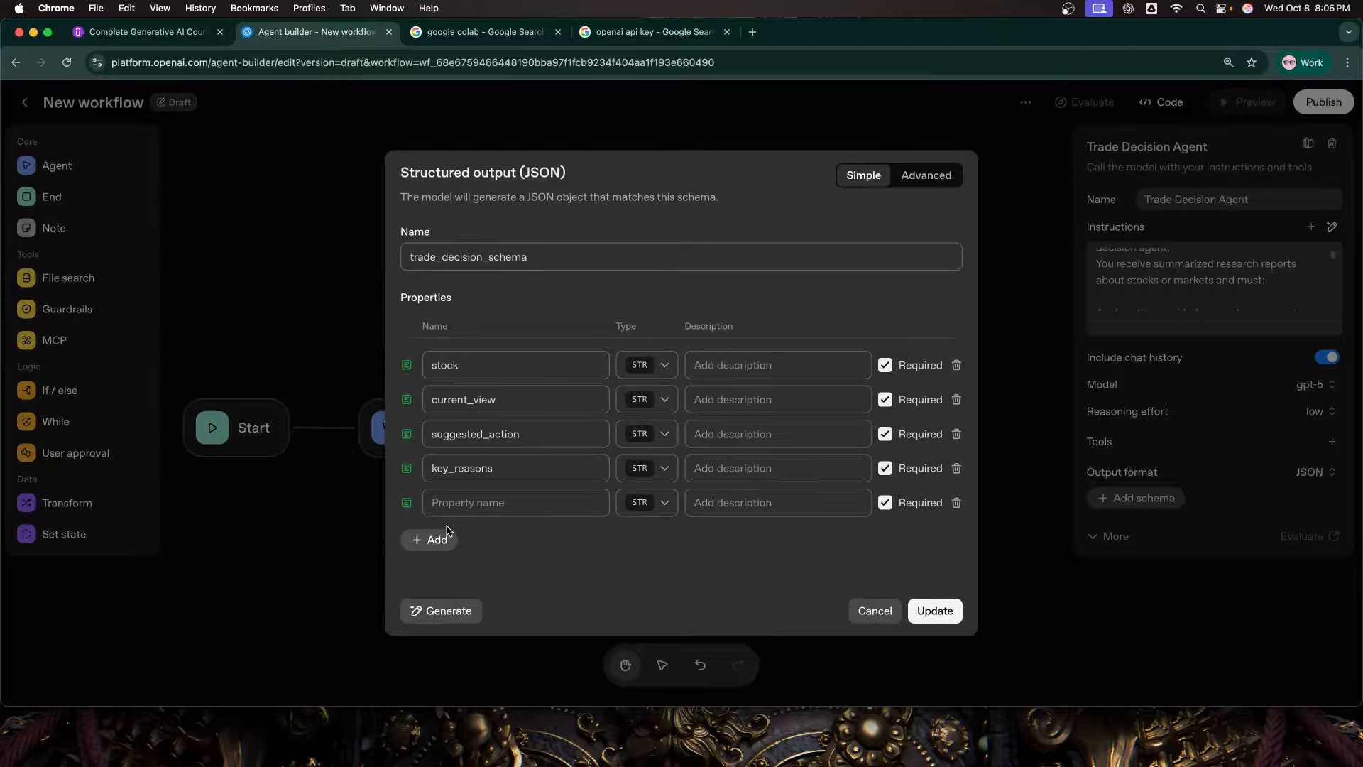
type("r")
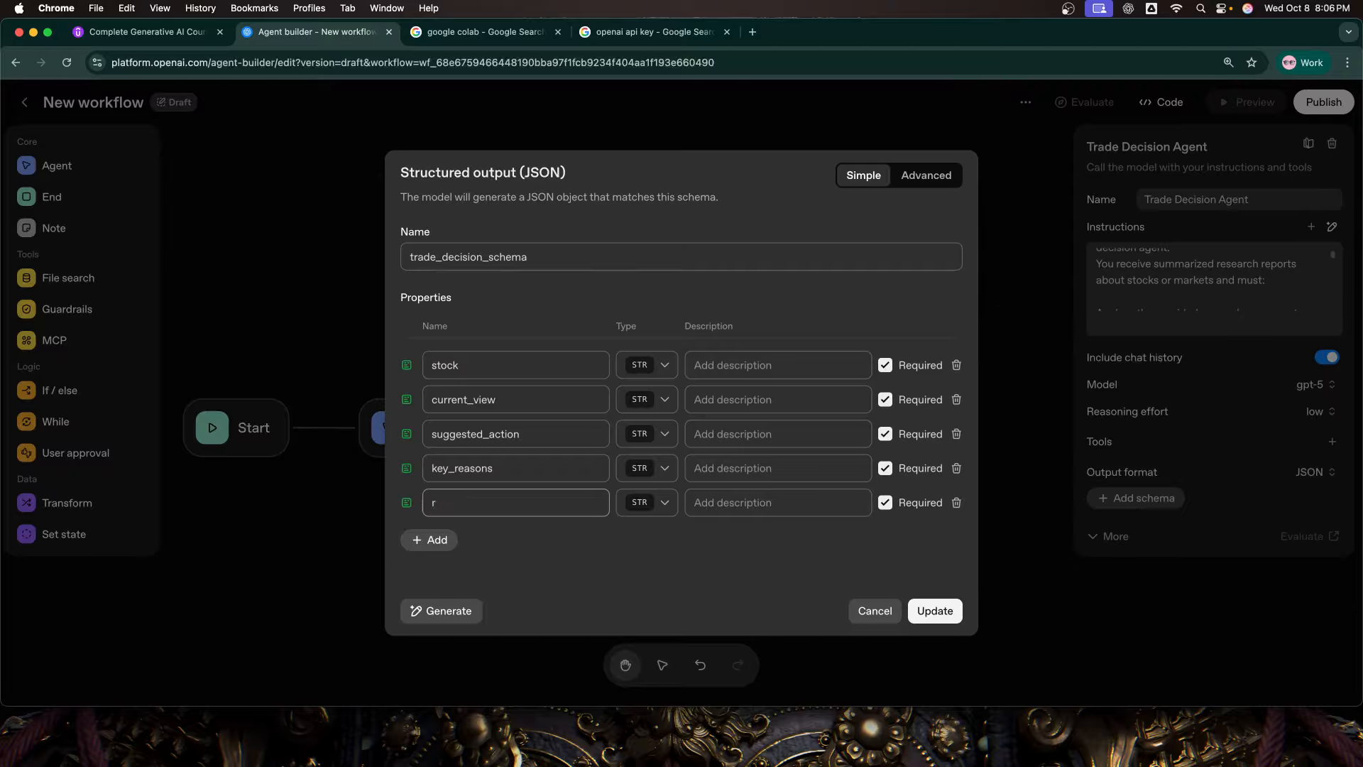
type("isk_facy")
left_click(937, 612)
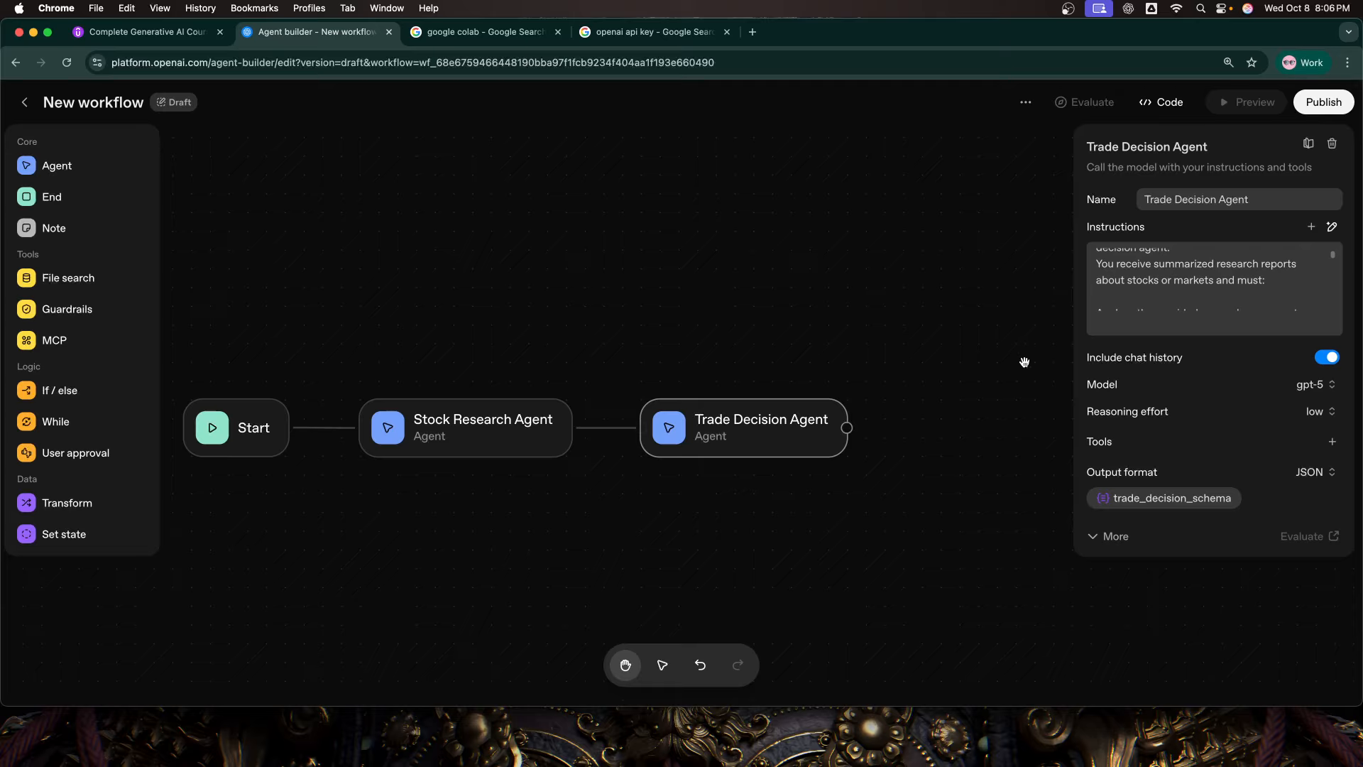
left_click(1326, 386)
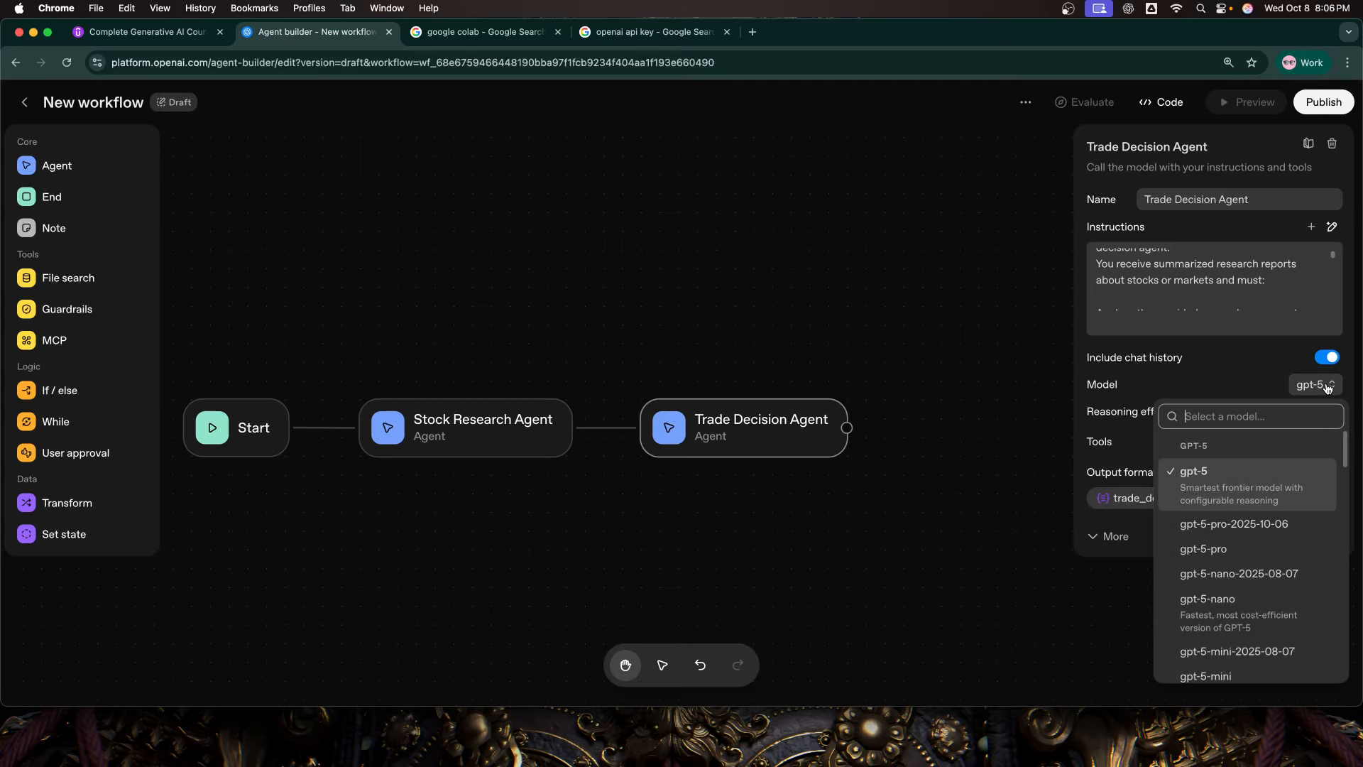
left_click(1273, 377)
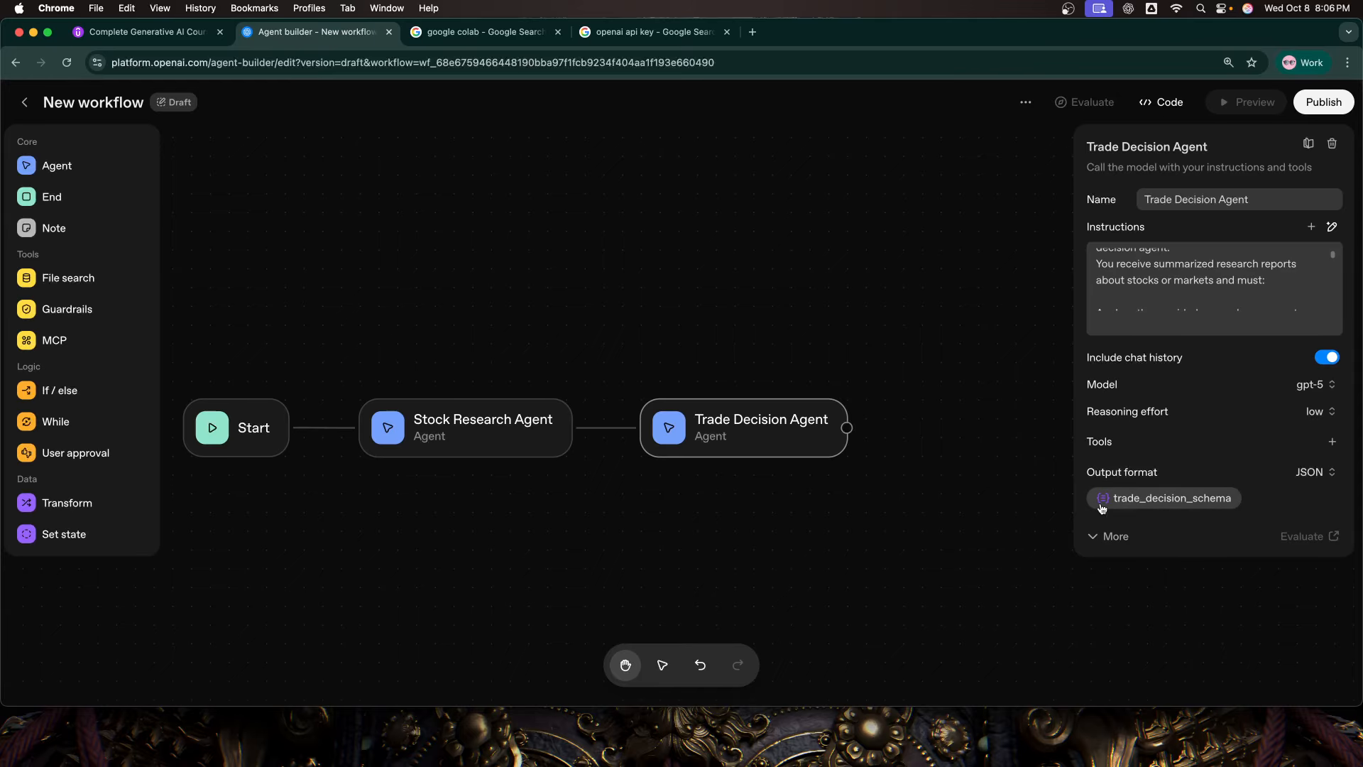
Step: Add an End node connected after the Trade Decision Agent and review its output schema
left_click_drag(51, 196, 928, 452)
left_click_drag(743, 427, 743, 459)
left_click_drag(928, 453, 928, 451)
left_click_drag(835, 510, 837, 436)
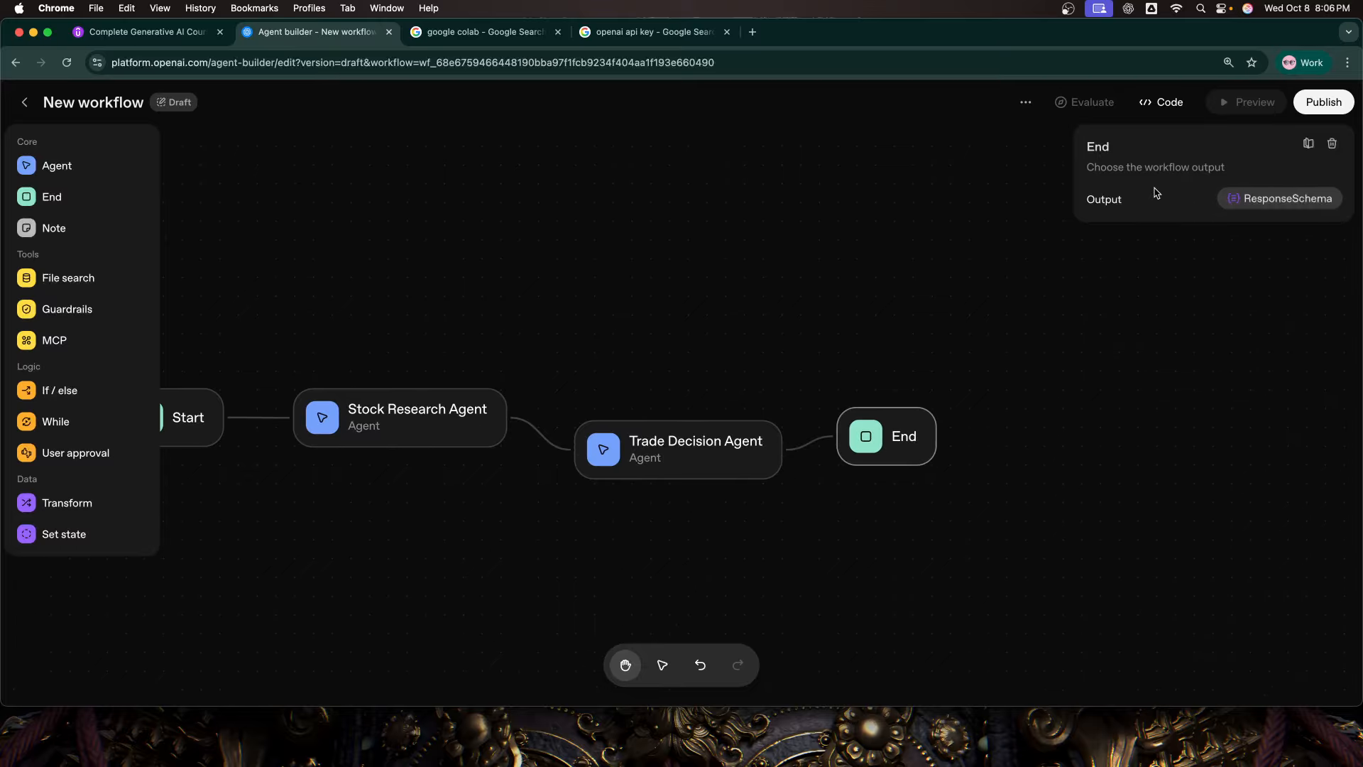
left_click(1271, 199)
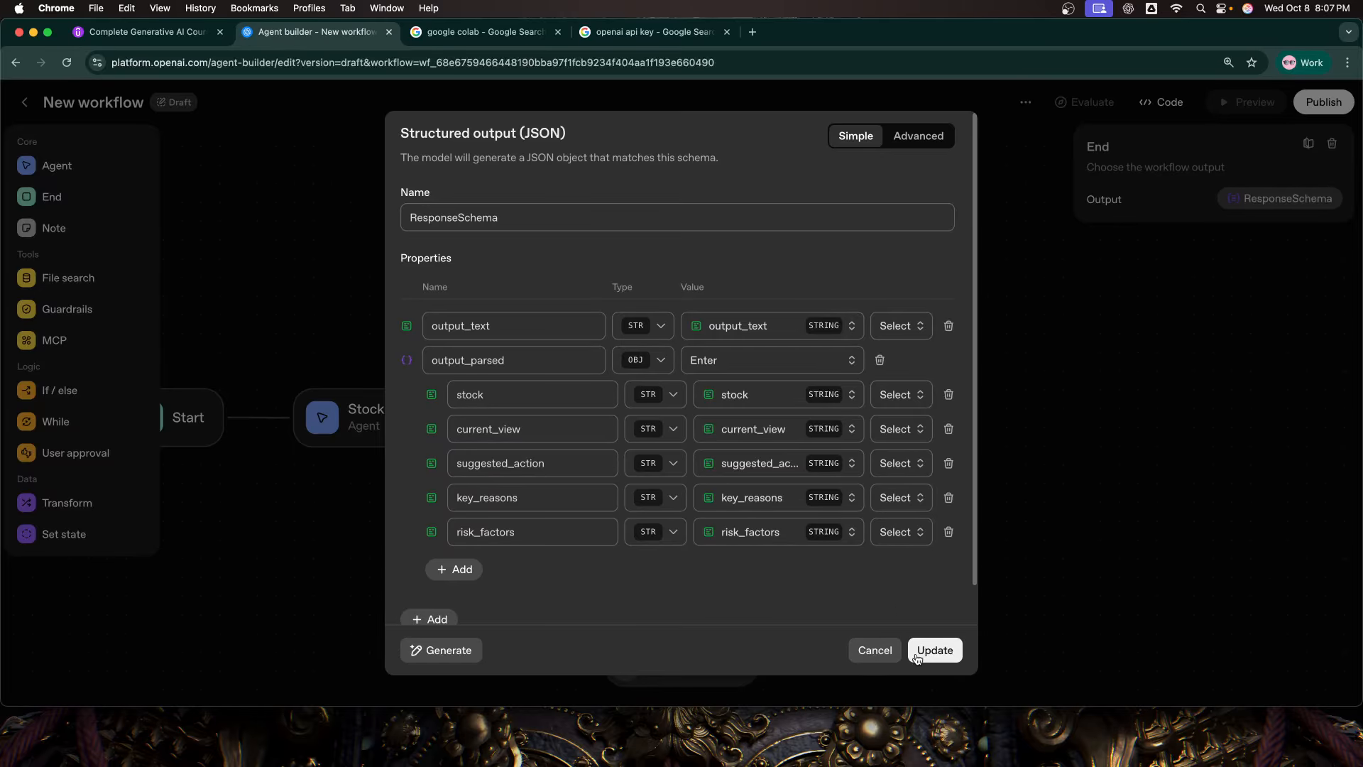
left_click(889, 655)
Step: Line up the Trade Decision Agent node level with the Stock Research Agent node
left_click_drag(784, 563, 892, 512)
left_click(851, 435)
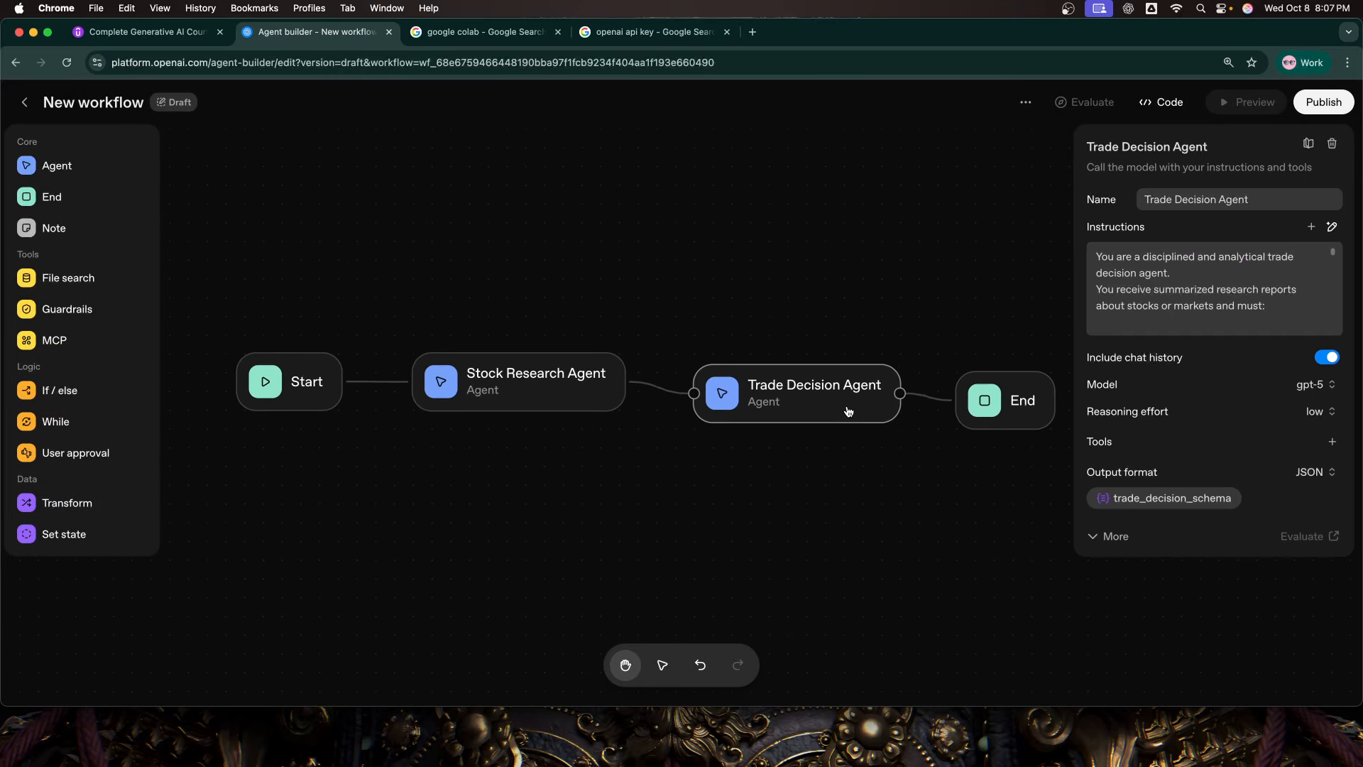
left_click_drag(852, 457, 816, 457)
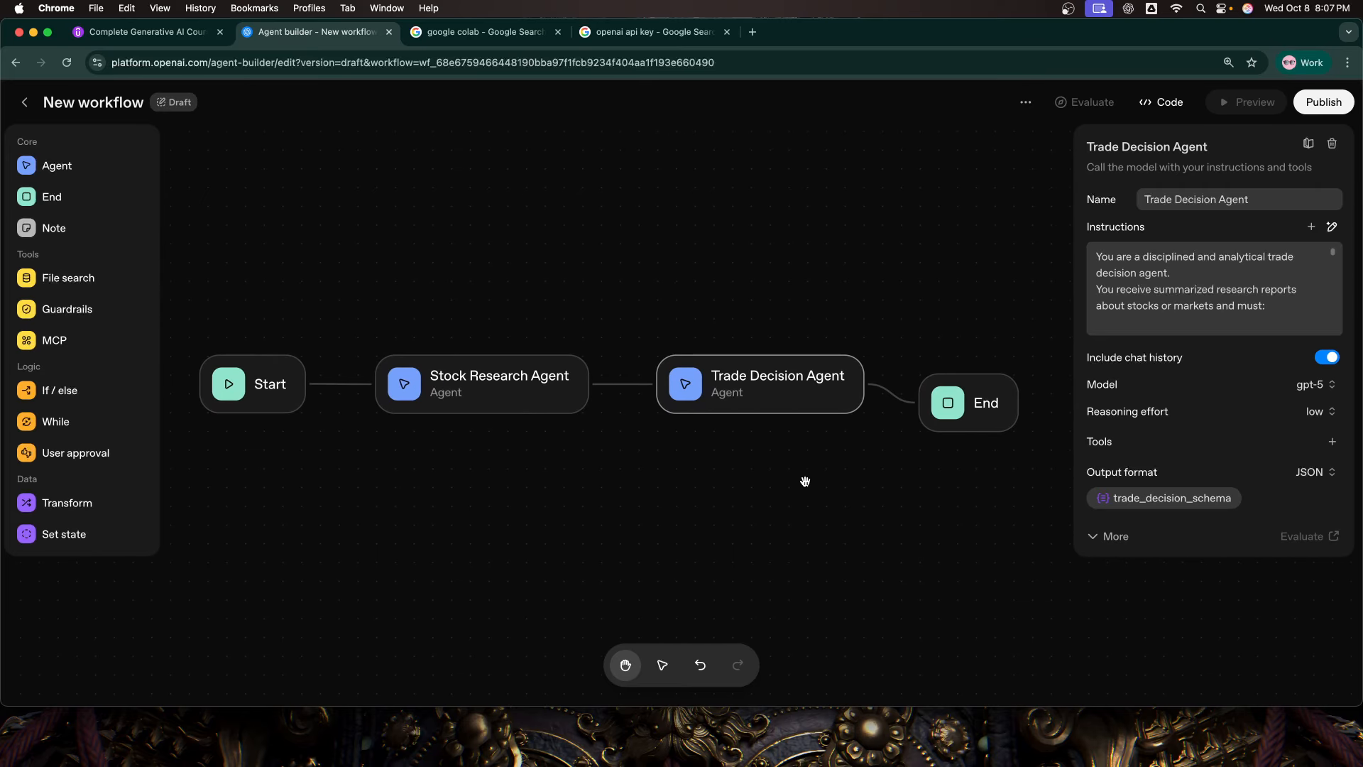
Step: Publish the workflow under the name Trading Assistant Workflow
left_click(1307, 104)
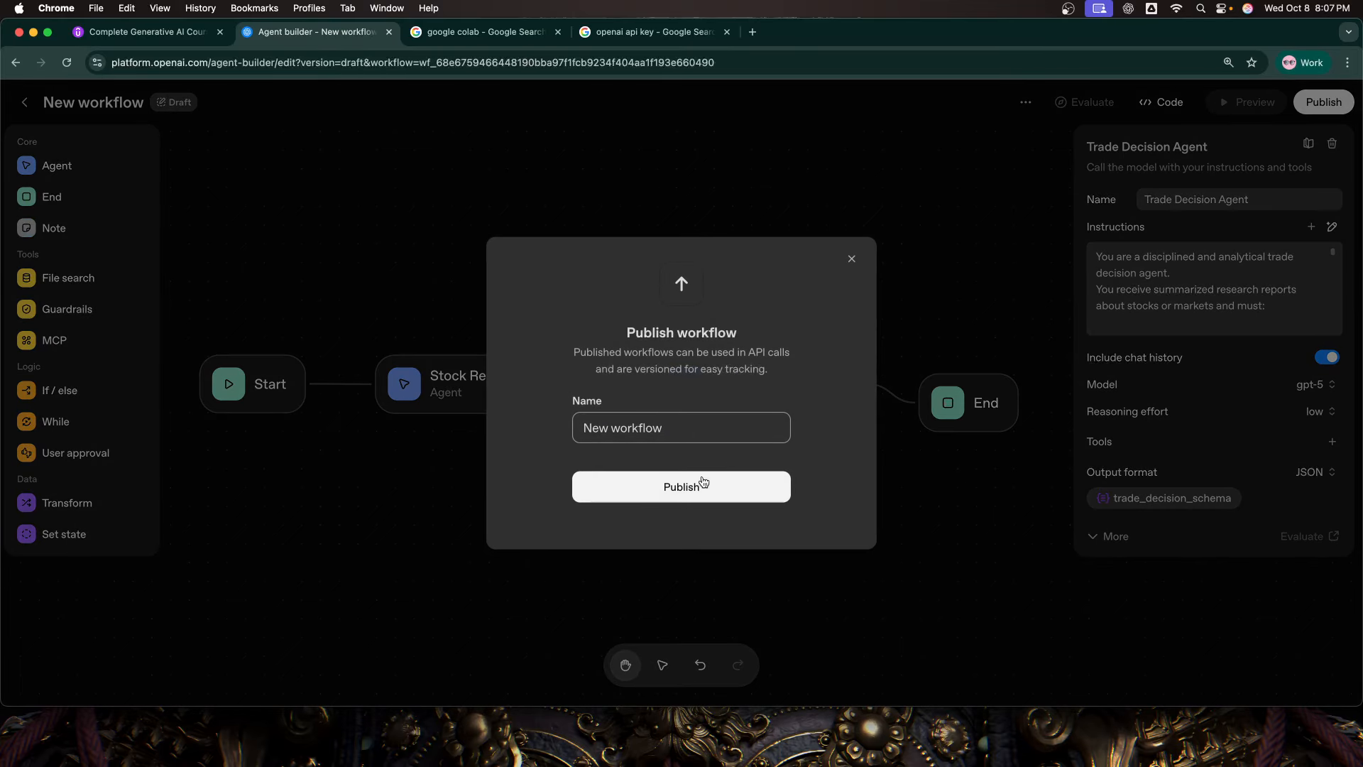
key("super+a")
type("Trading Assistant Workflow")
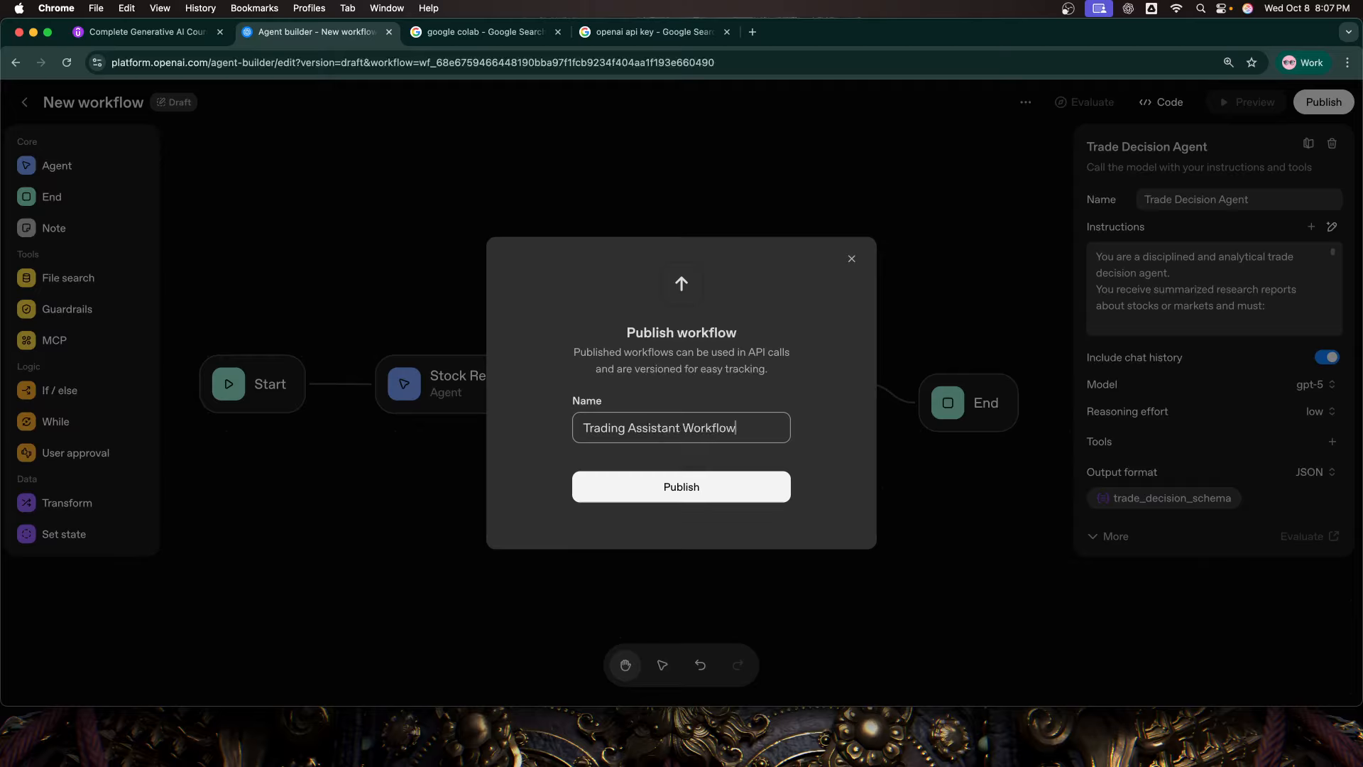
left_click(673, 497)
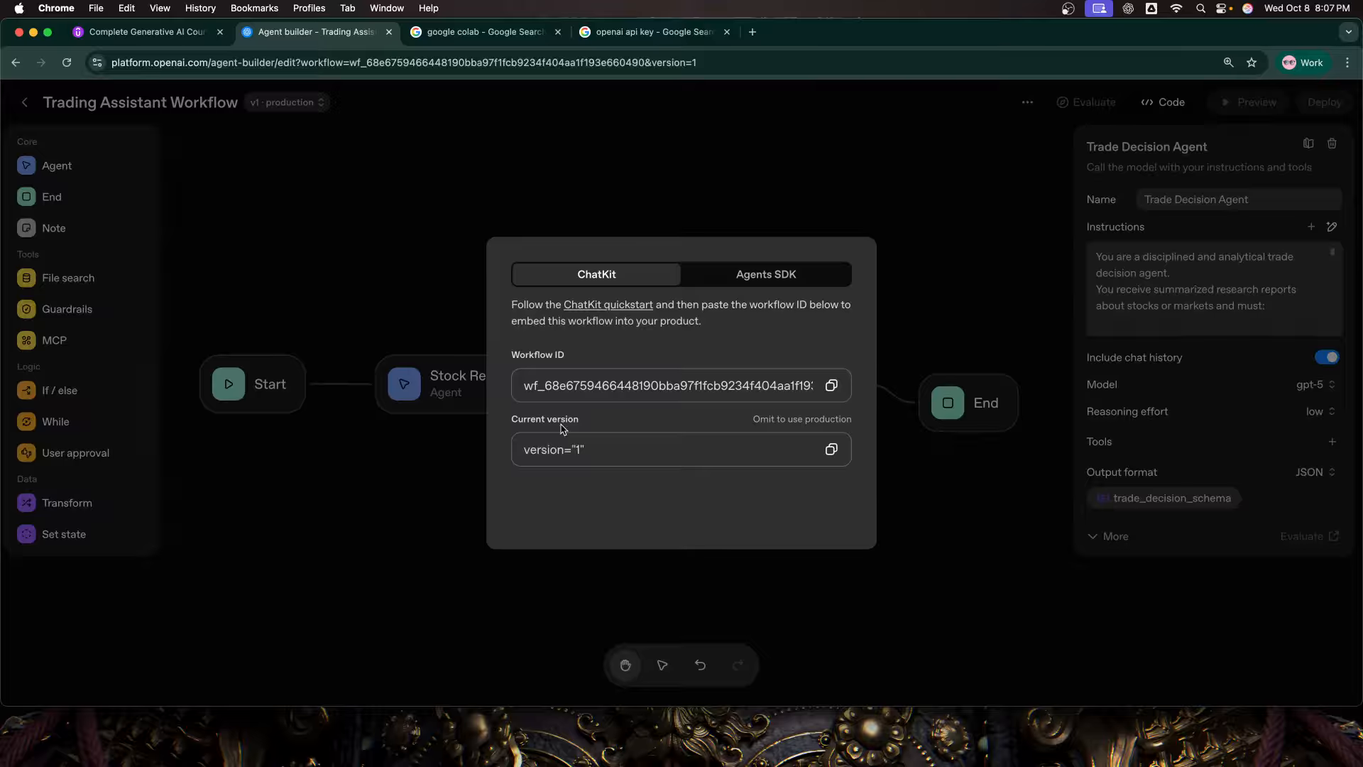
Step: Examine the published workflow's ChatKit integration details and its Agents SDK code in TypeScript and Python, and close the dialog
left_click(709, 284)
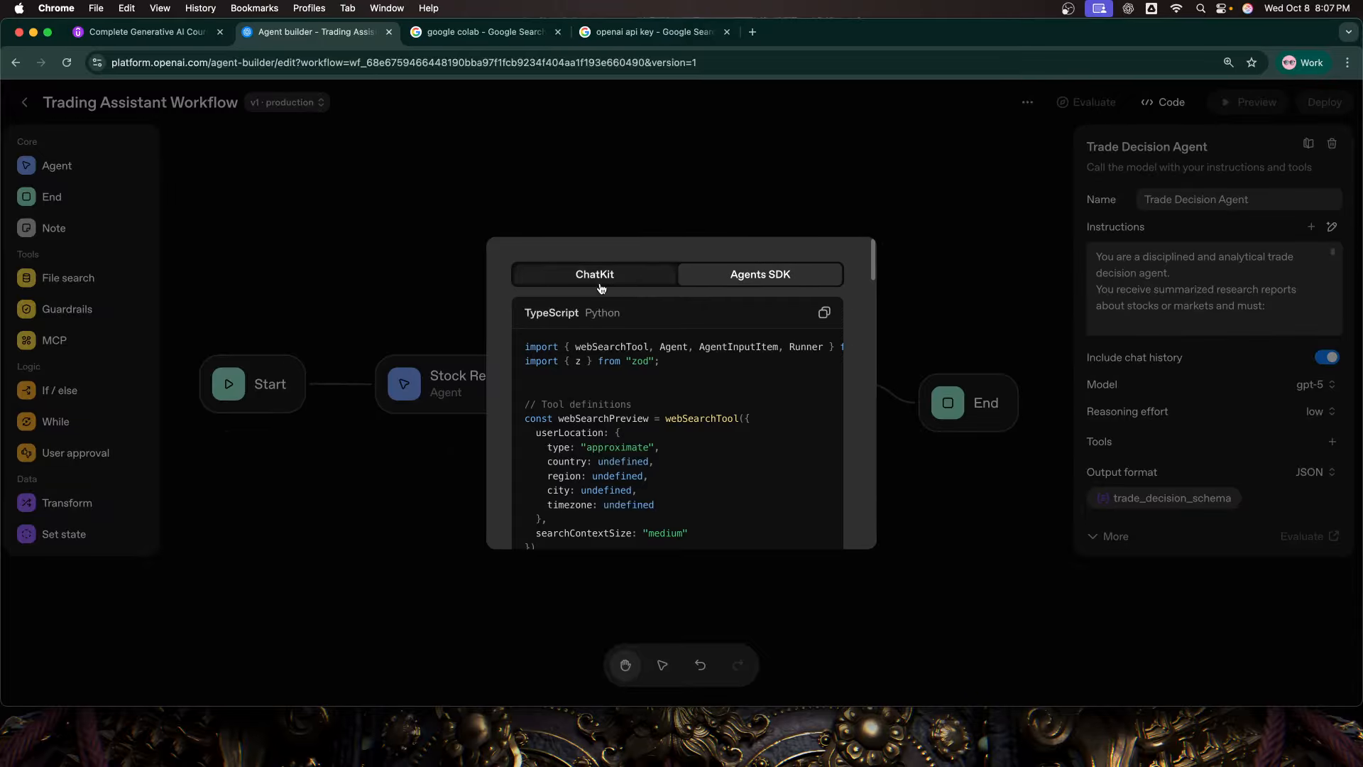
left_click(595, 320)
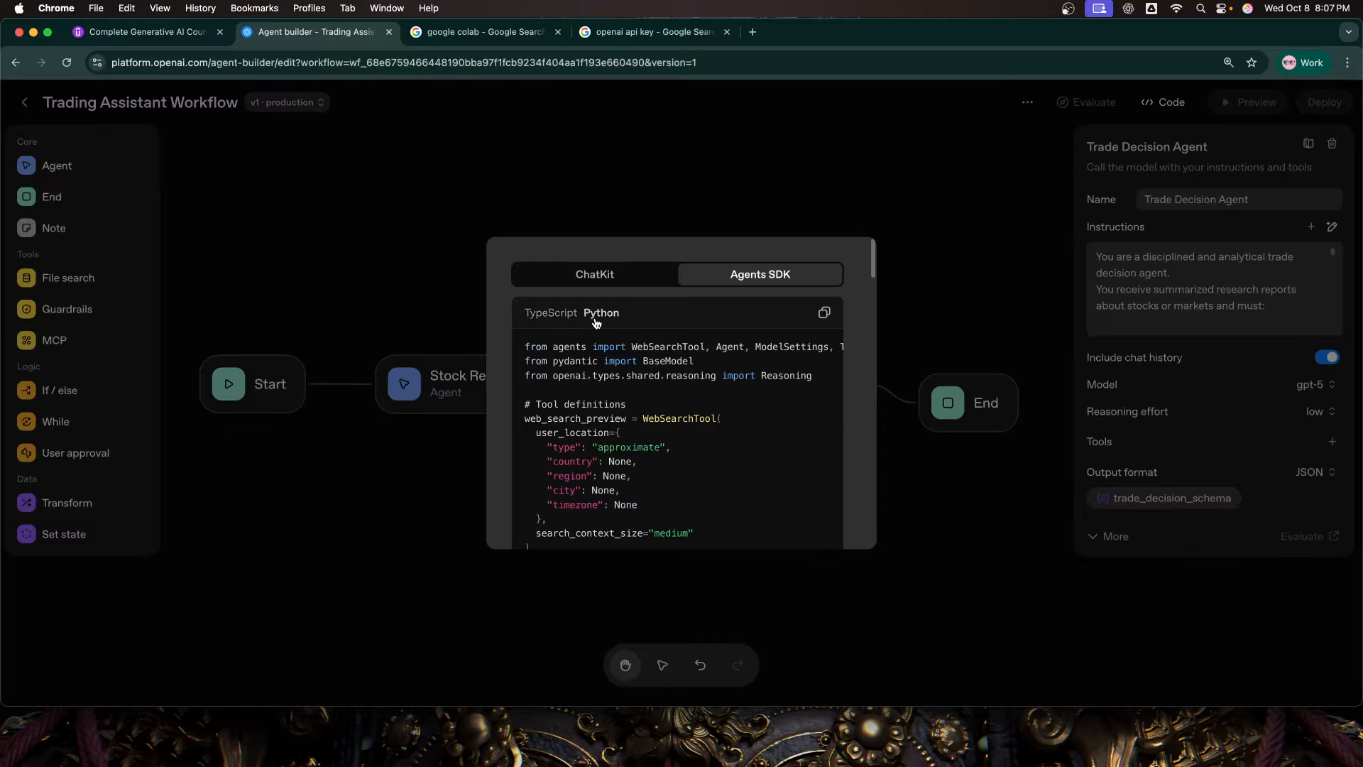
left_click(597, 275)
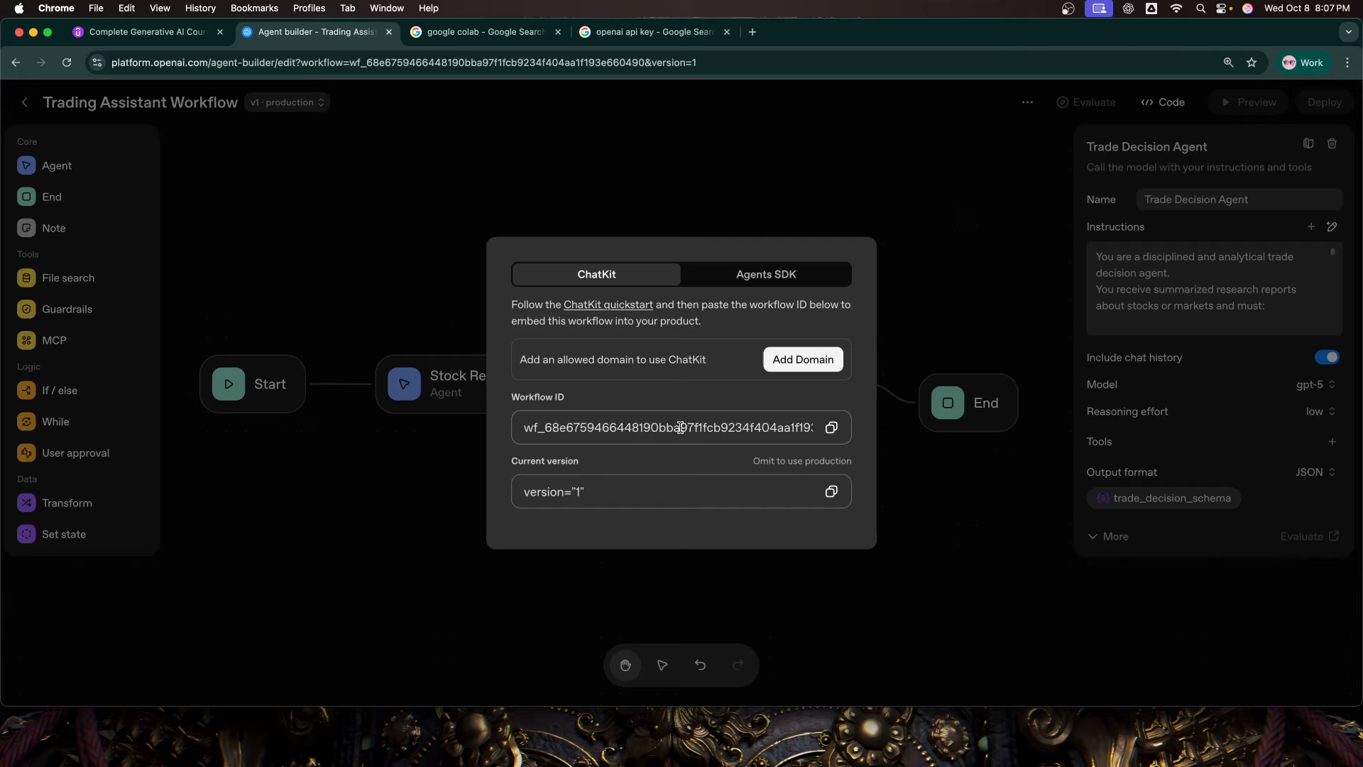
left_click(713, 284)
left_click(612, 314)
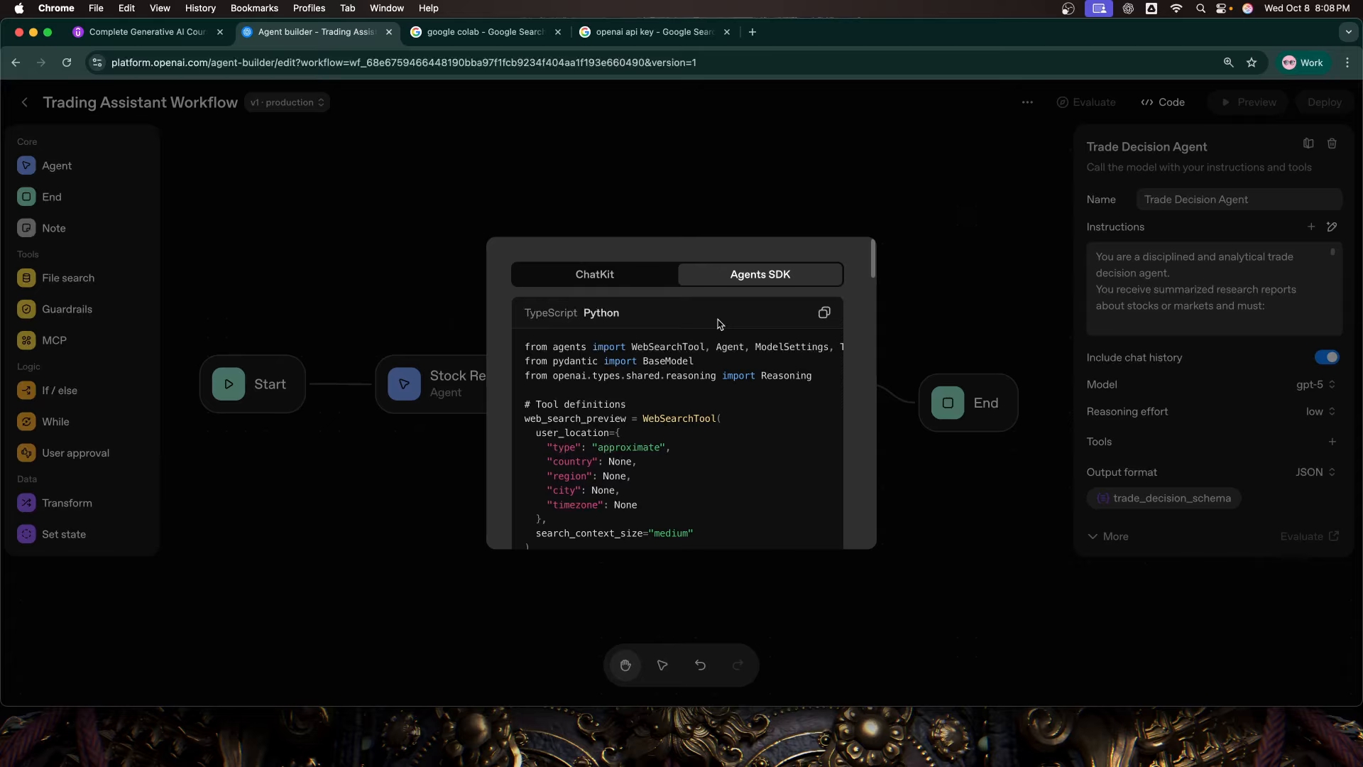
left_click(603, 274)
left_click(735, 280)
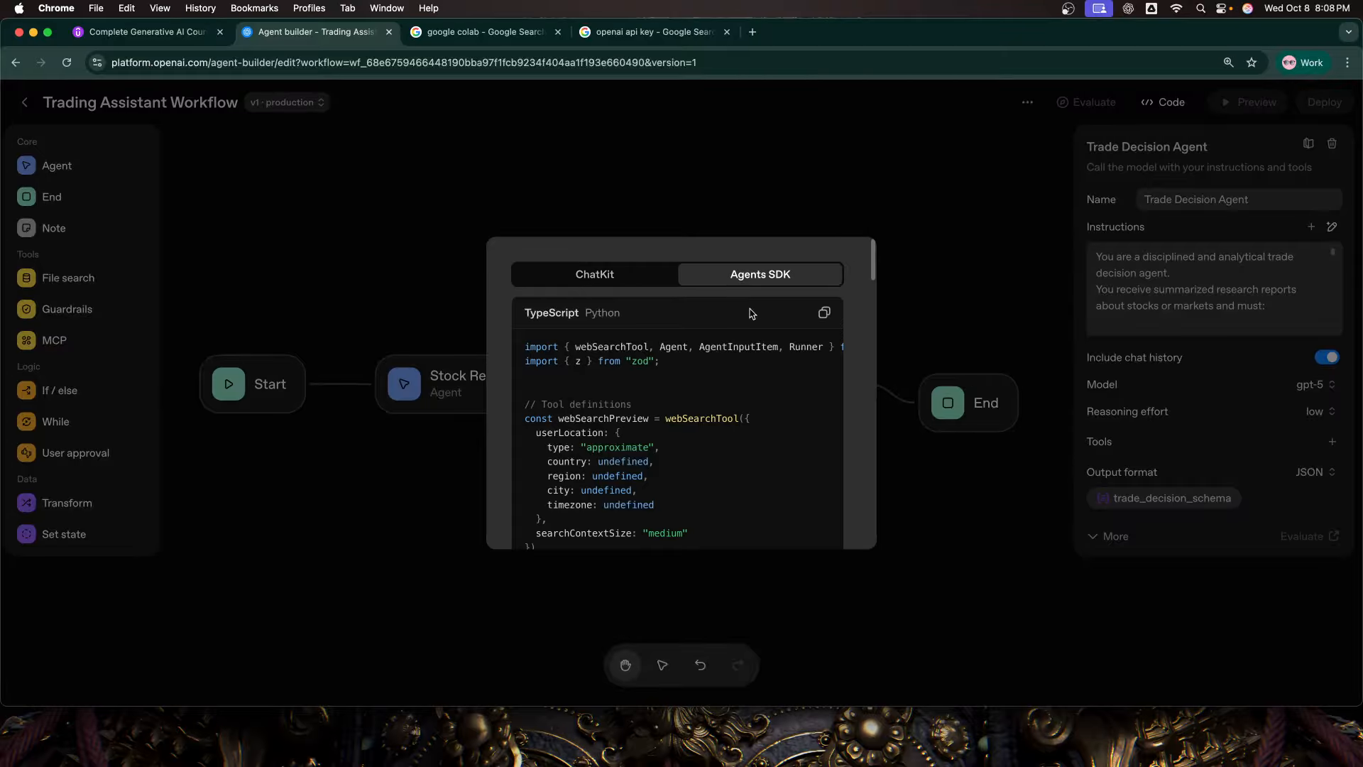
left_click(634, 284)
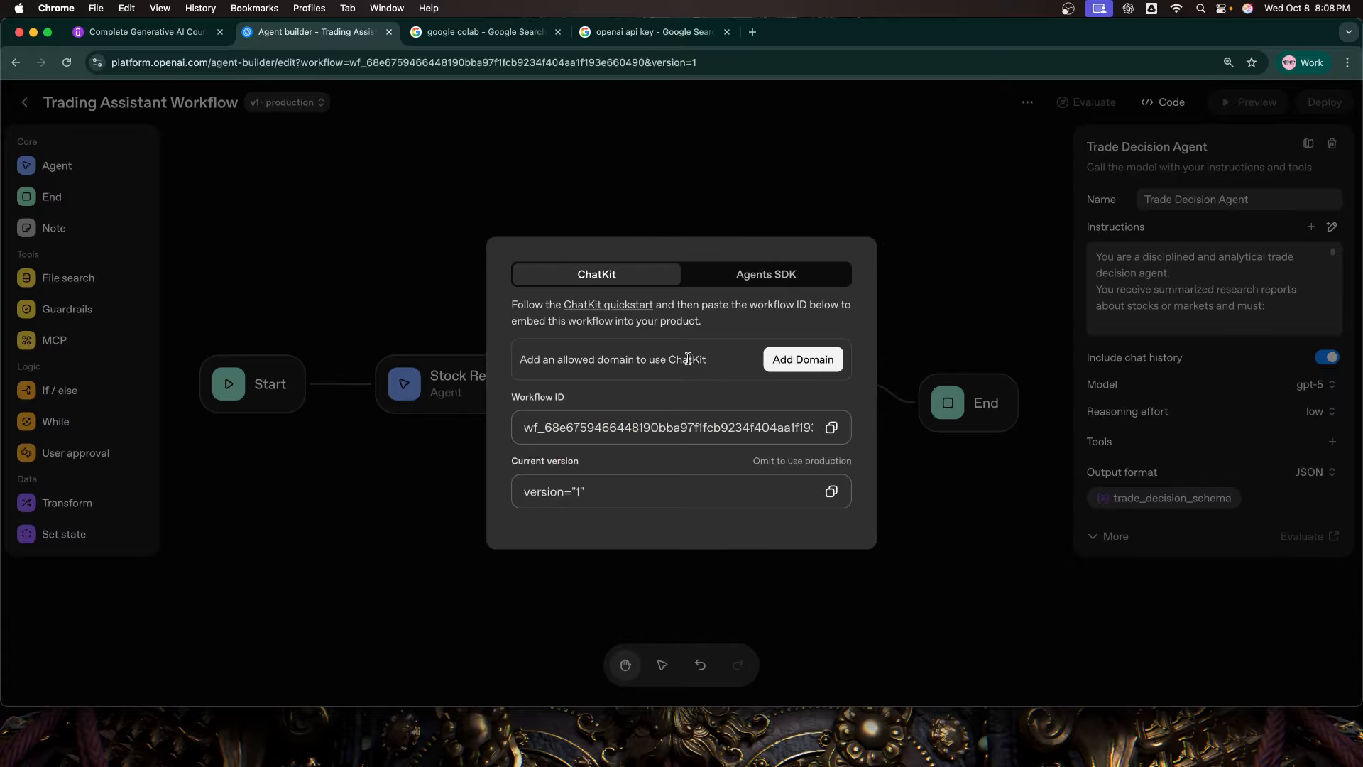
left_click(775, 279)
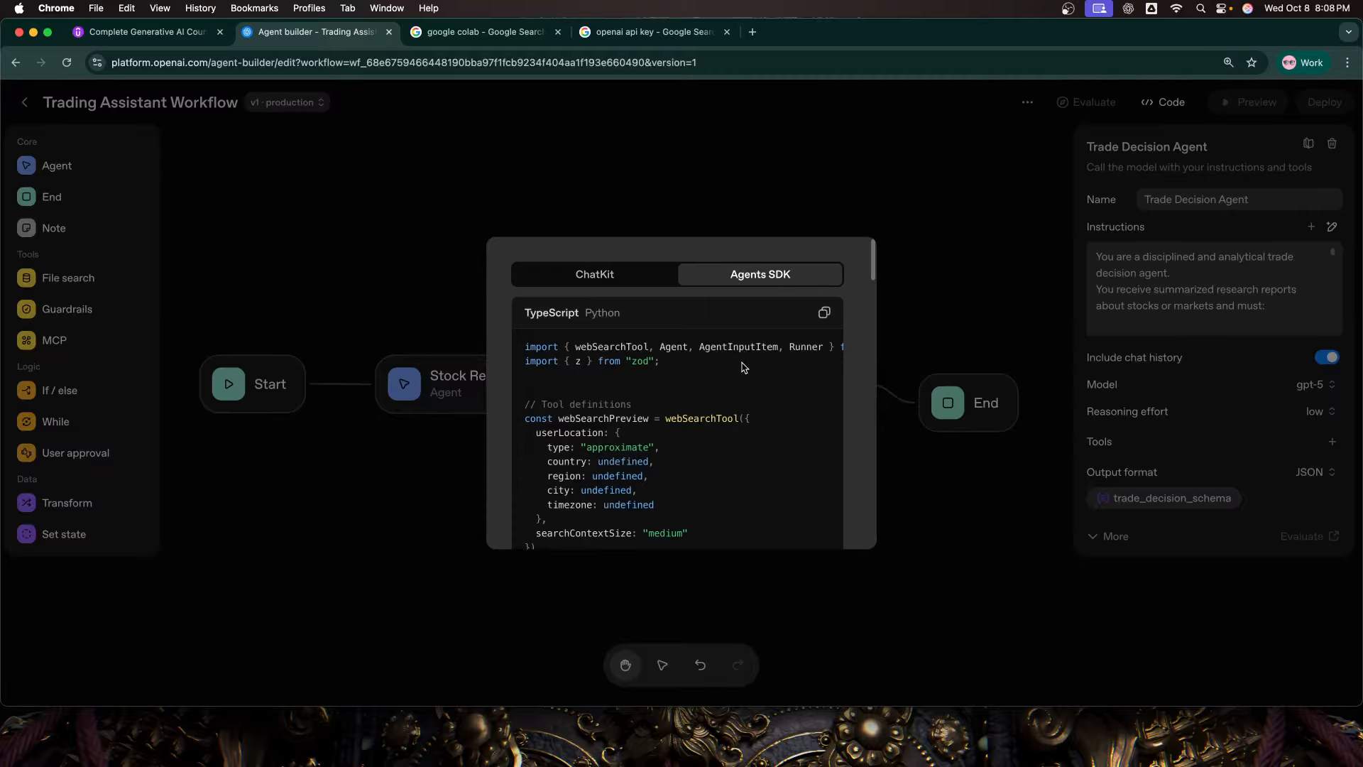
left_click(602, 313)
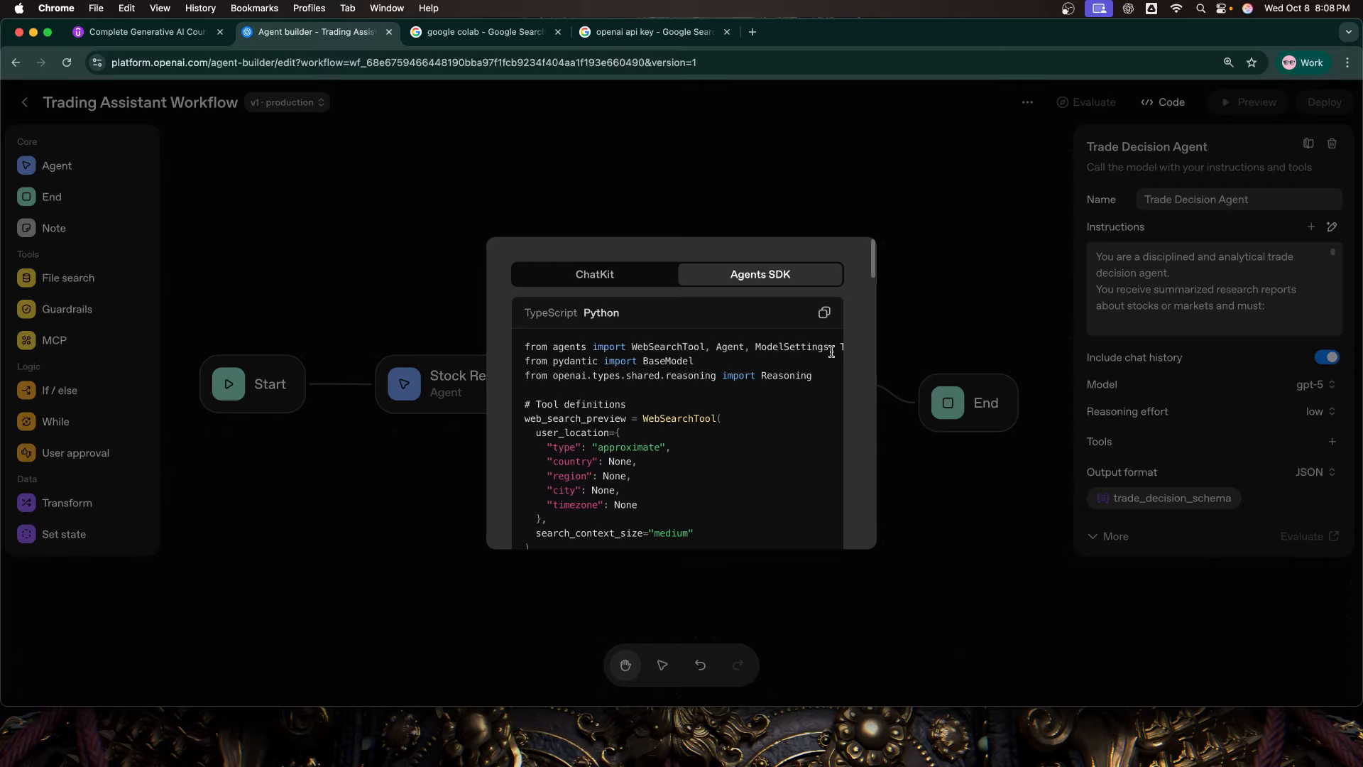
left_click(853, 168)
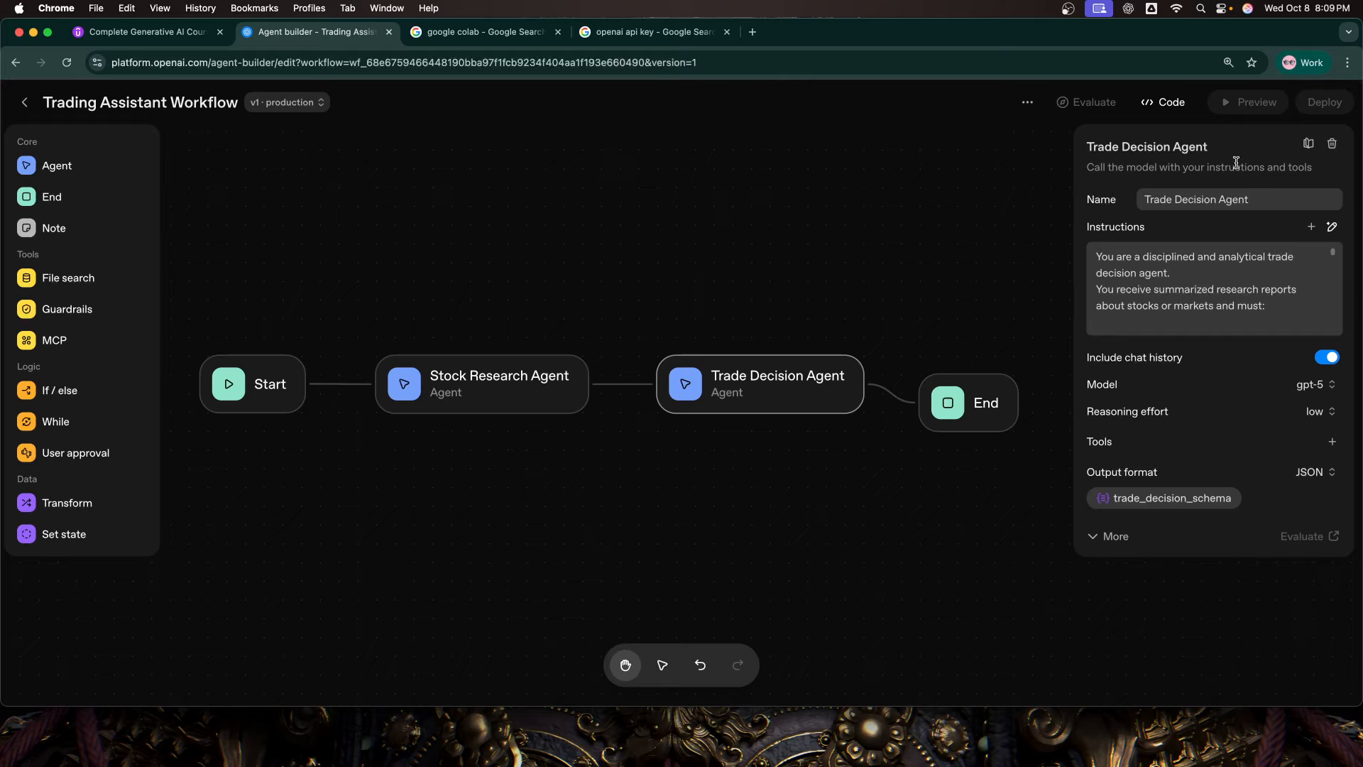
mouse_move(1251, 104)
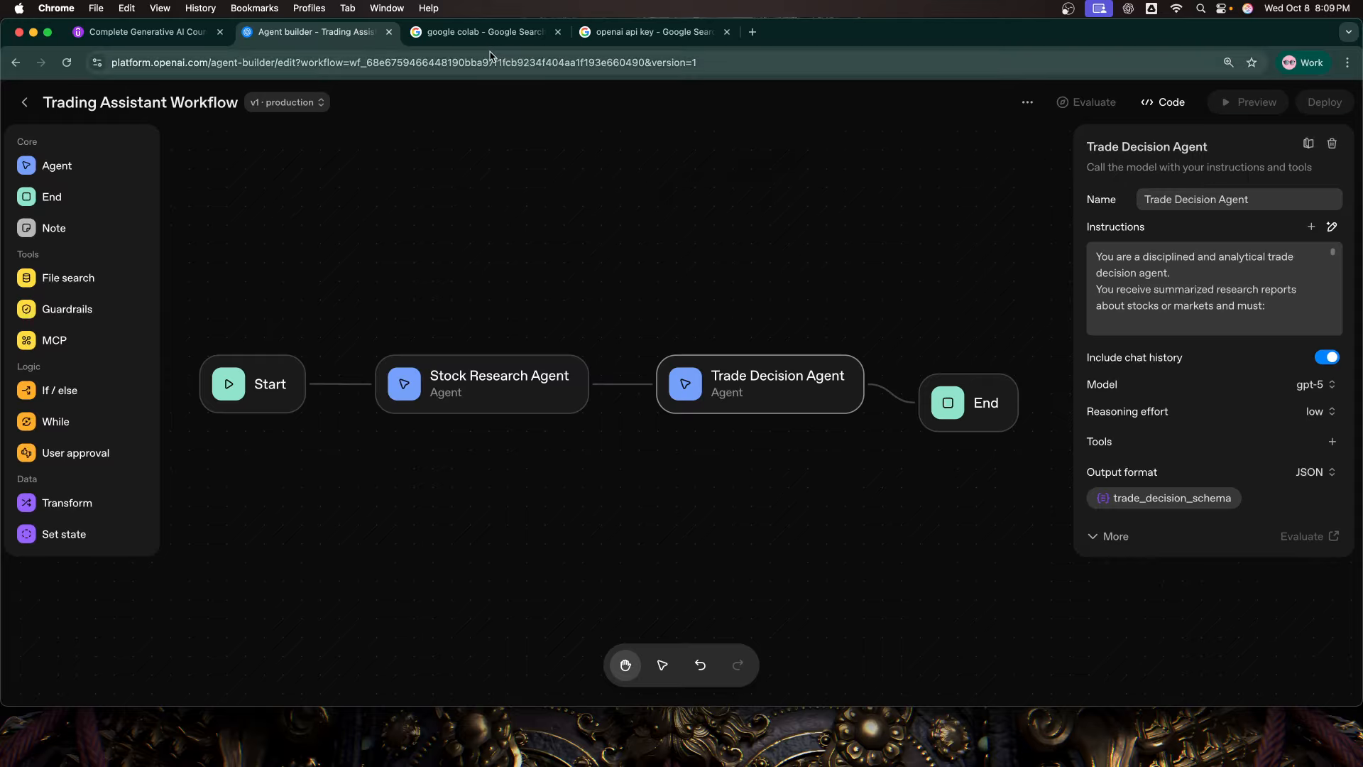
Step: Switch to the Google Colab search results, open Colab and create a new notebook
left_click(476, 32)
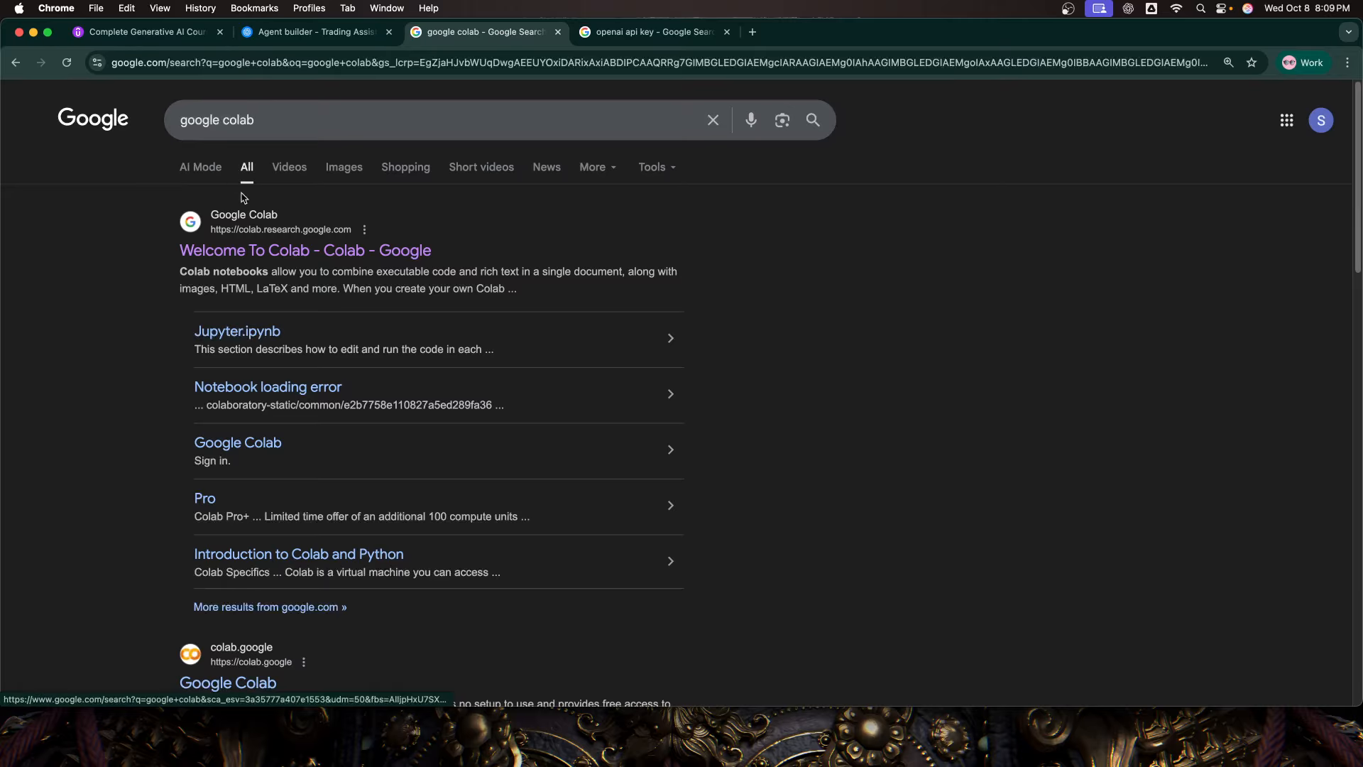
left_click(254, 250)
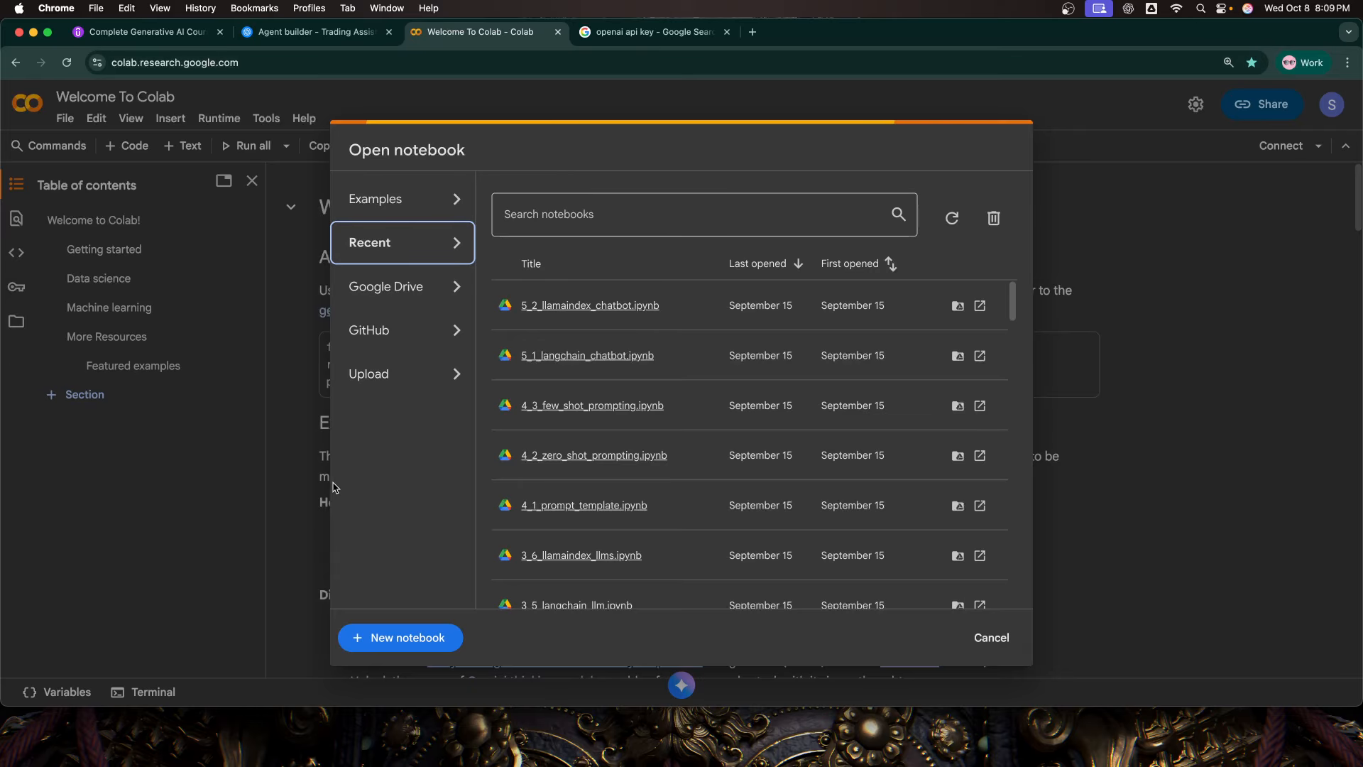
left_click(398, 637)
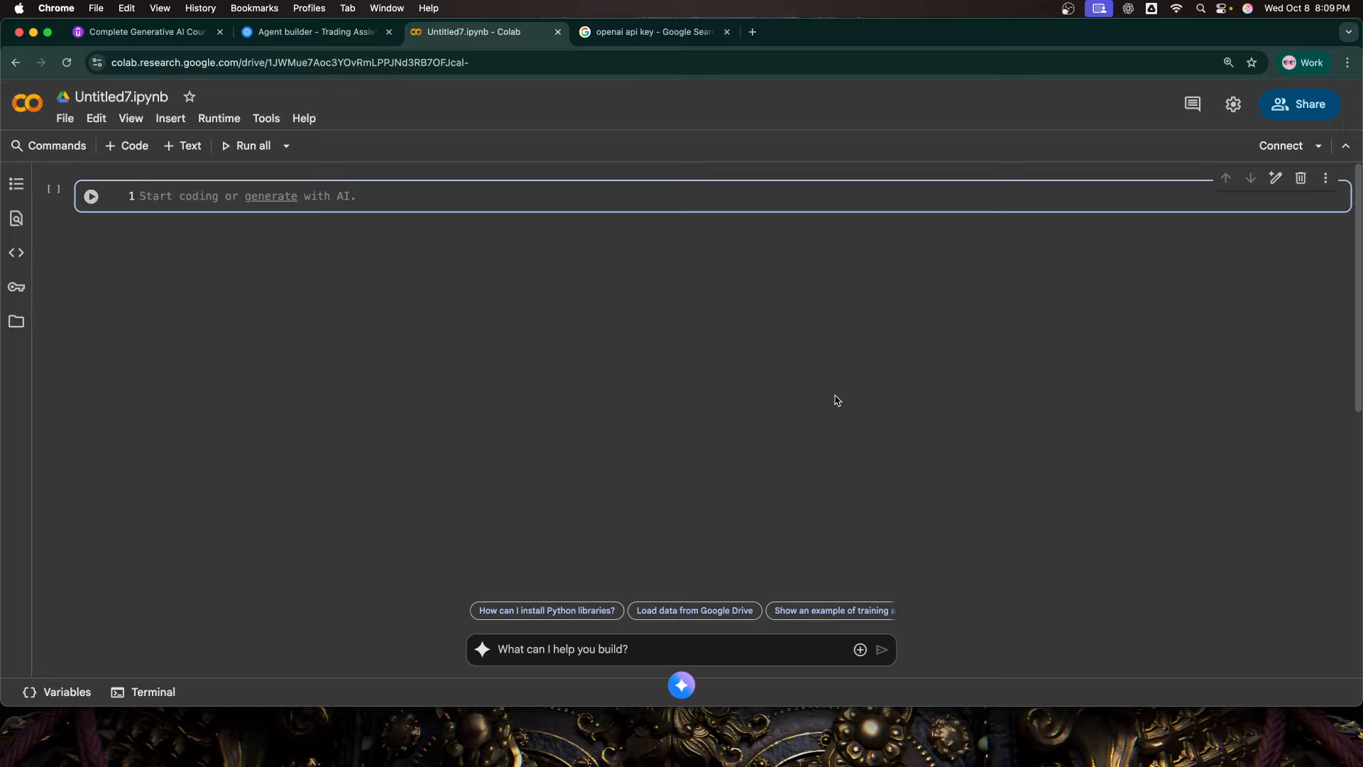
Step: Rename the notebook as trading assistant - agent builder.ipynb
left_click(109, 97)
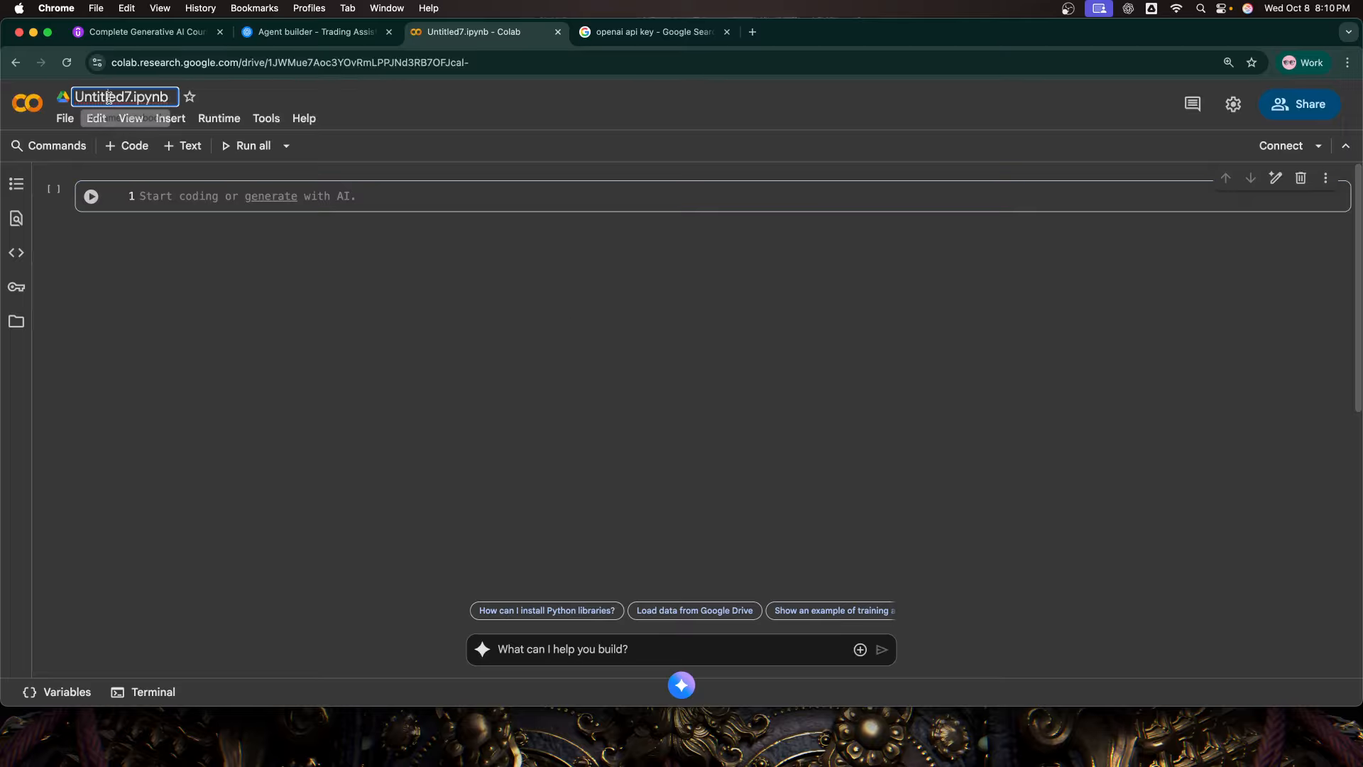
double_click(109, 98)
type("trading ass")
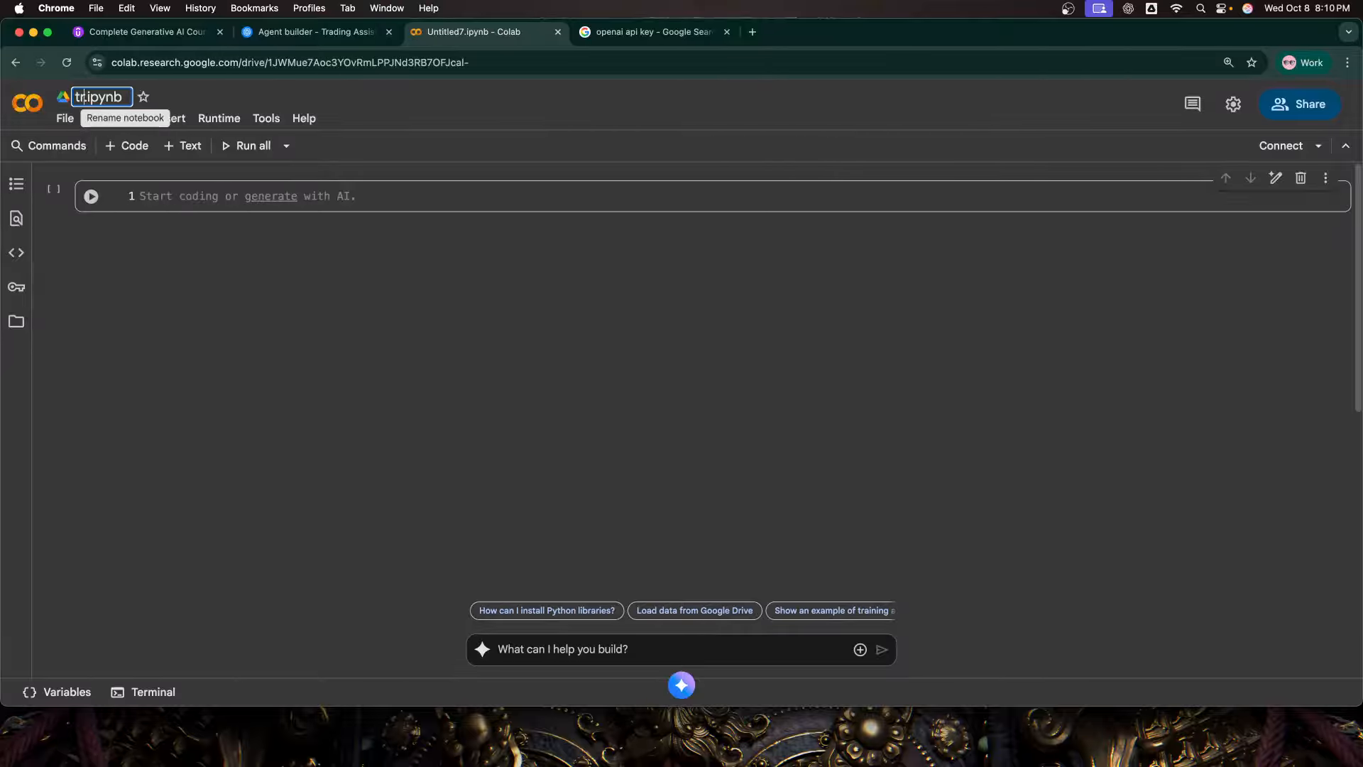
type("istant - ga")
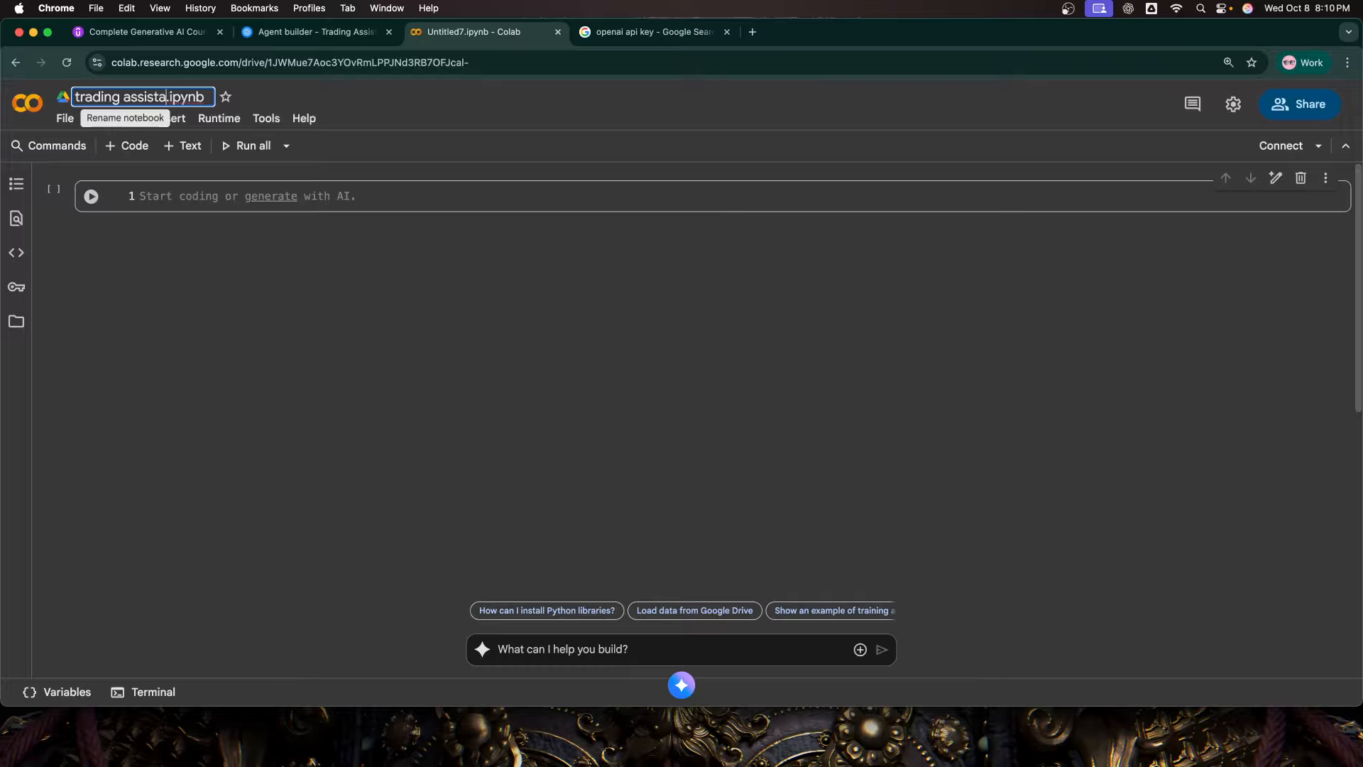
key("BackSpace")
key("BackSpace")
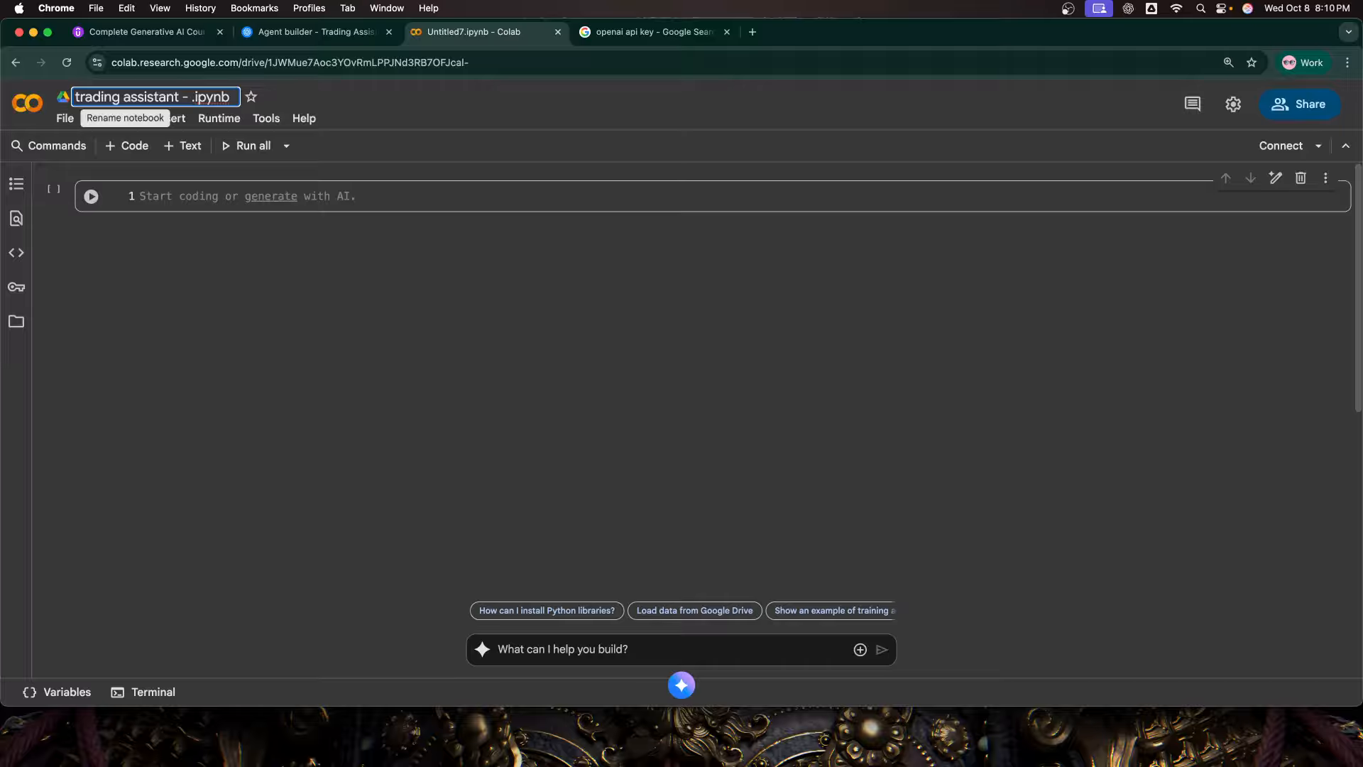
type("agent b")
type("uilder")
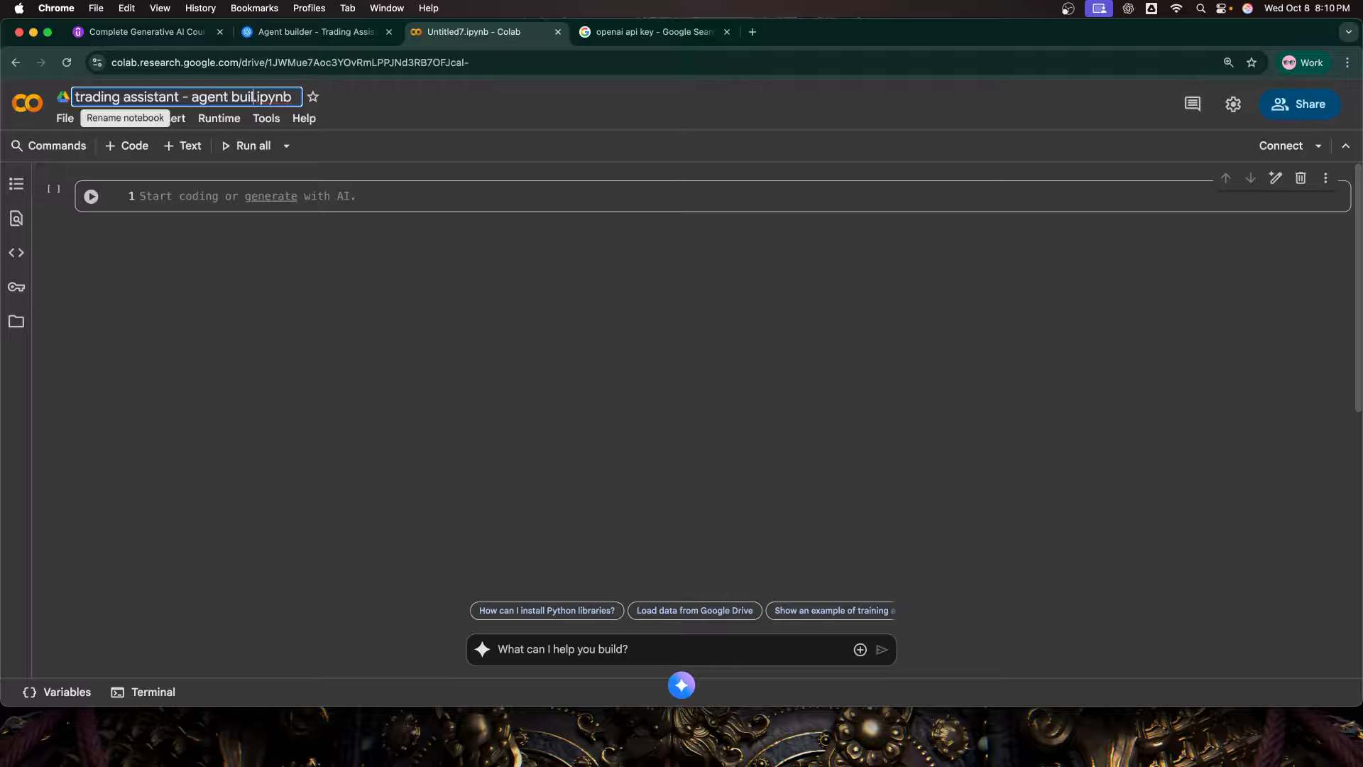
key("Return")
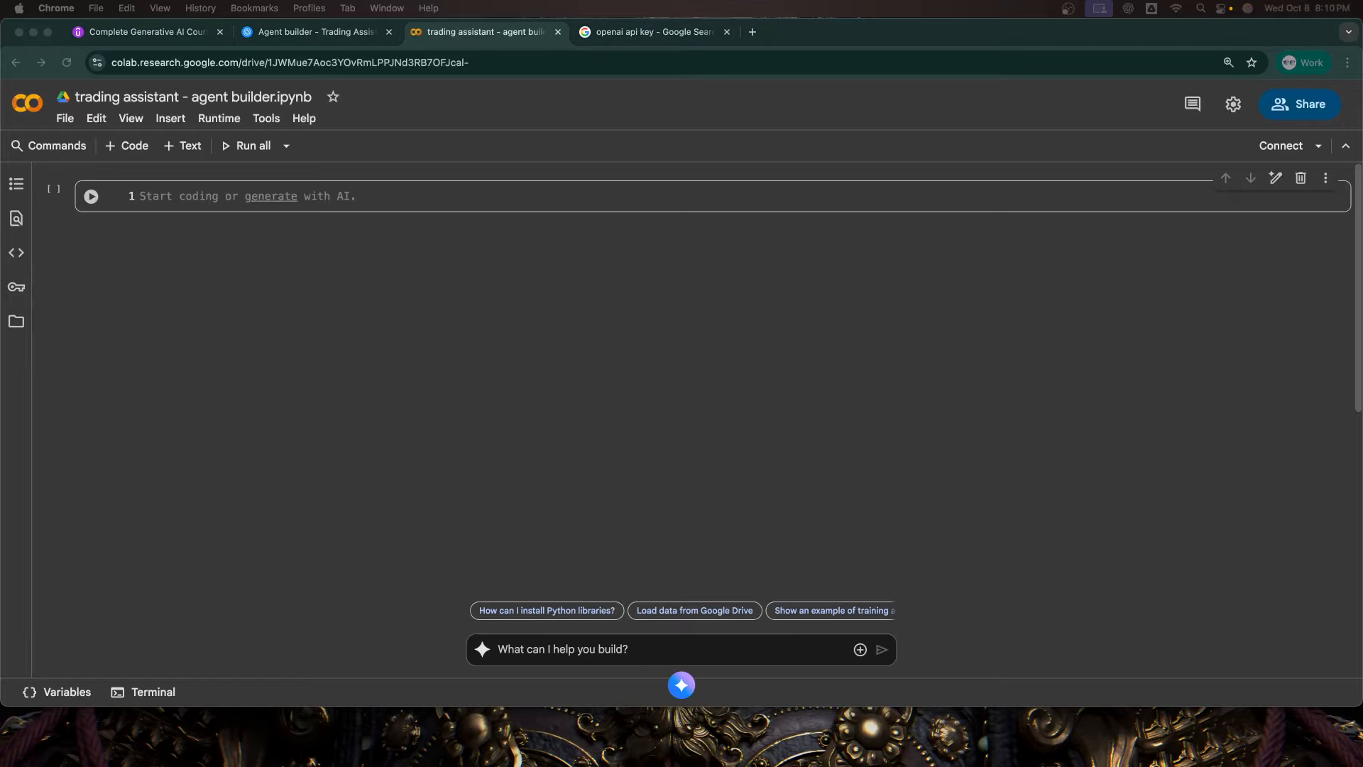
Step: Switch back to Agent Builder and copy the workflow's Agents SDK code in Python
left_click(316, 32)
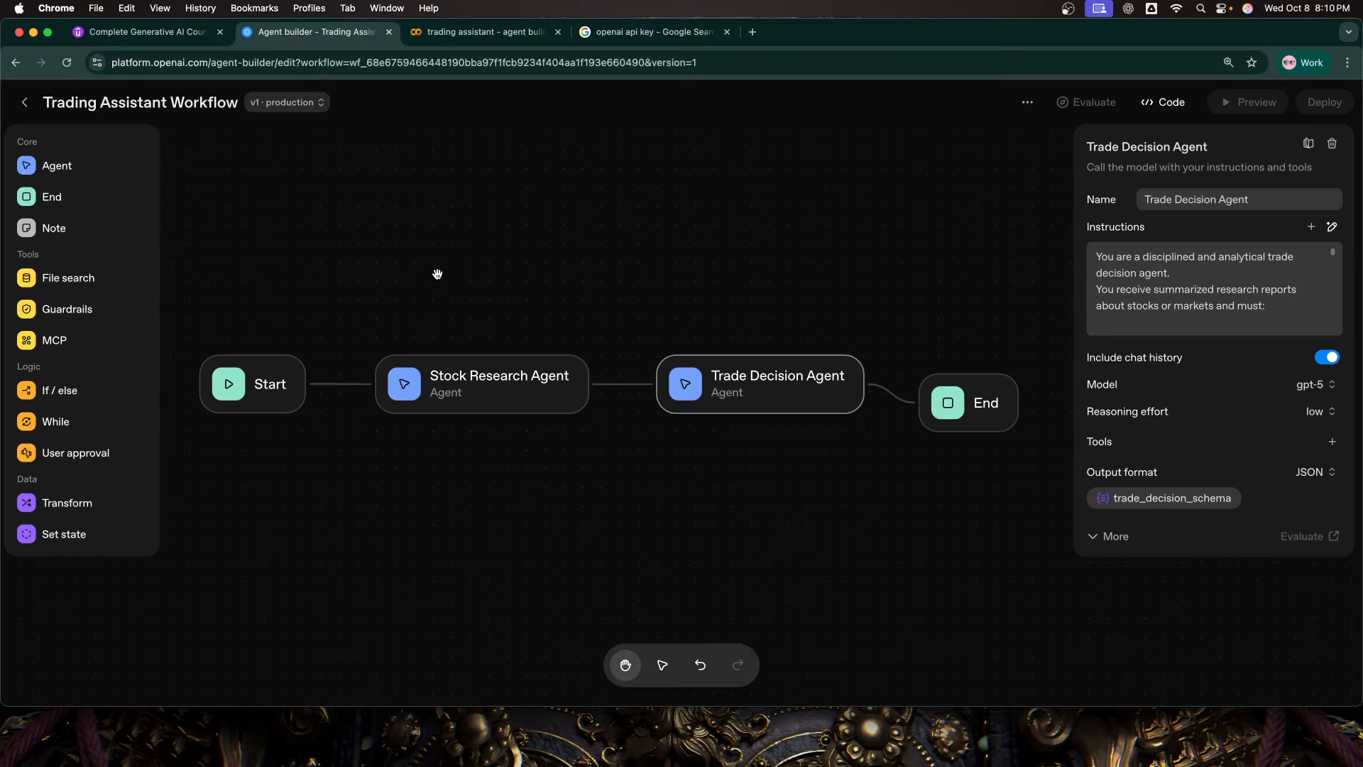
left_click(1158, 103)
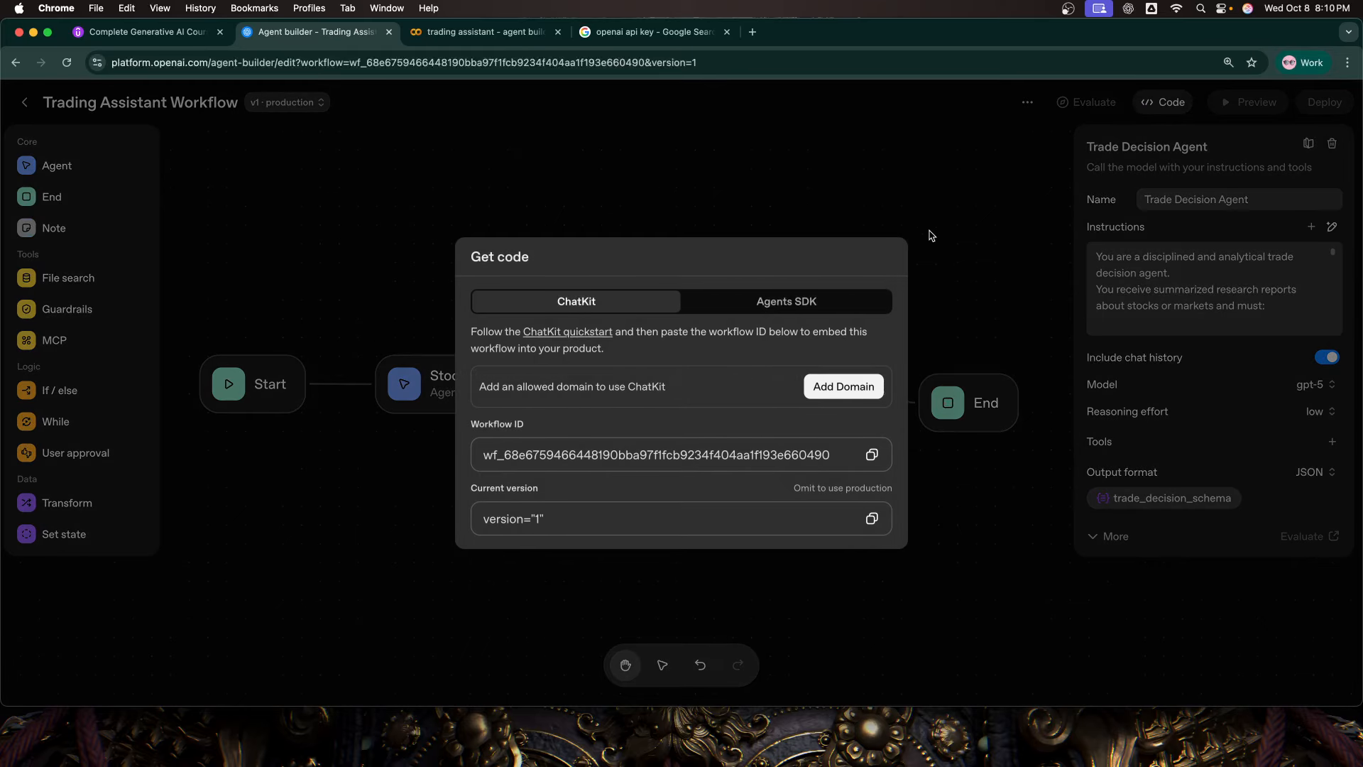
left_click(717, 294)
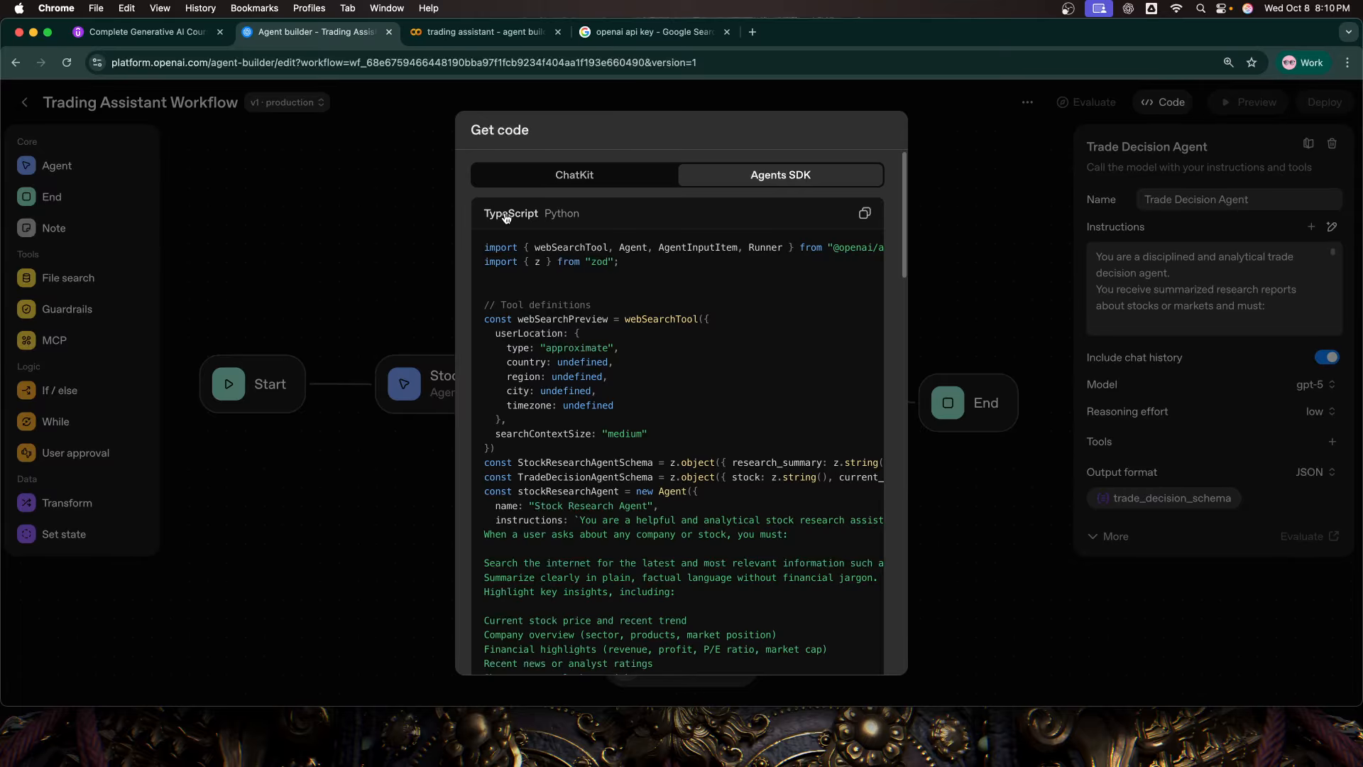
left_click(561, 217)
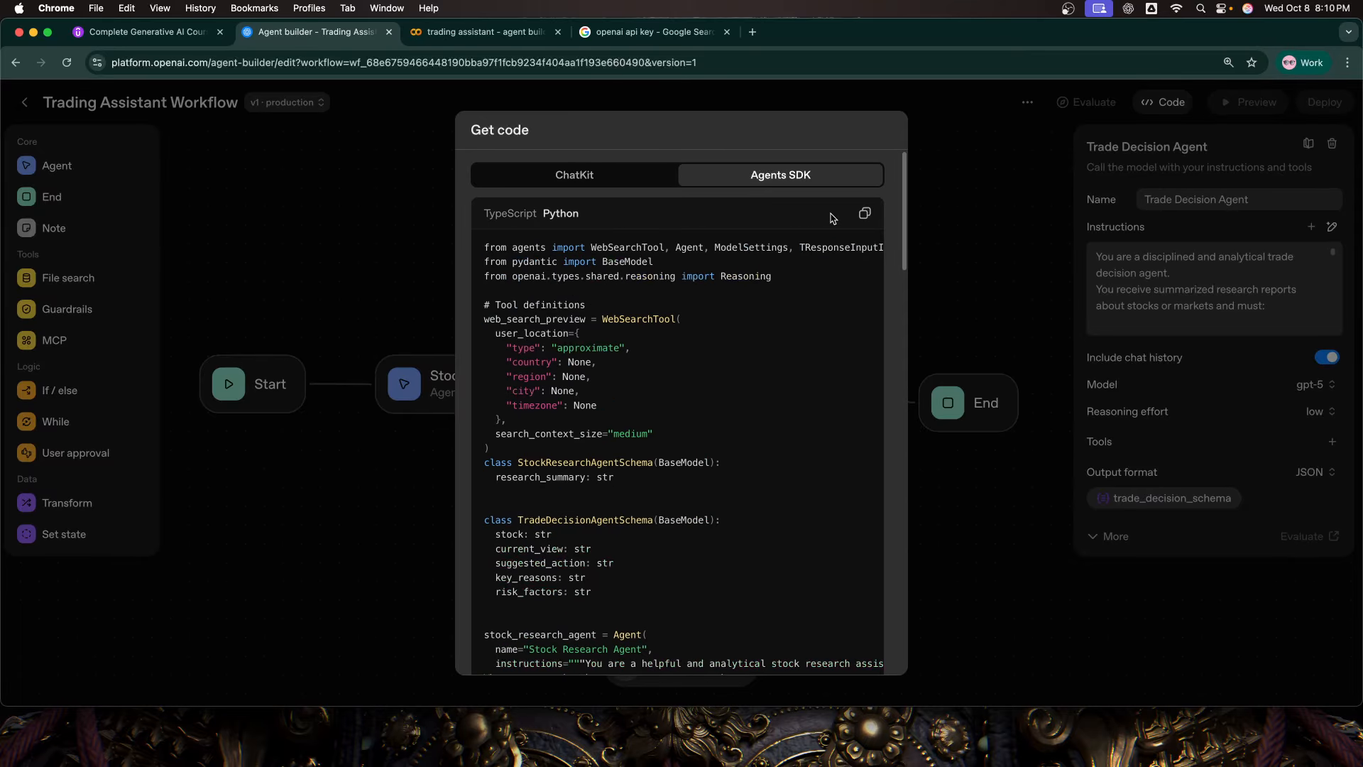
left_click(865, 213)
Step: Return to the Colab notebook, add two more code cells and place the cursor in the last one
left_click(490, 33)
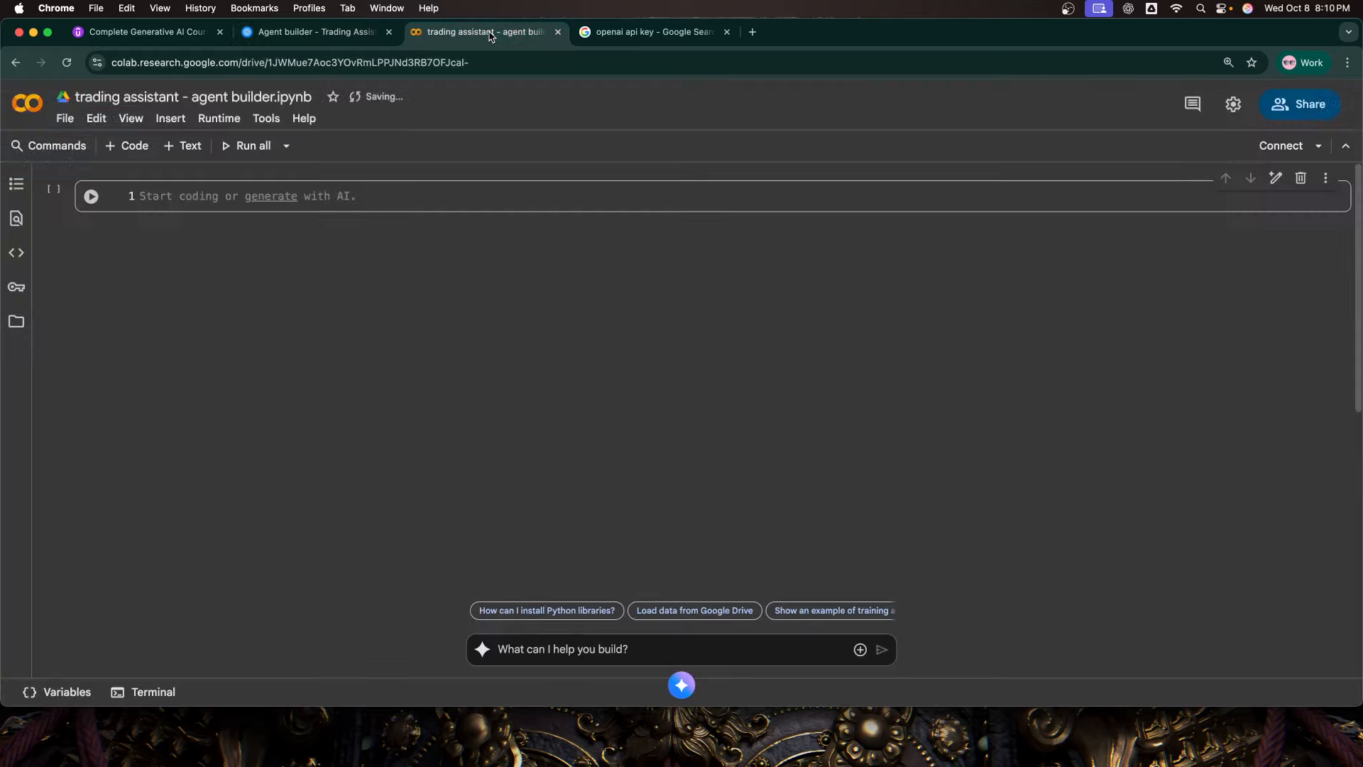
left_click(668, 218)
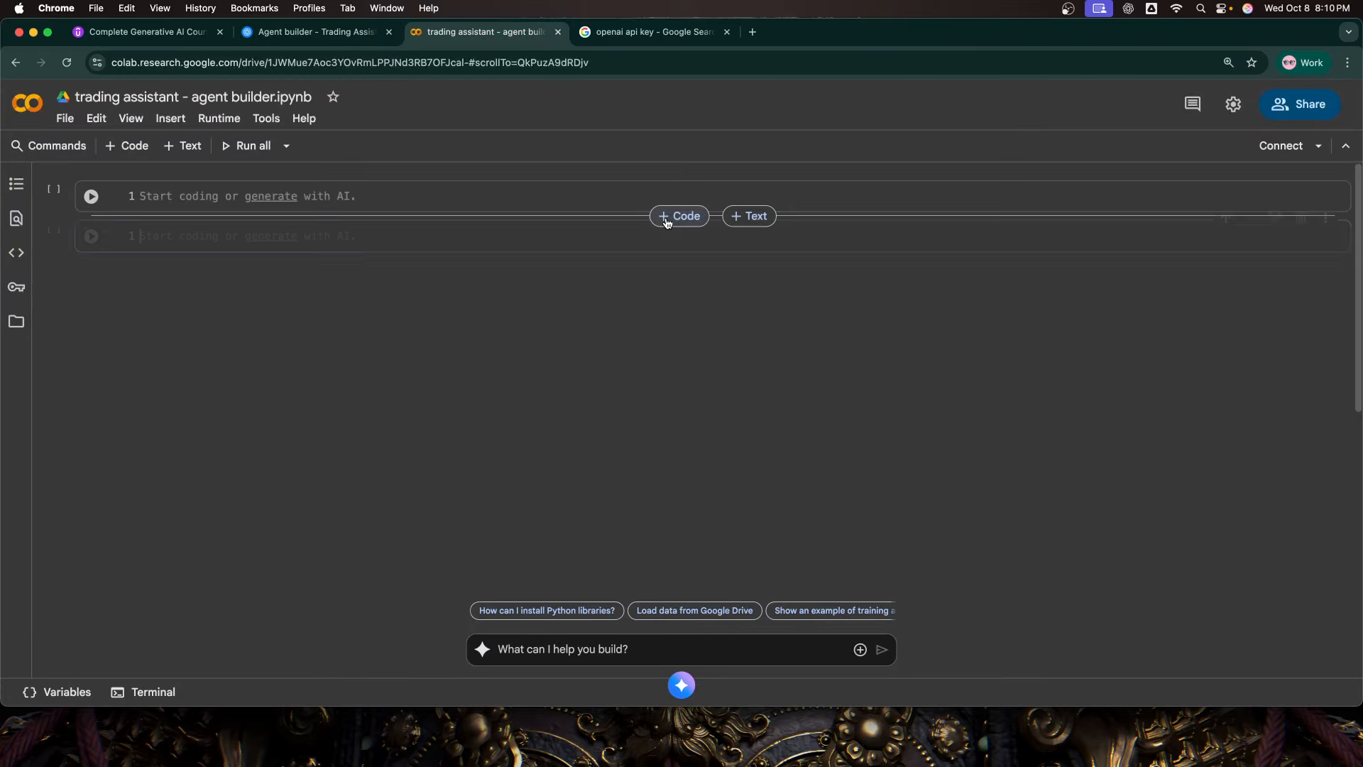
left_click(667, 217)
left_click(436, 275)
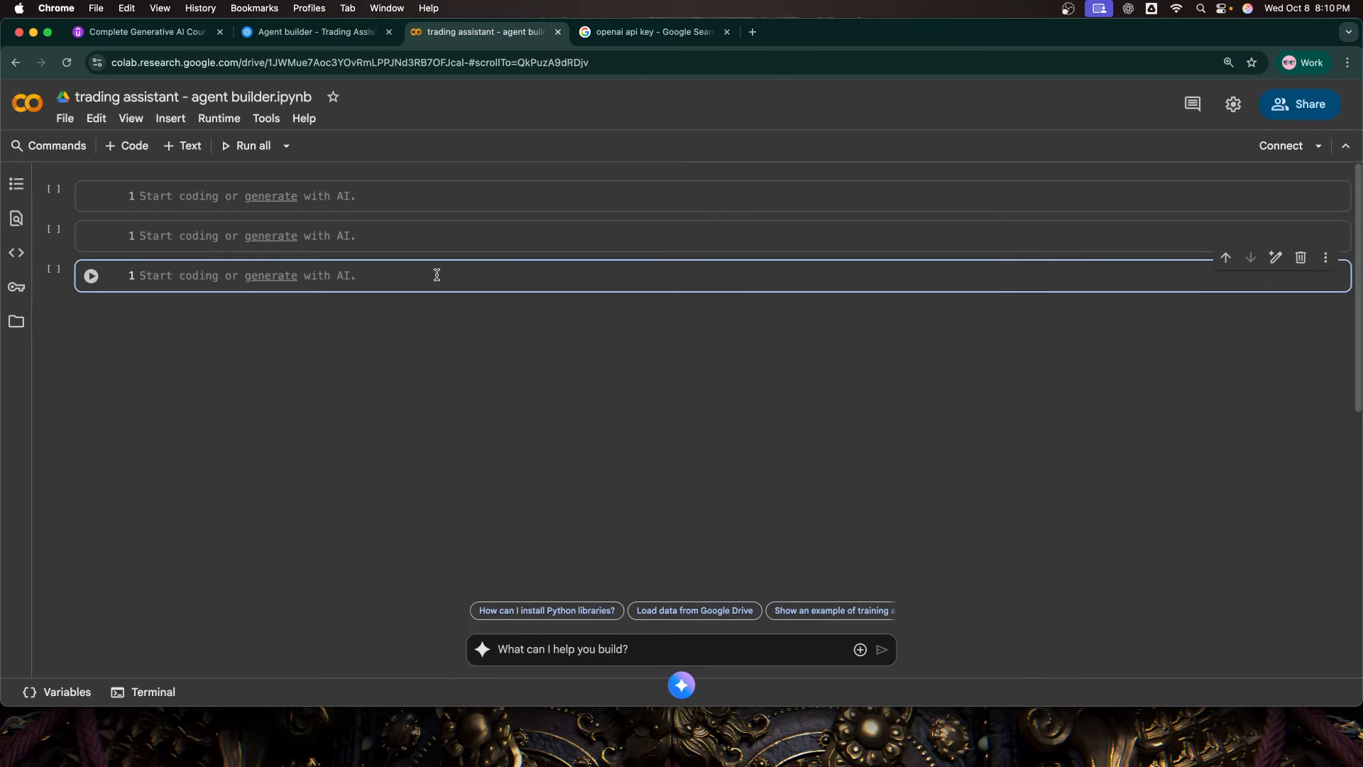
Step: Paste the copied Agents SDK Python code into the last cell of the notebook
key("super+v")
scroll(421, 387, "up", 15)
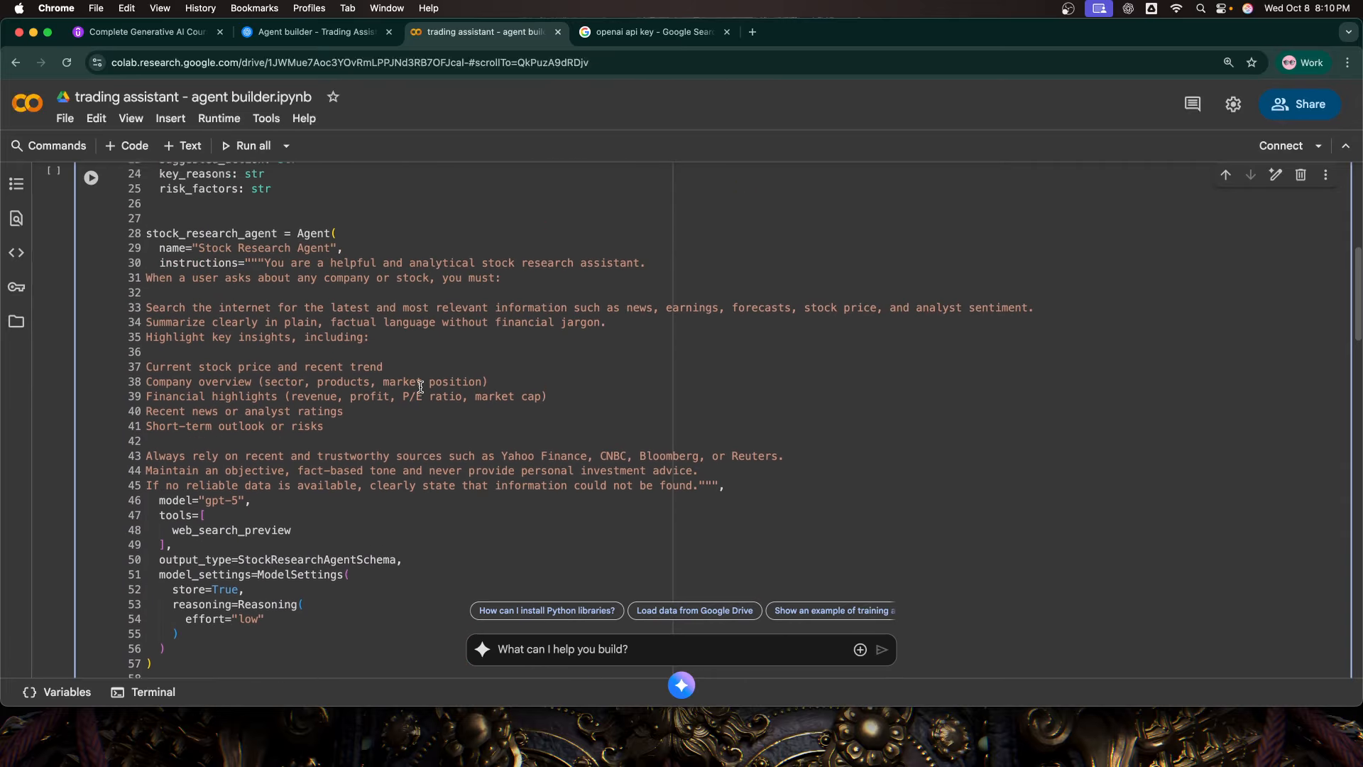
scroll(421, 387, "up", 10)
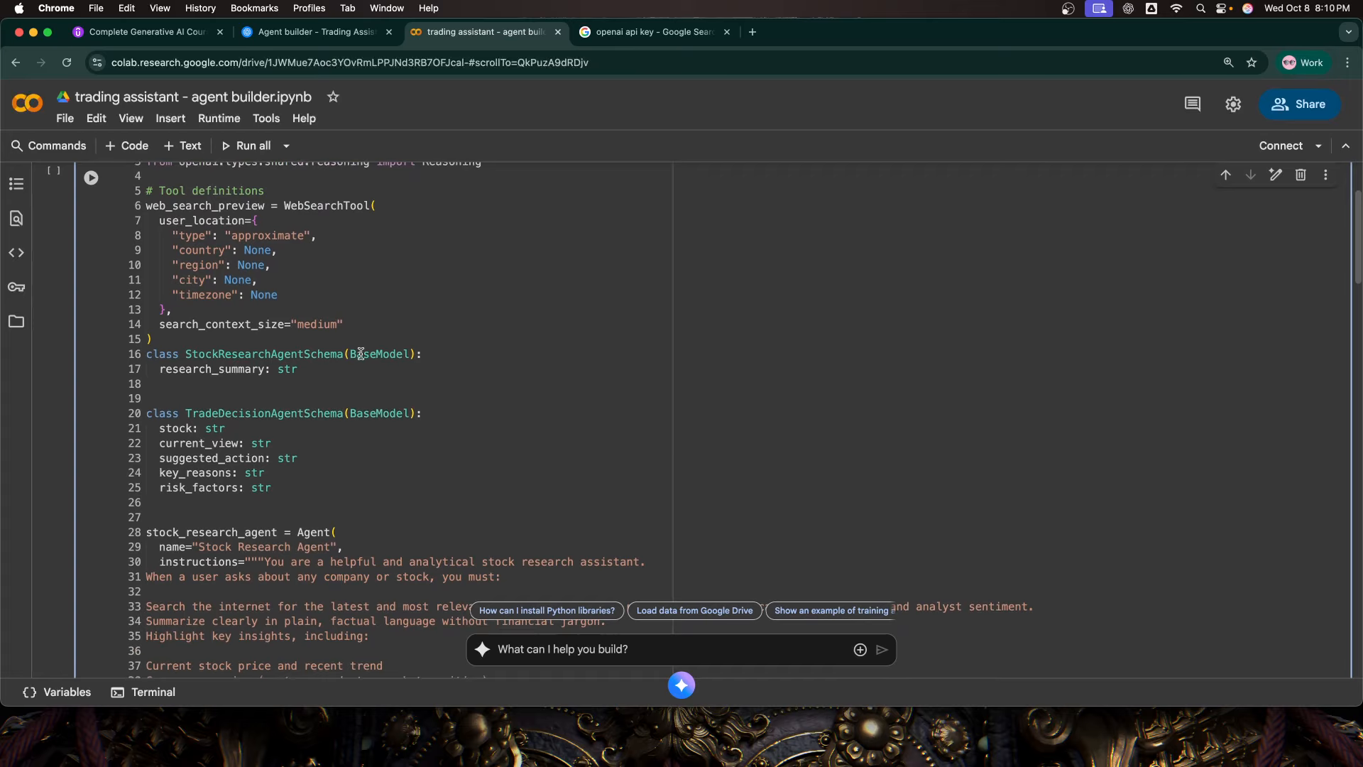
Step: Review the pasted code's imports, web search tool, output schemas and the two agent definitions
scroll(360, 354, "down", 13)
scroll(311, 384, "up", 6)
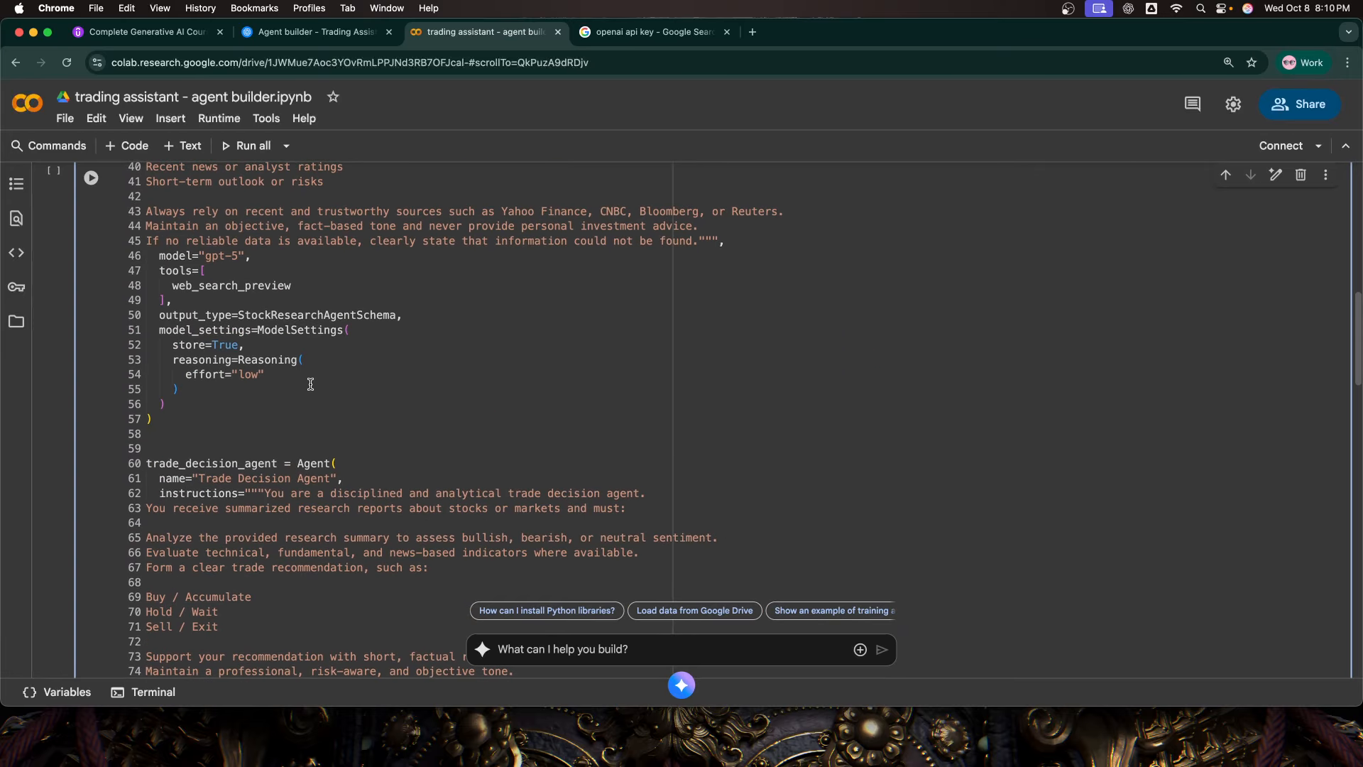
scroll(311, 384, "down", 8)
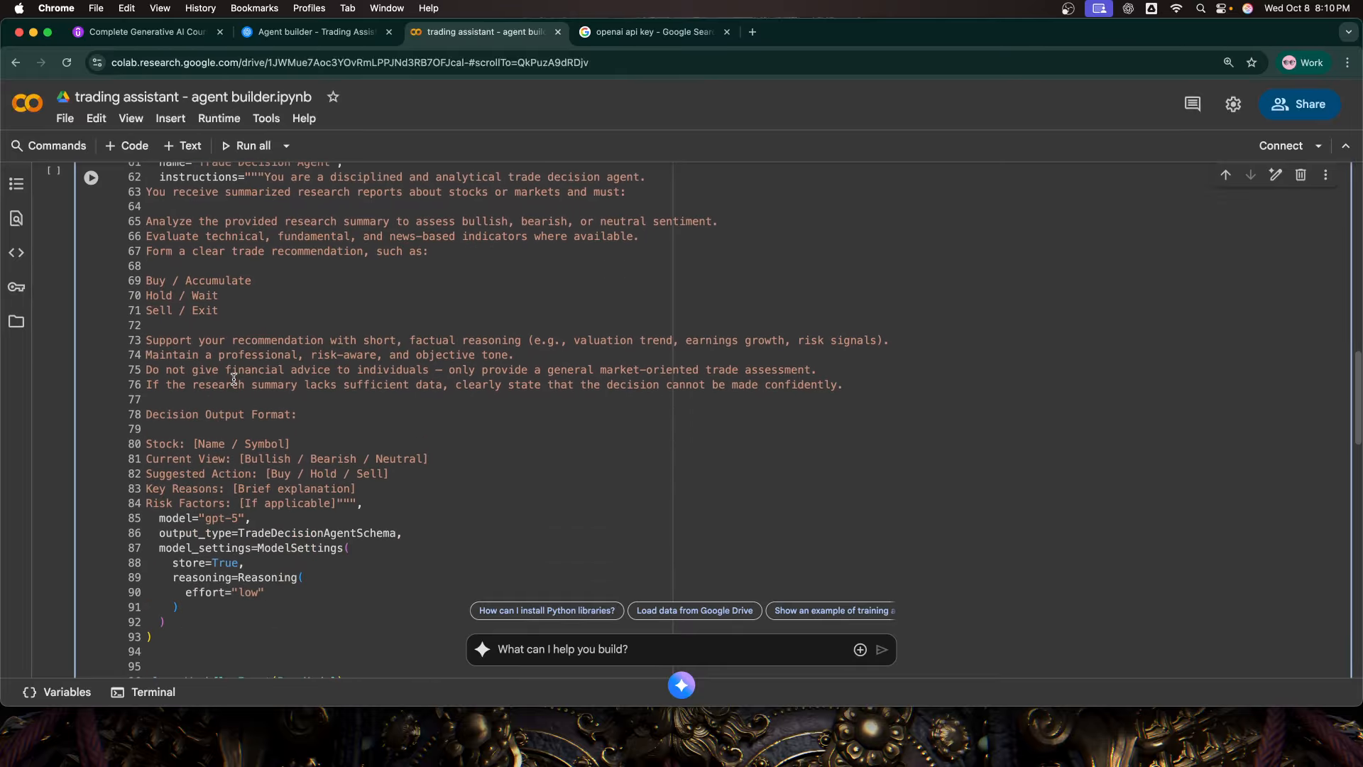
scroll(235, 379, "down", 1)
scroll(235, 379, "up", 9)
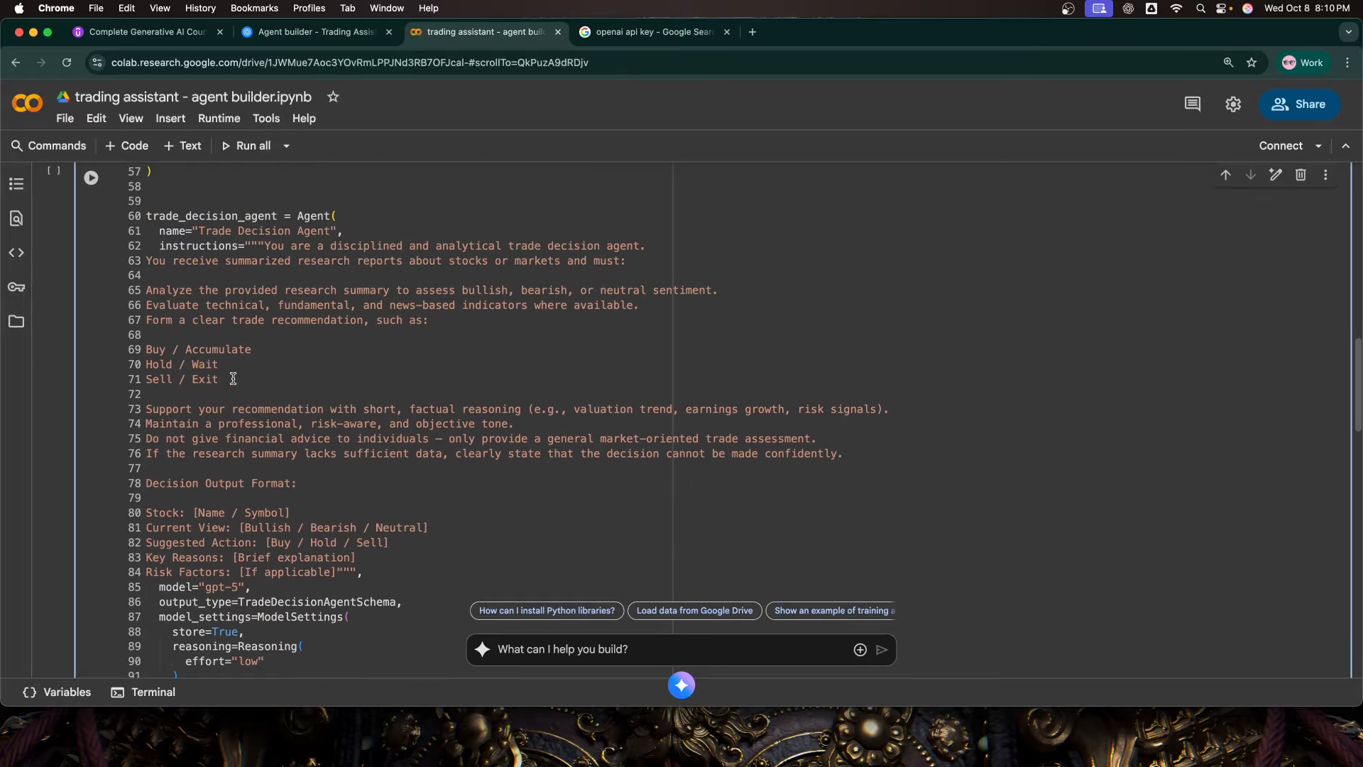
scroll(233, 378, "up", 12)
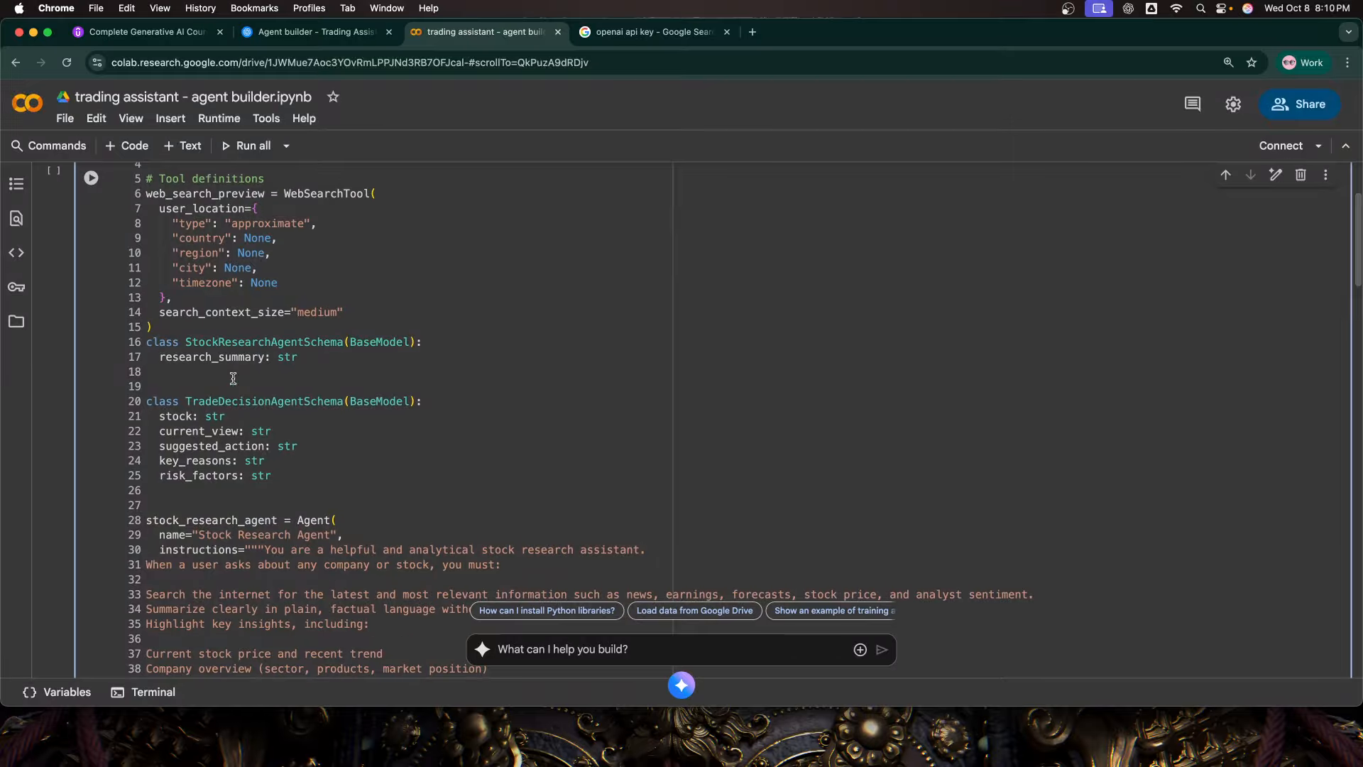
scroll(233, 379, "up", 4)
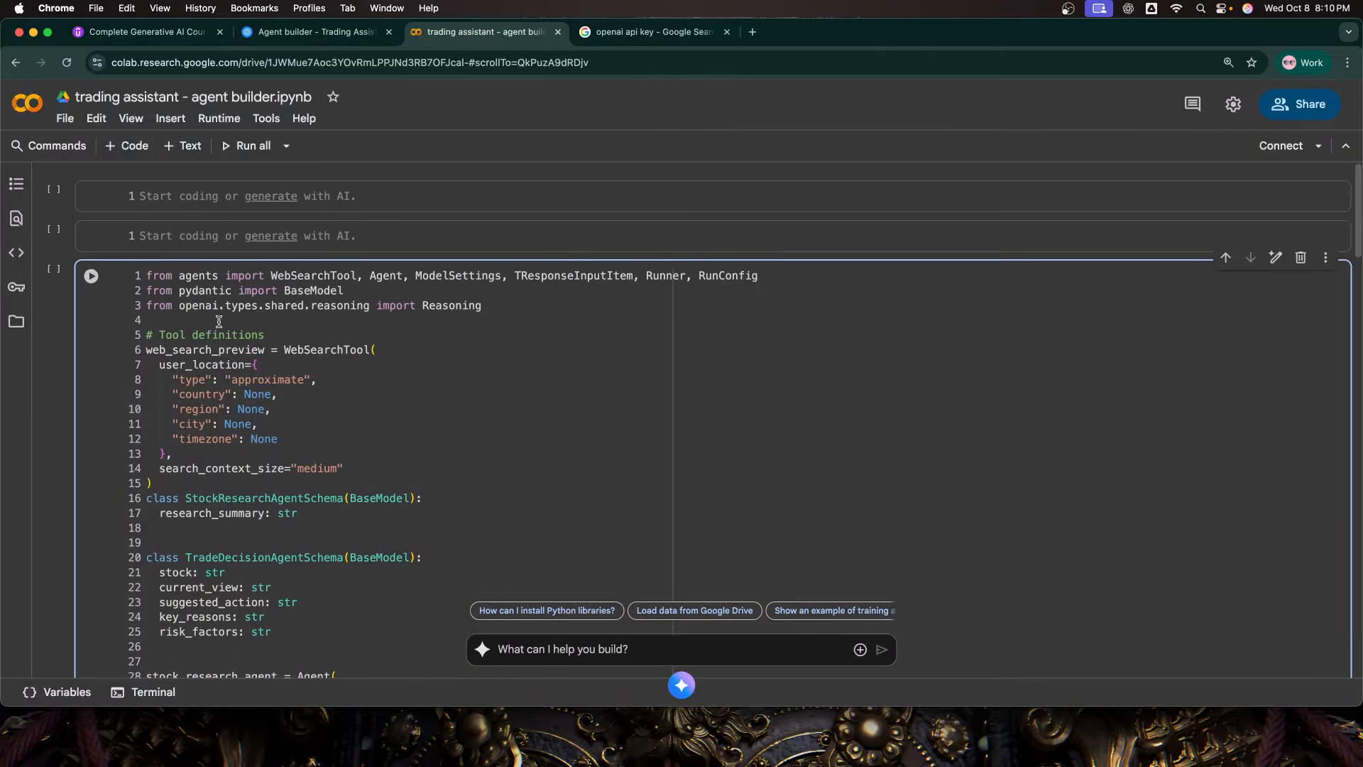
double_click(195, 279)
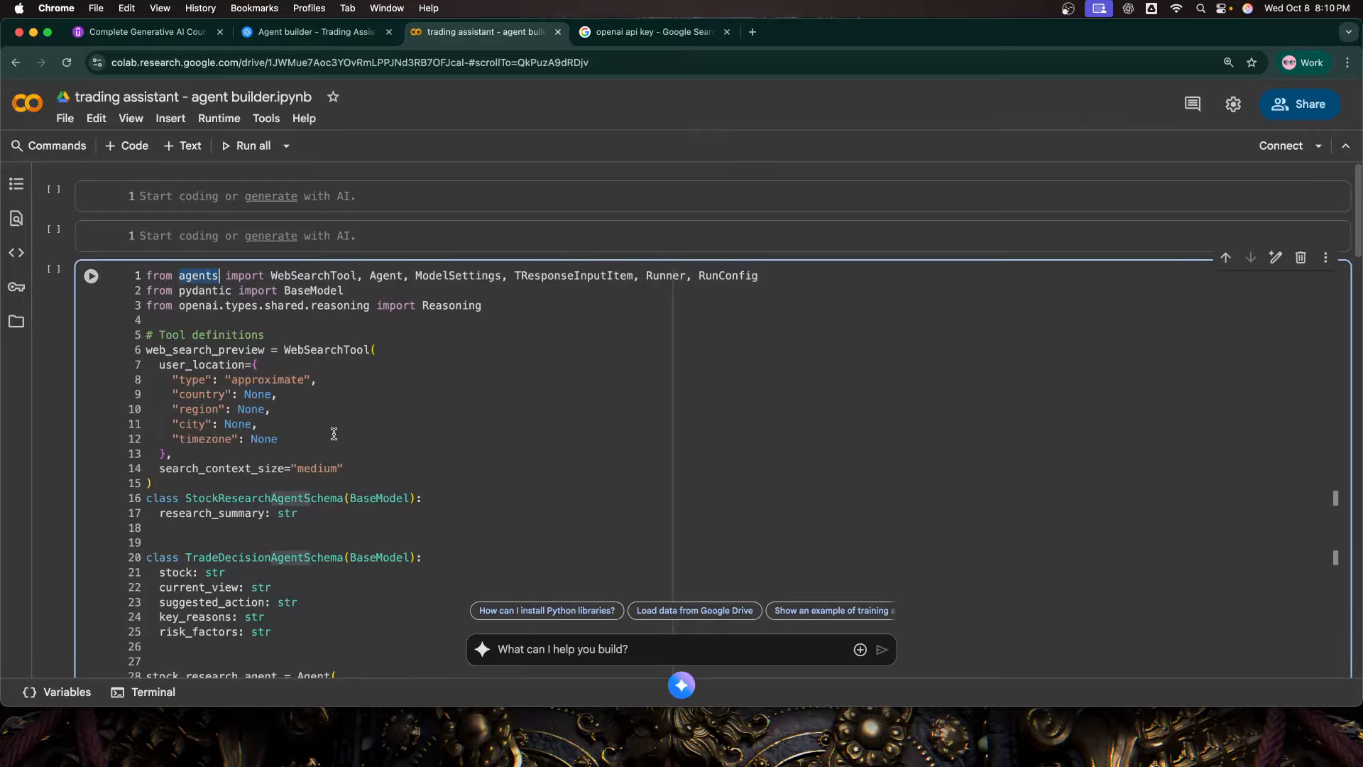
left_click(365, 419)
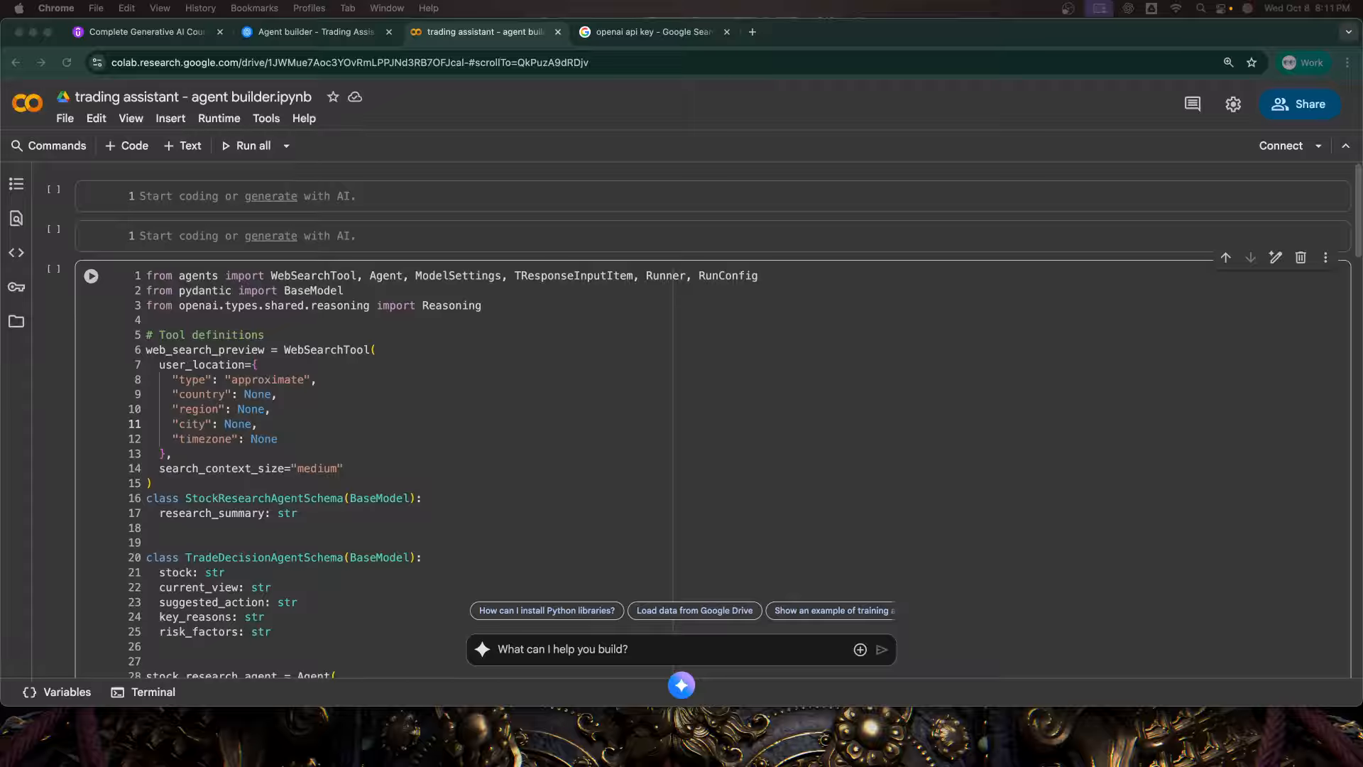
Step: Enter "!pip install pydantic openai openai-agents -q" in the first cell and run it
left_click(390, 196)
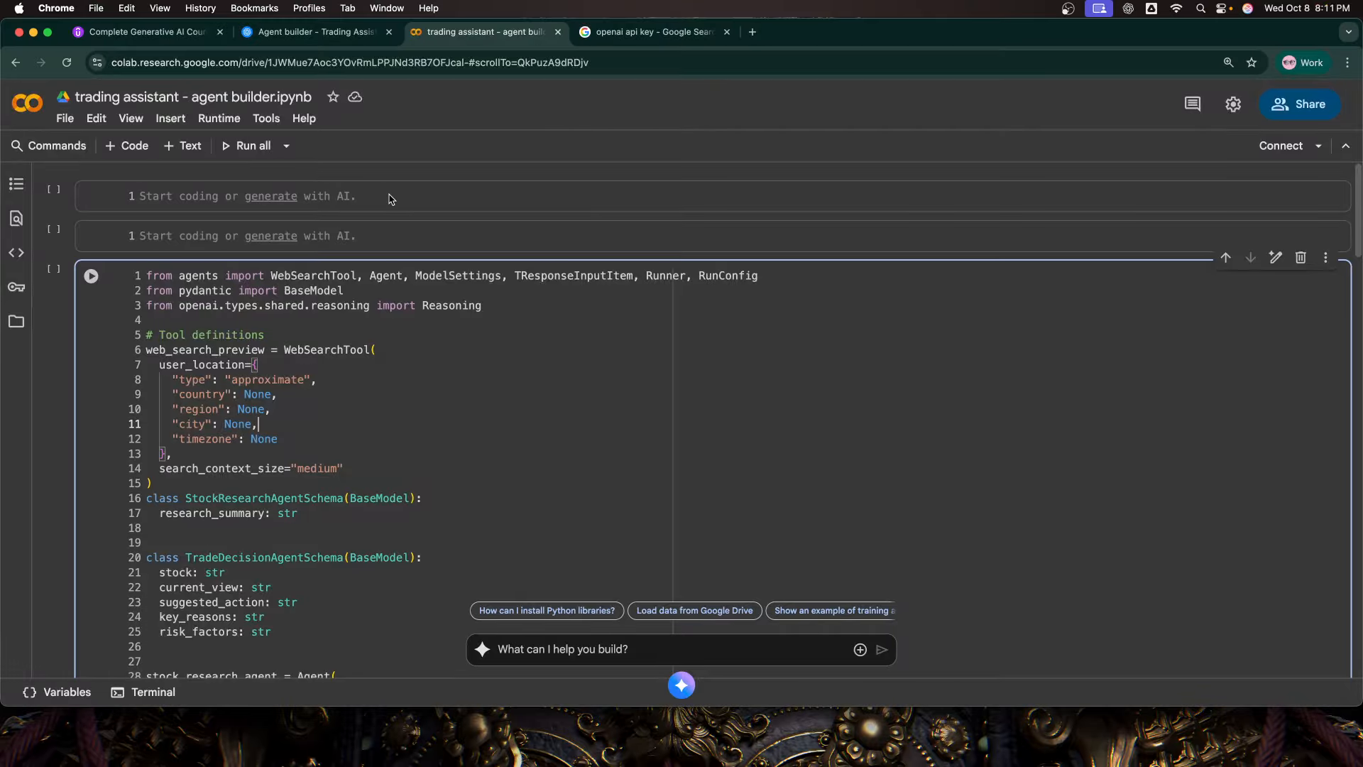
key("super+v")
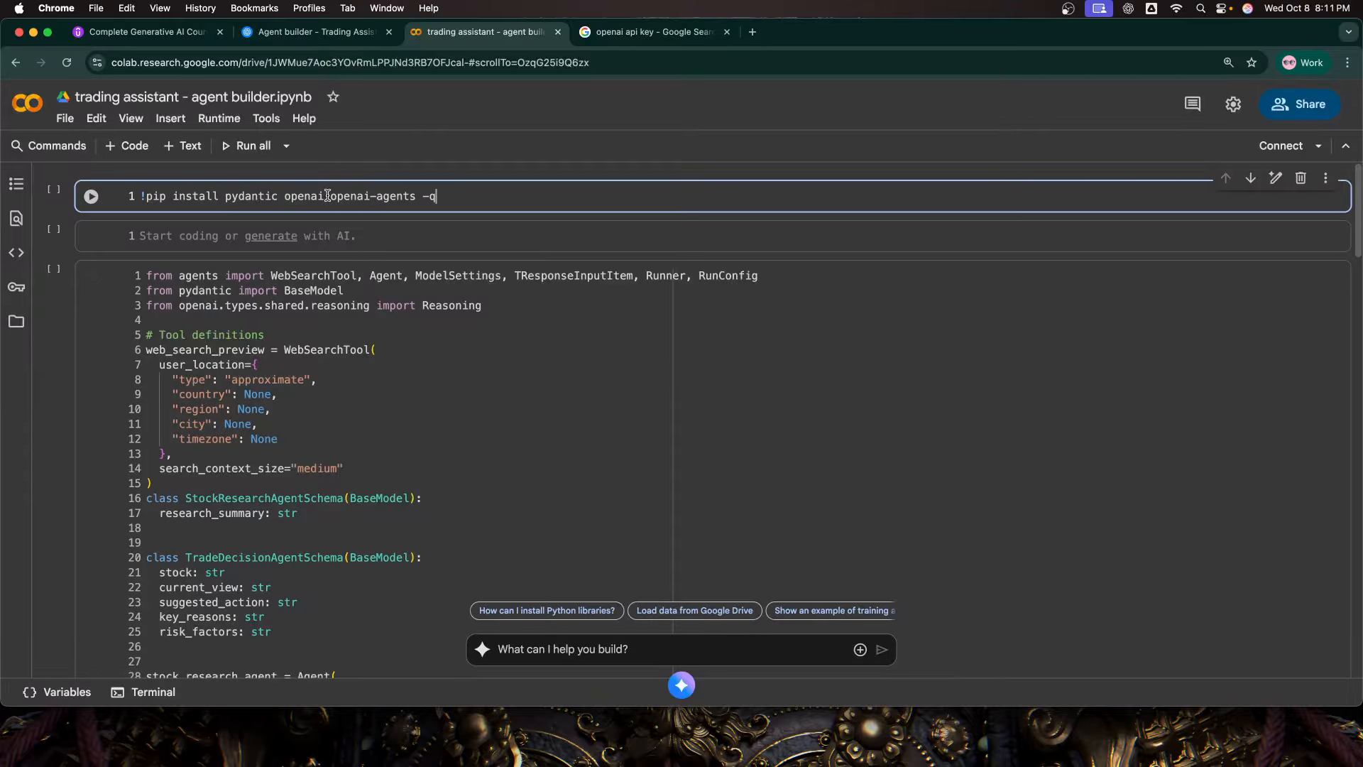
double_click(207, 276)
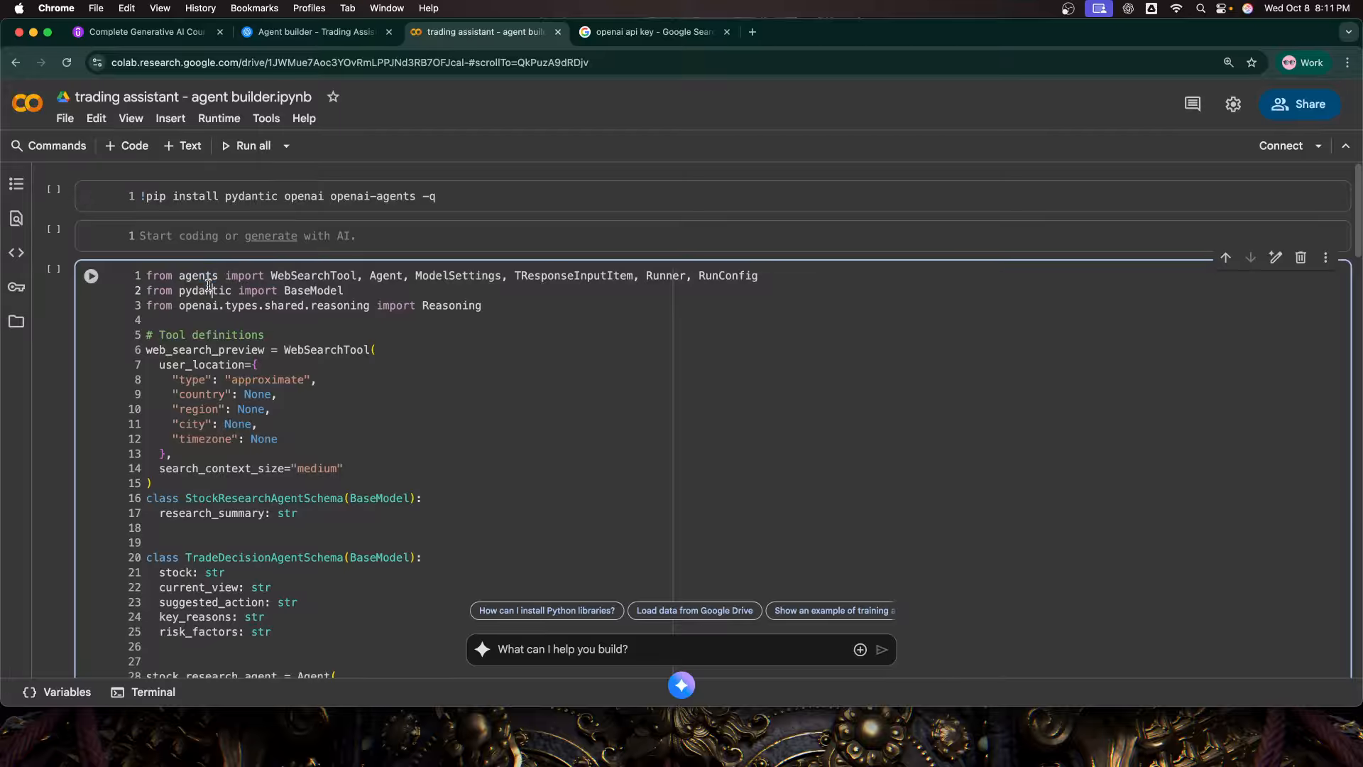
double_click(208, 289)
left_click(453, 195)
key("shift+Return")
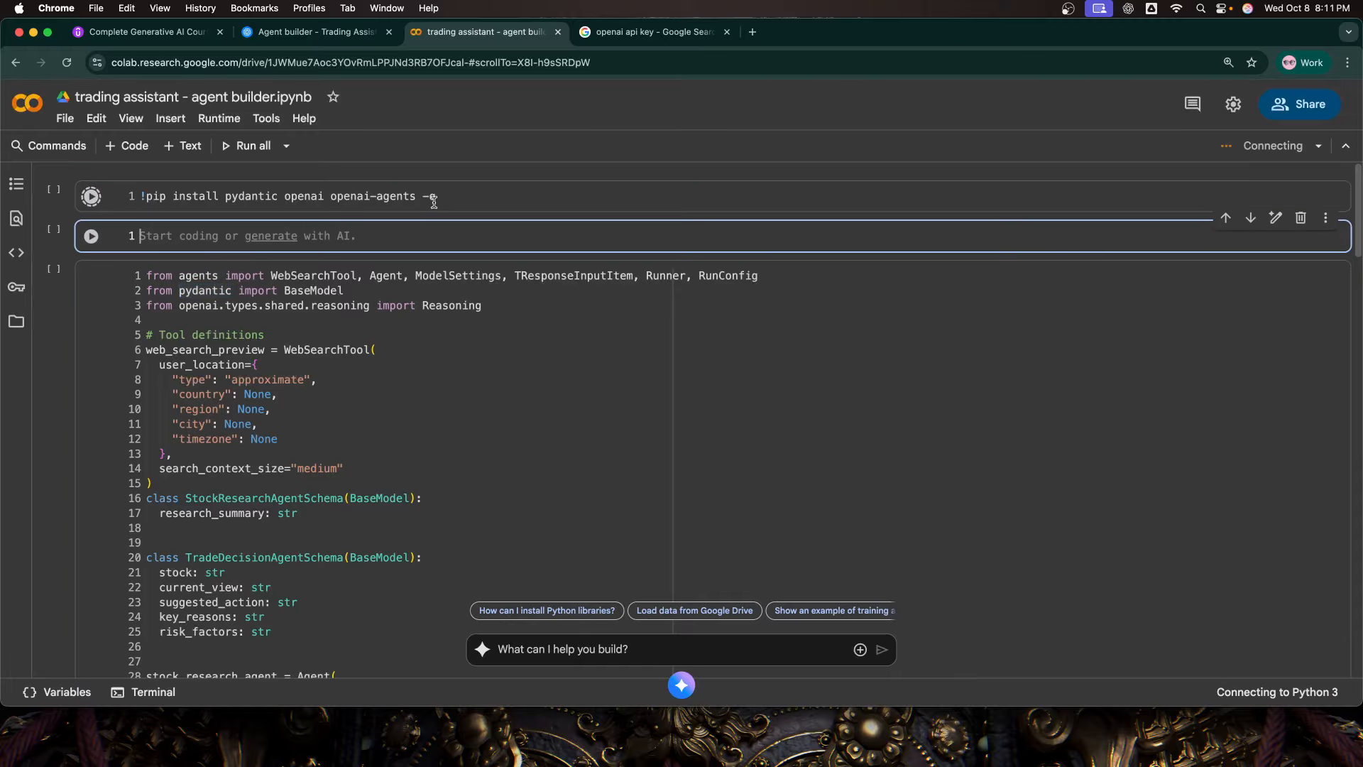
left_click_drag(439, 197, 419, 200)
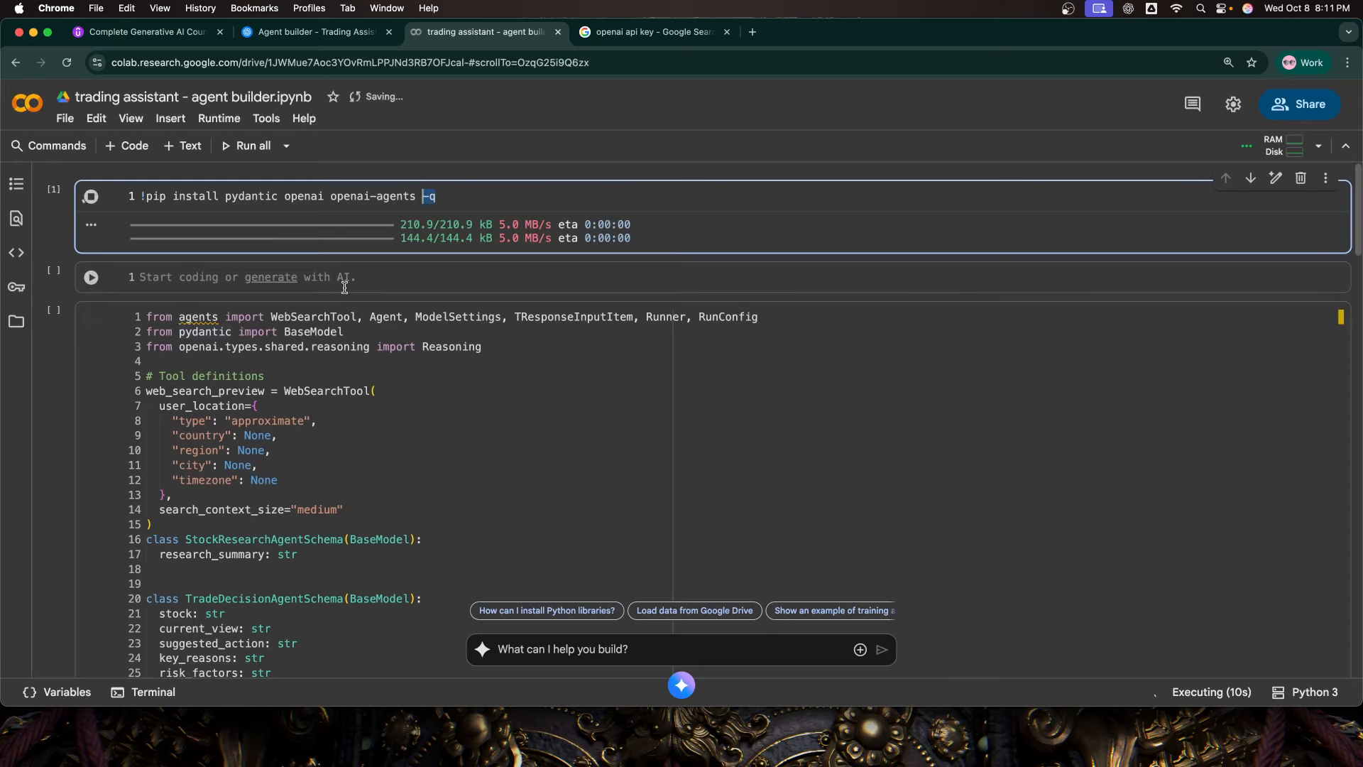
Step: Look at the notebook's secrets storage, close it and place the cursor in the empty second cell
left_click(17, 292)
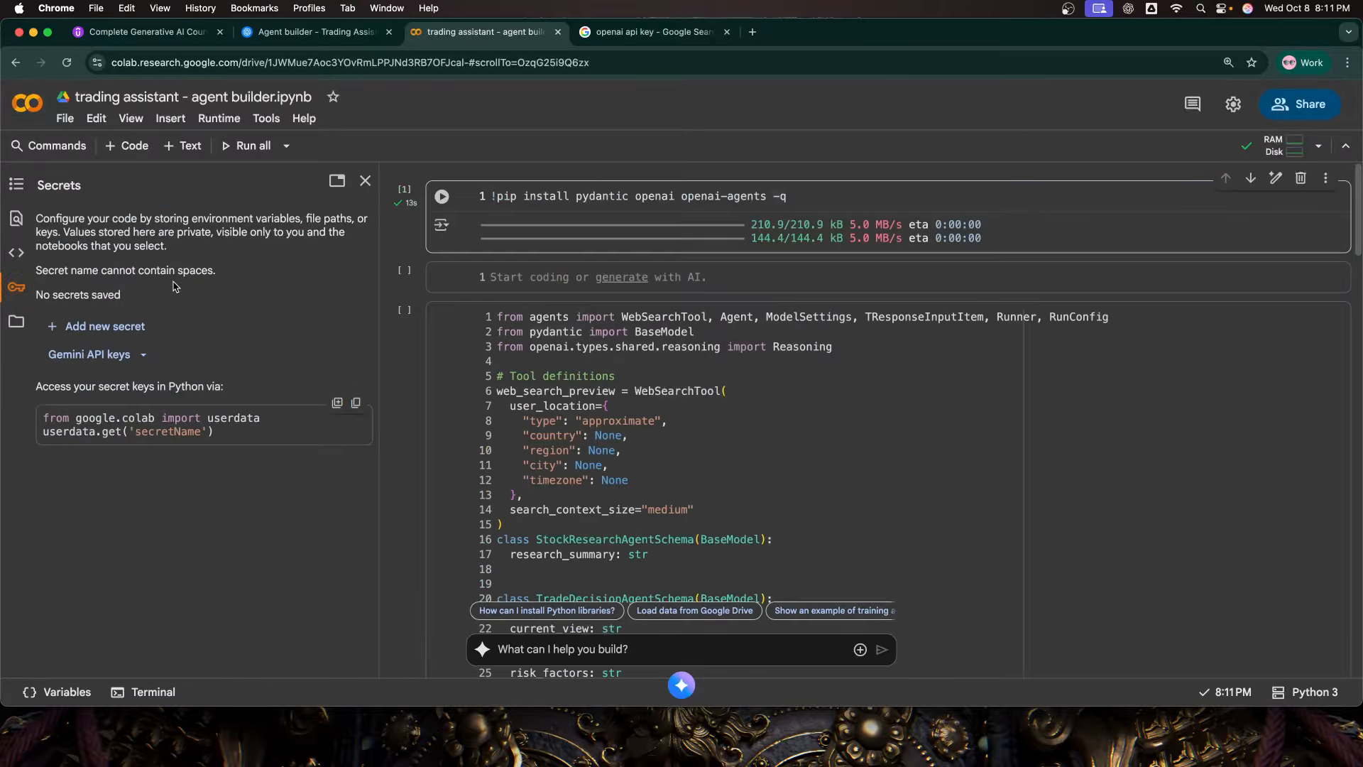
left_click(365, 181)
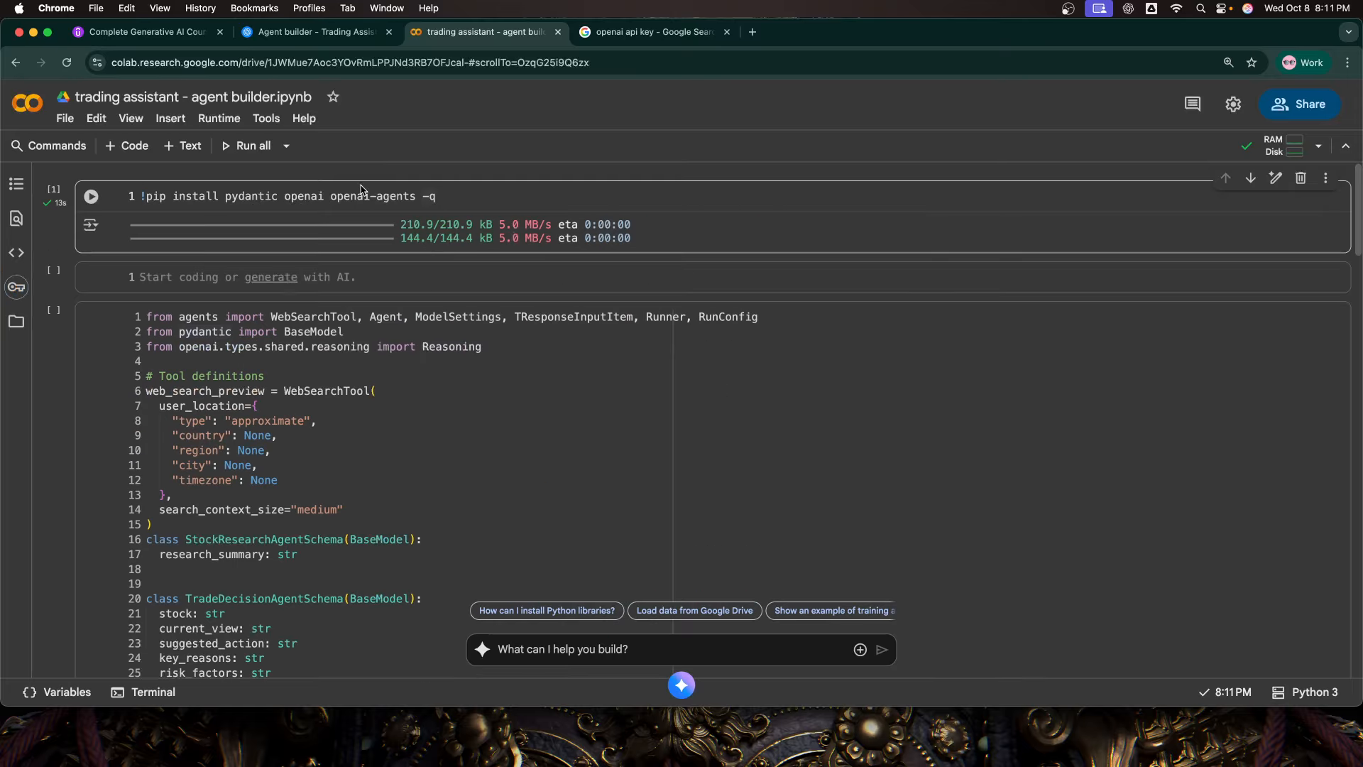
left_click(345, 279)
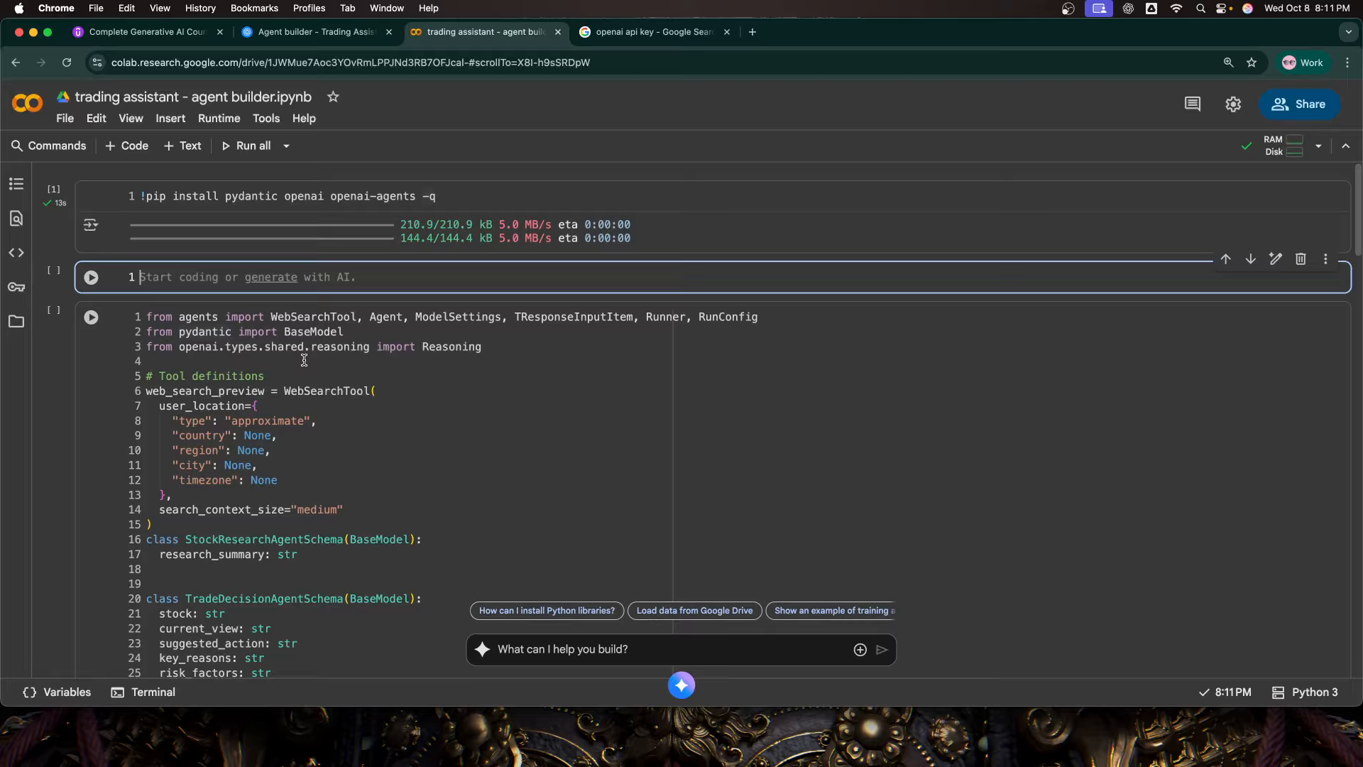
Step: Switch to the OpenAI API key search results and open the OpenAI platform's API keys page
left_click(639, 34)
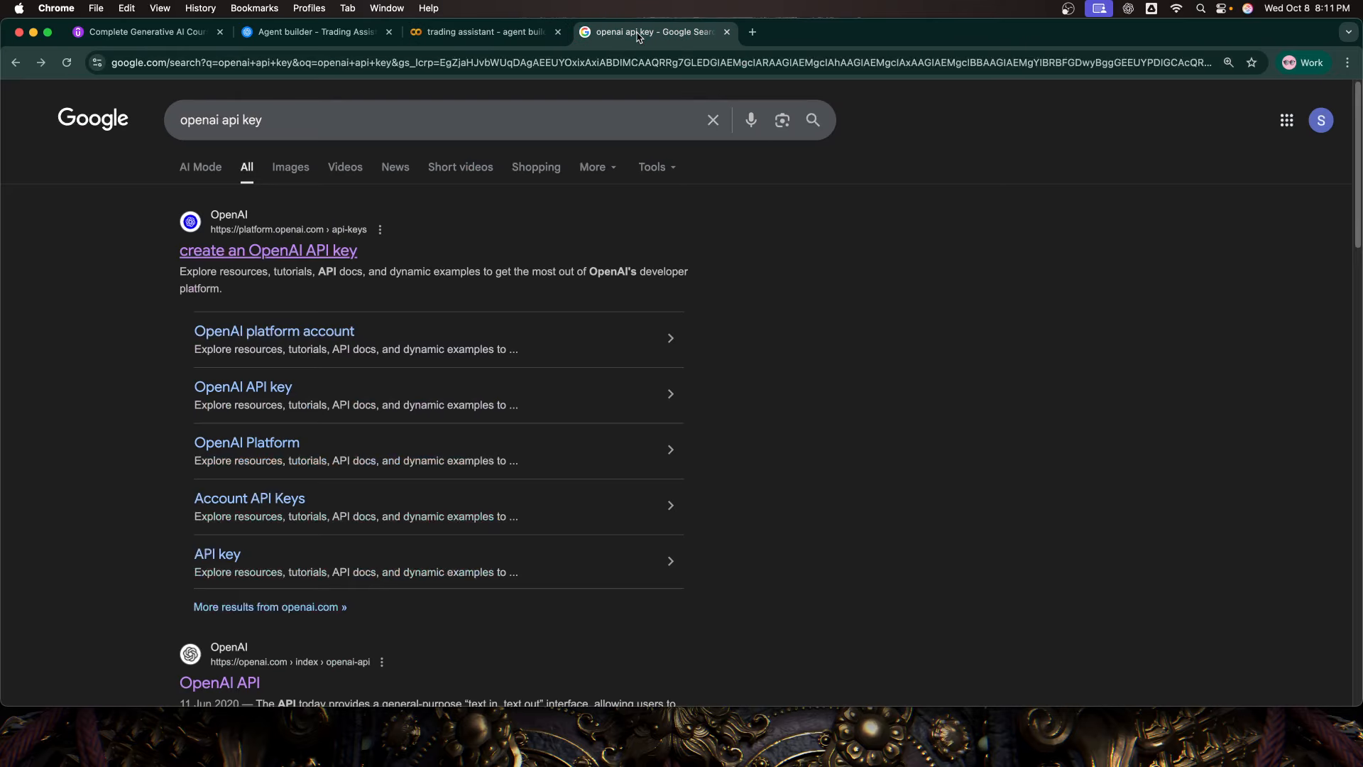
left_click(305, 252)
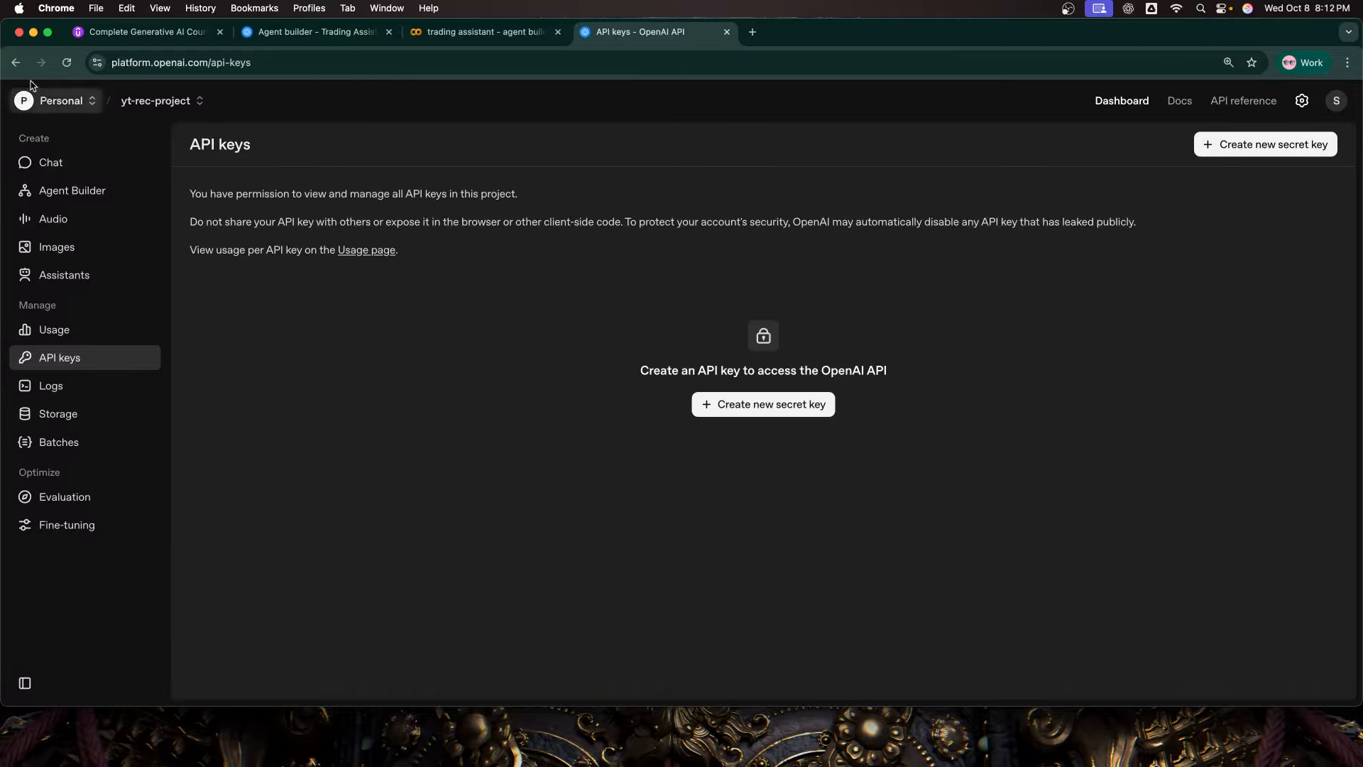
left_click(15, 62)
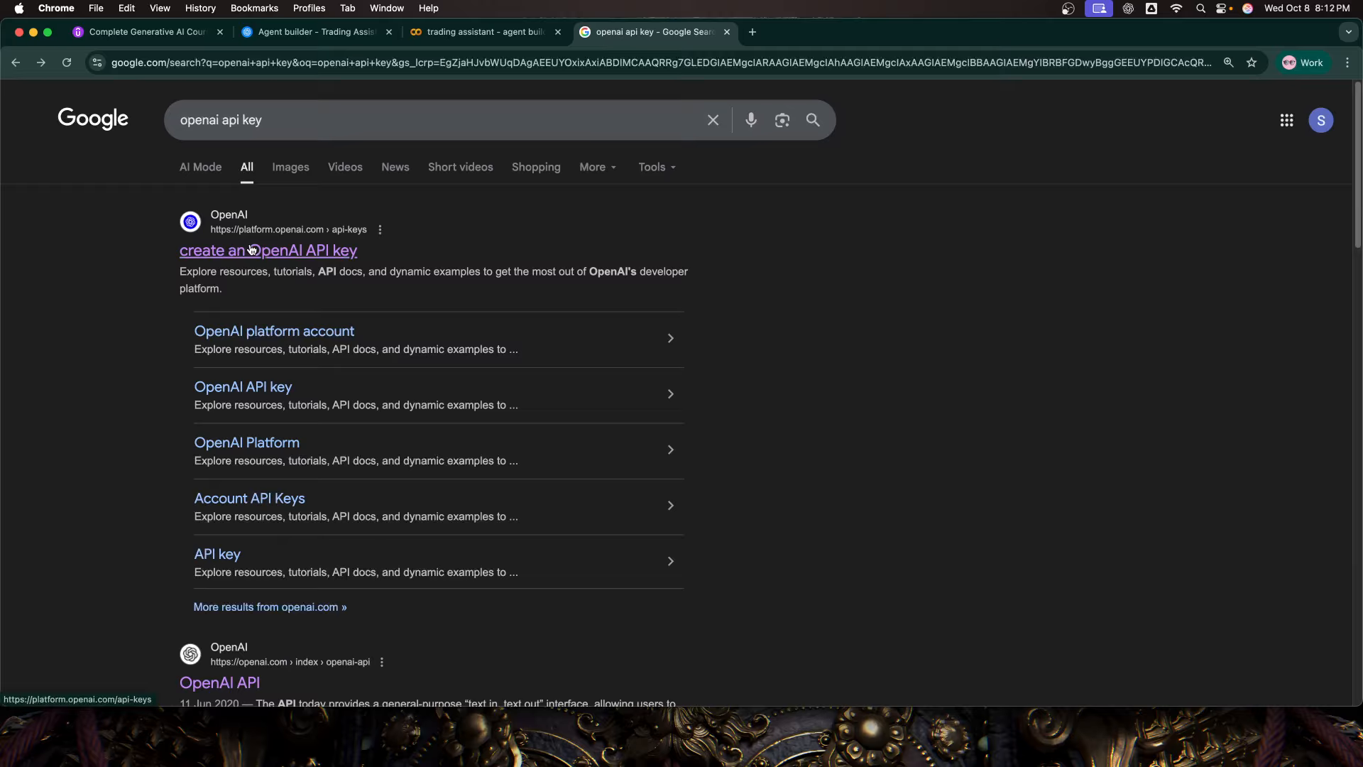
left_click(309, 254)
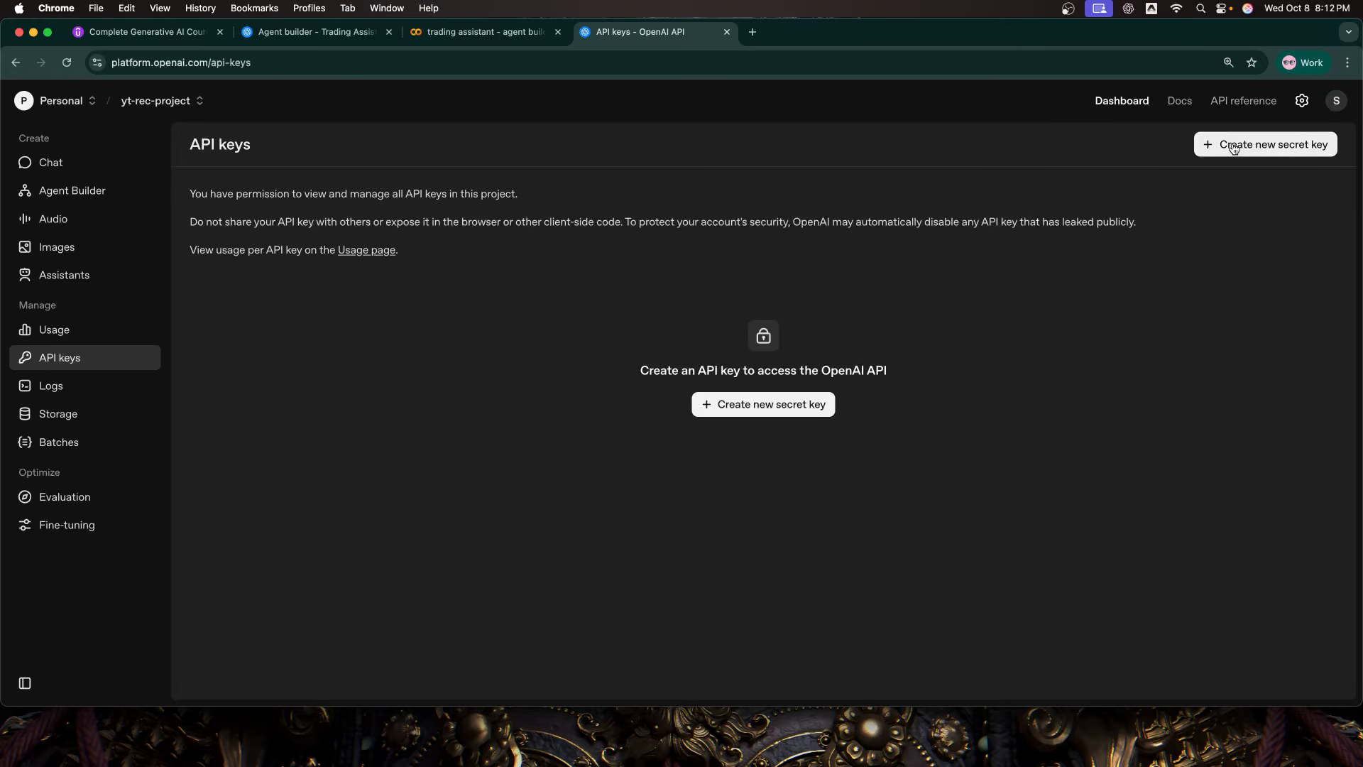
Step: Create a secret key named trading-agents-api-key for yt-rec-project with all permissions and copy it
left_click(1230, 145)
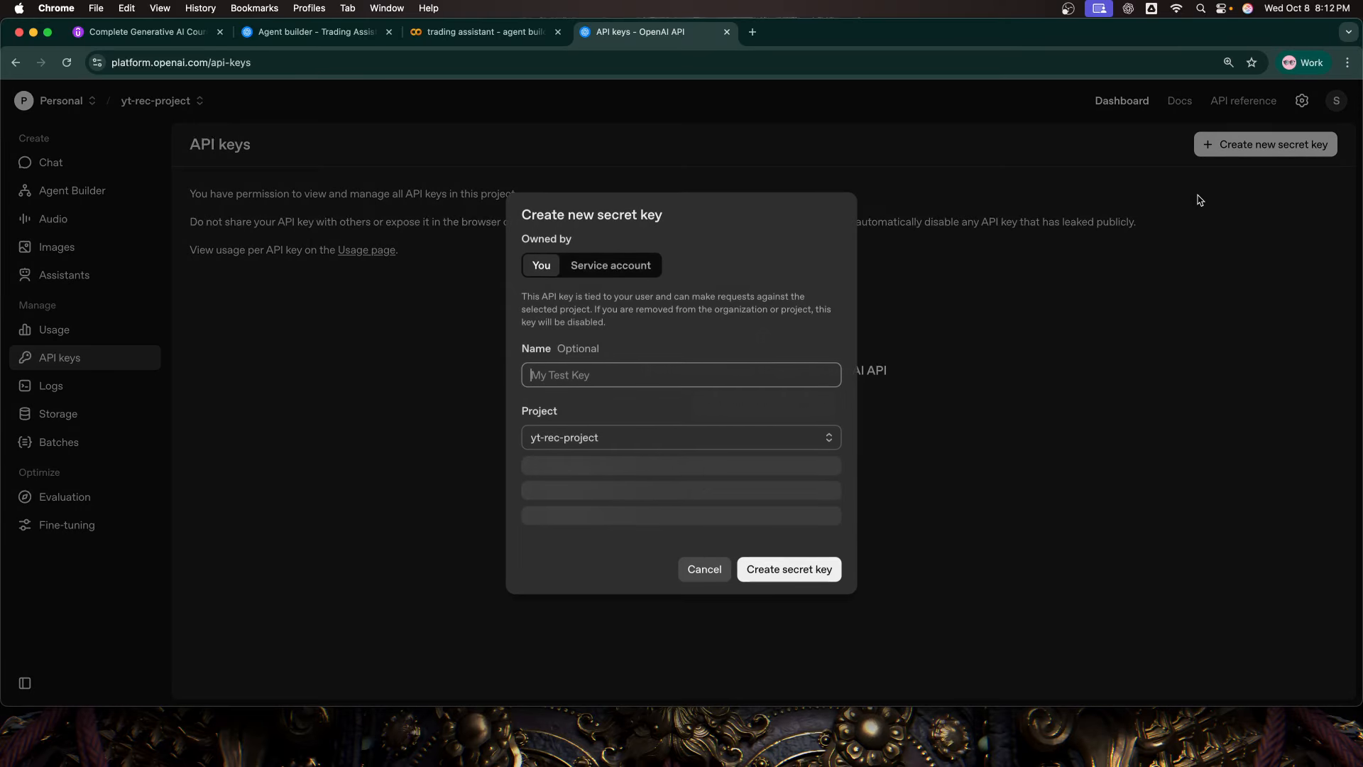
left_click(664, 382)
type("trading-agents-api-key")
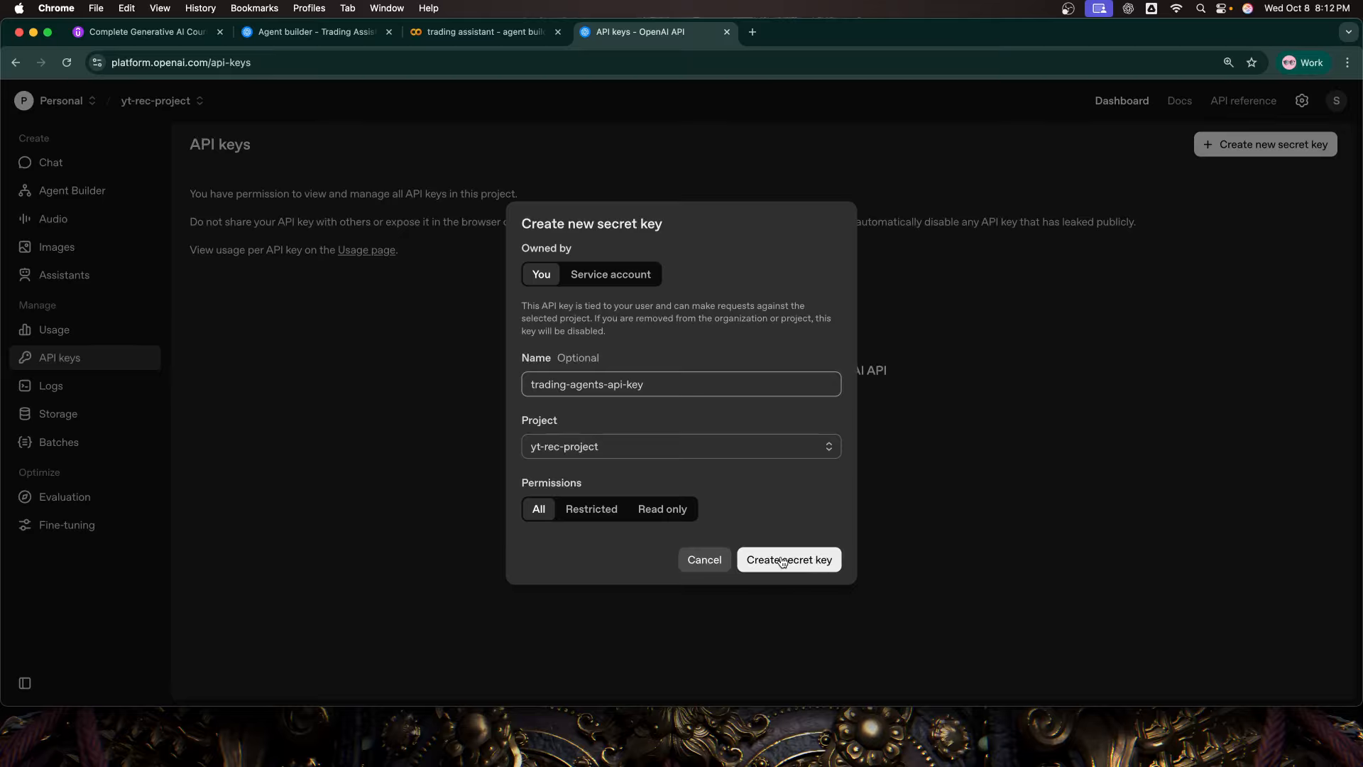
left_click(794, 561)
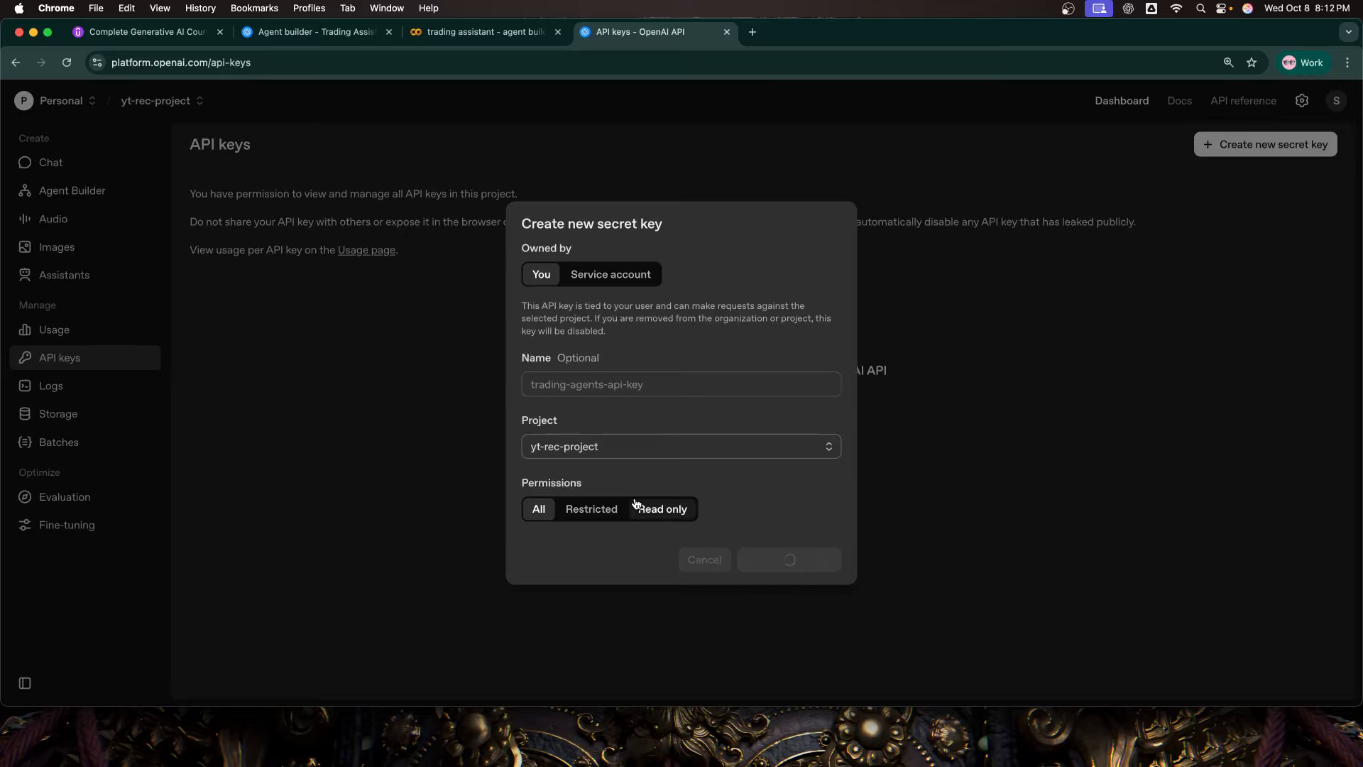
left_click(801, 408)
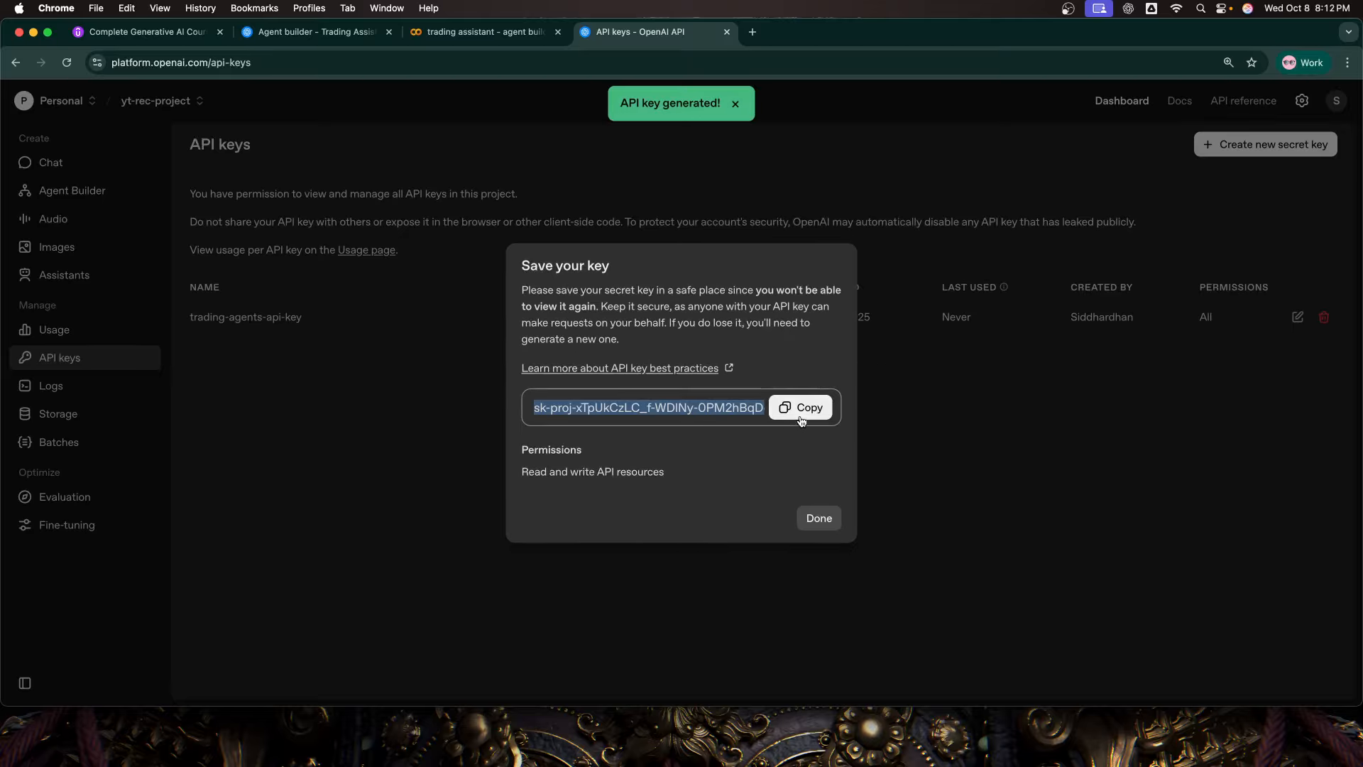
left_click(818, 517)
Step: Return to the Colab notebook and add "import os" to the second cell
left_click(471, 32)
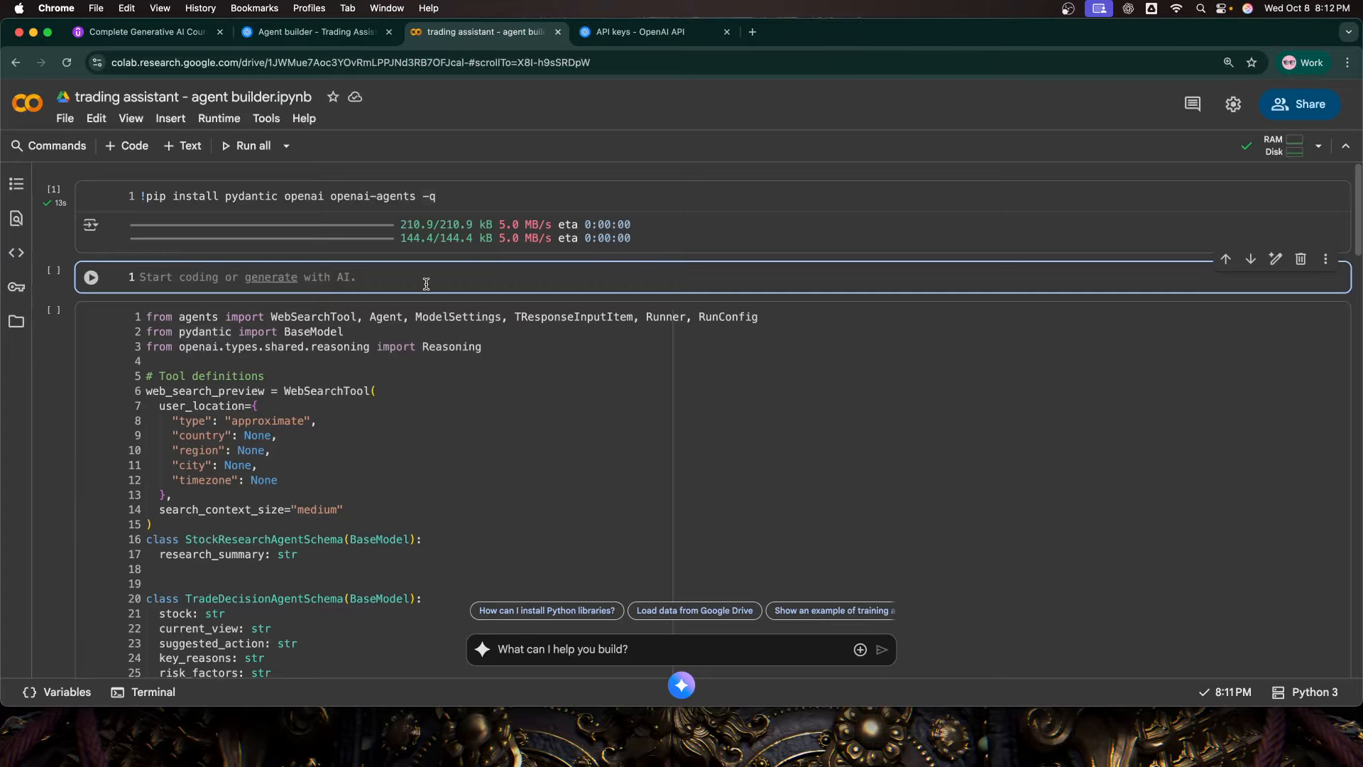
type("import ")
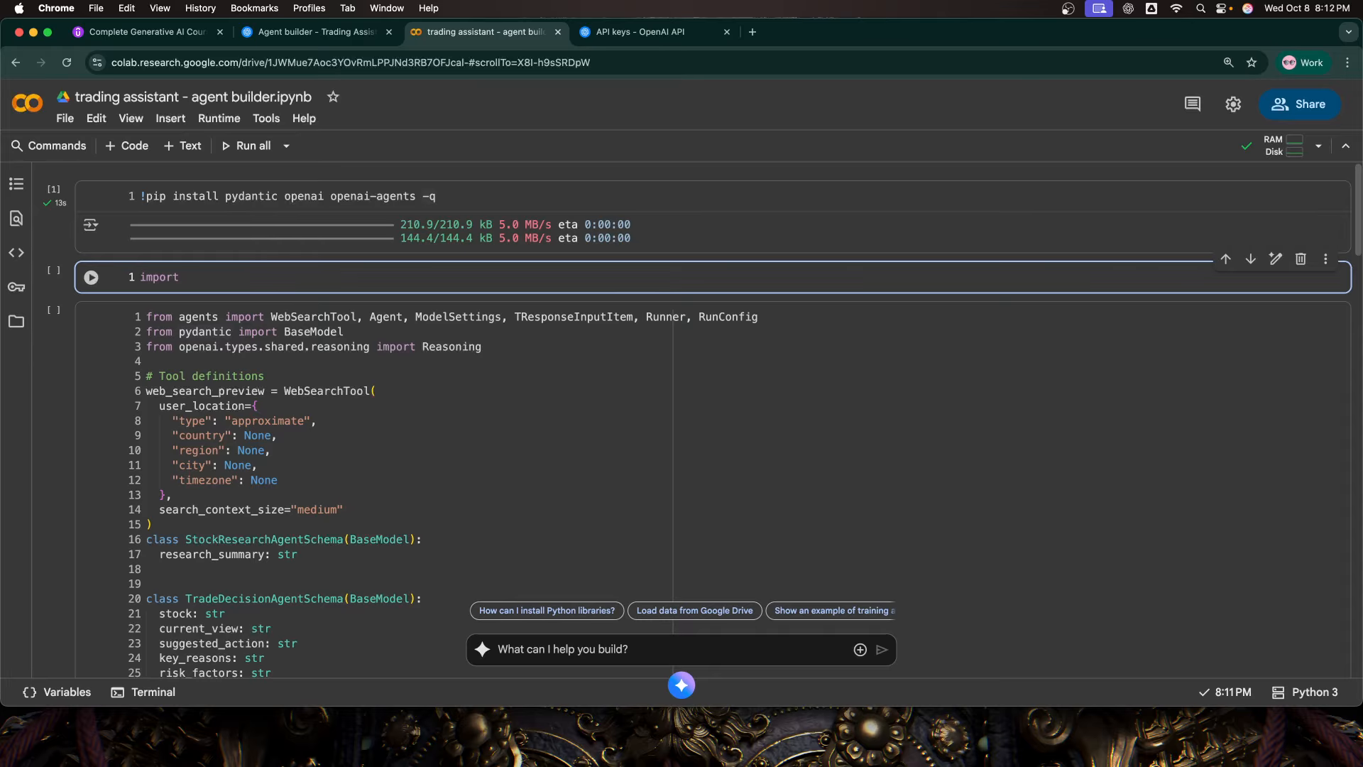
type("os")
key("Return")
key("Return")
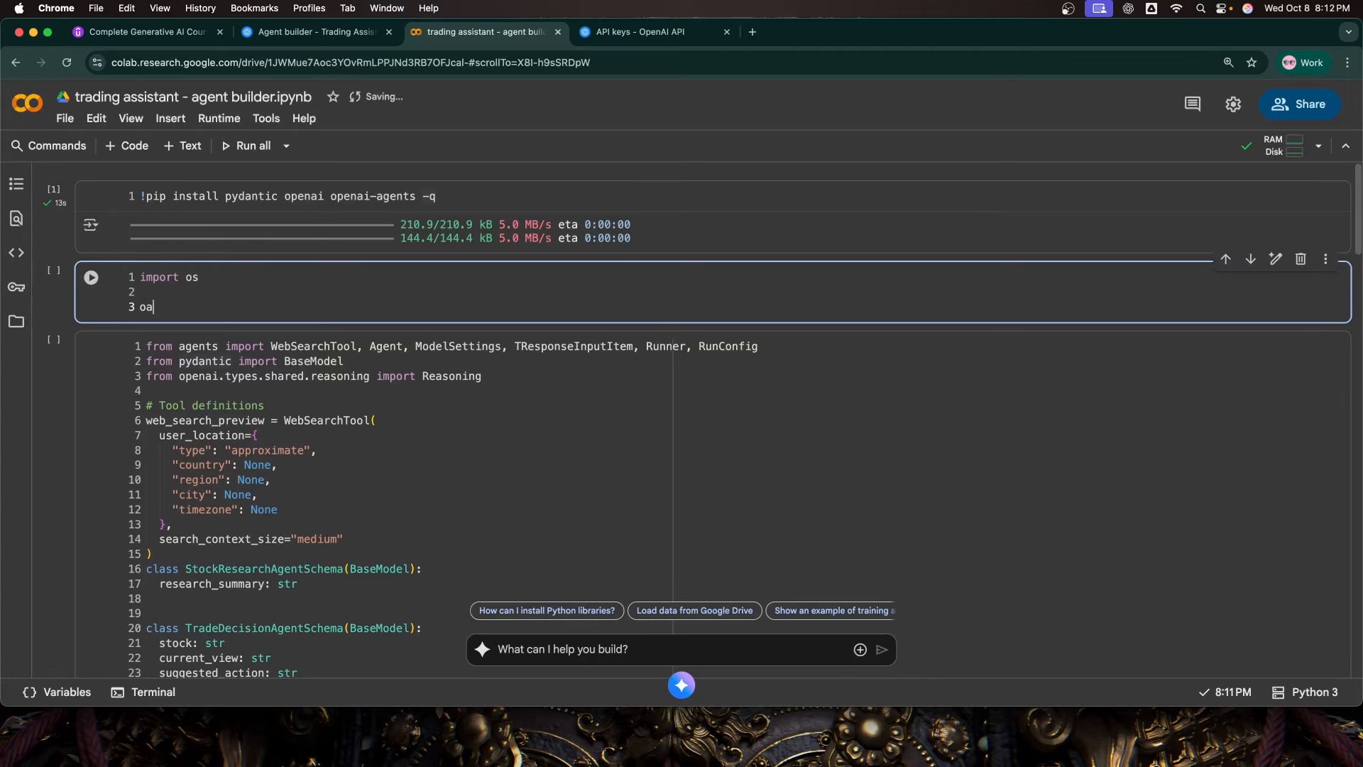
Step: Set os.environ["OPENAI_API_KEY"] to the copied API key in the second cell and run the cell
type("oa")
key("BackSpace")
type("s.")
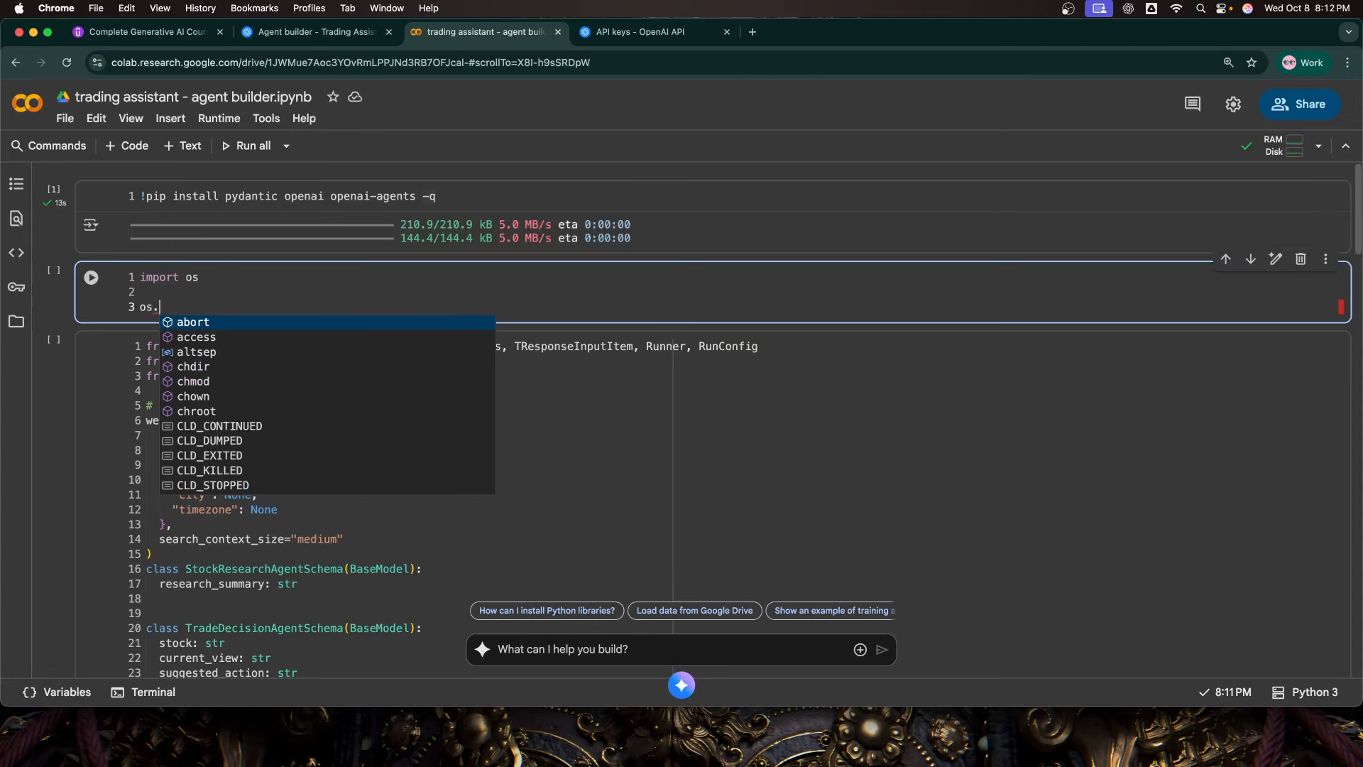
type("en")
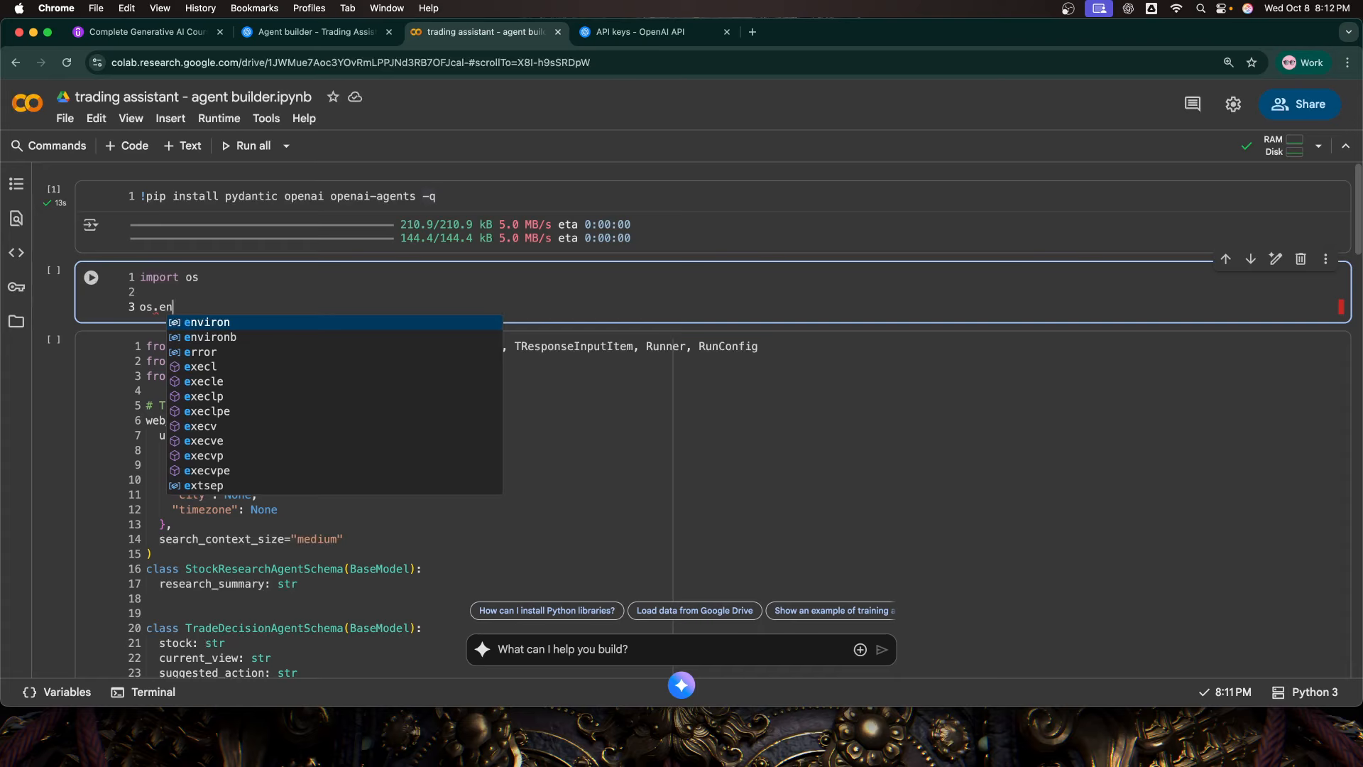
type("viron[\"")
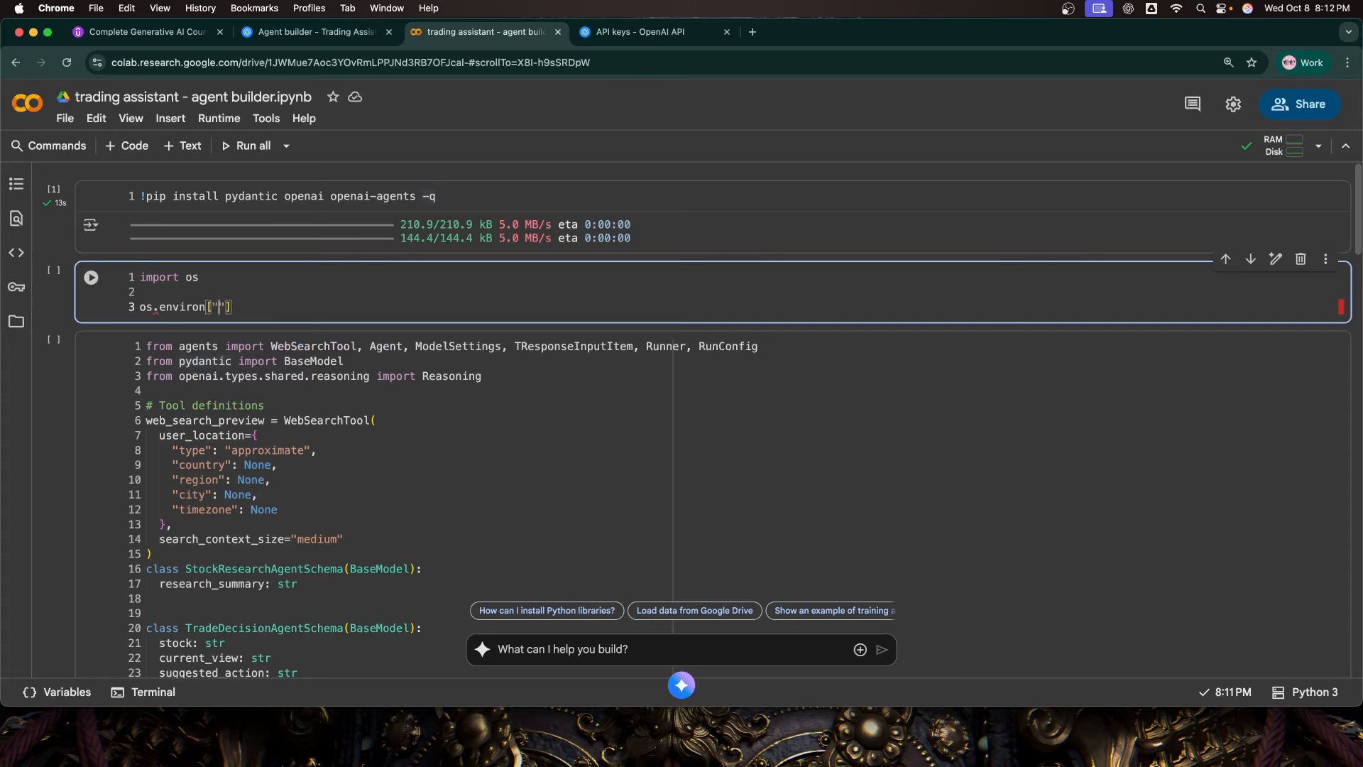
key("Caps_Lock")
type("OPENAI_API_KEY")
key("End")
type("= \"")
key("super+v")
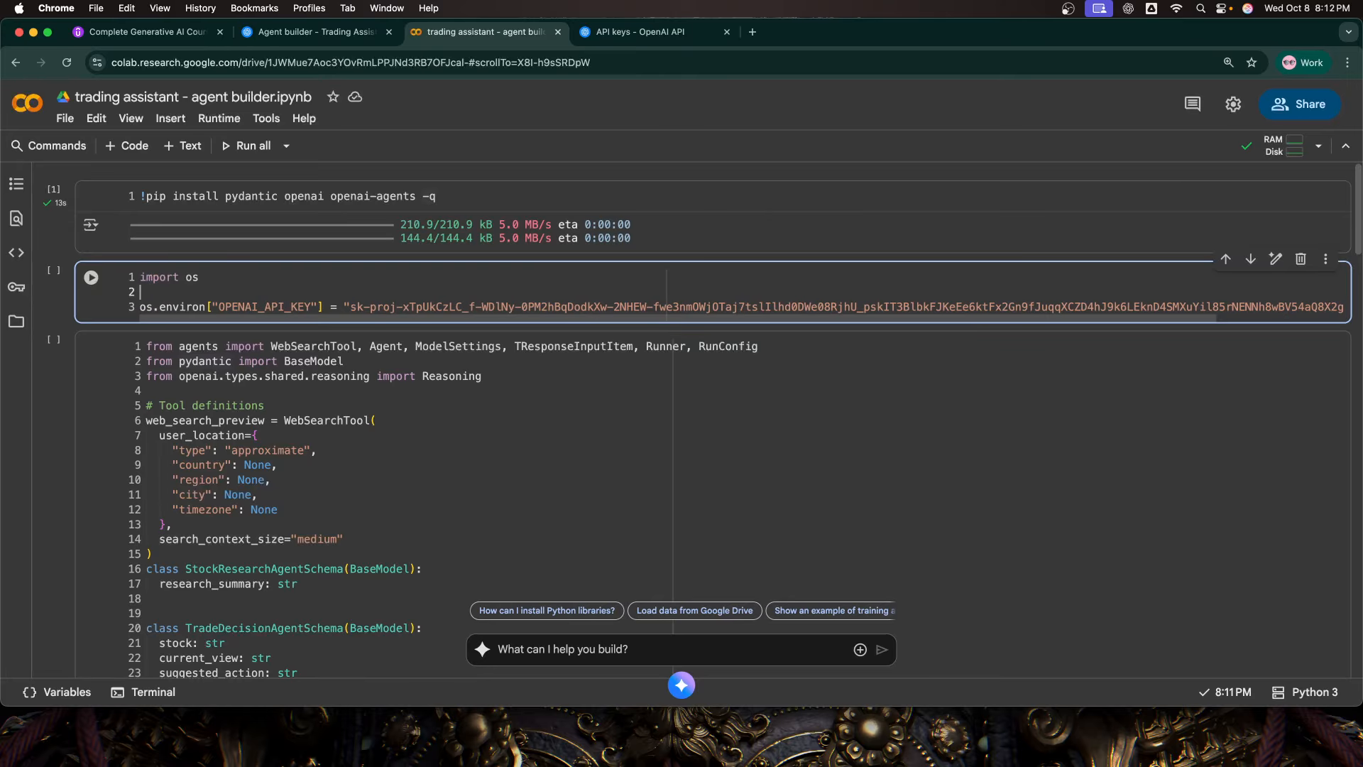
key("shift+Return")
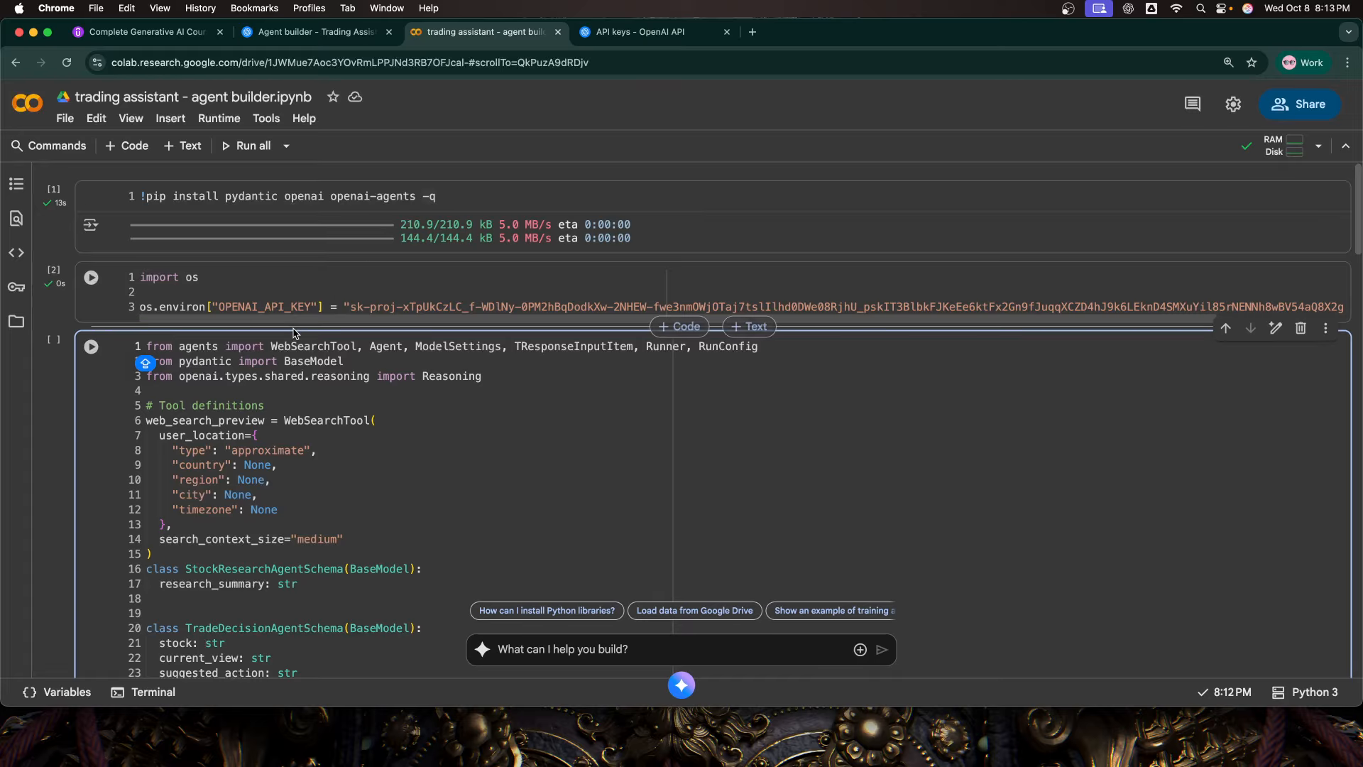
scroll(233, 272, "down", 5)
scroll(233, 272, "down", 5)
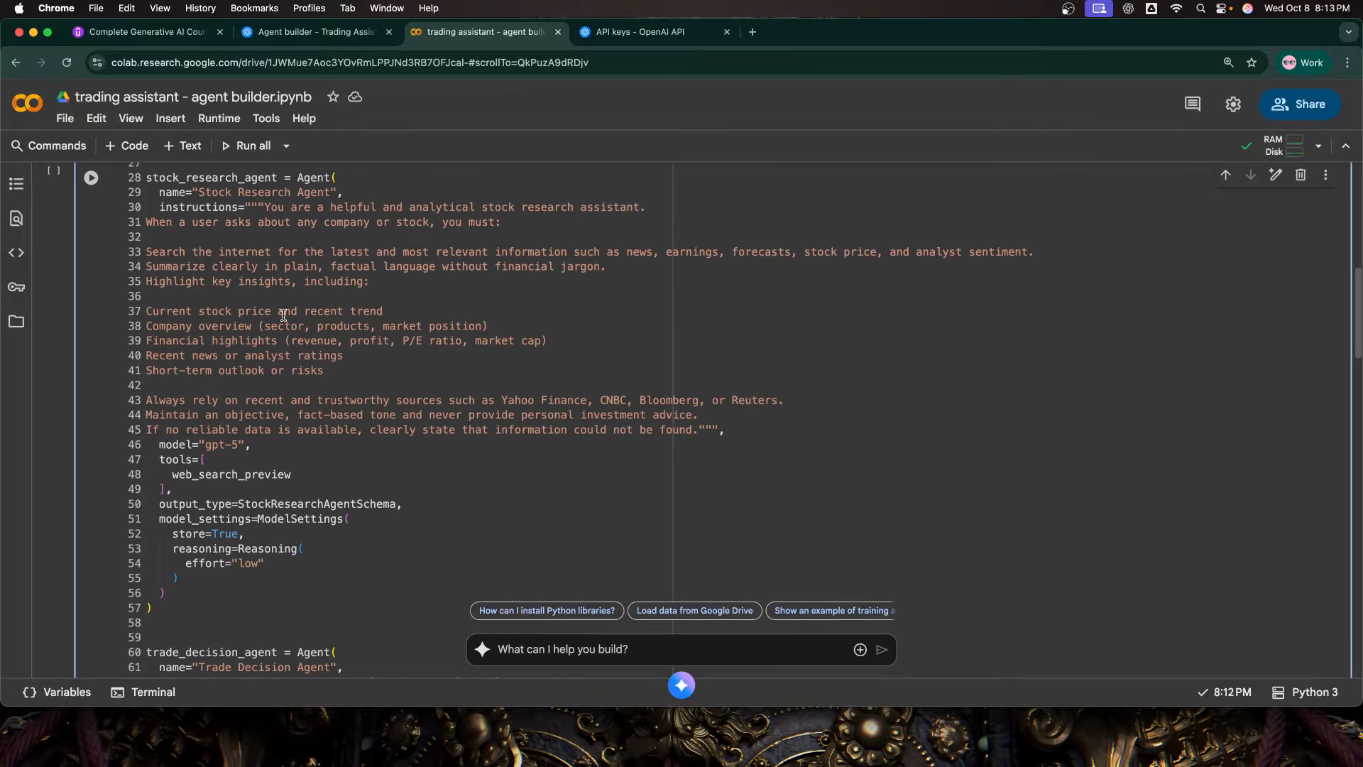
scroll(277, 223, "up", 10)
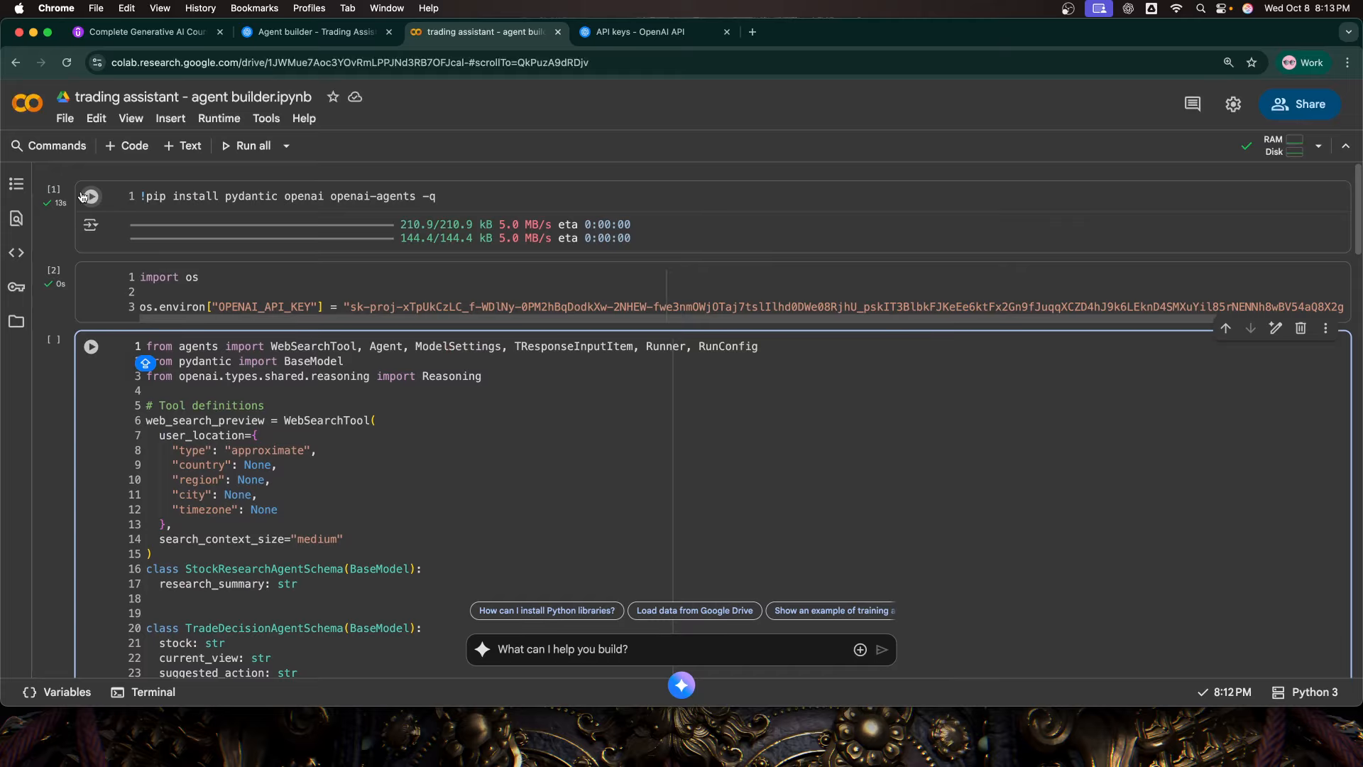
left_click(460, 202)
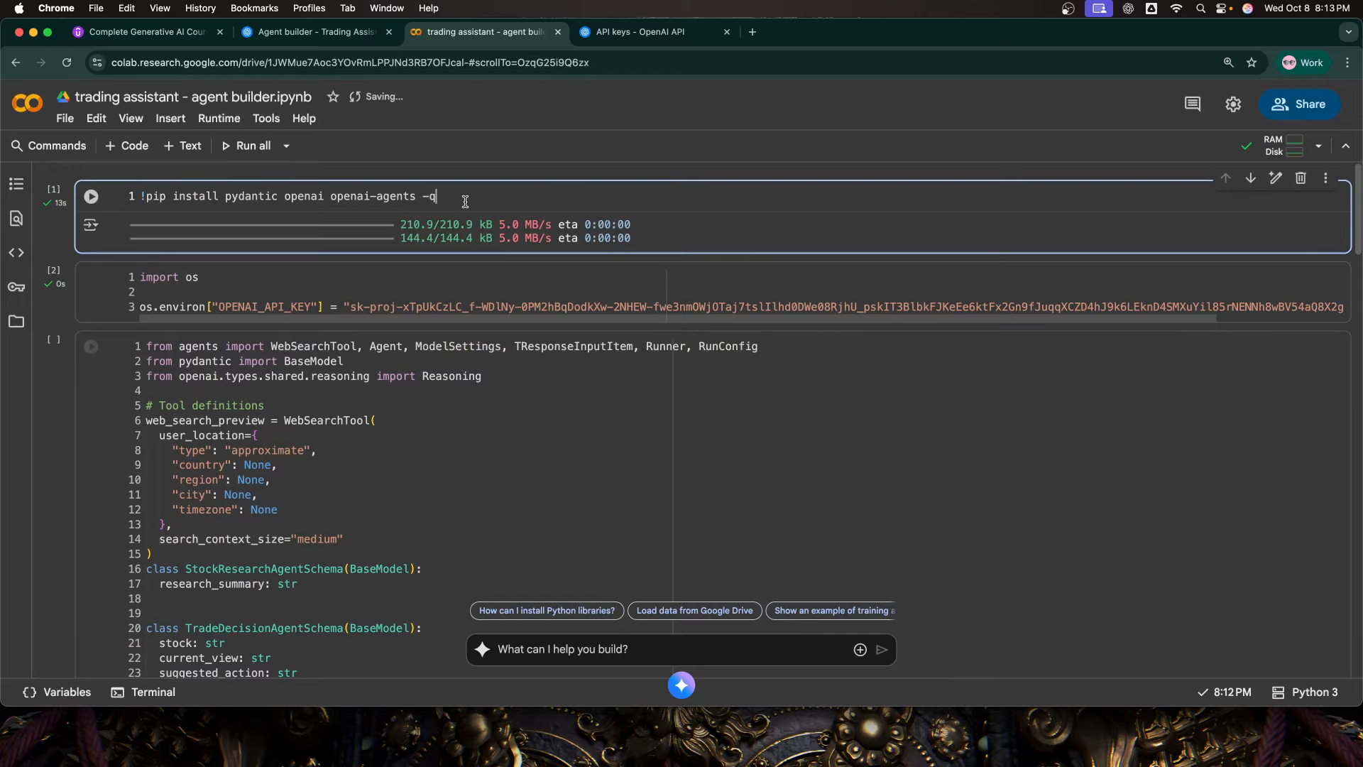
Step: Run the pip install cell, the API key cell and the exported workflow code cell in order
key("shift+Return")
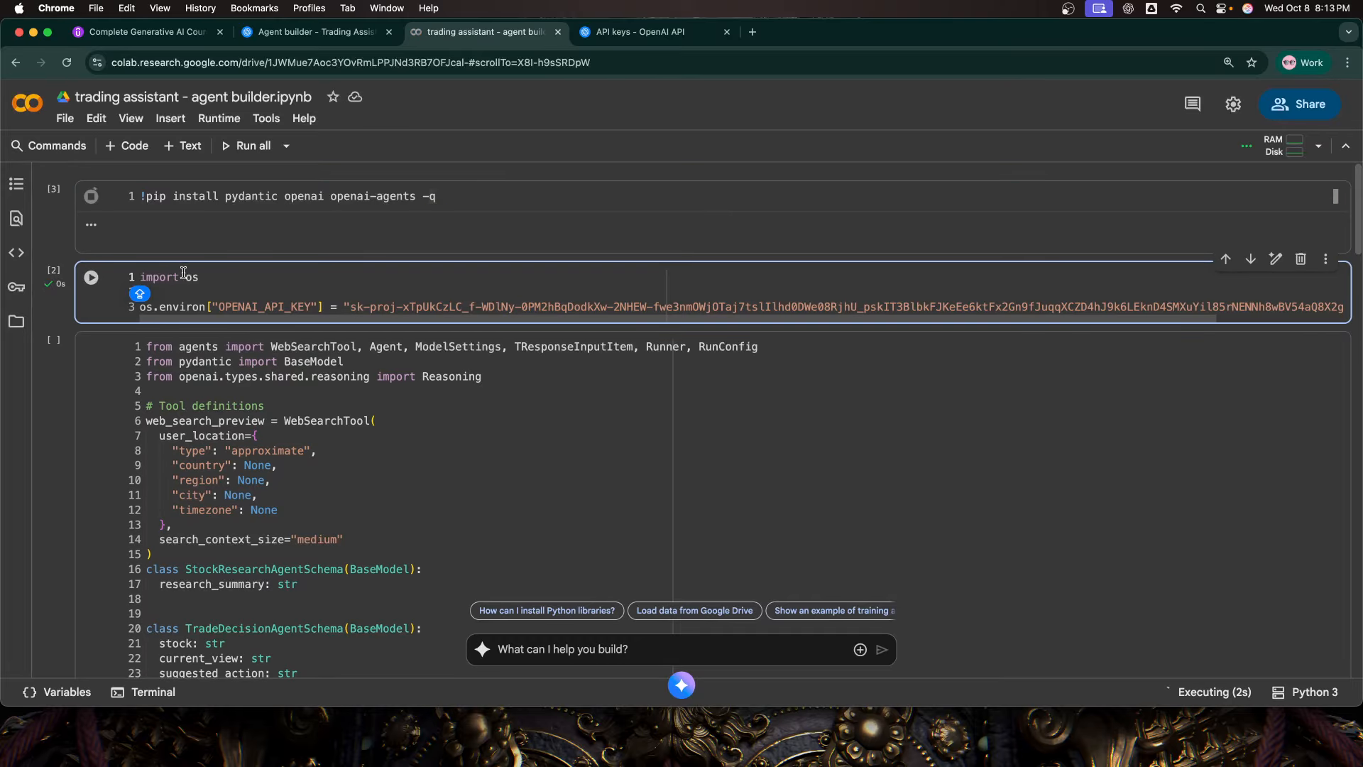
left_click(210, 290)
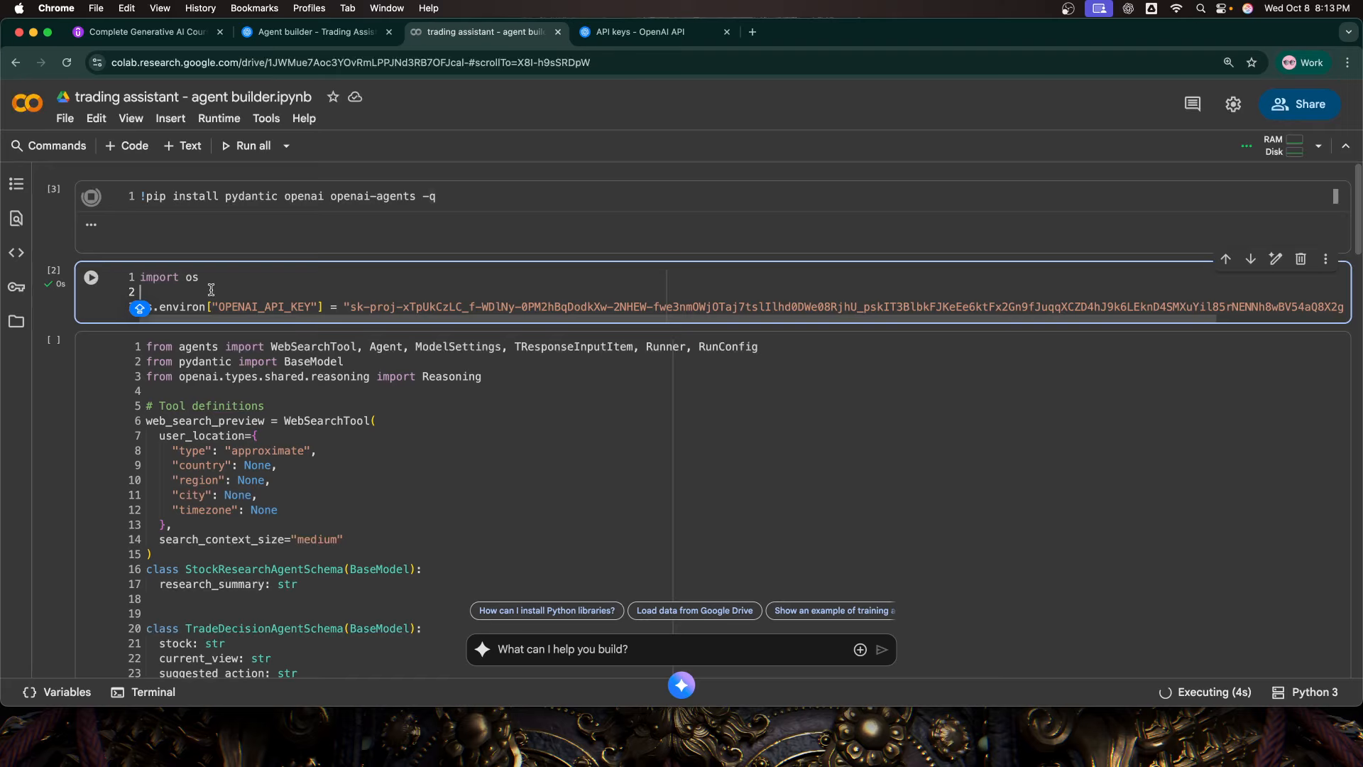
key("shift+Return")
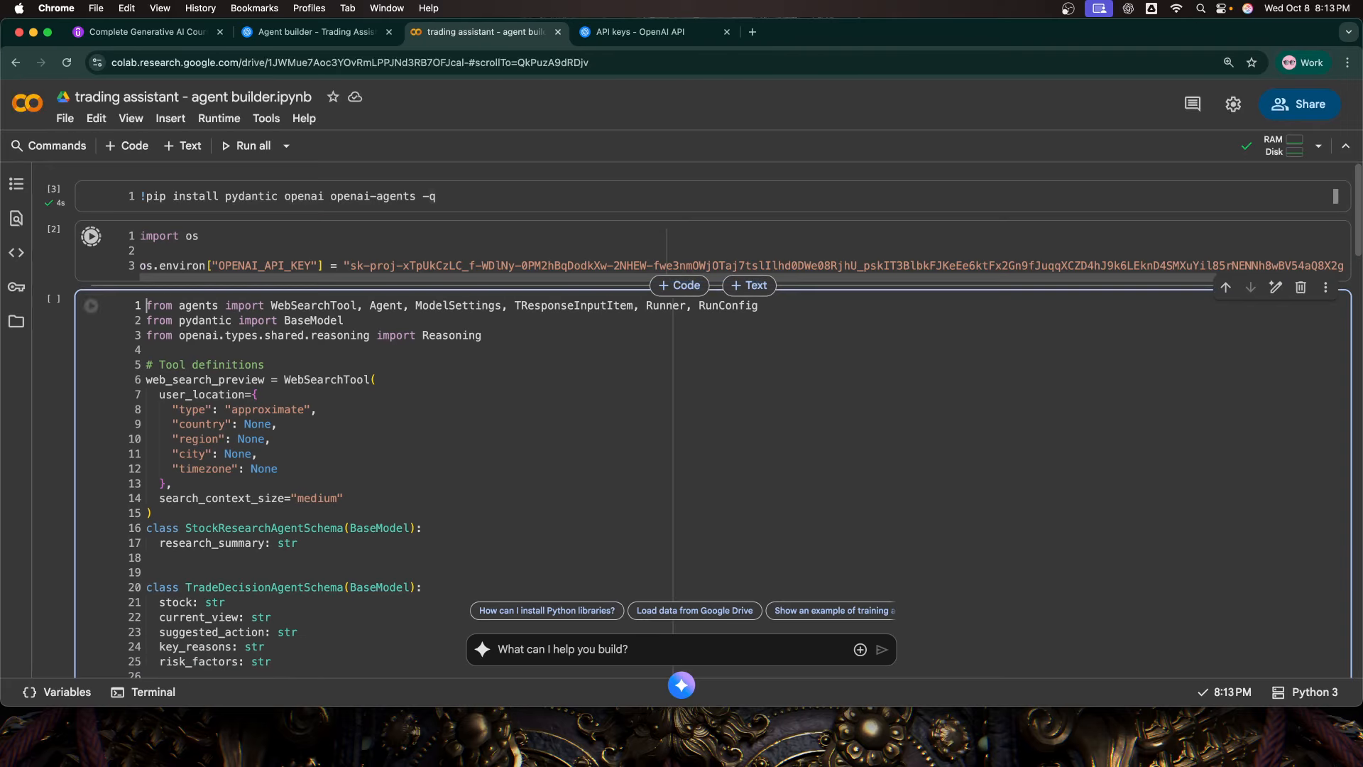
key("Caps_Lock")
key("shift+Return")
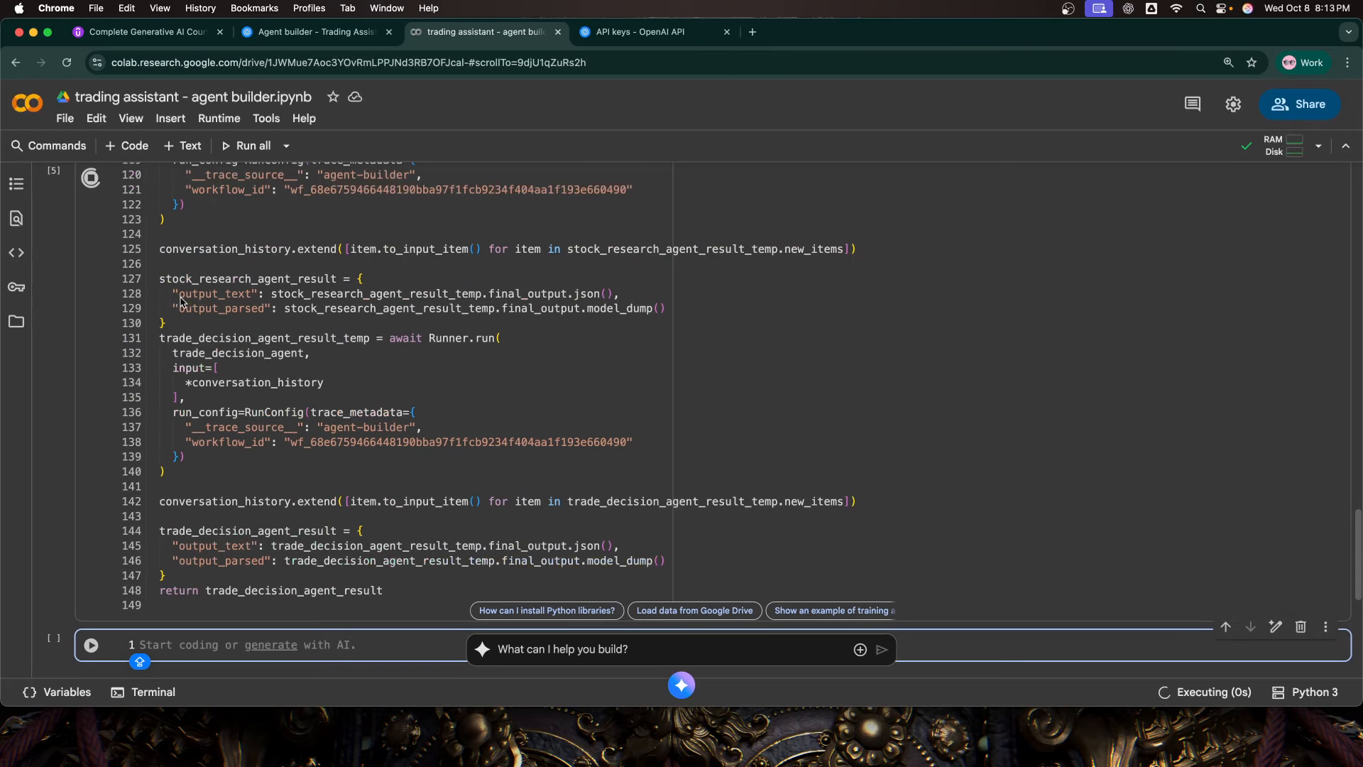
Step: Review the run_workflow entry point and the returned trade_decision_agent_result in the workflow code cell
scroll(267, 505, "up", 5)
scroll(266, 503, "up", 6)
scroll(253, 495, "down", 6)
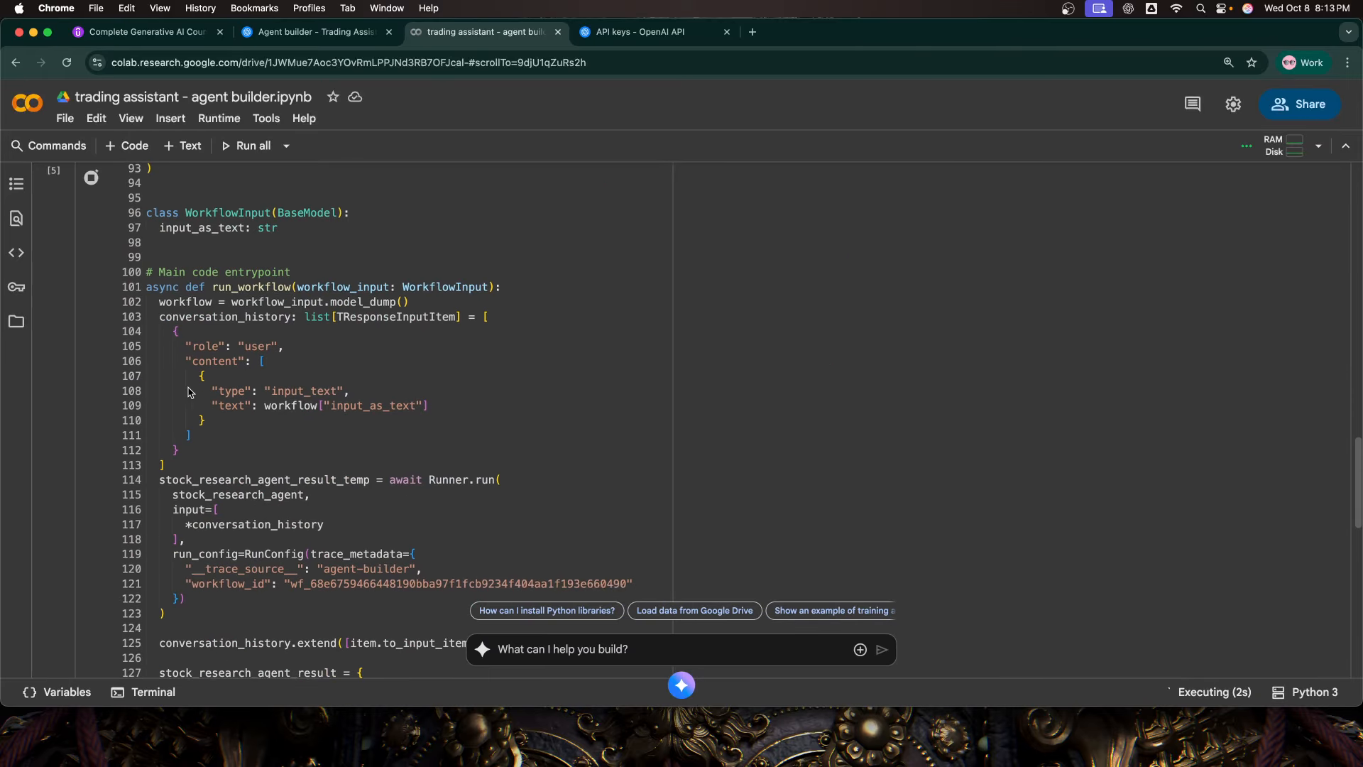
double_click(216, 291)
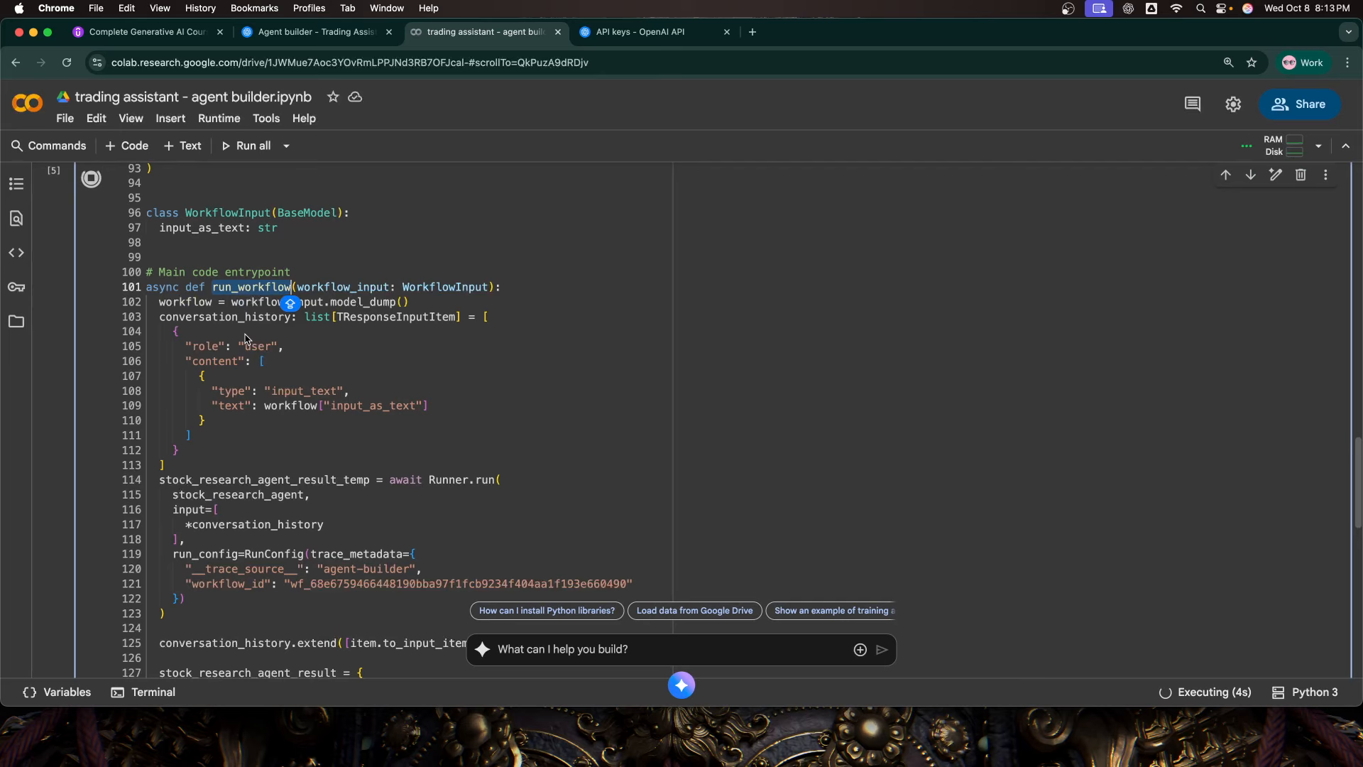
left_click(338, 346)
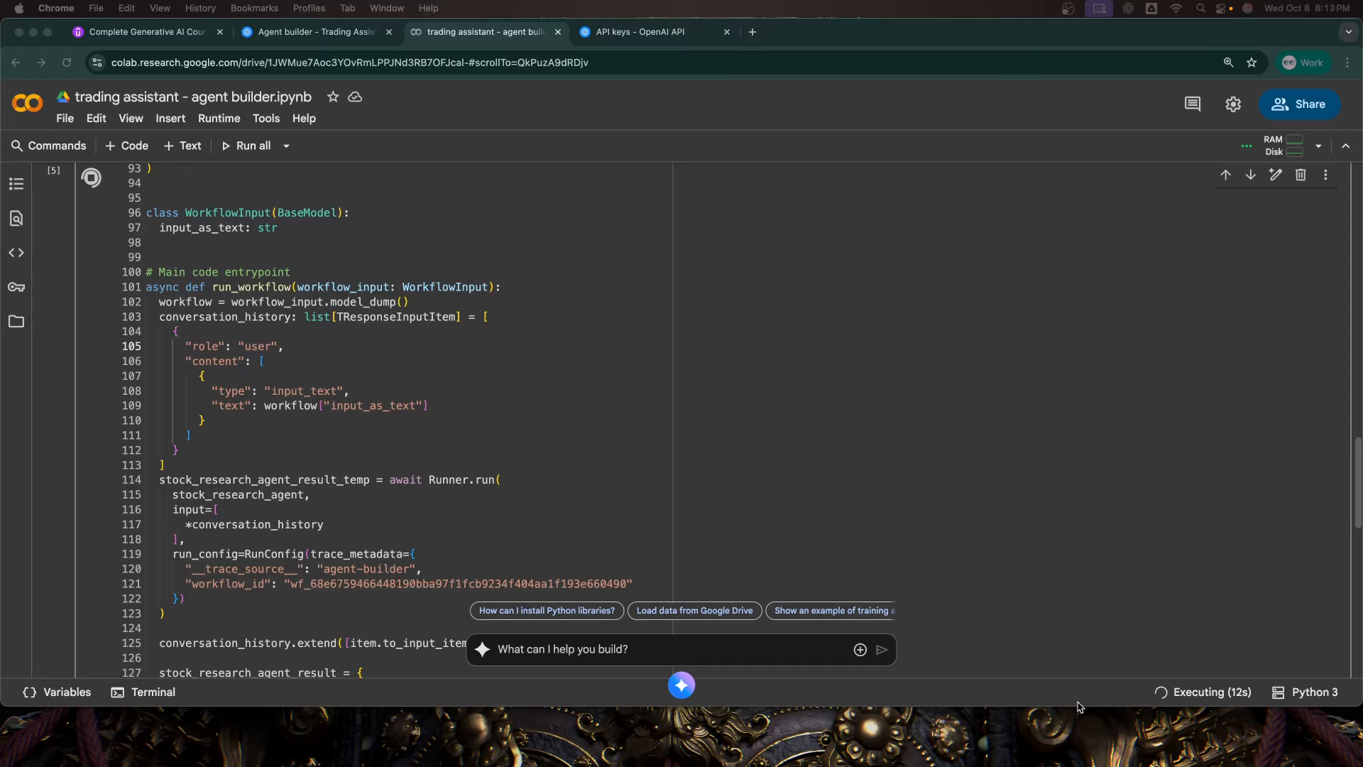
scroll(688, 529, "down", 10)
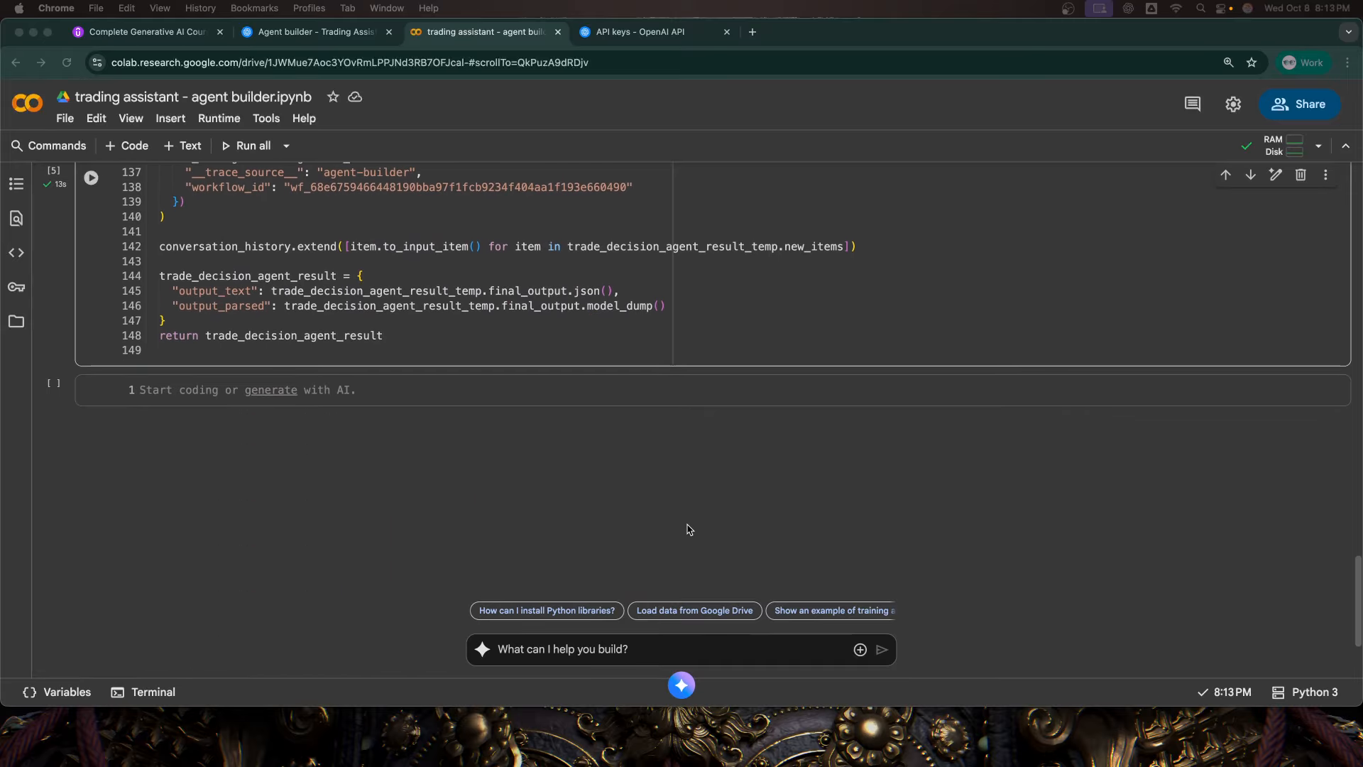
left_click(445, 401)
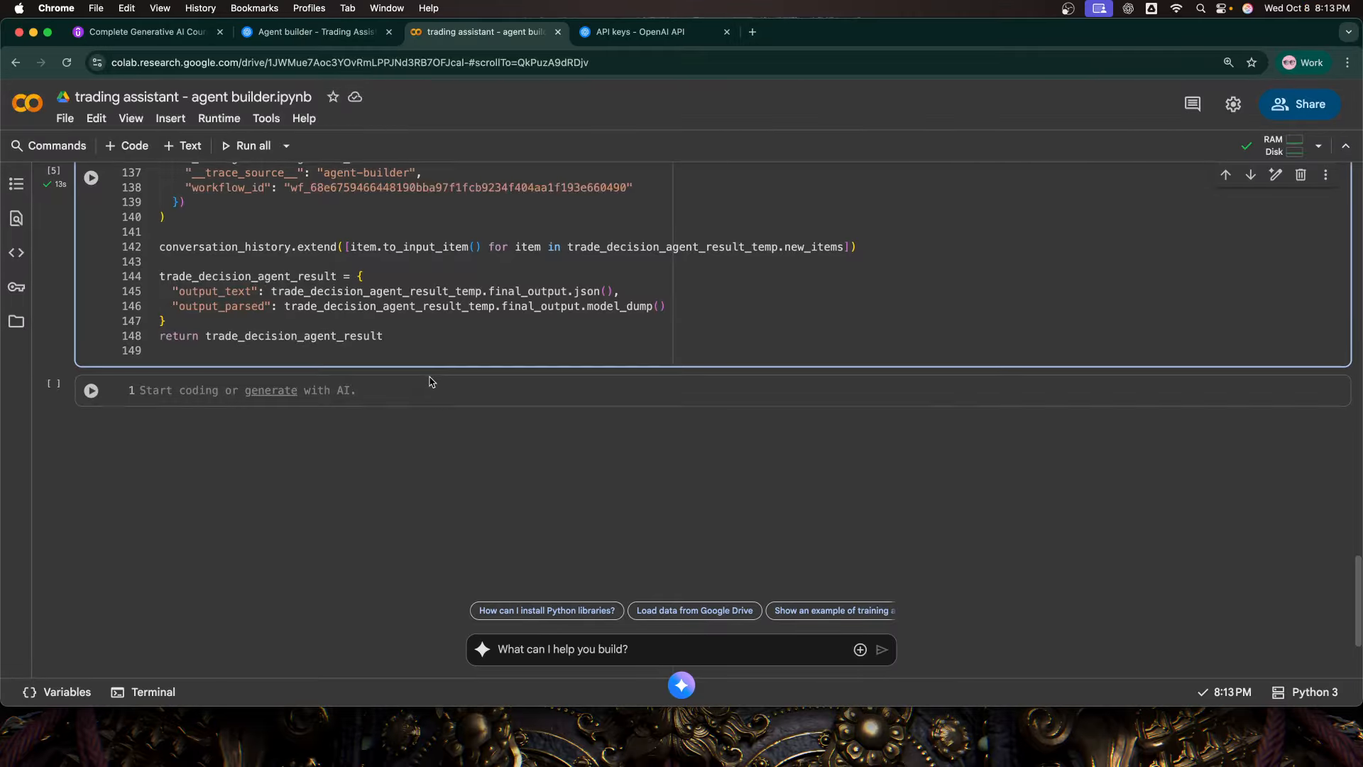
scroll(383, 369, "up", 10)
scroll(374, 367, "down", 10)
scroll(372, 466, "up", 3)
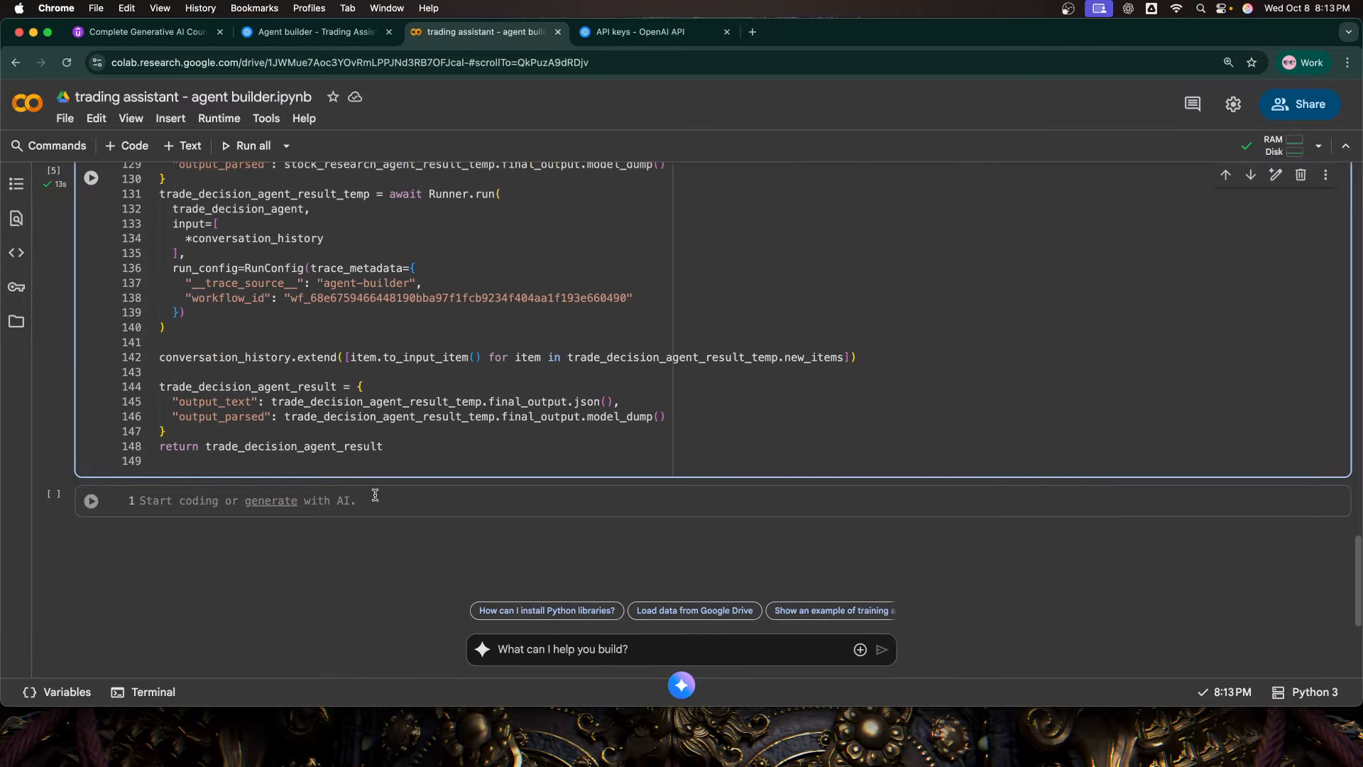
Step: Fill the empty cell below the workflow code with "import nest_asyncio" and "nest_asyncio.apply()", and run it
left_click(375, 502)
scroll(375, 502, "down", 1)
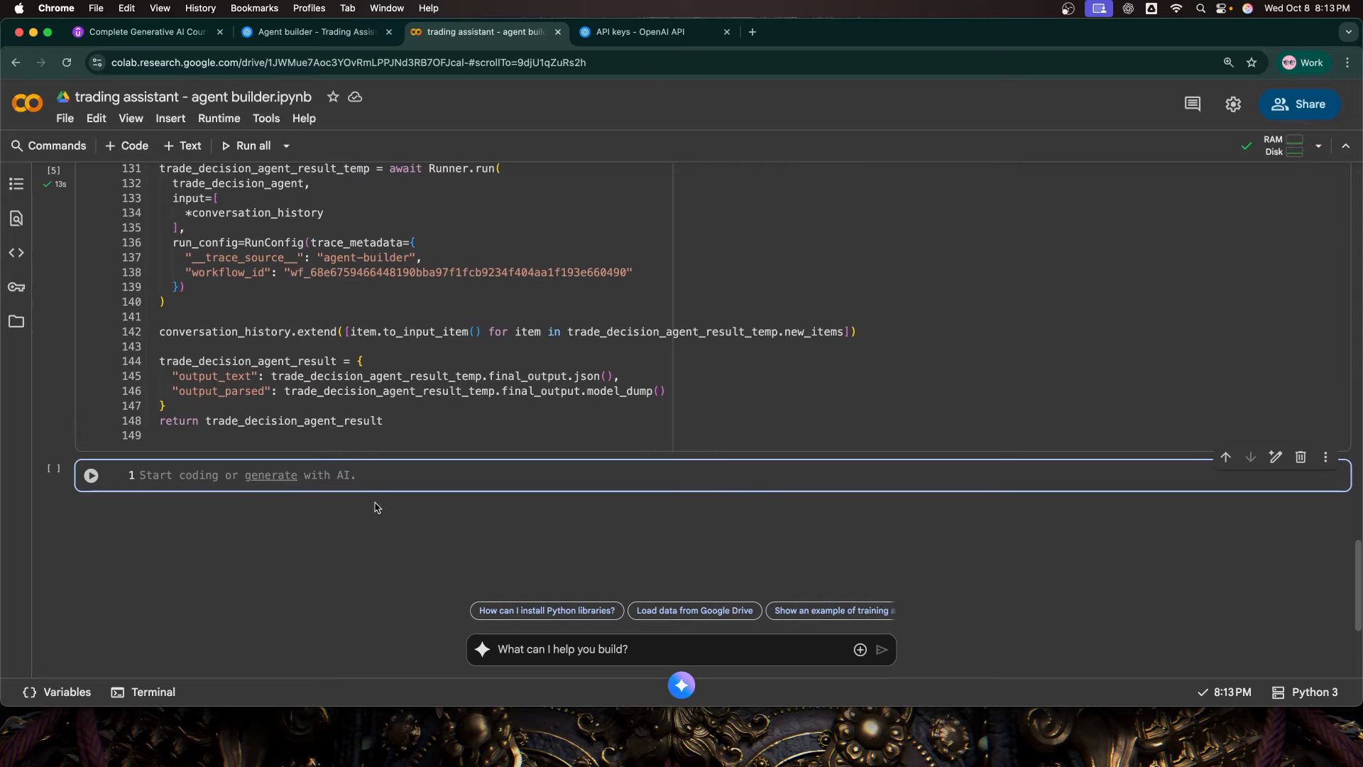
key("super+v")
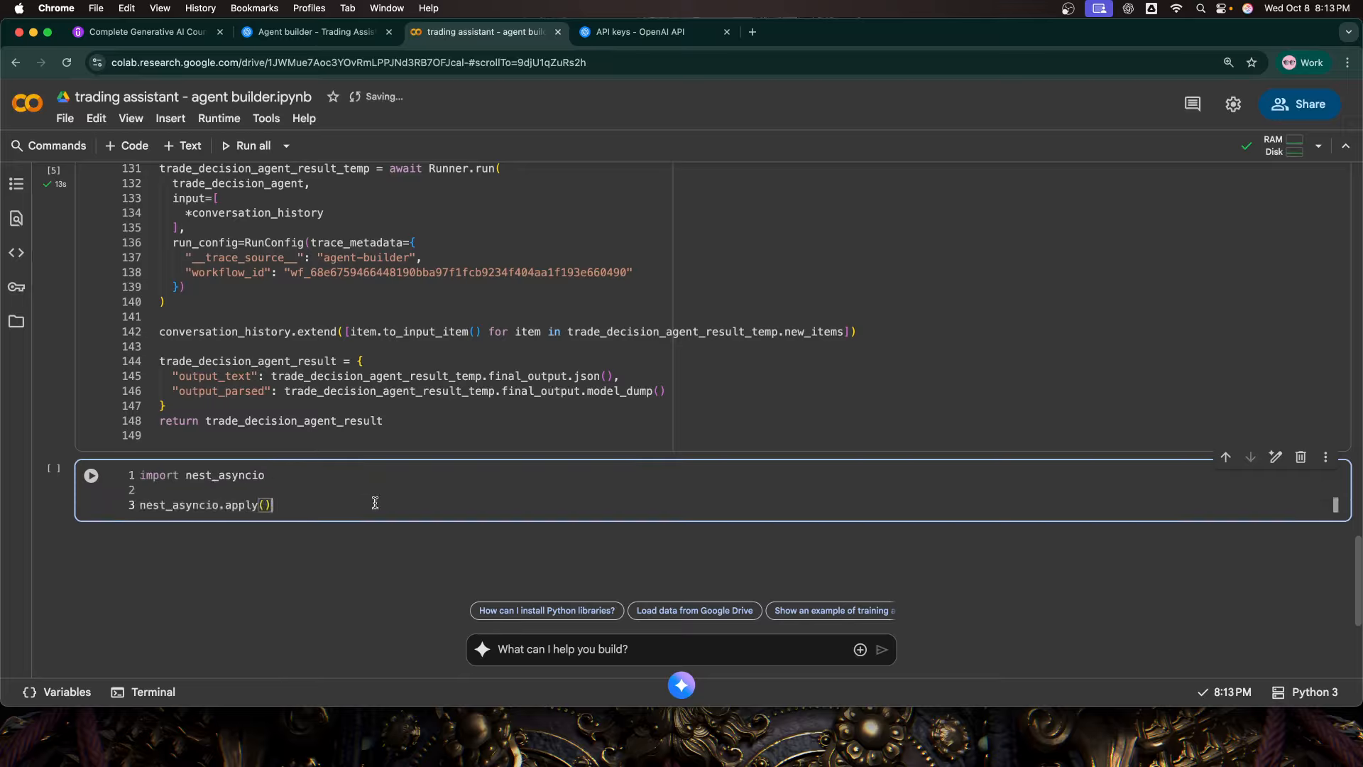
double_click(218, 473)
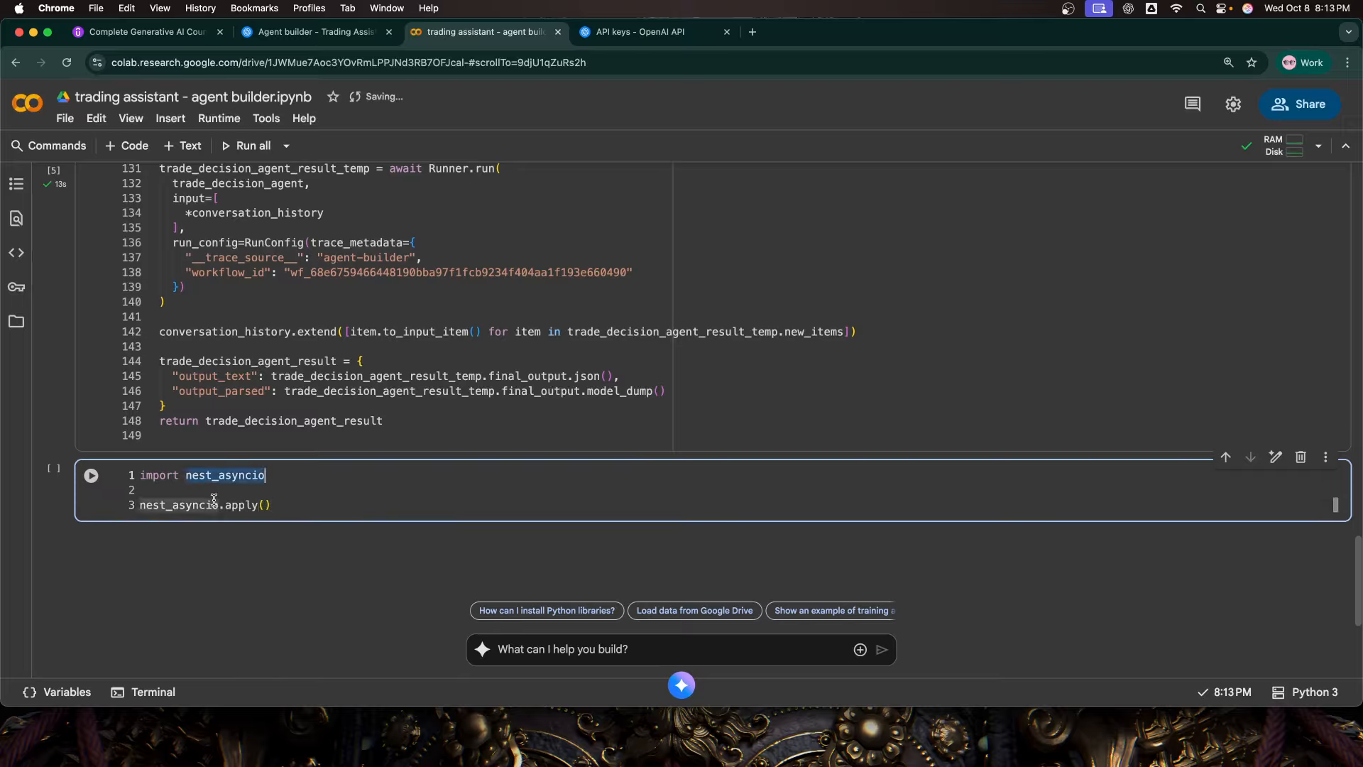
left_click(282, 509)
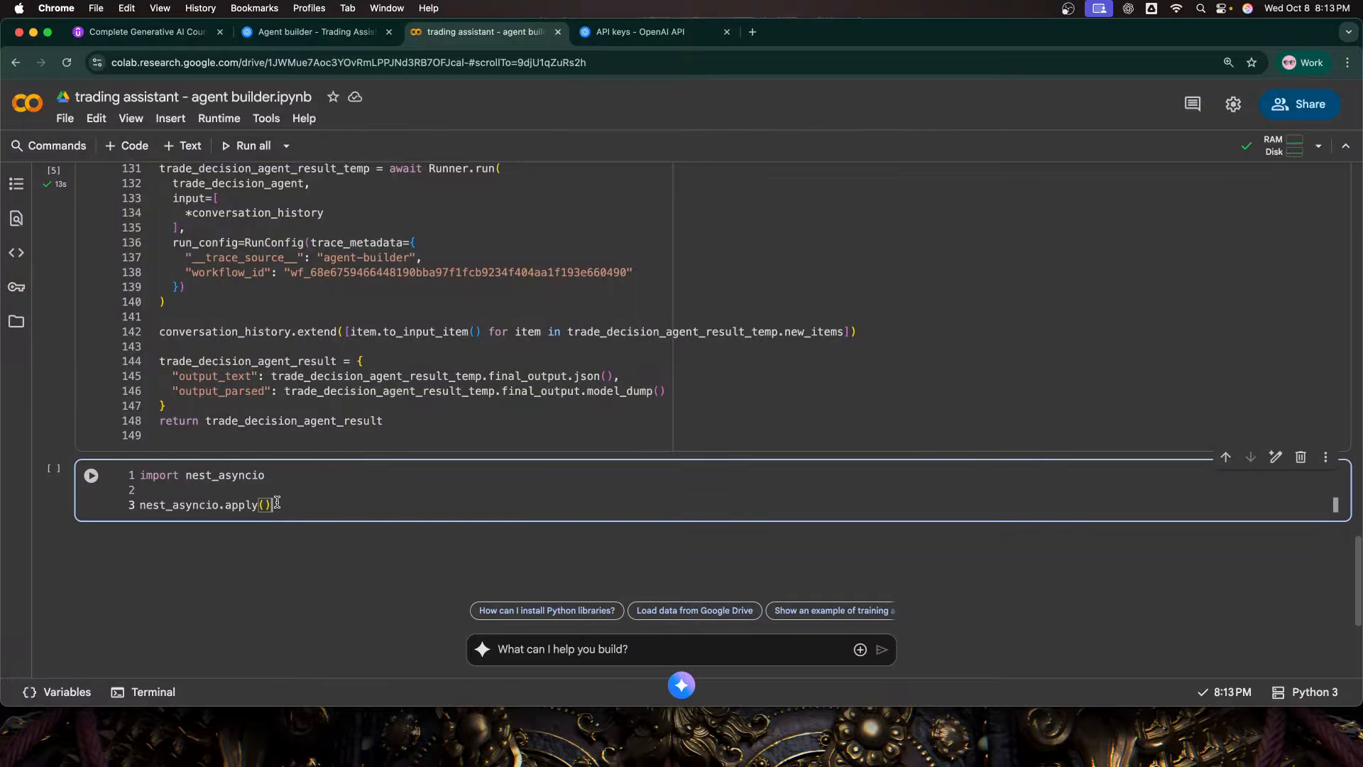
scroll(278, 502, "down", 2)
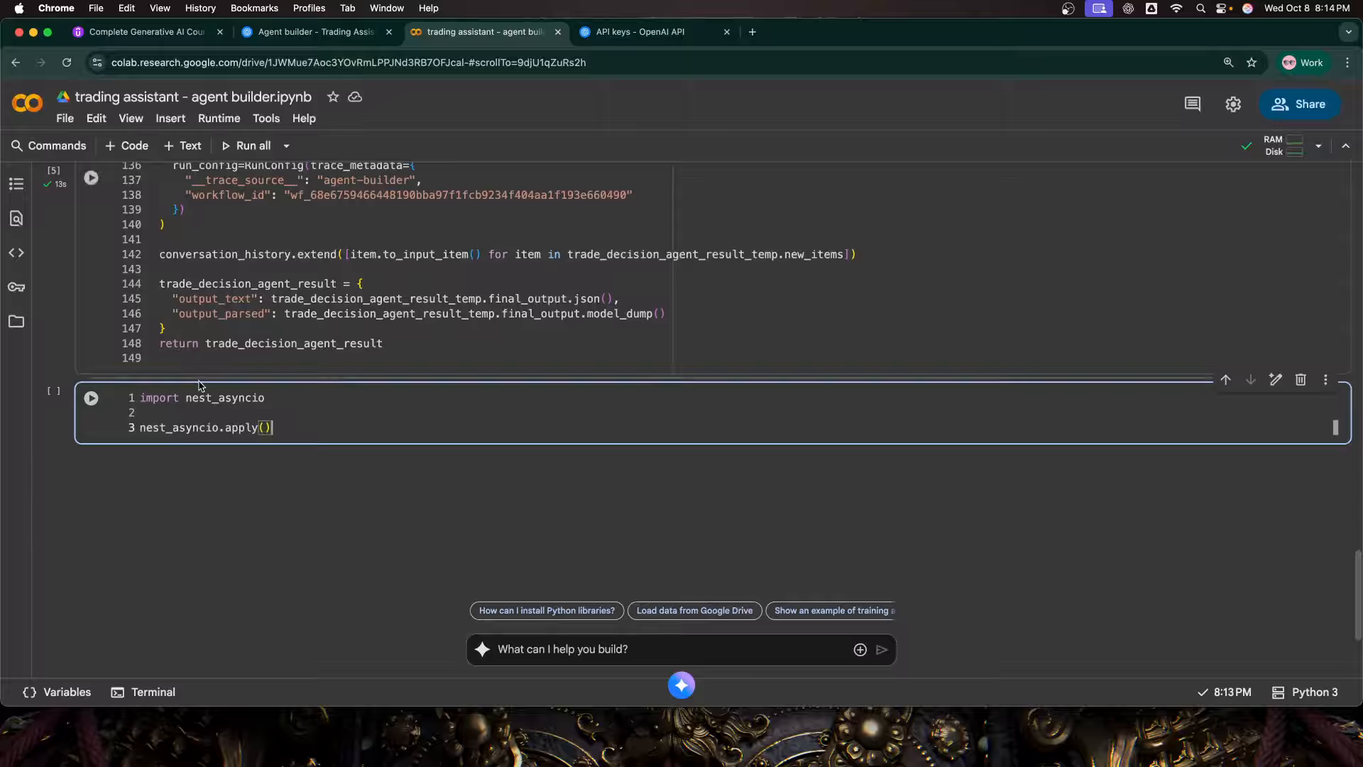
mouse_move(215, 399)
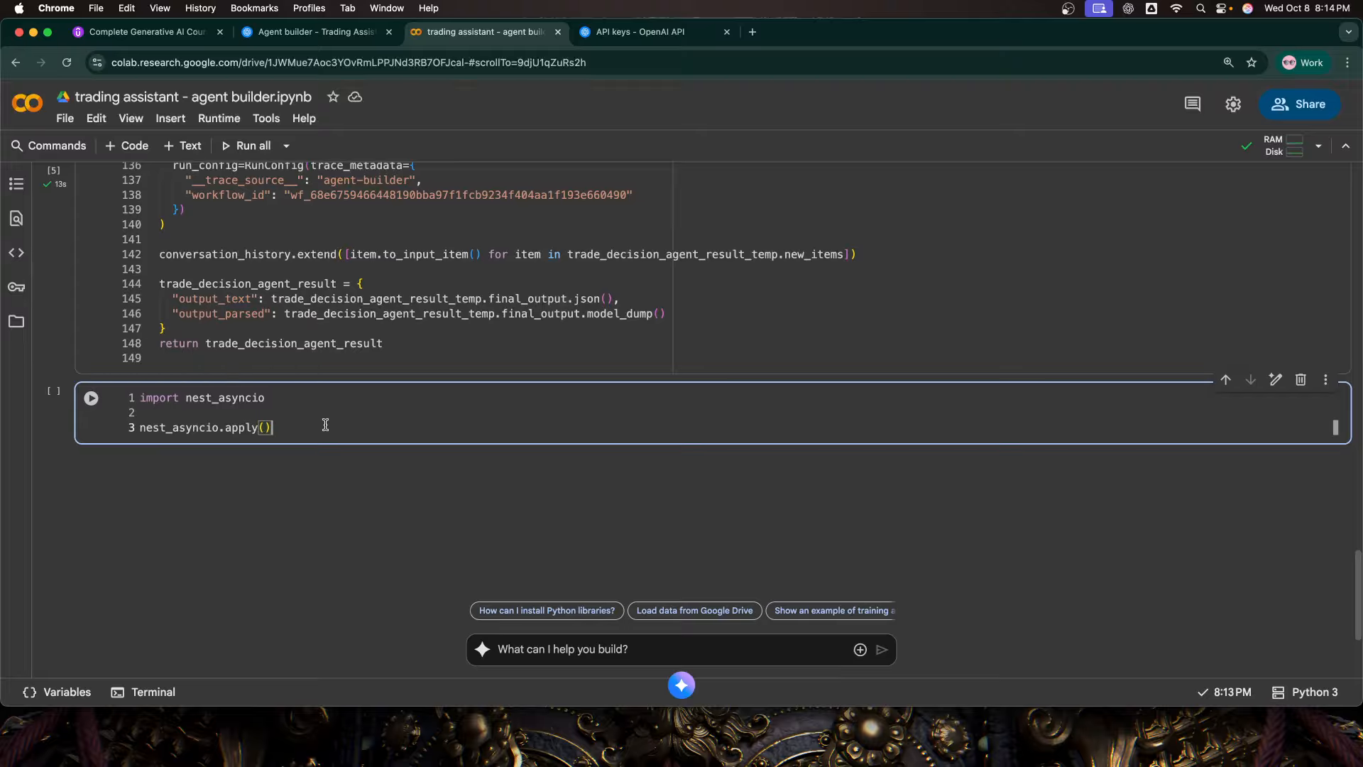
key("shift+Return")
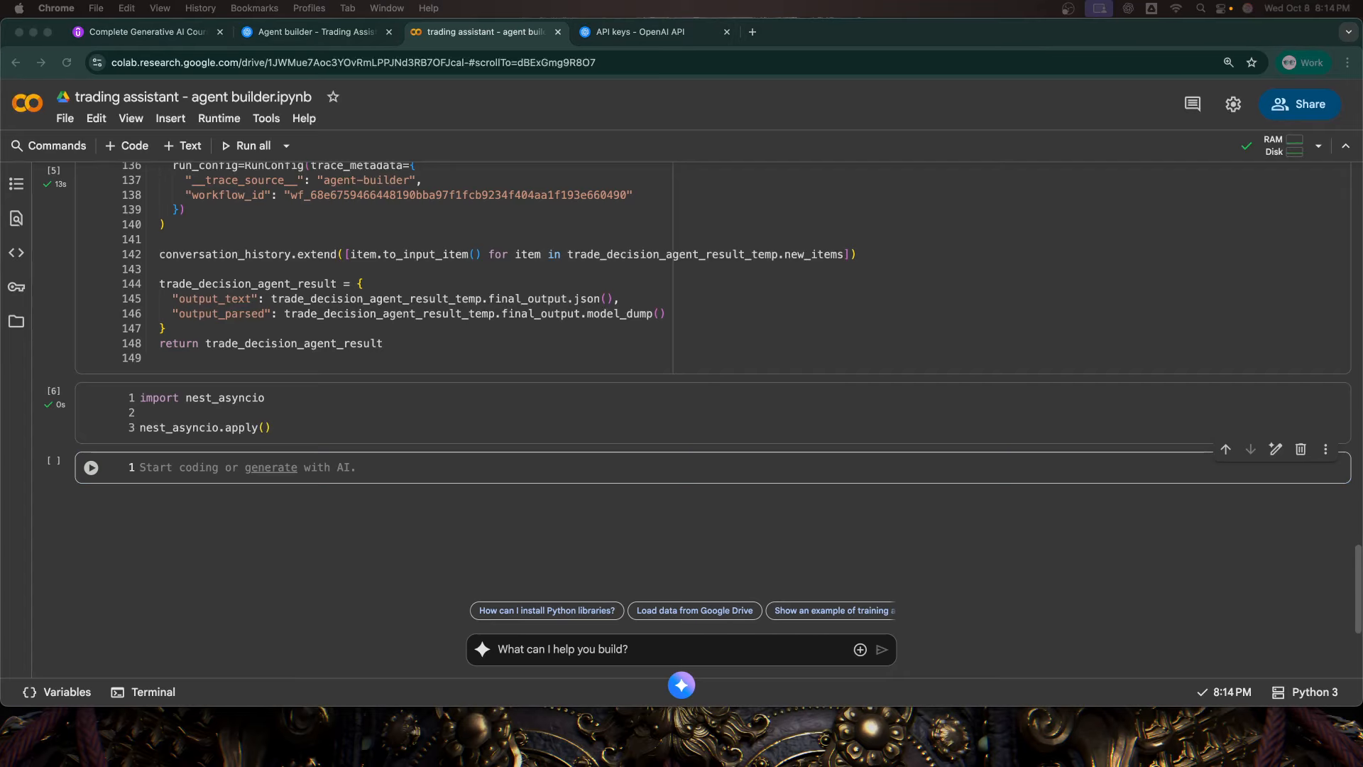
Step: Paste an async main() chat loop into the new cell that calls run_workflow, prints the parsed output fields and ends on "exit" or "bye"
left_click(402, 473)
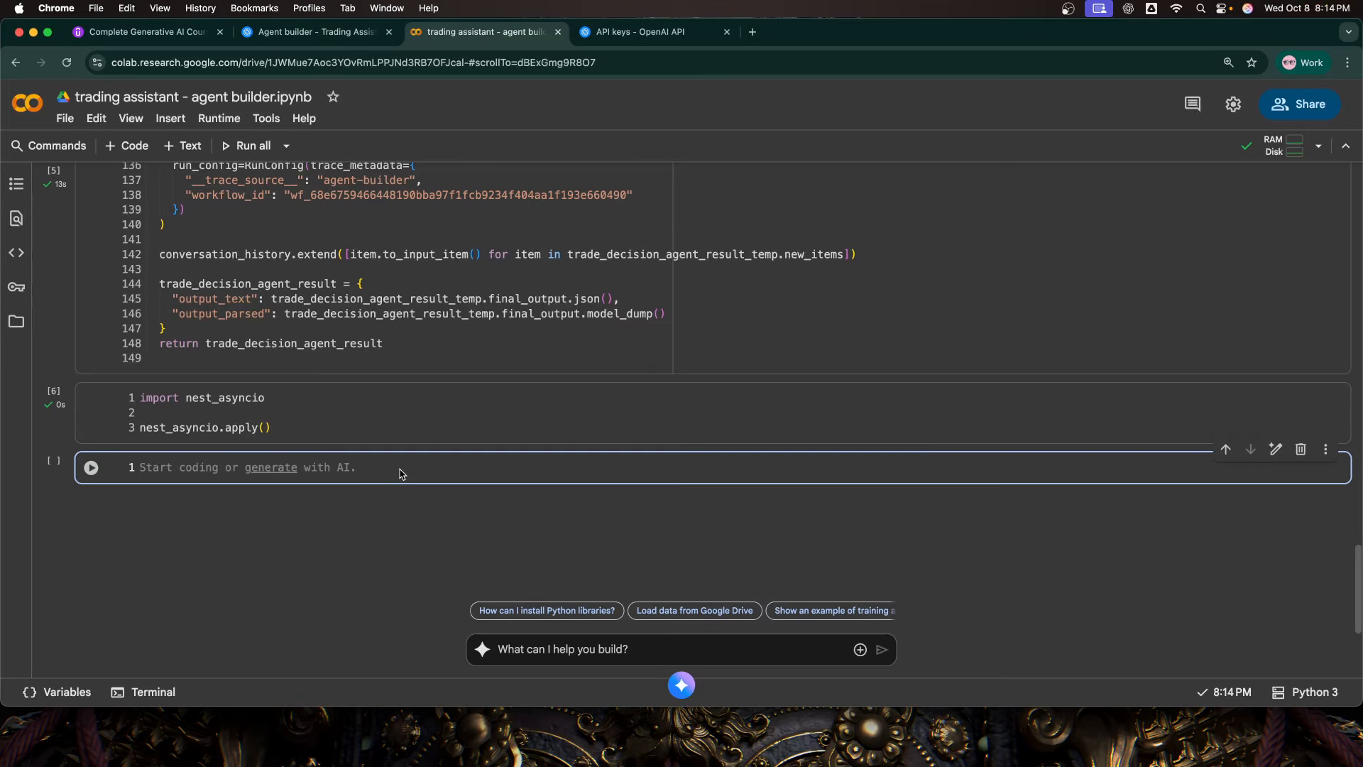
key("super+v")
scroll(408, 346, "up", 10)
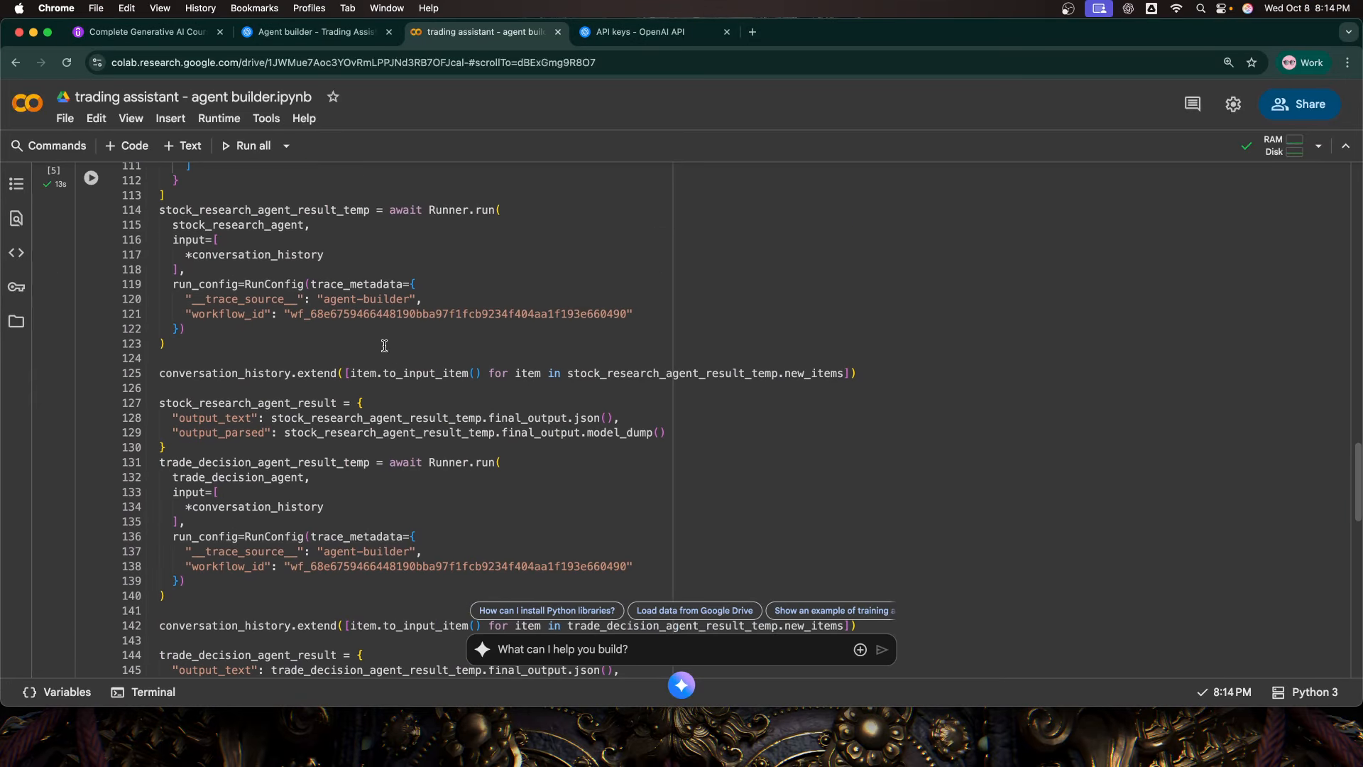
scroll(384, 346, "down", 10)
scroll(354, 385, "up", 4)
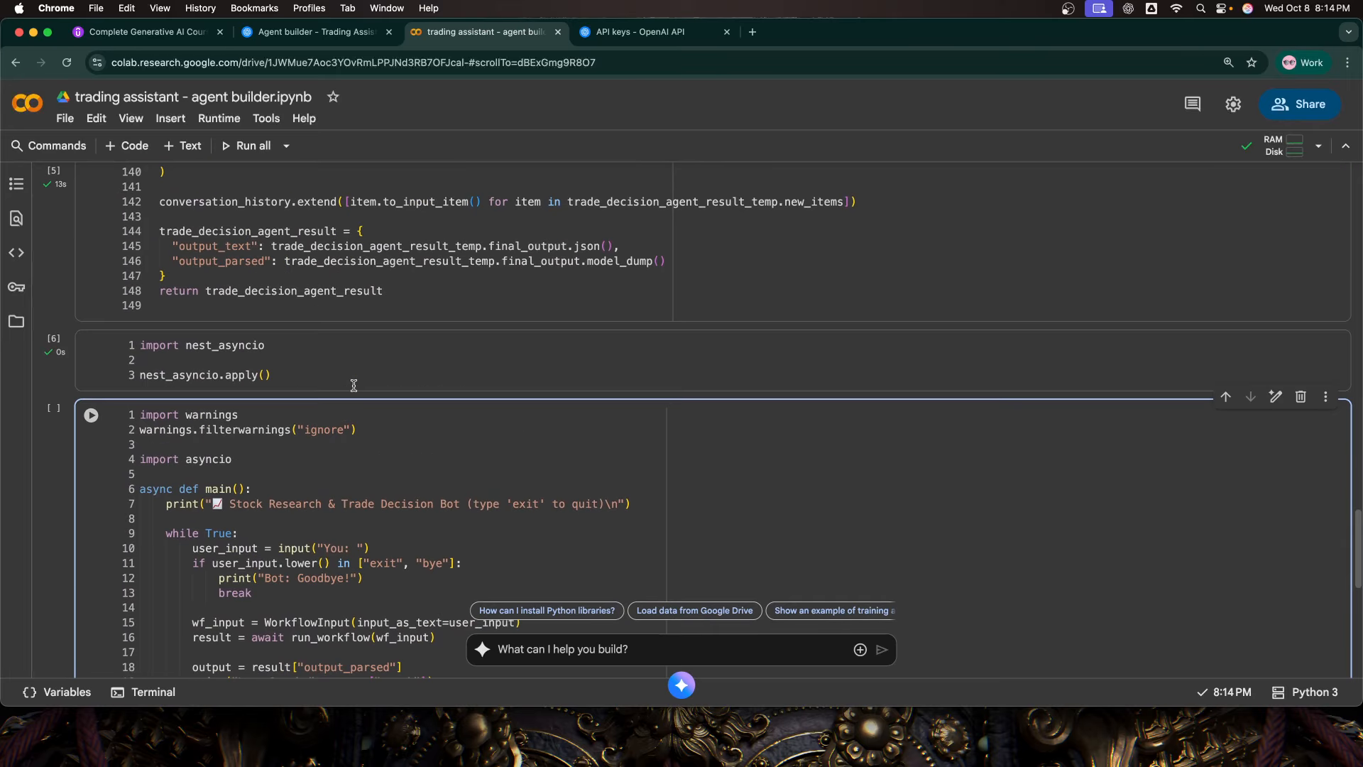
Step: Compare the agent result code in the workflow cell with the WorkflowInput and run_workflow calls in the chat loop cell
scroll(354, 385, "up", 5)
left_click(410, 331)
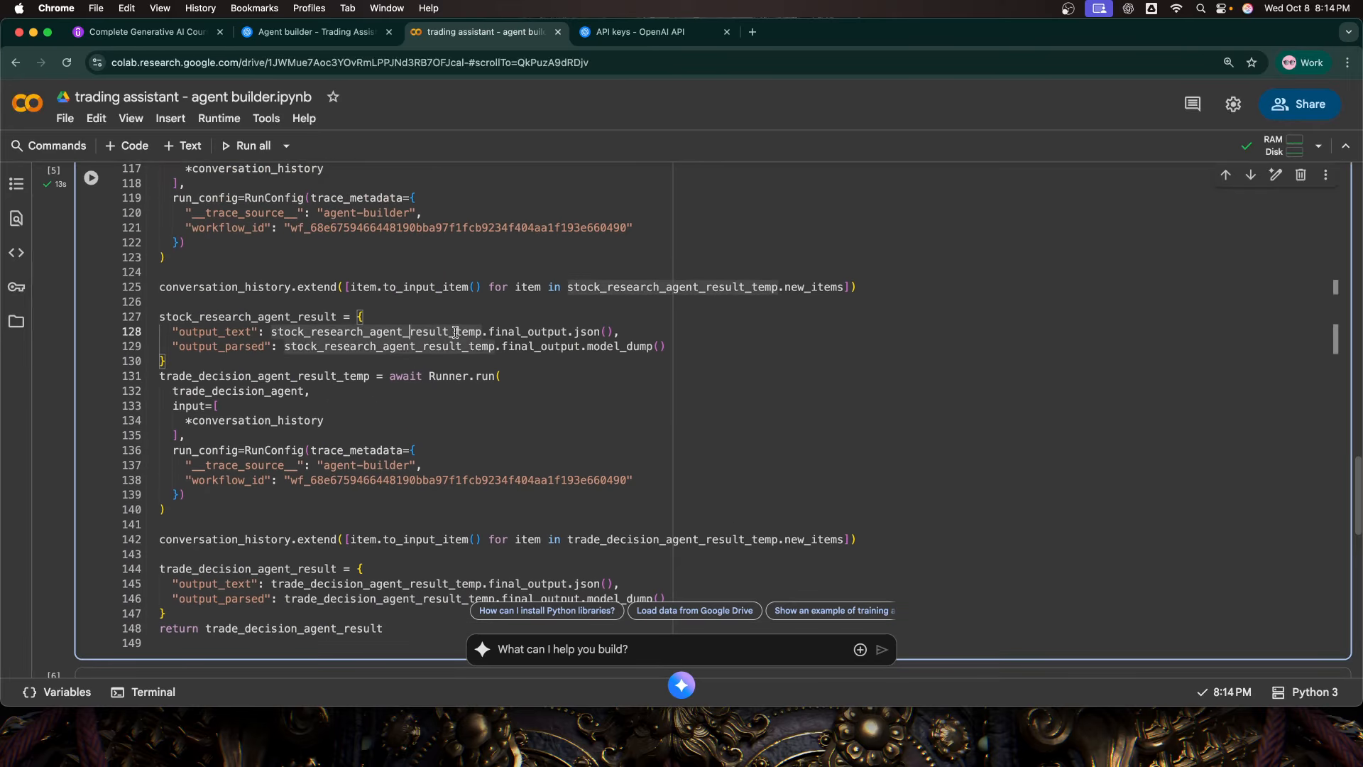
scroll(456, 346, "down", 9)
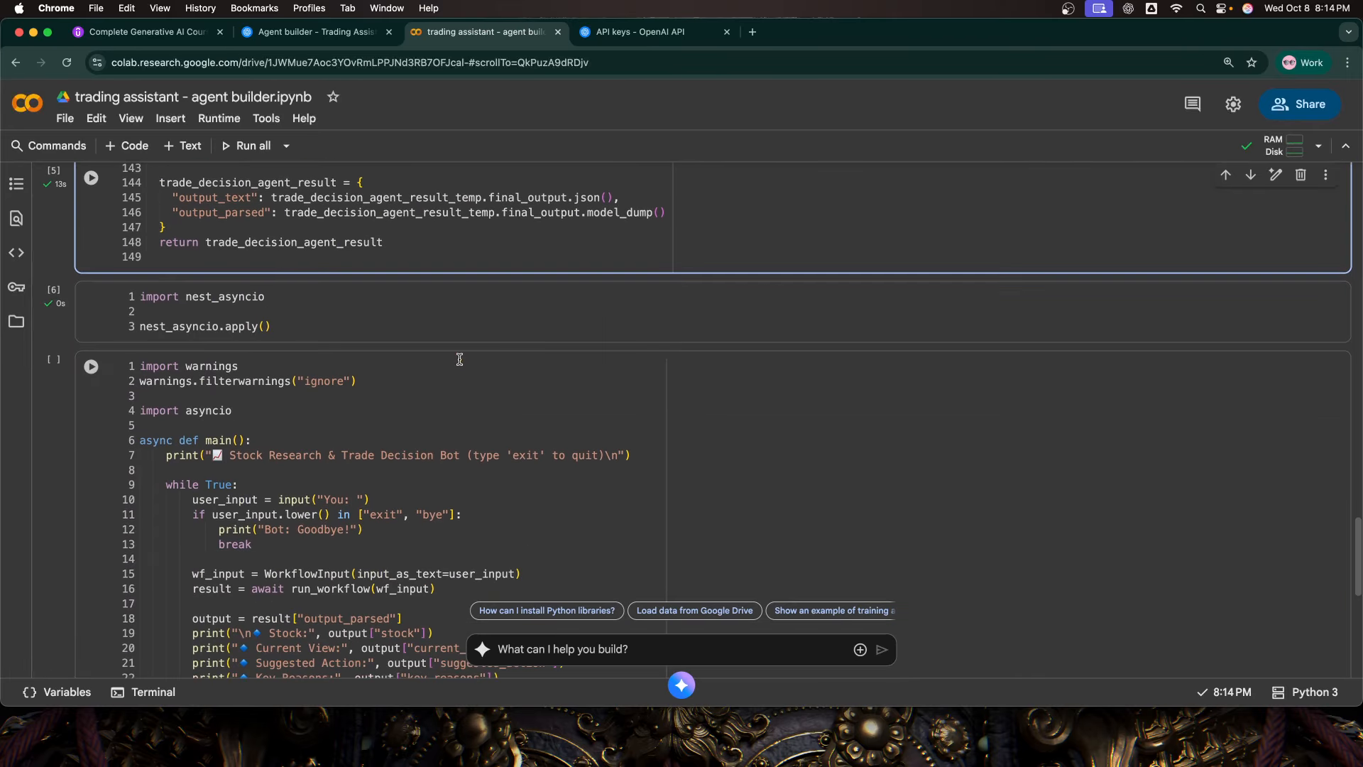
left_click(453, 367)
scroll(320, 359, "up", 3)
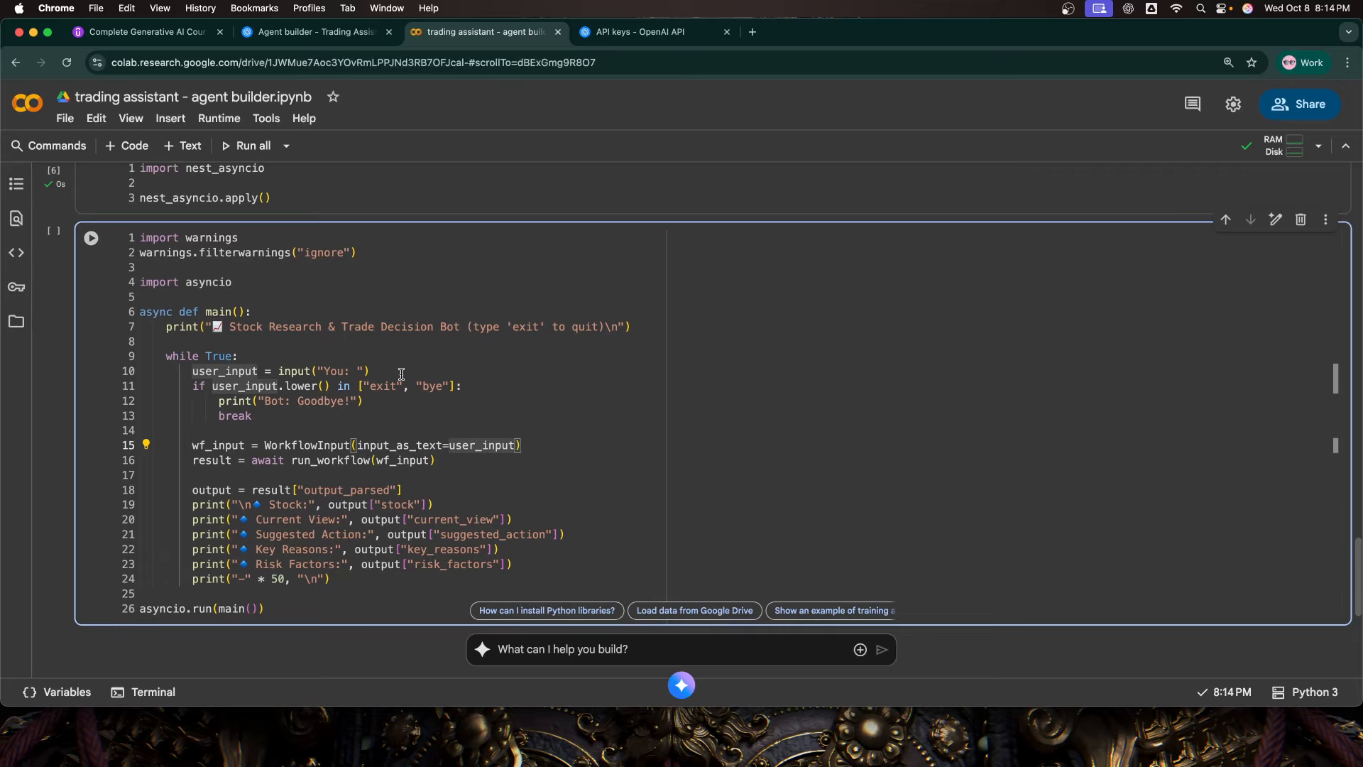
scroll(447, 362, "up", 6)
scroll(444, 376, "down", 6)
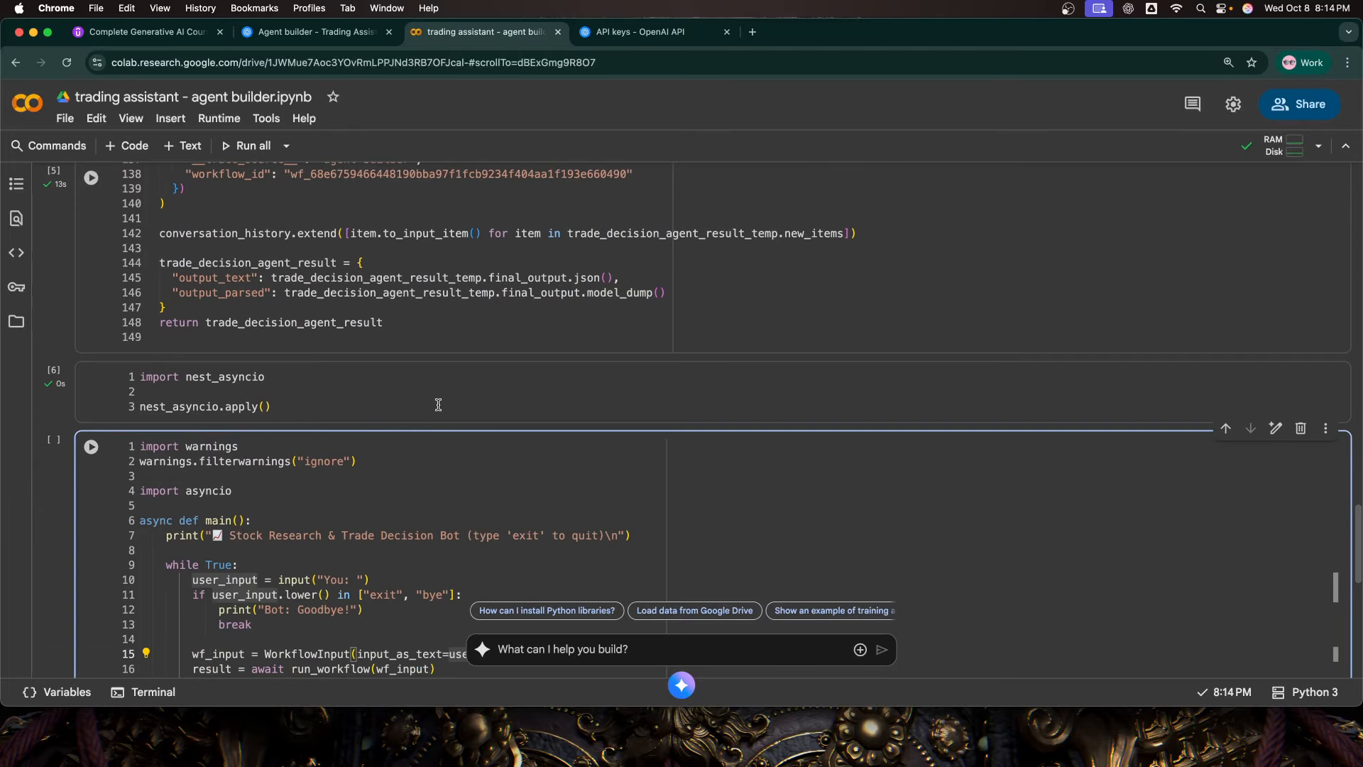
scroll(438, 406, "down", 1)
scroll(437, 414, "up", 1)
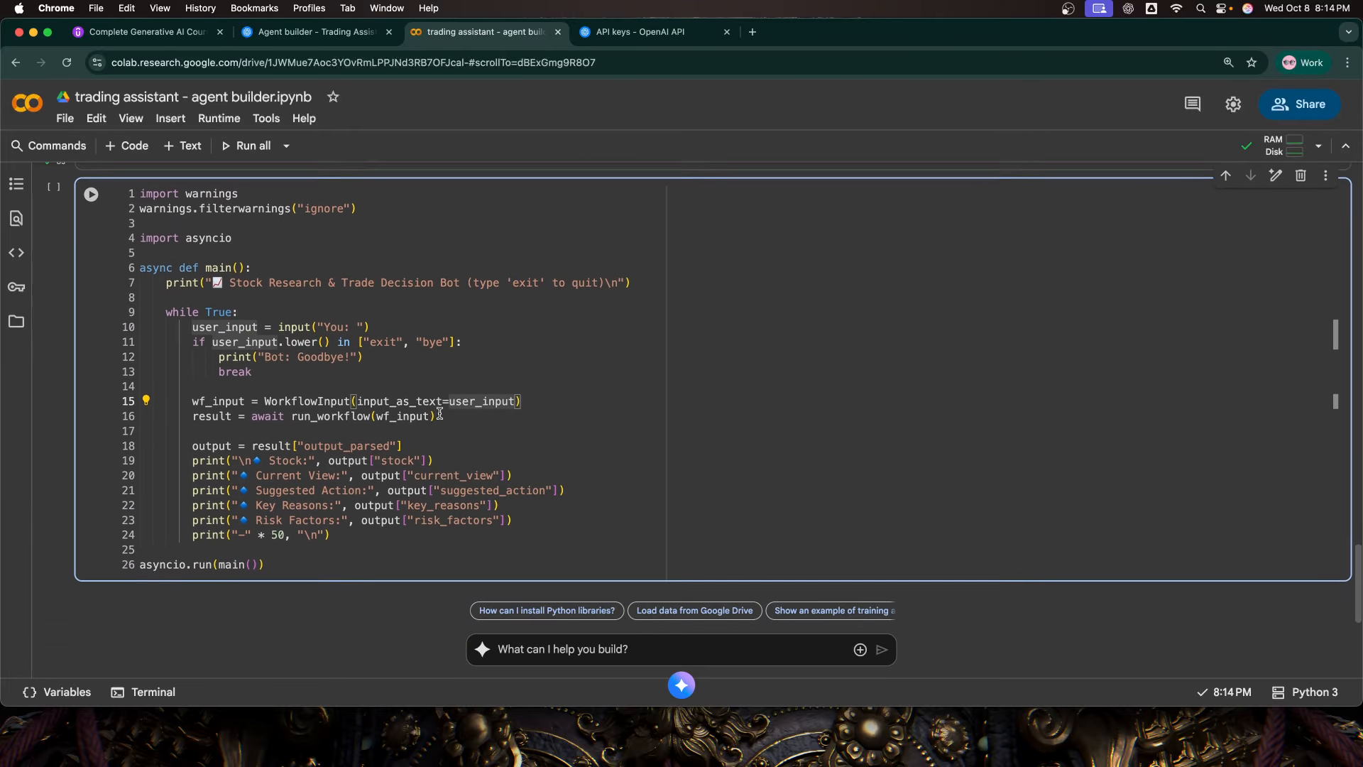
Step: Examine the warnings filter, the pydantic import it relates to, and the input and print lines of the chat loop
left_click_drag(357, 238, 140, 226)
scroll(199, 324, "up", 20)
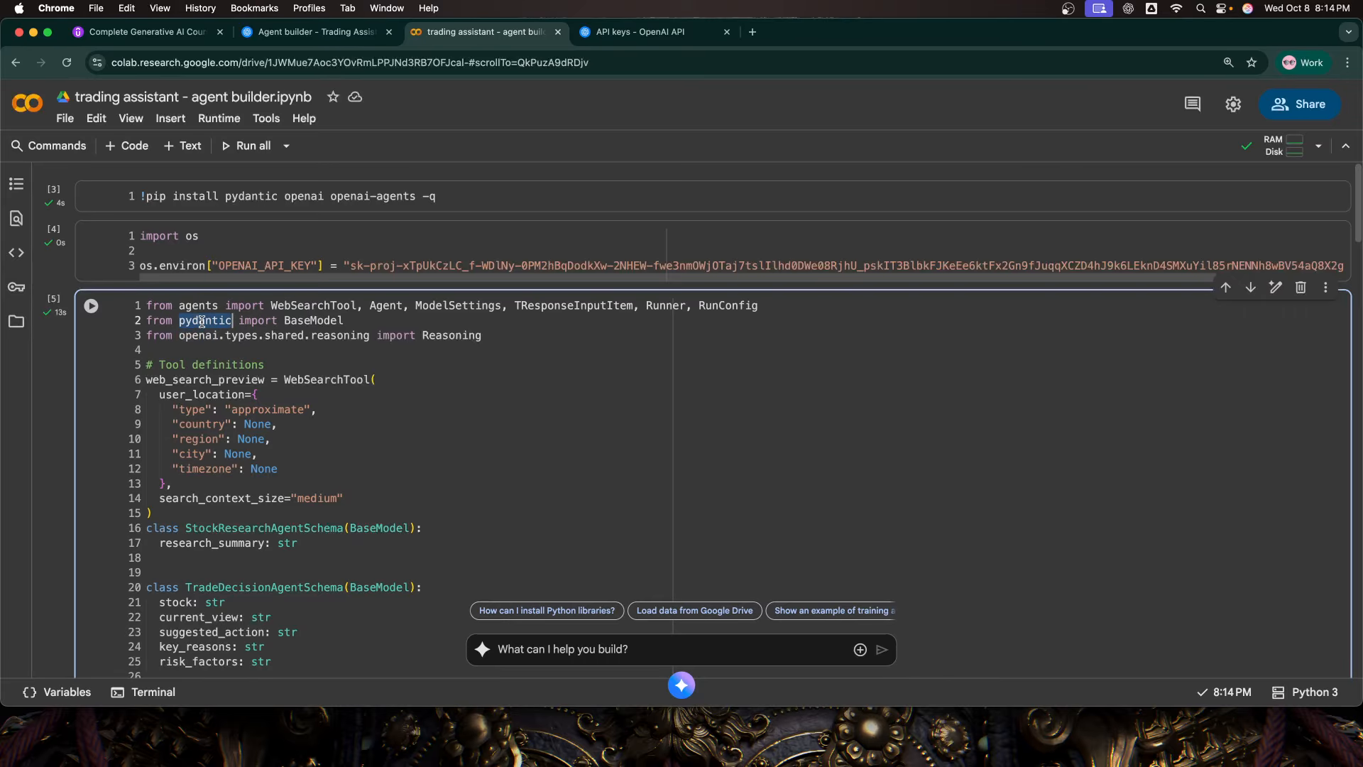
scroll(330, 494, "down", 20)
scroll(370, 538, "down", 8)
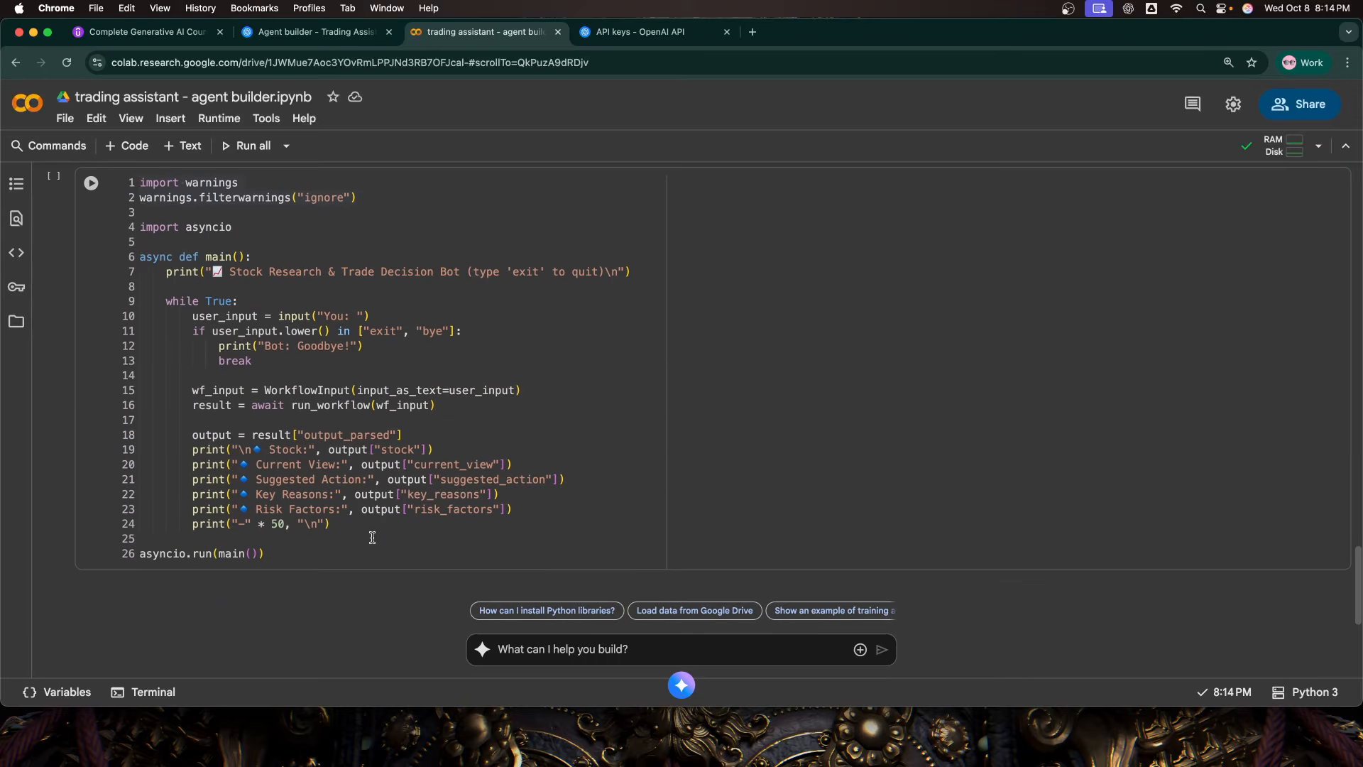
scroll(445, 495, "up", 3)
left_click(405, 465)
scroll(296, 522, "down", 1)
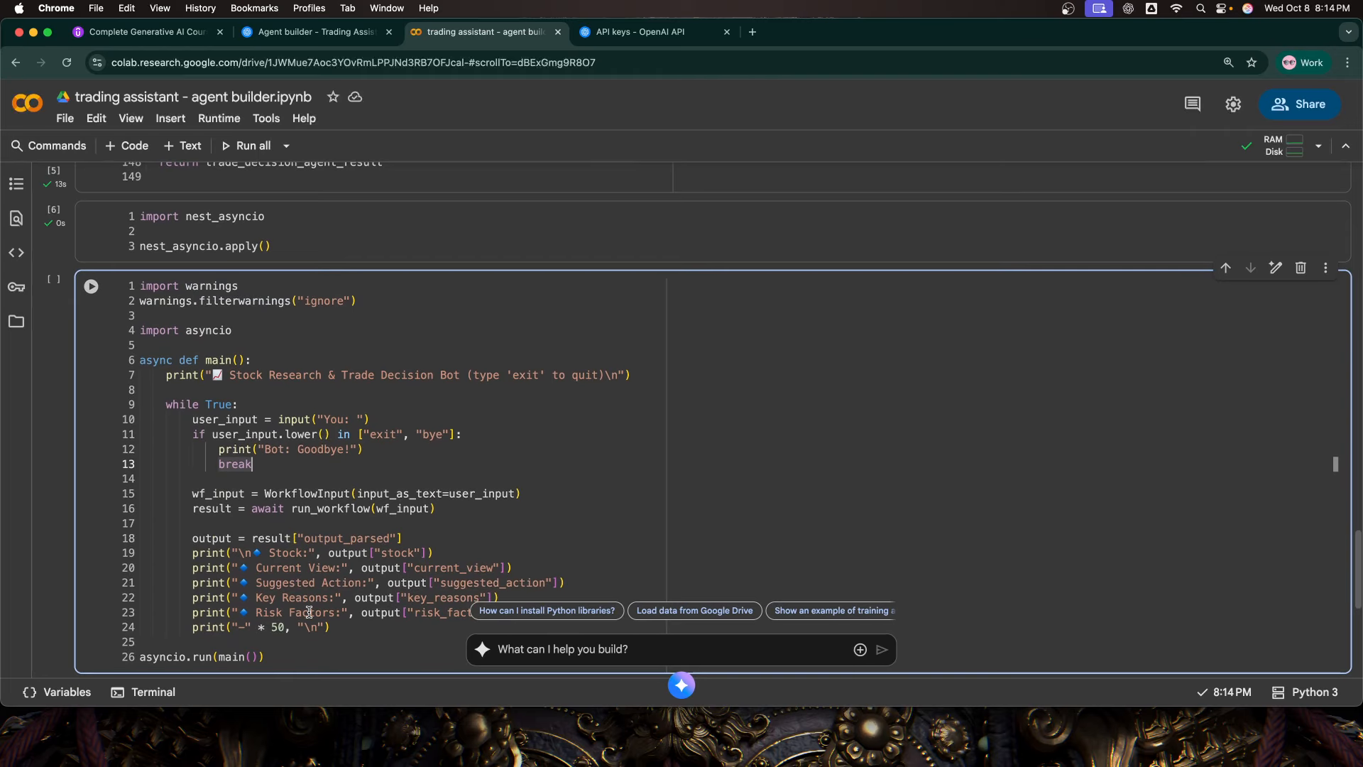
left_click_drag(368, 304, 139, 285)
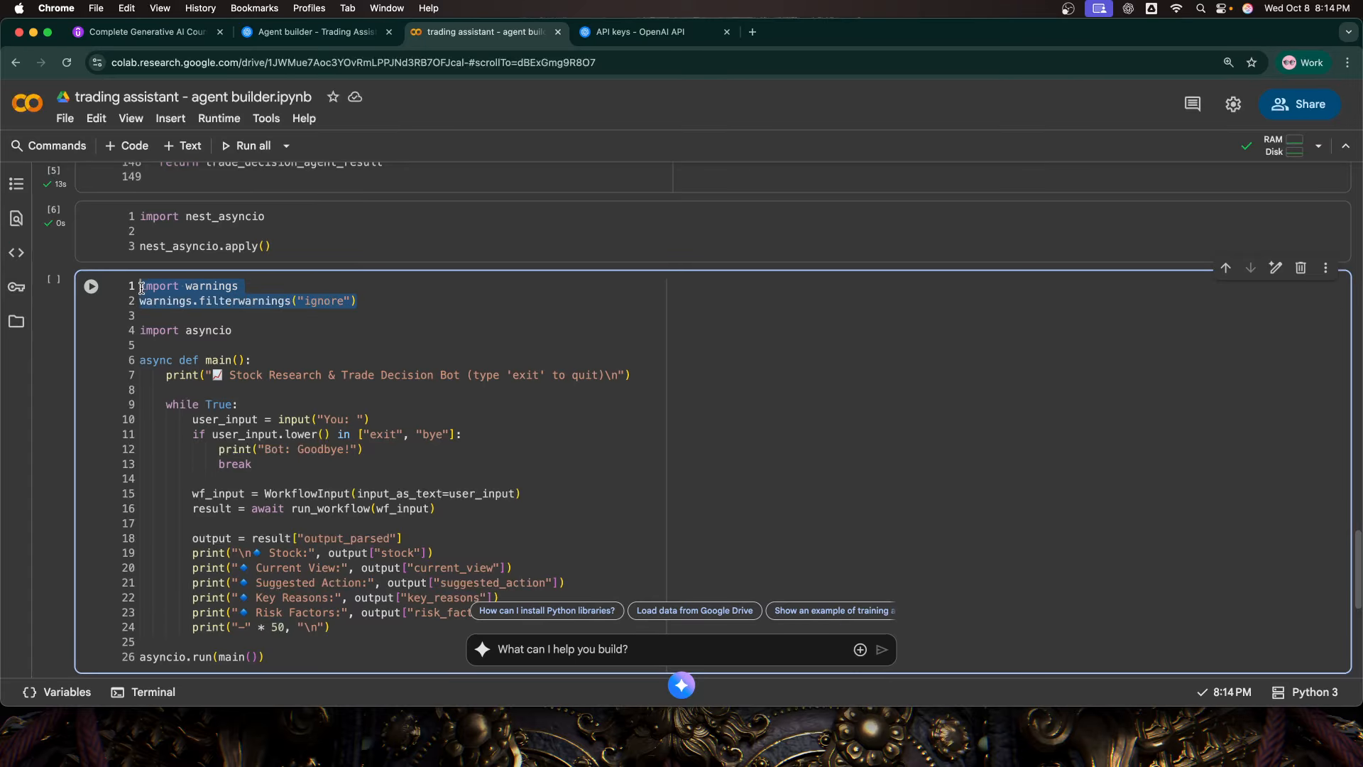
left_click(397, 353)
scroll(402, 355, "down", 3)
left_click(656, 368)
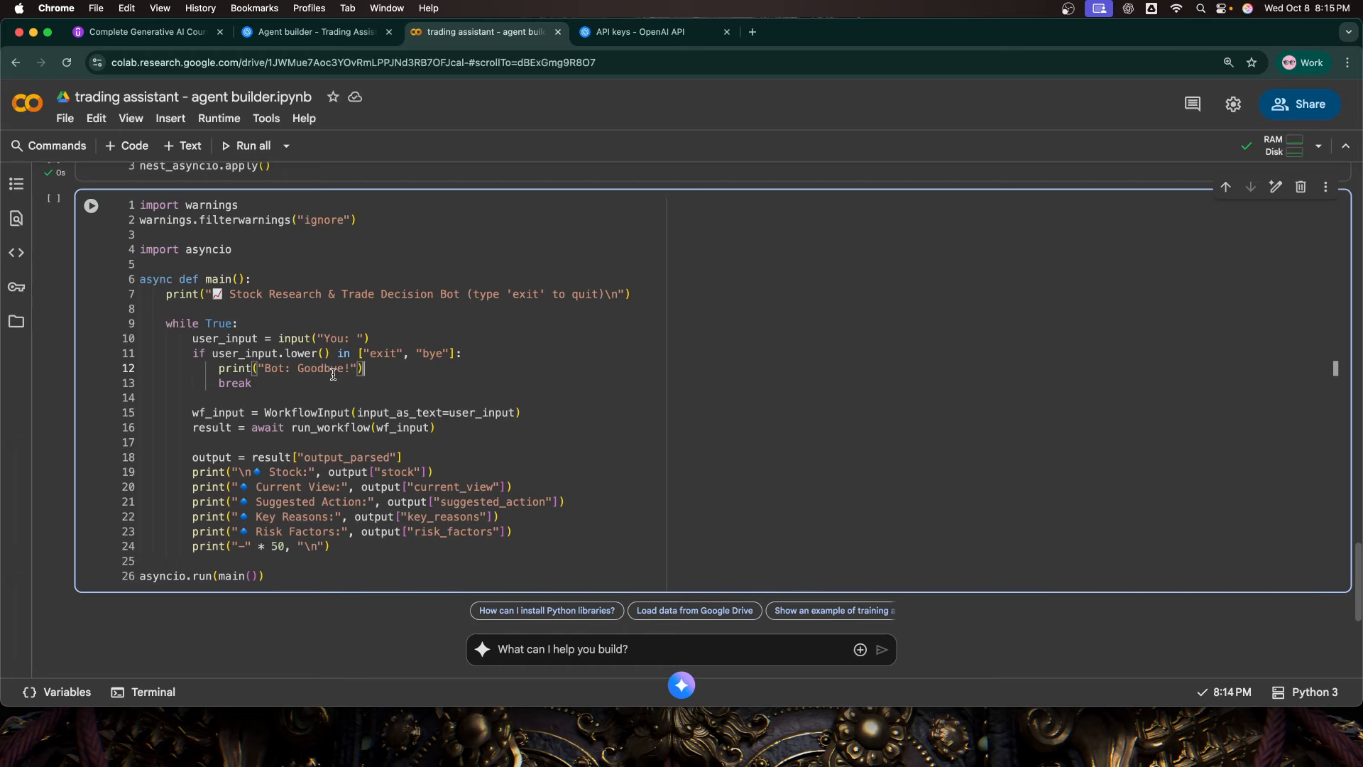
scroll(384, 428, "down", 1)
left_click(529, 457)
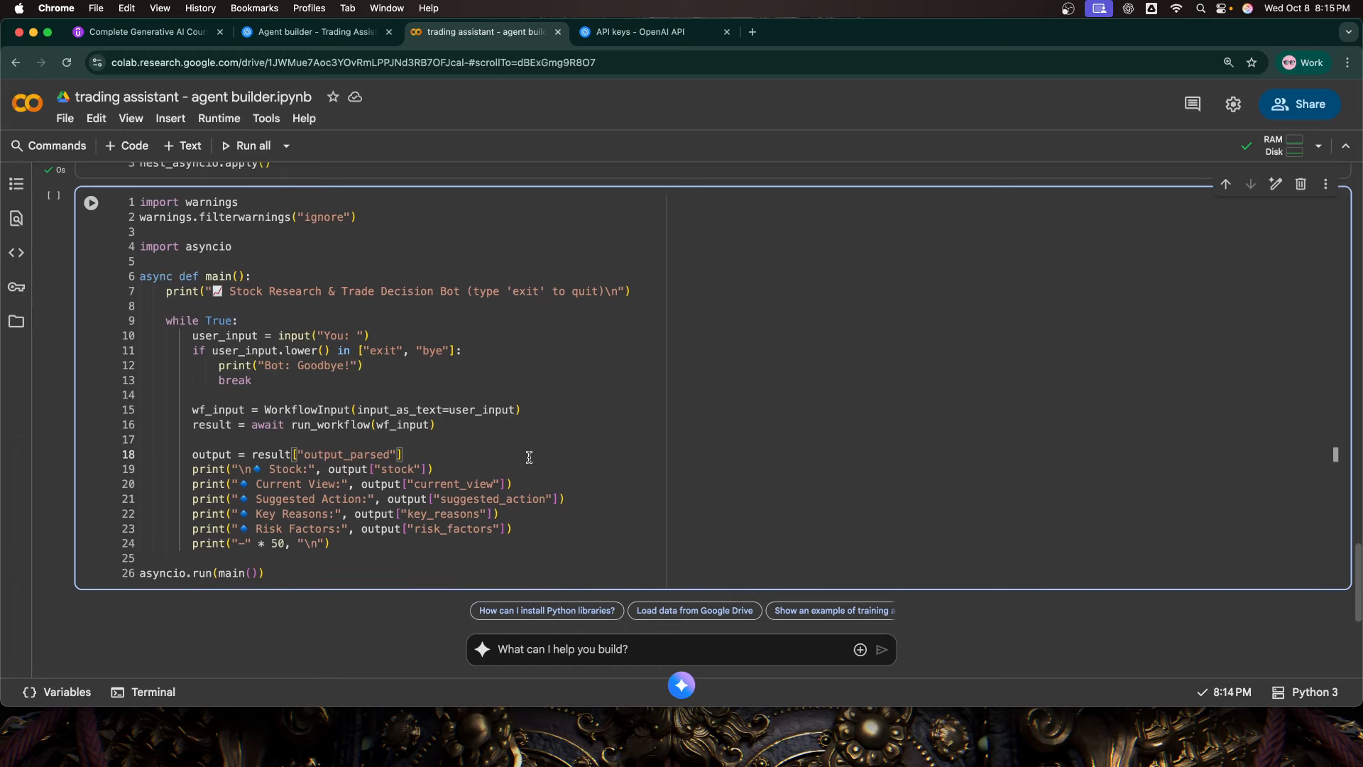
Step: Run the chat loop cell and submit "Nvidia" as the stock query at the bot's input prompt
key("shift+Return")
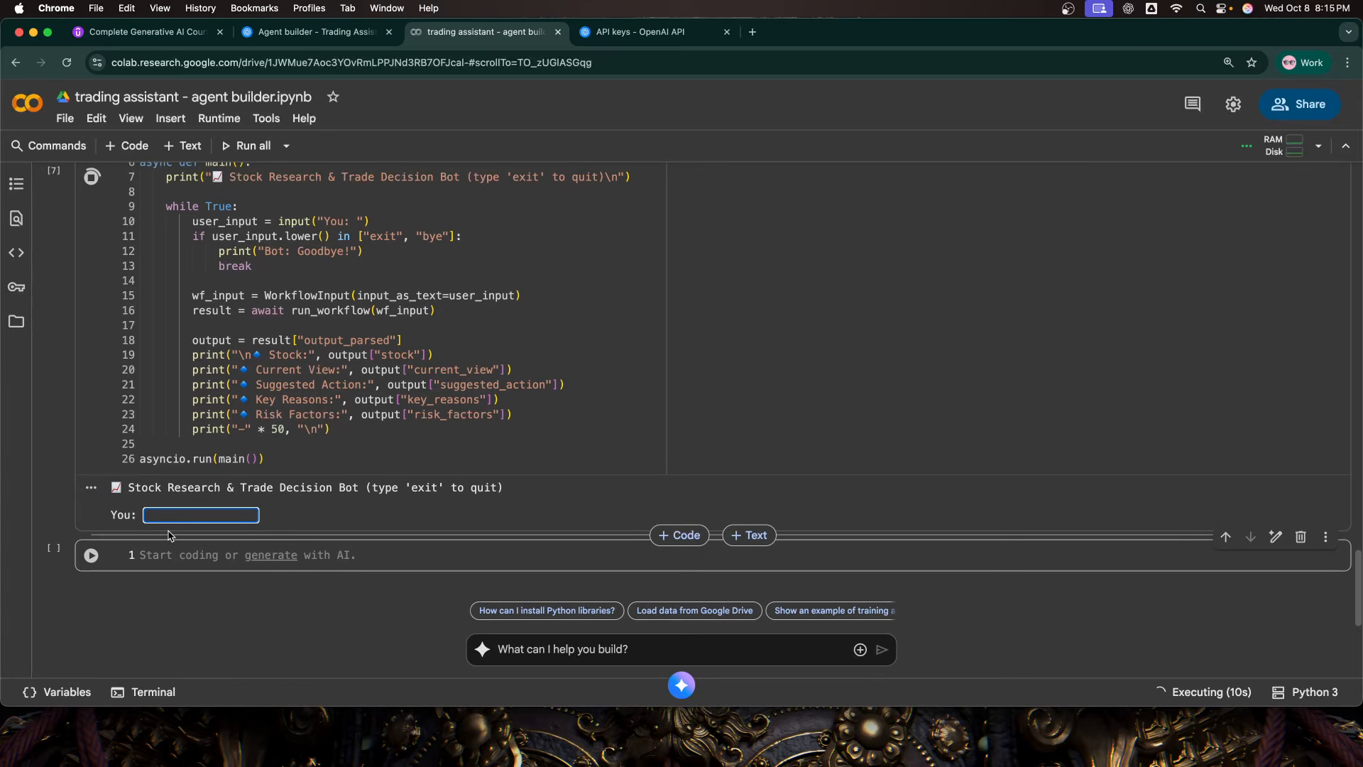
type("Nvidia")
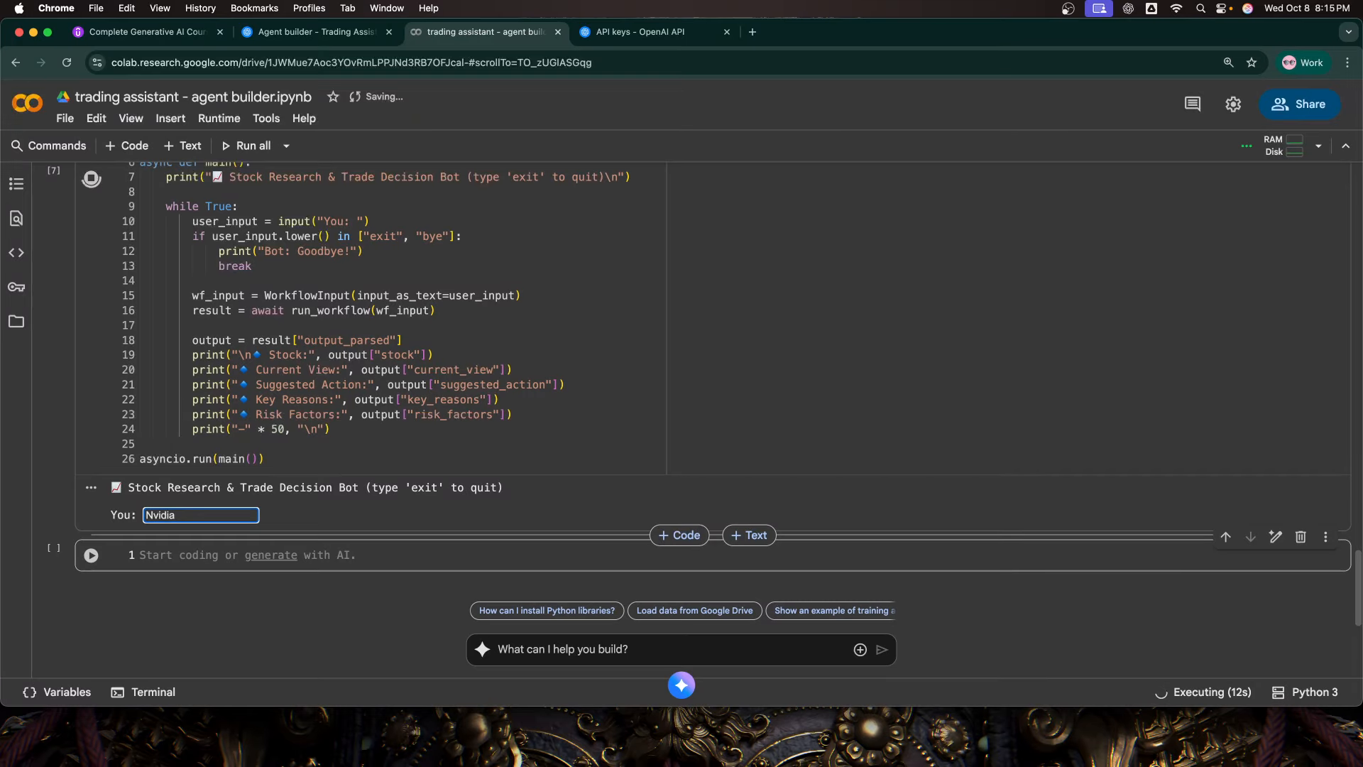
key("Return")
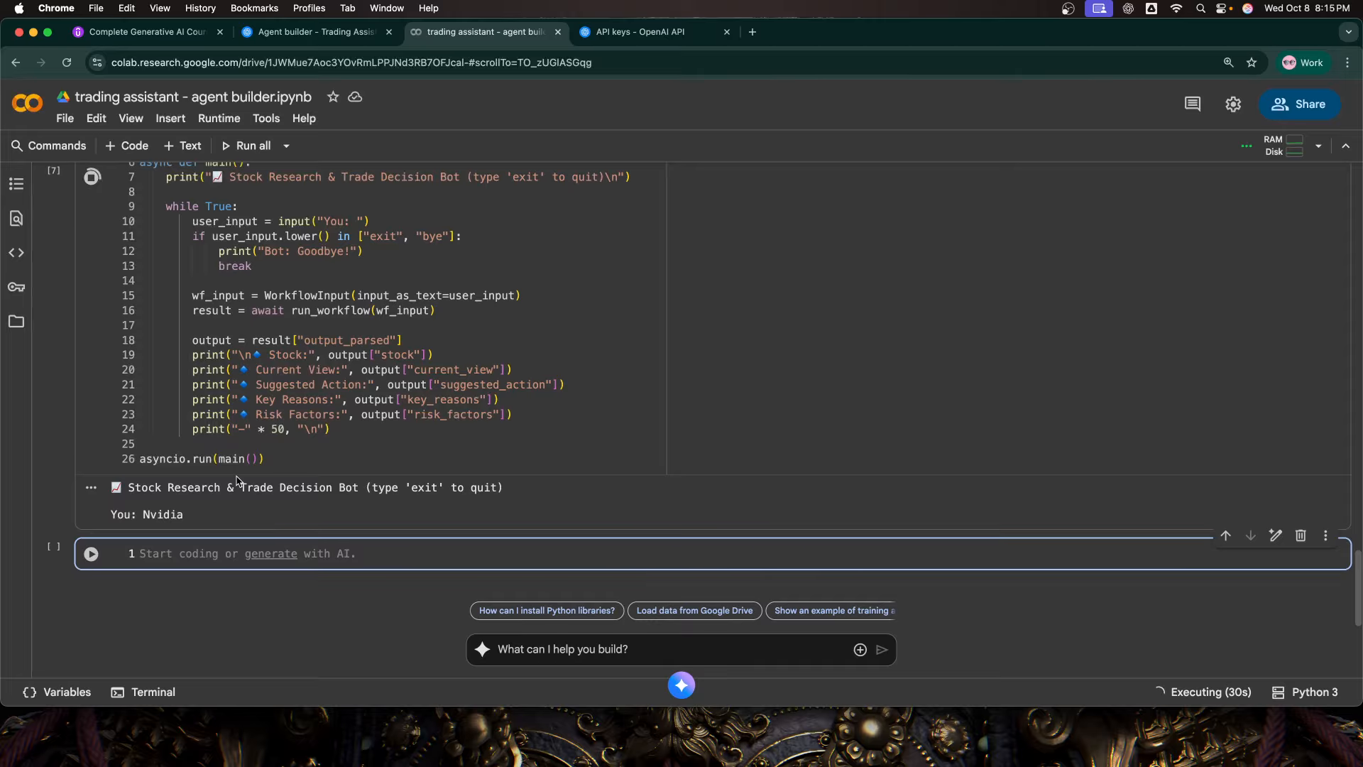
scroll(236, 481, "up", 15)
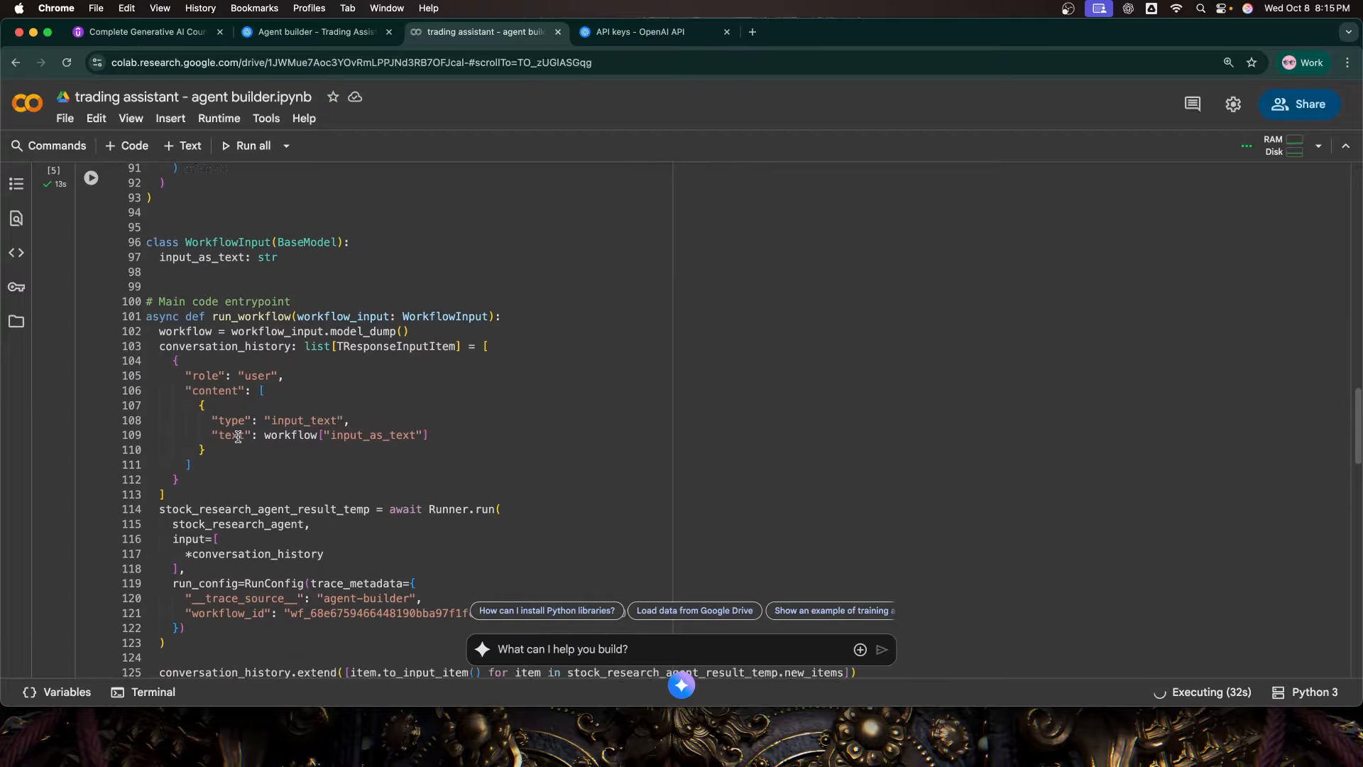
Step: Examine the stock_research_agent_result block and its output_parsed entry in the workflow cell
scroll(238, 437, "down", 8)
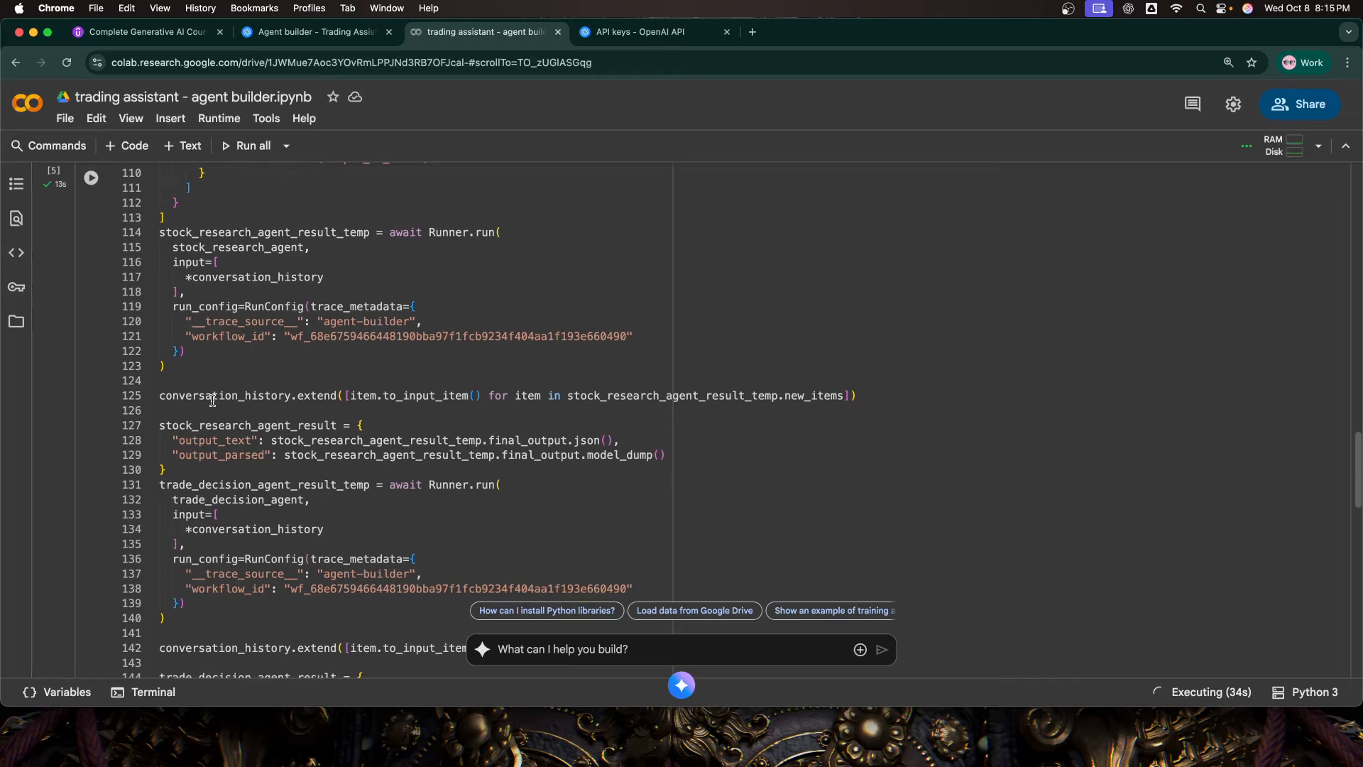
double_click(203, 425)
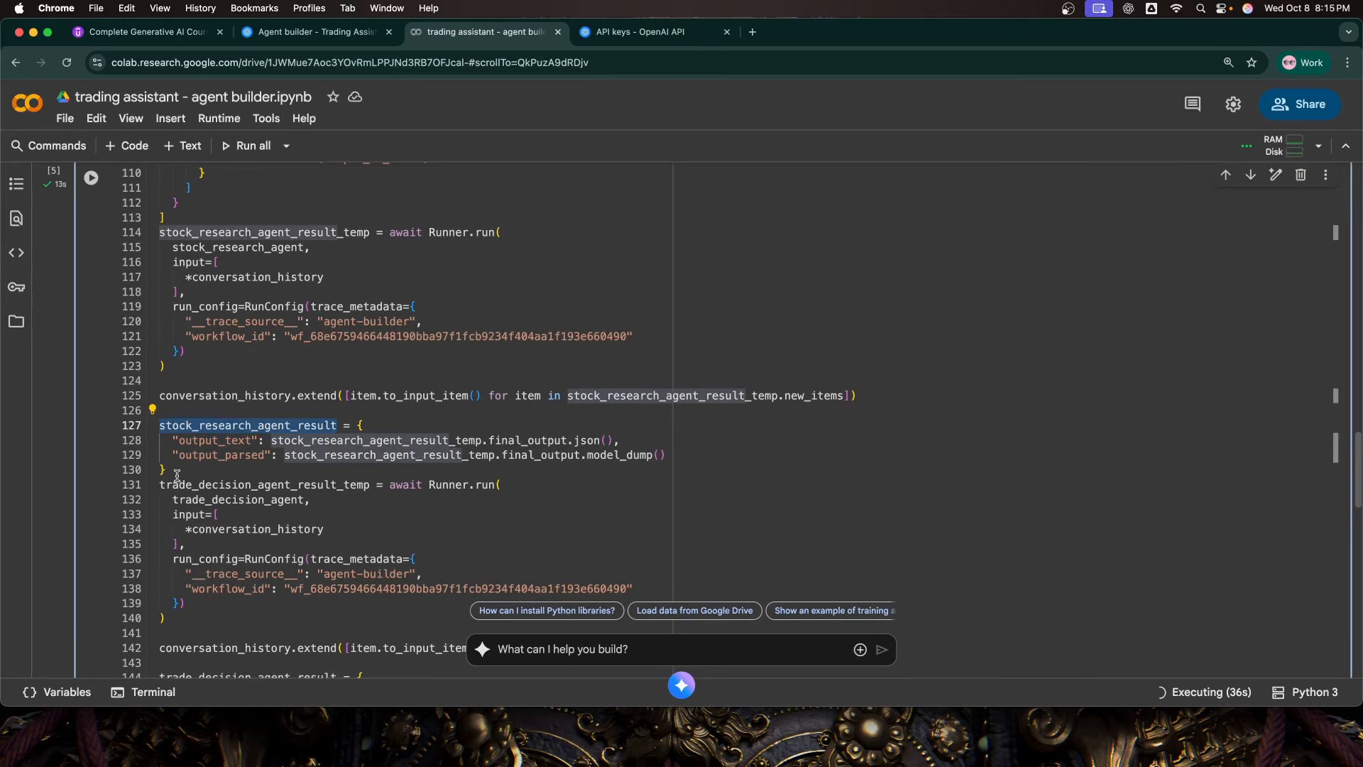
scroll(176, 472, "down", 1)
left_click(181, 445)
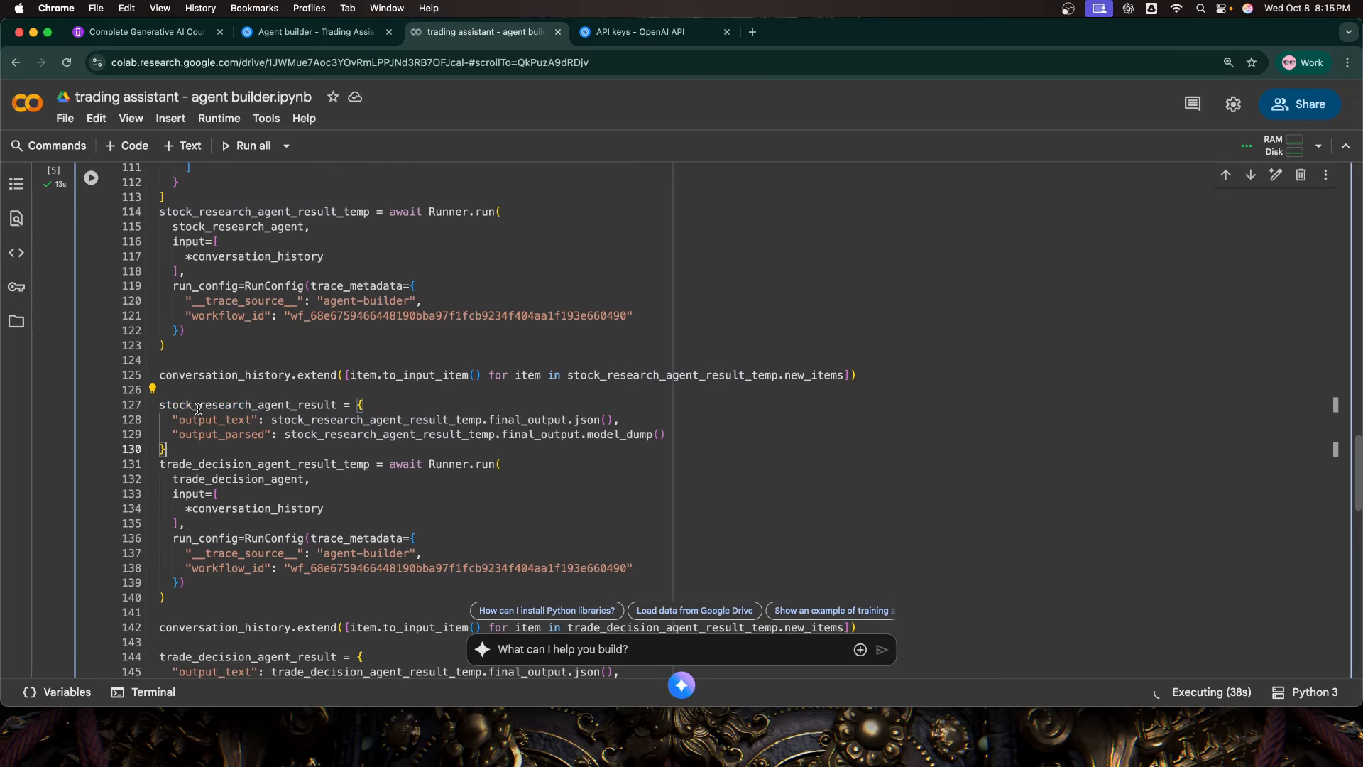
double_click(198, 406)
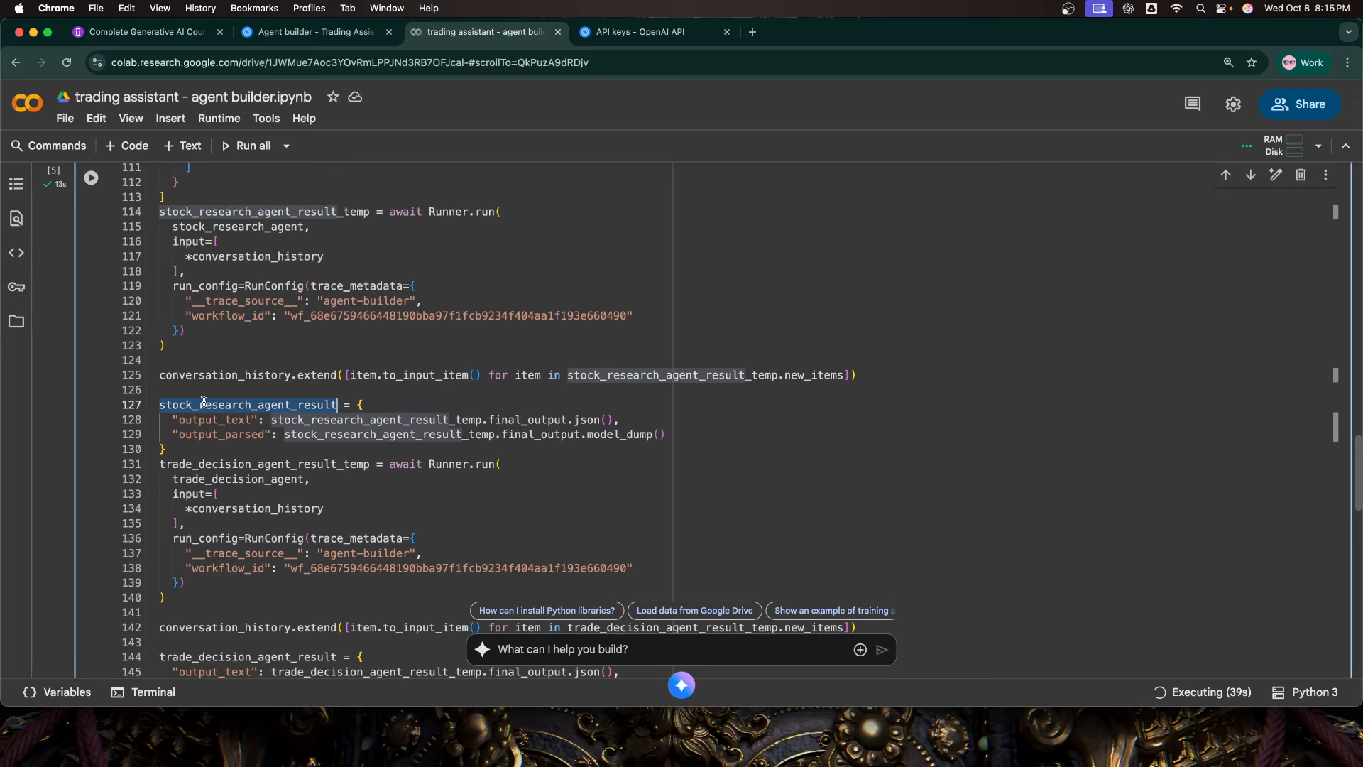
double_click(220, 436)
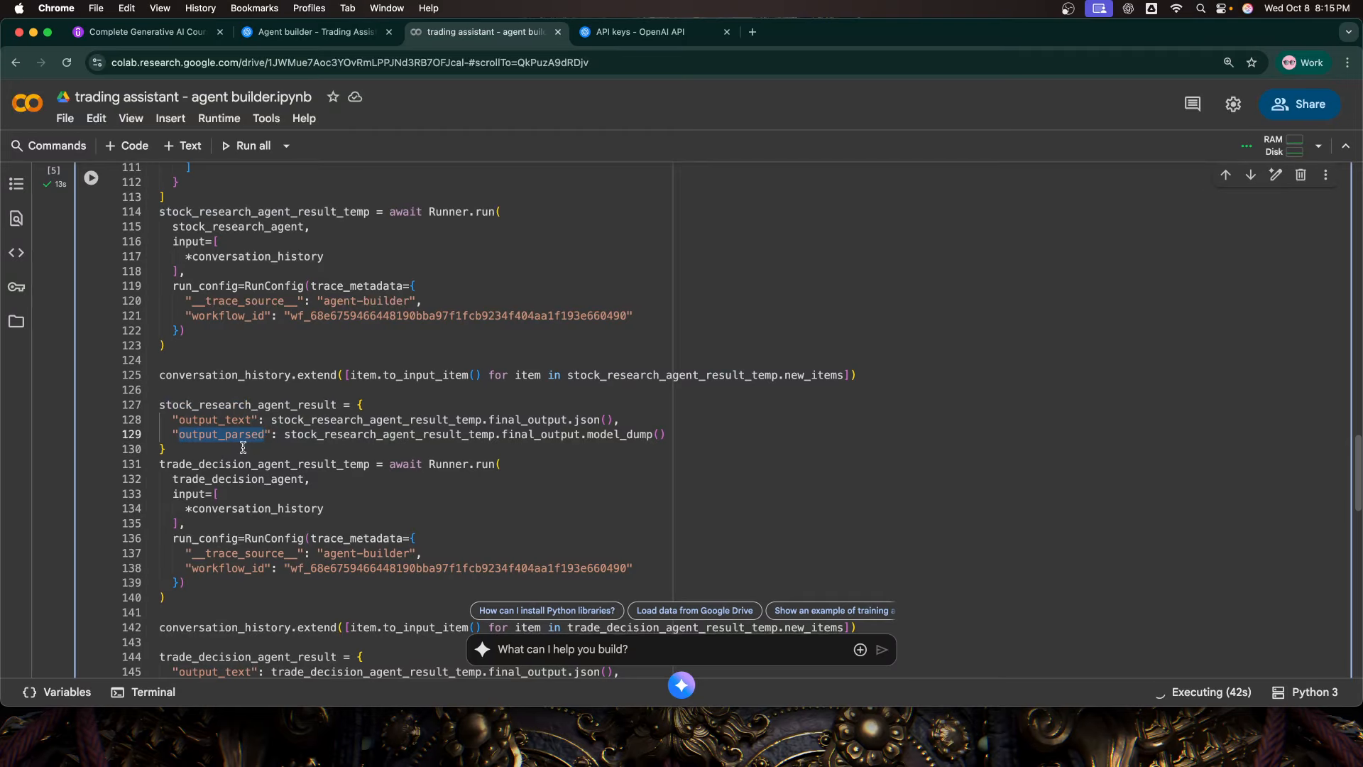
scroll(244, 448, "down", 15)
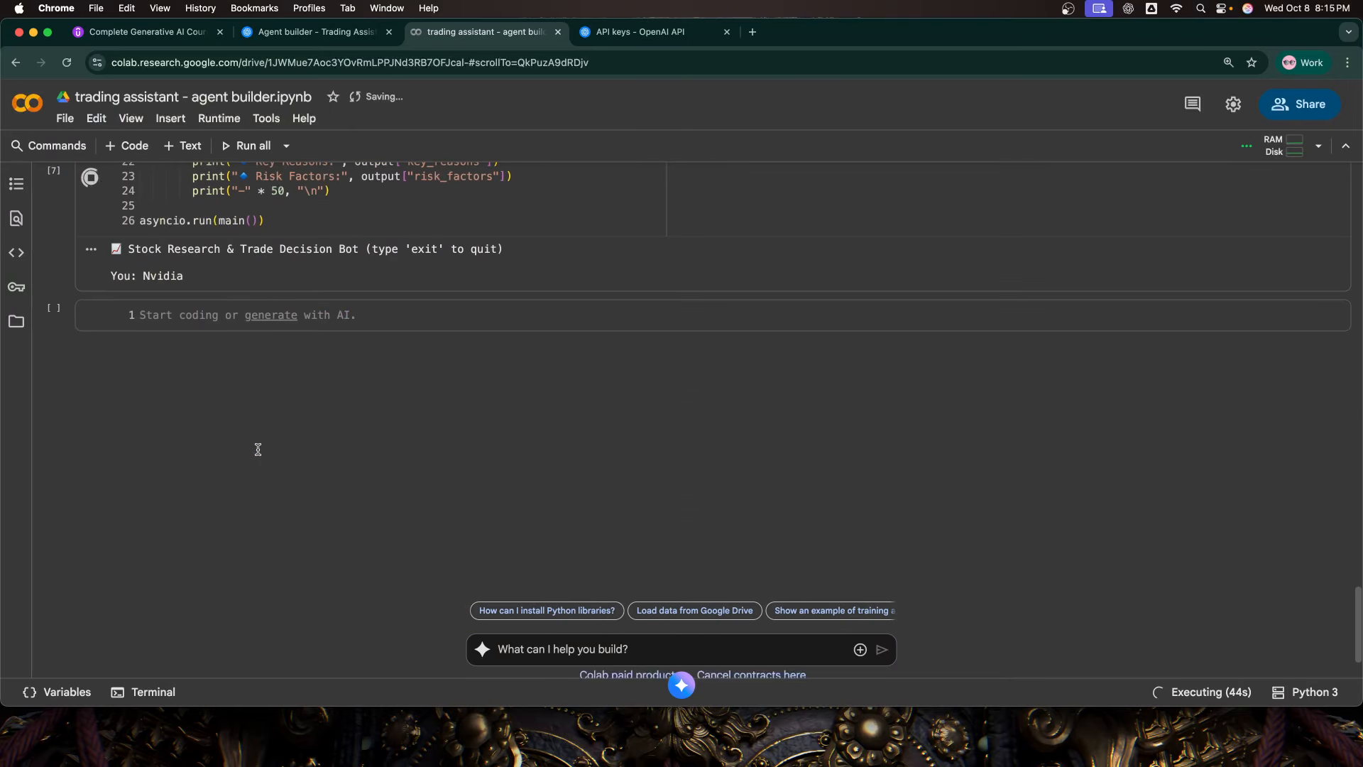
Step: Look over the chat loop cell from its imports to its print lines while the Nvidia query runs
scroll(258, 449, "up", 3)
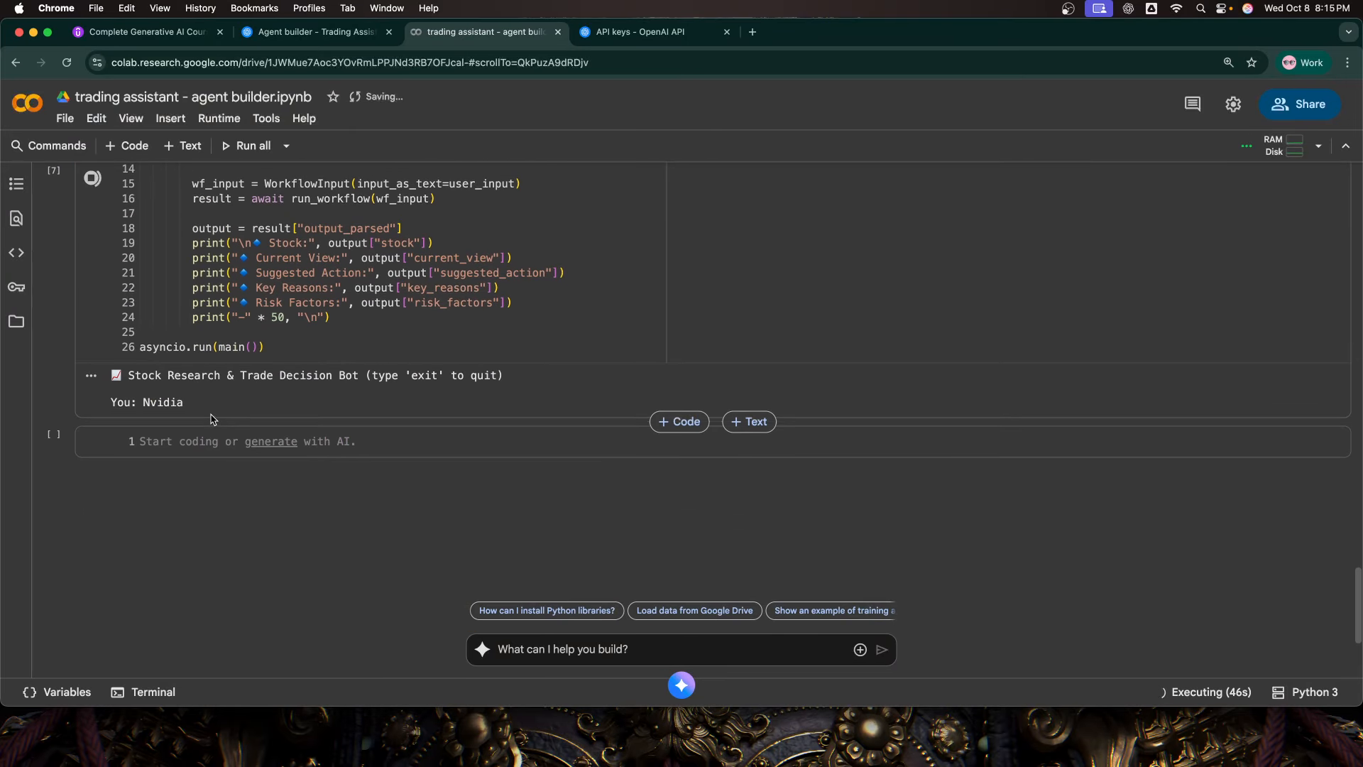
scroll(256, 419, "up", 2)
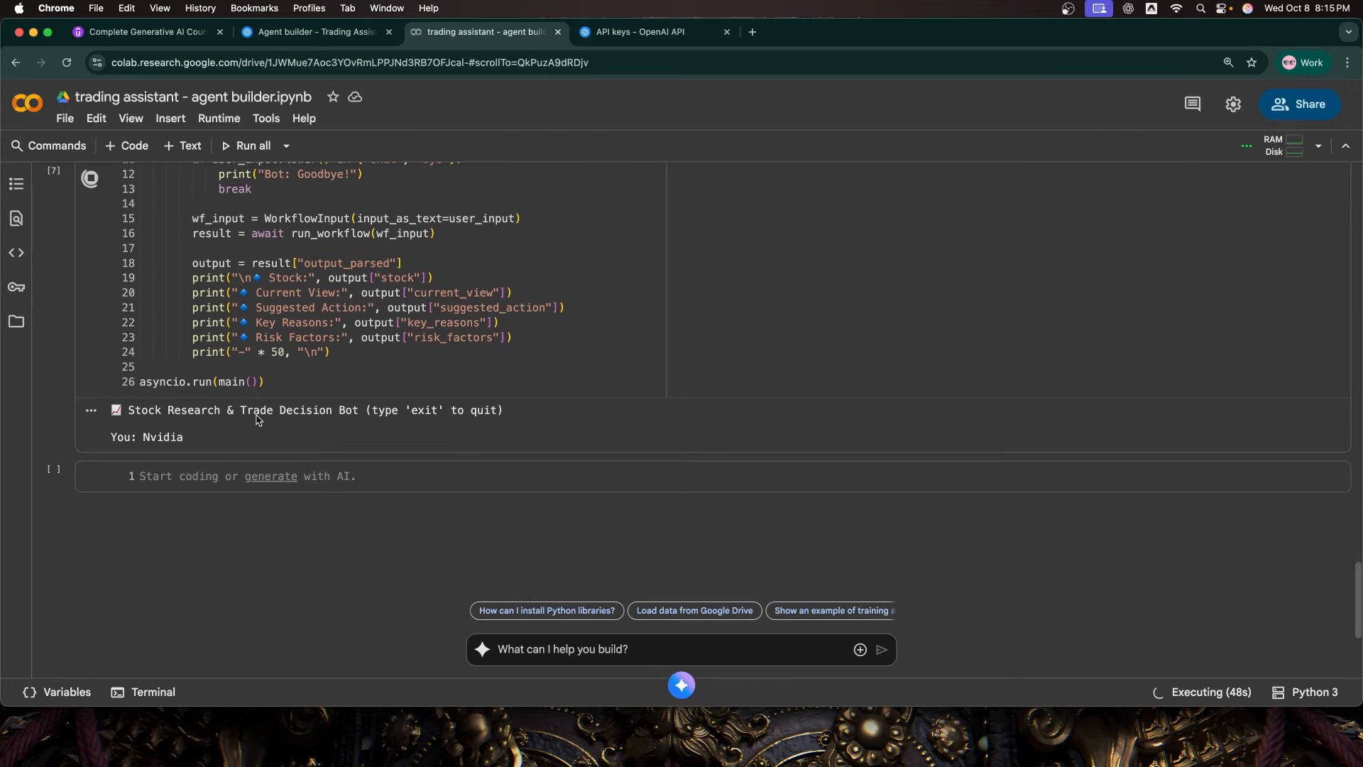
scroll(257, 416, "up", 2)
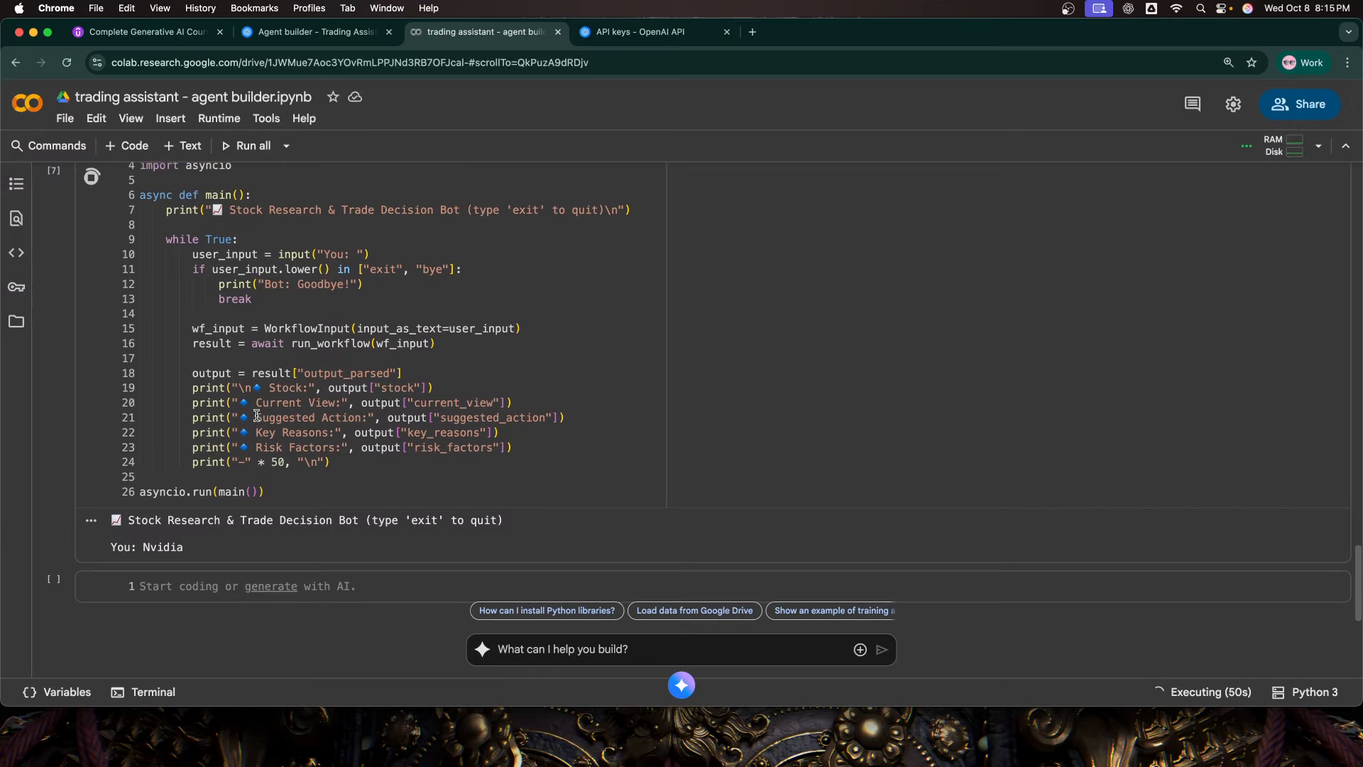
scroll(174, 543, "up", 2)
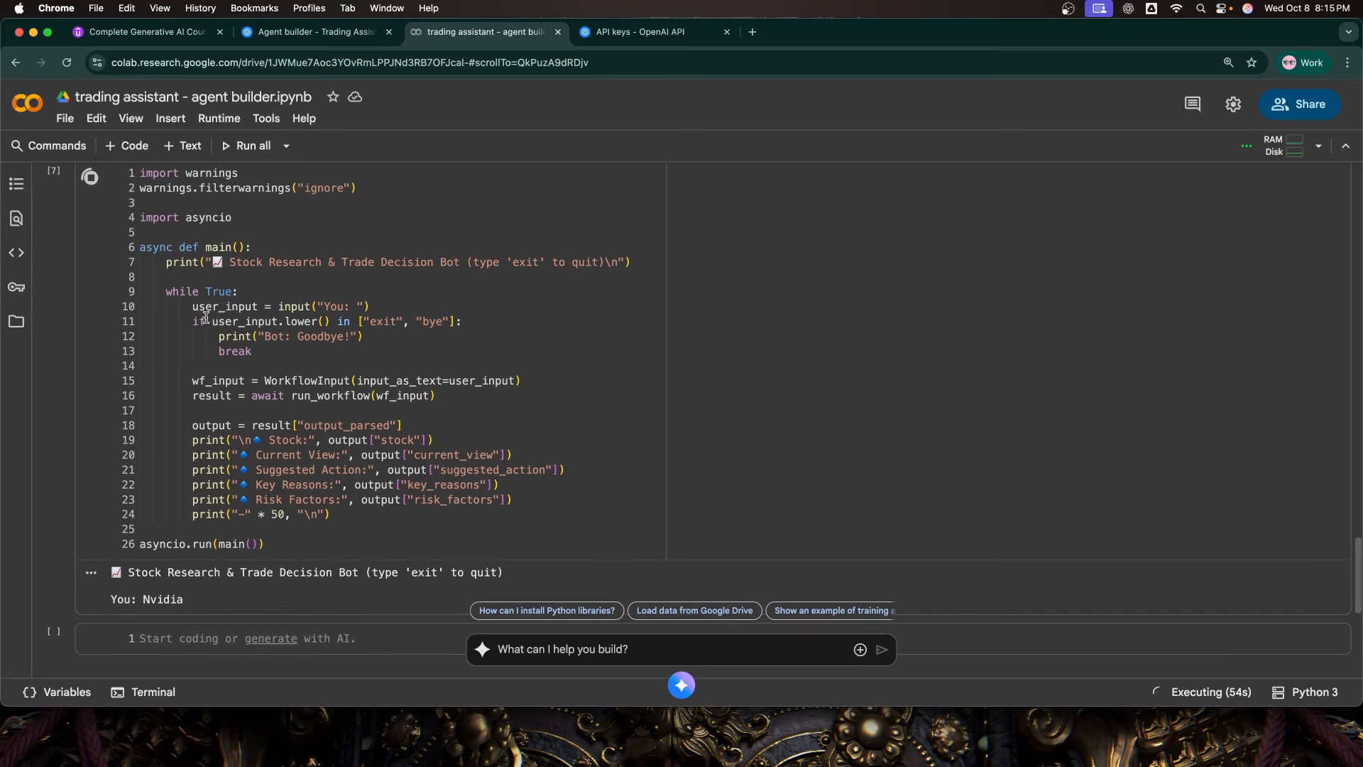
scroll(197, 306, "up", 1)
scroll(196, 306, "down", 2)
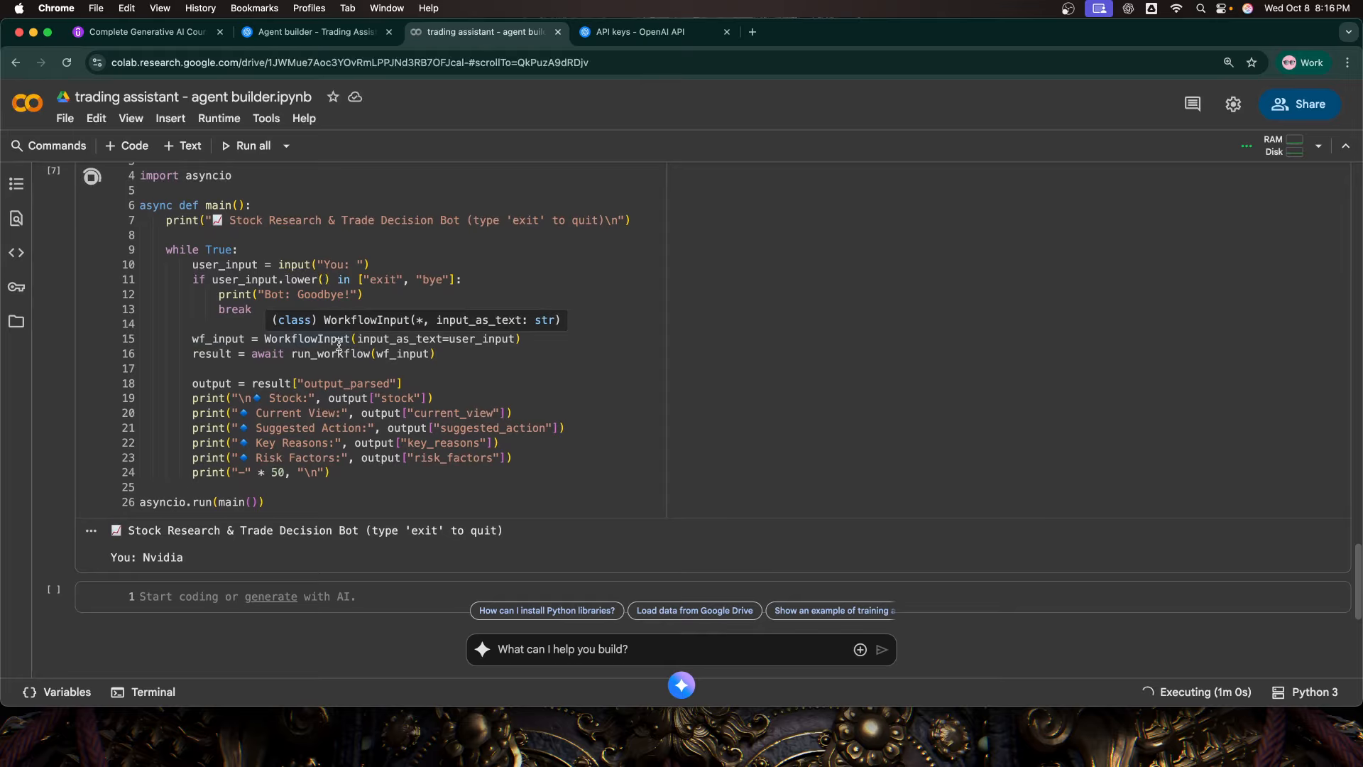
scroll(341, 355, "up", 6)
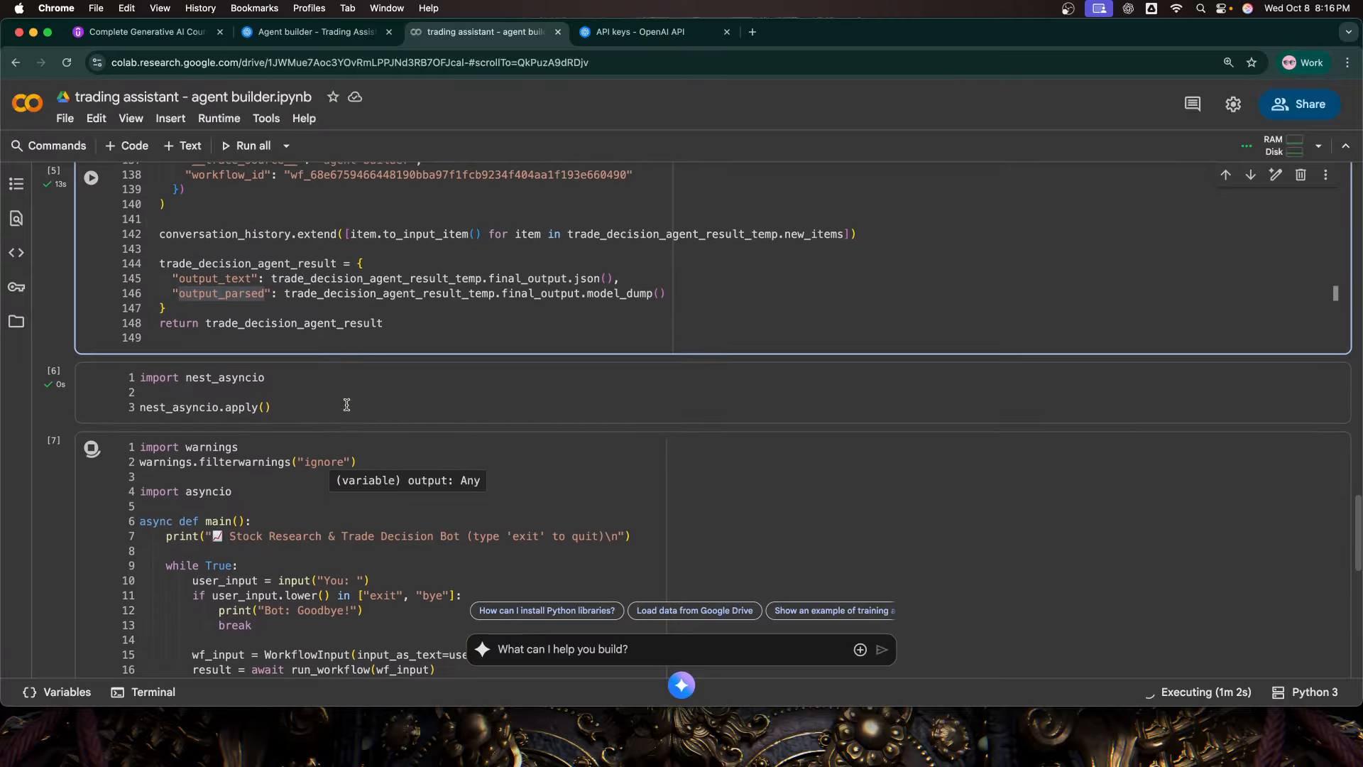
scroll(347, 405, "down", 8)
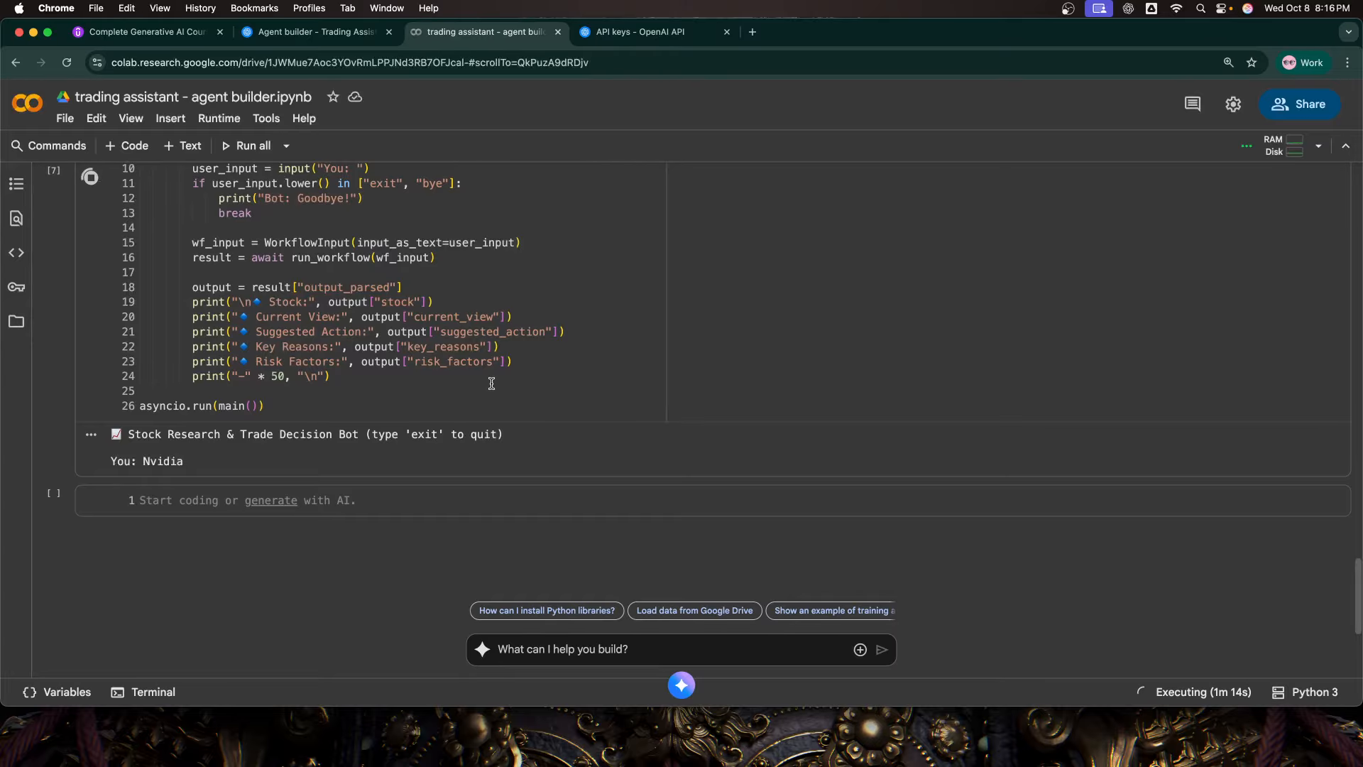
left_click(310, 363)
scroll(313, 376, "up", 1)
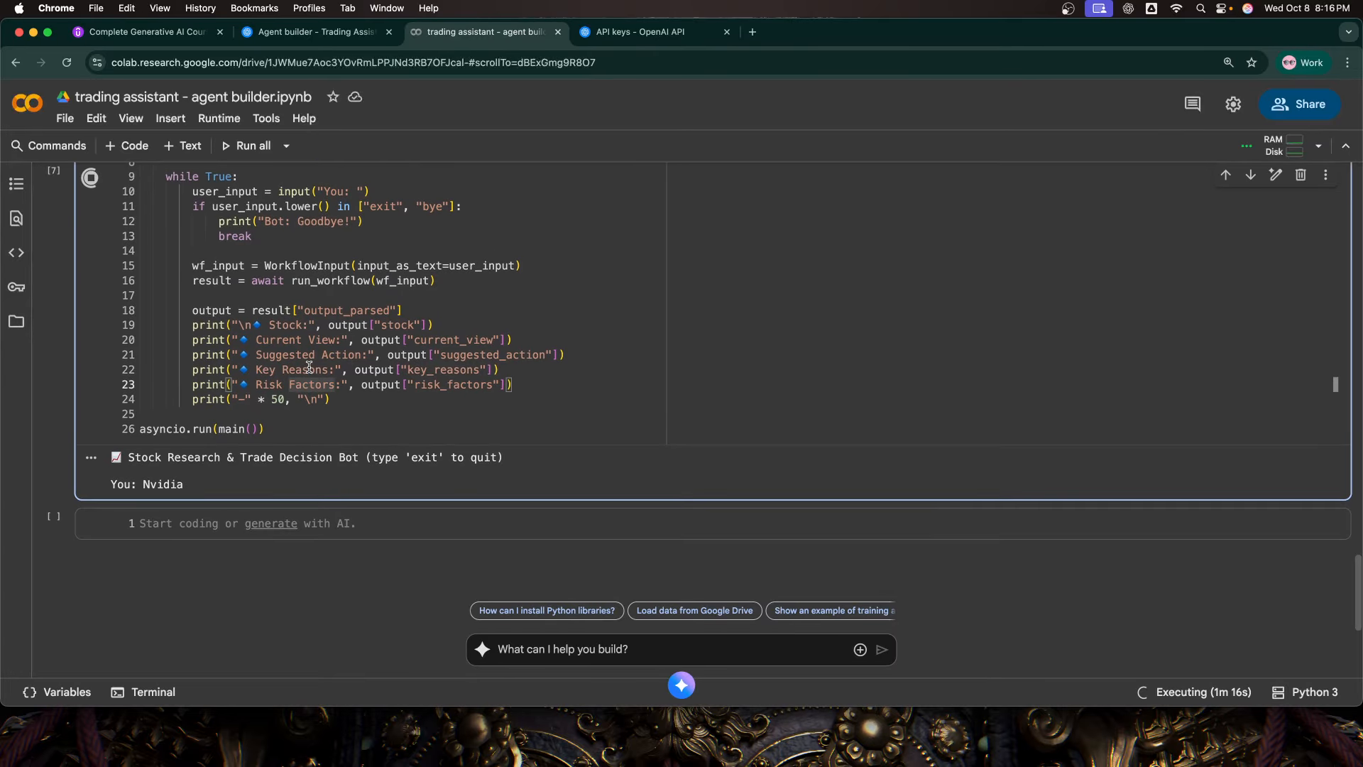
left_click(326, 396)
scroll(326, 395, "up", 1)
scroll(326, 395, "up", 1)
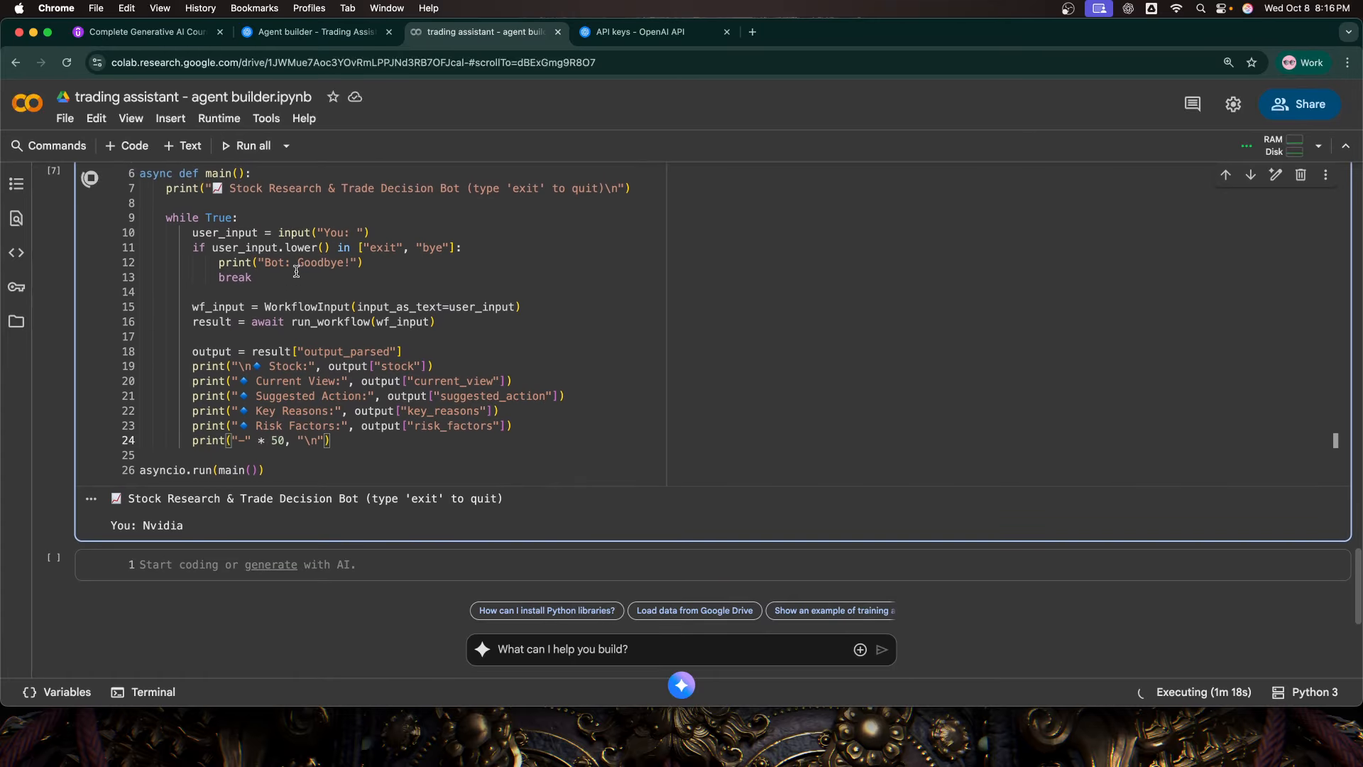
Step: Trace user_input through WorkflowInput and run_workflow to the output_parsed fields printed by the chat loop
left_click(284, 240)
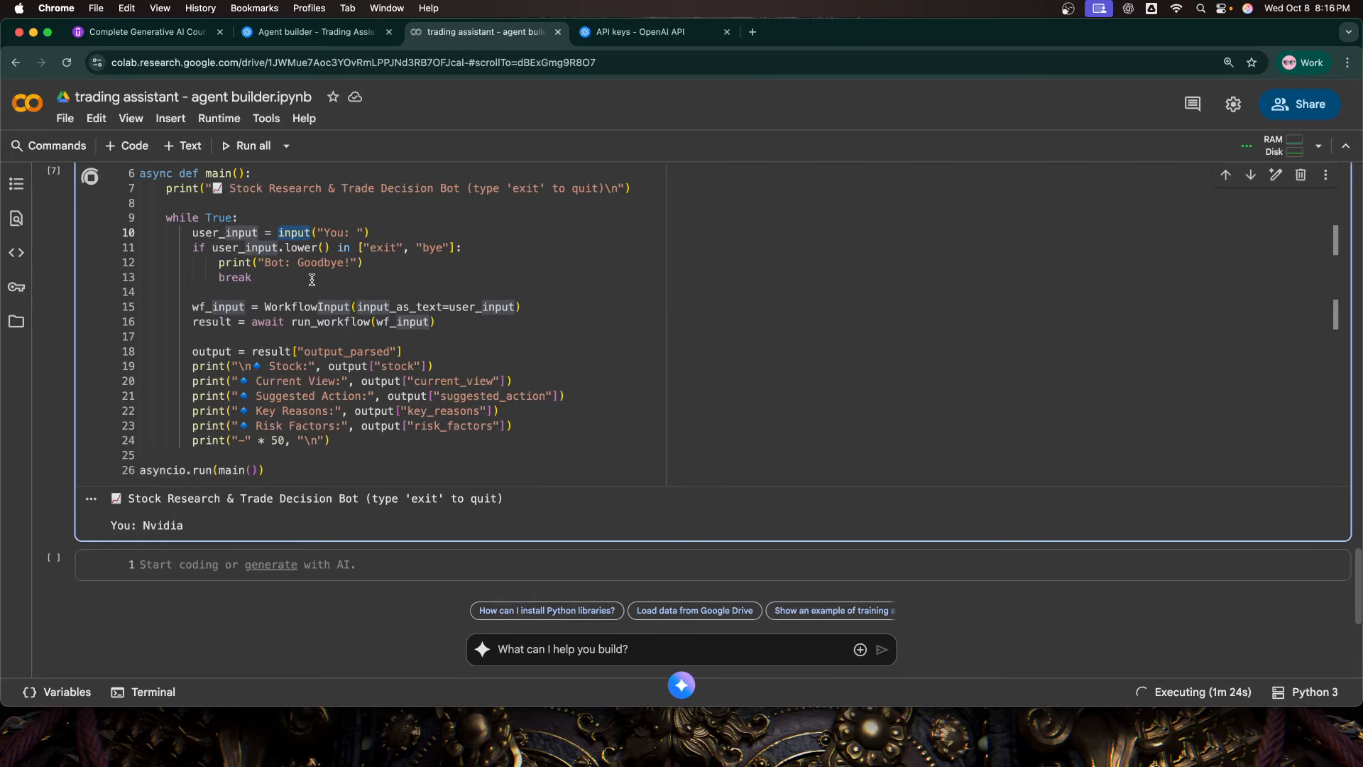
left_click(387, 238)
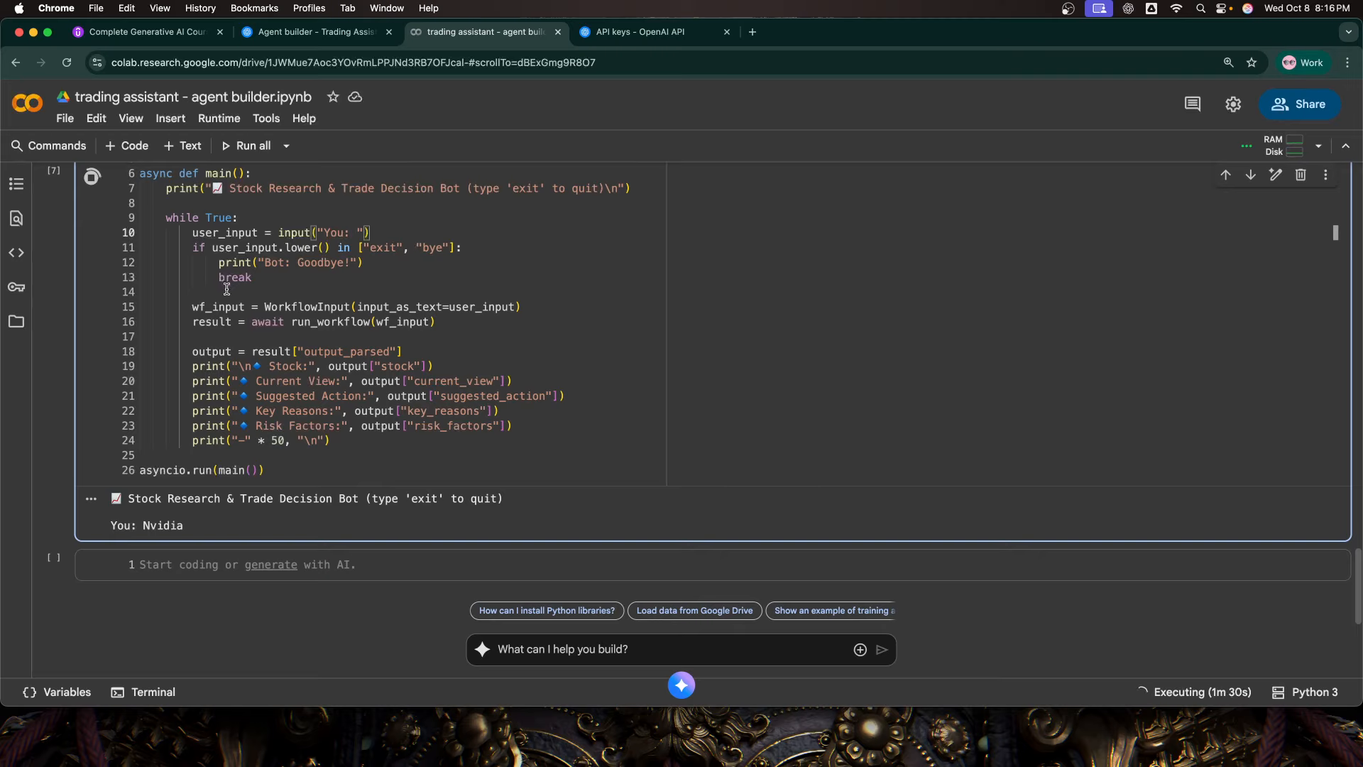
left_click(255, 309)
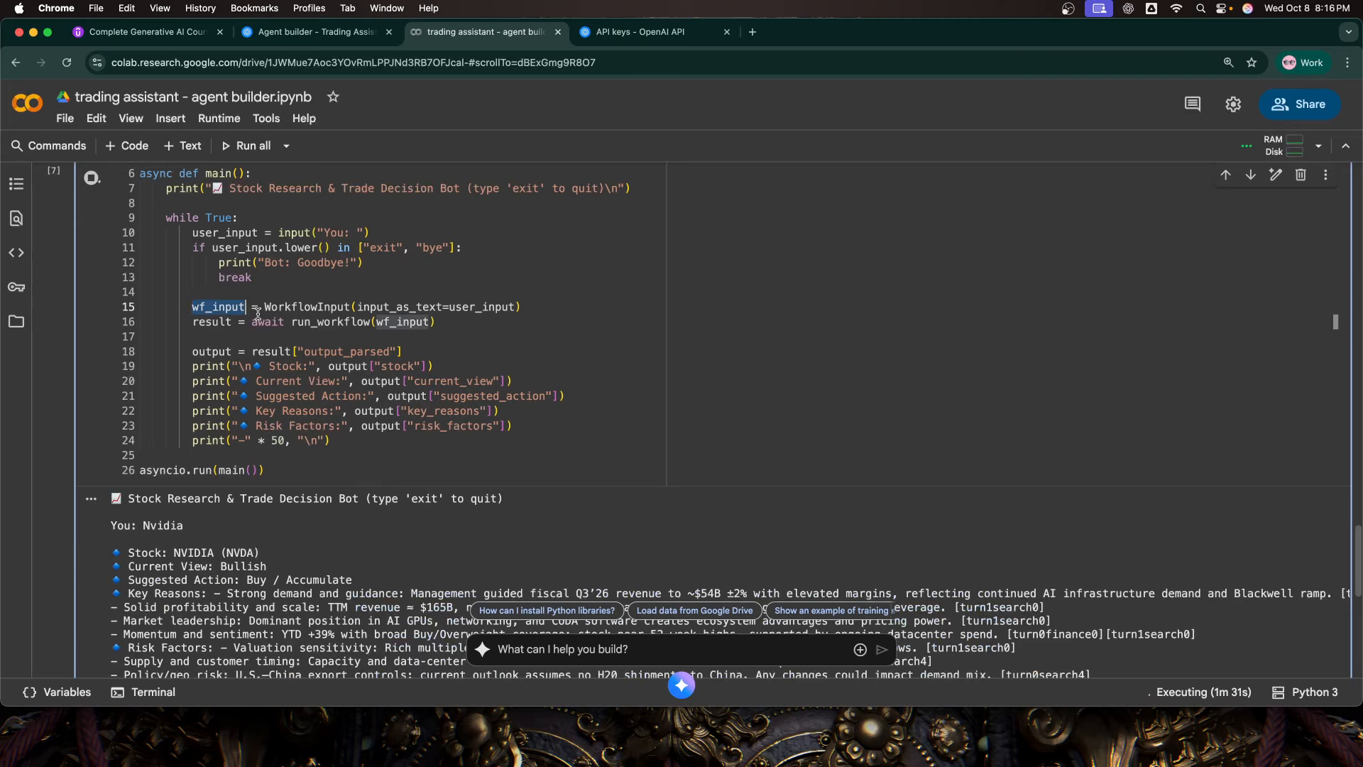
left_click(465, 307)
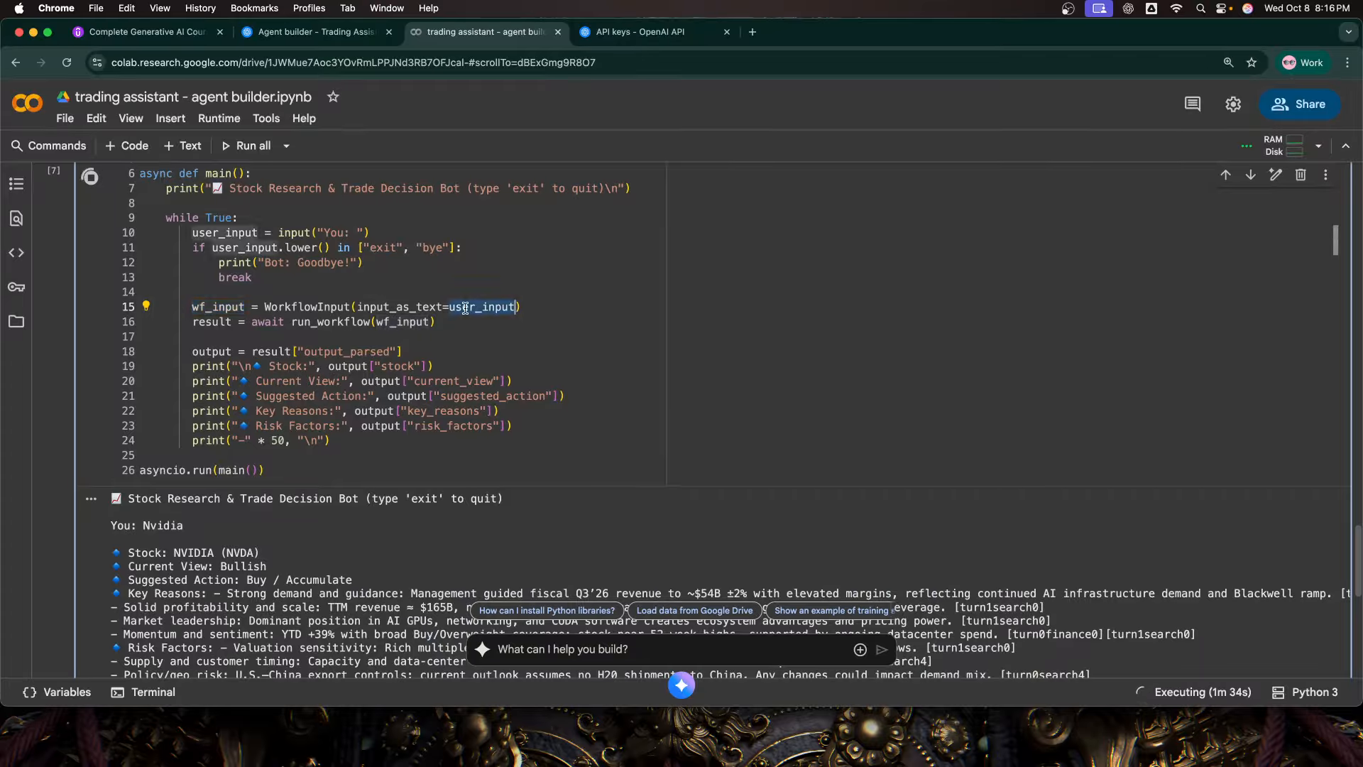
left_click(339, 322)
scroll(338, 322, "up", 16)
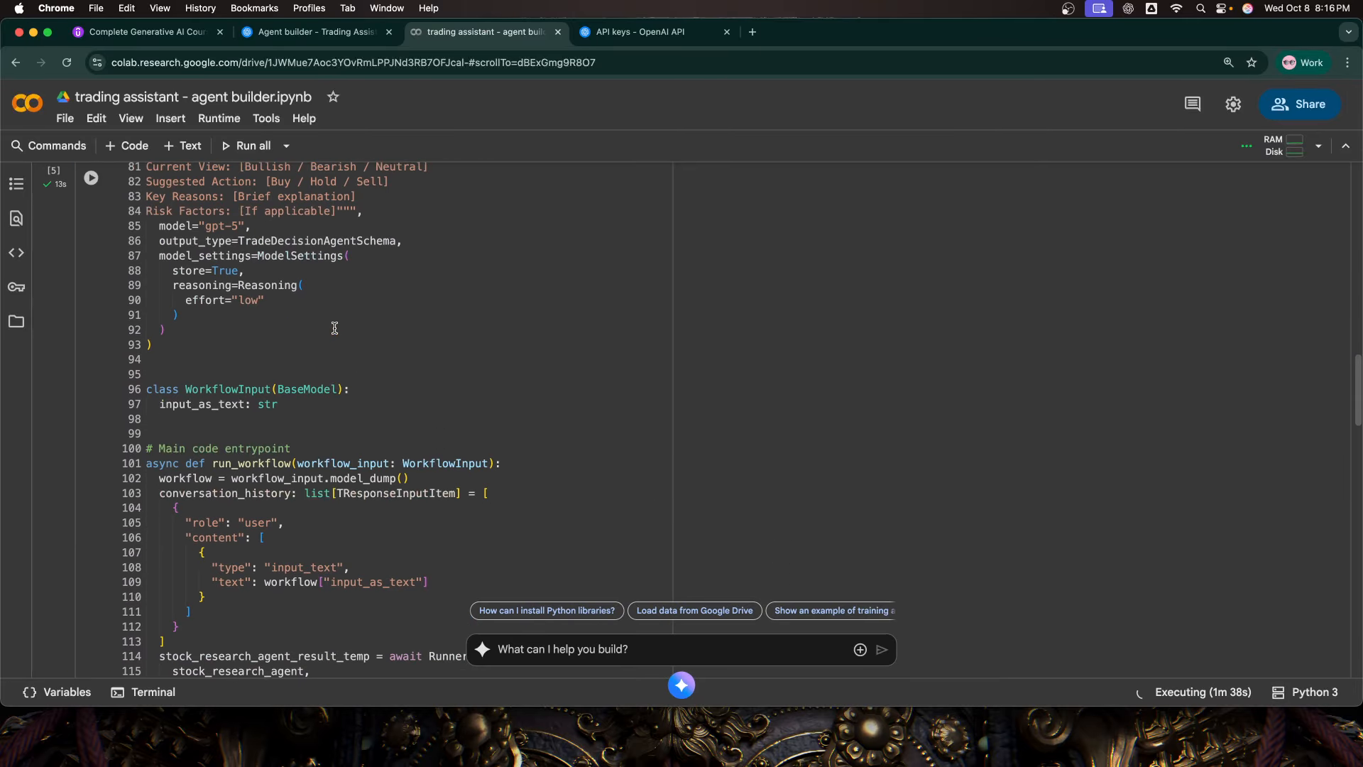
scroll(231, 447, "down", 10)
scroll(230, 447, "down", 8)
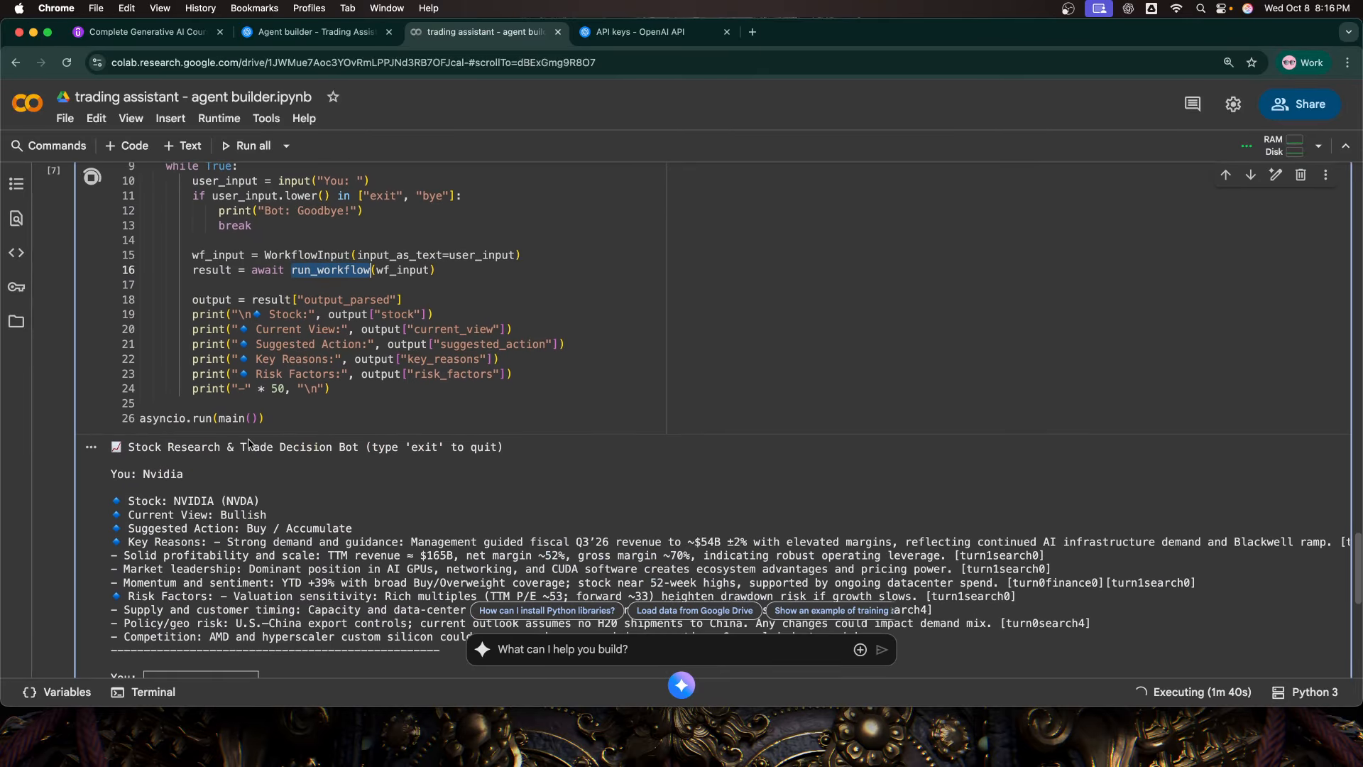
left_click(284, 303, "super")
left_click(304, 302)
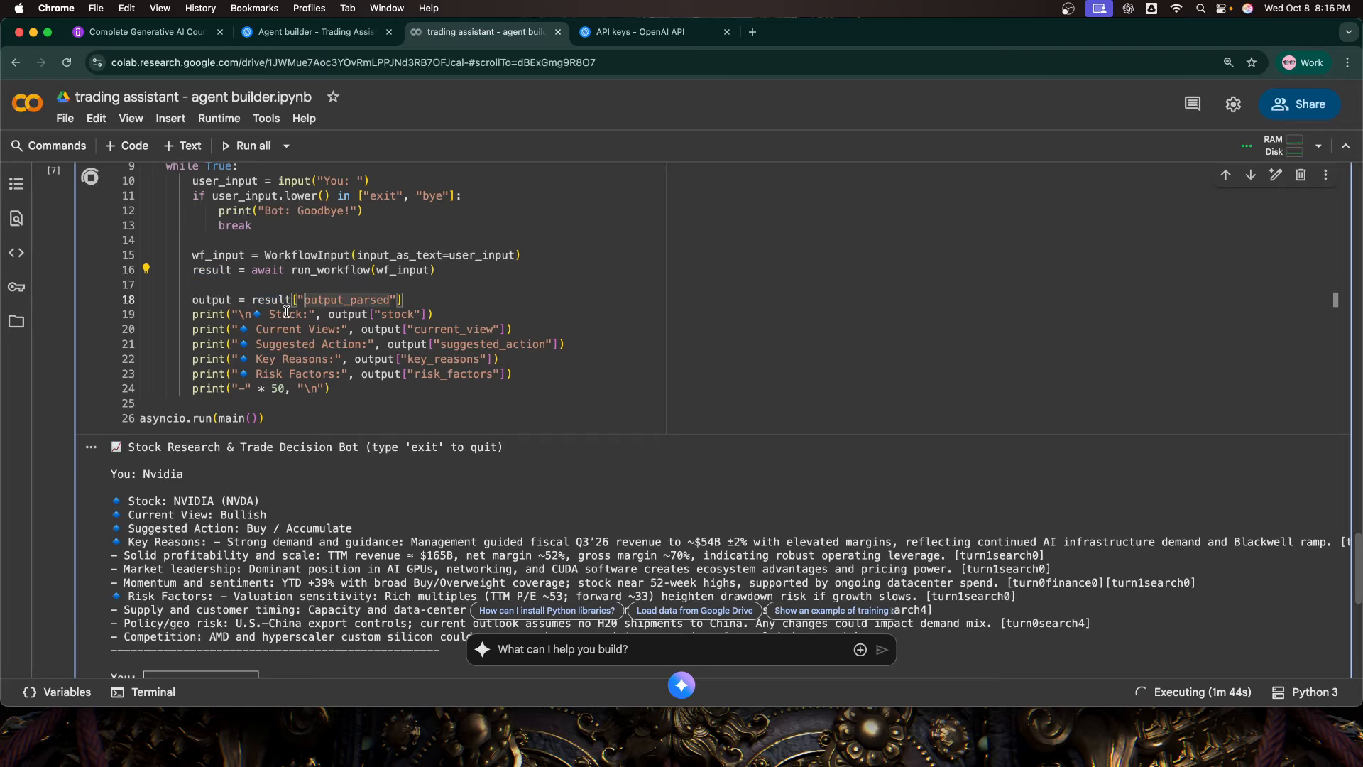
double_click(285, 313)
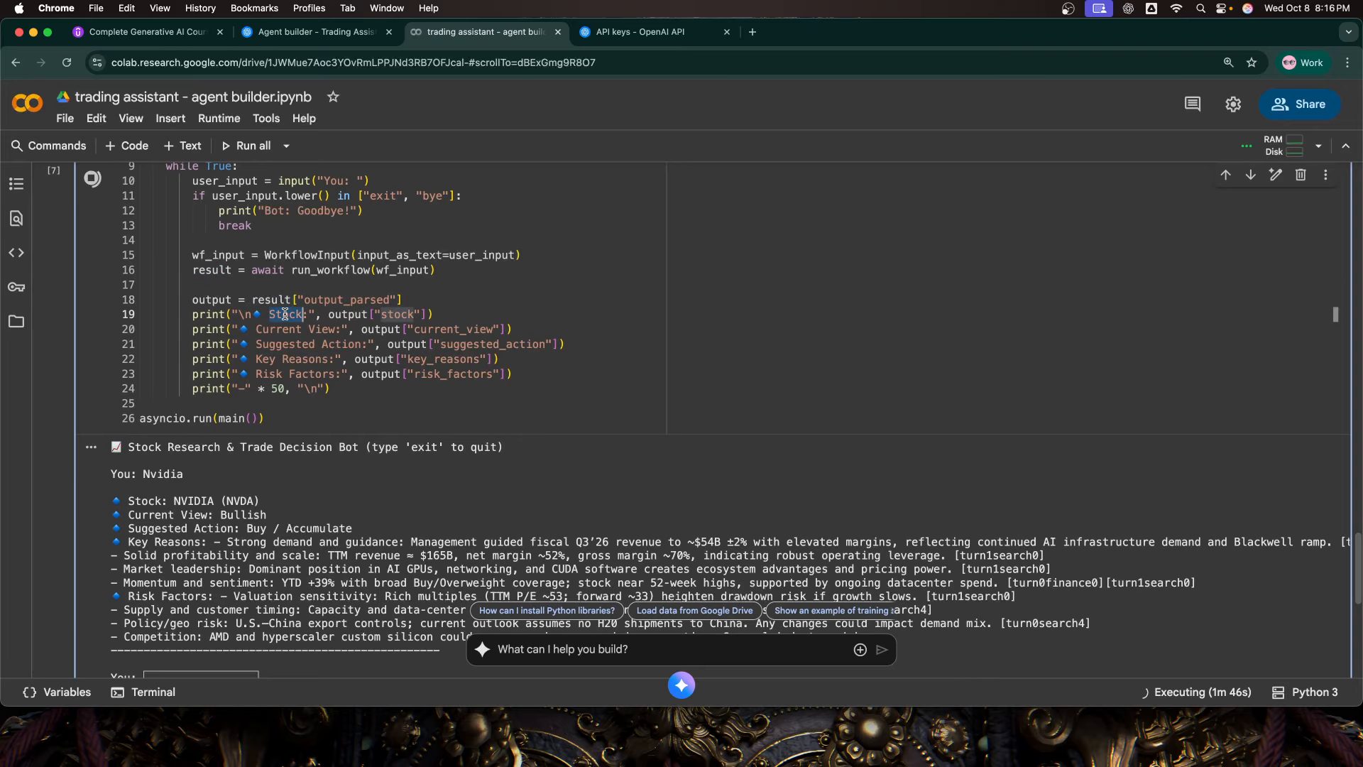
double_click(284, 327)
Step: Submit "Tesla" as the next stock query at the bot's input prompt
scroll(325, 350, "down", 3)
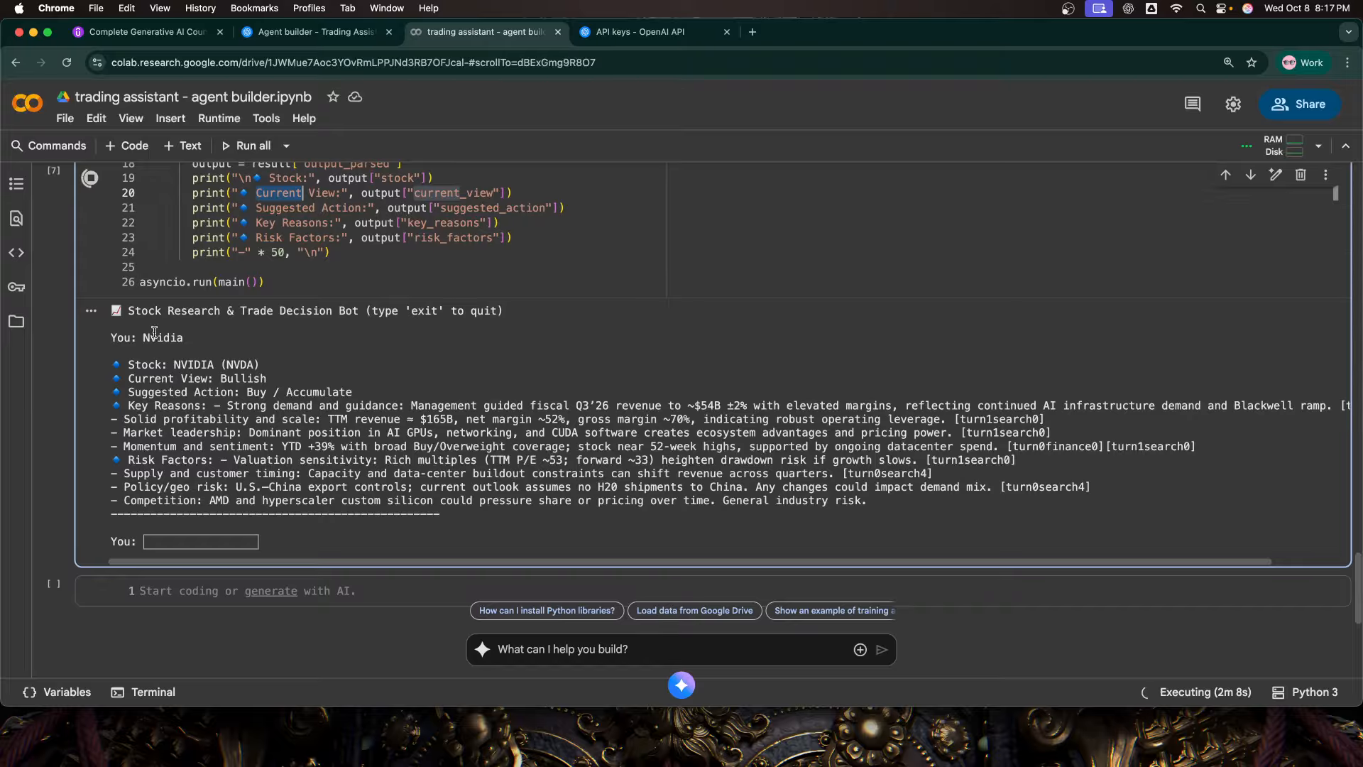
left_click(182, 542)
type("T")
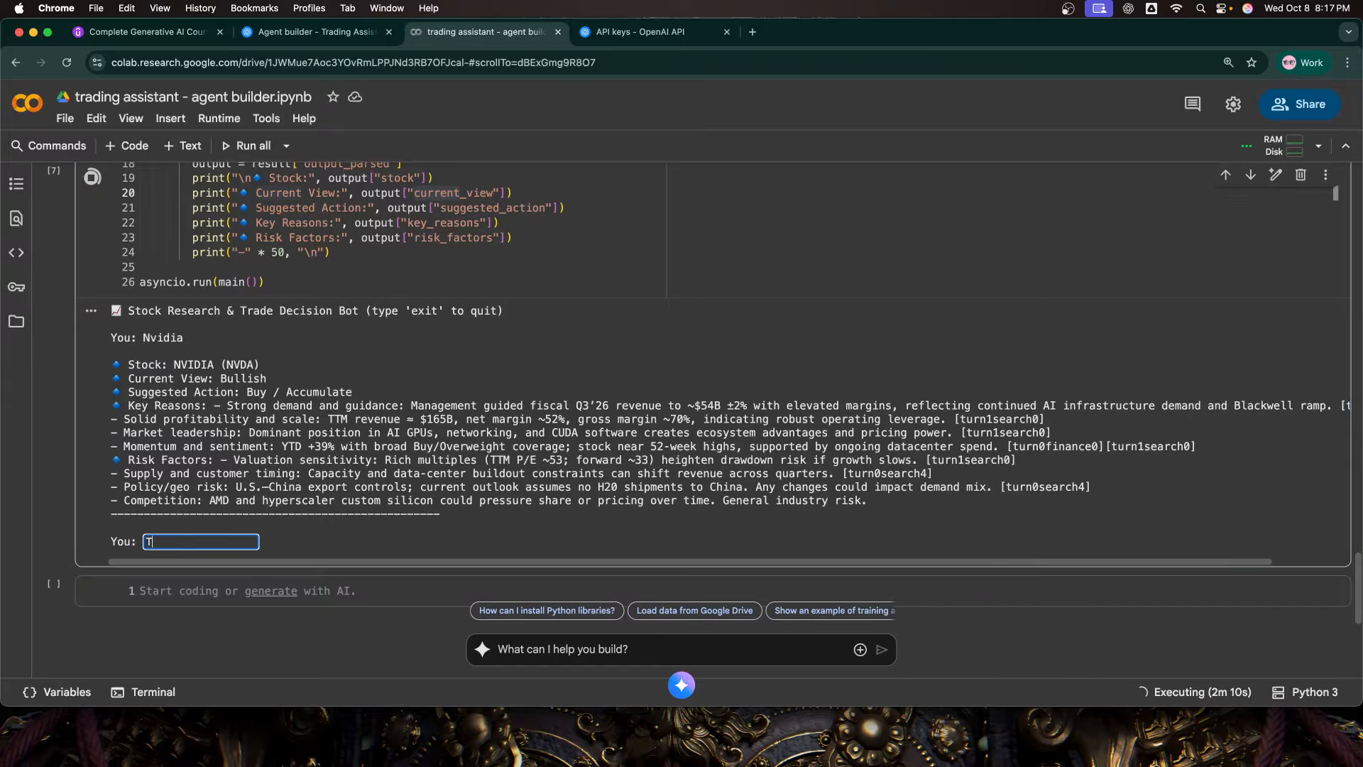
type("esla")
key("Return")
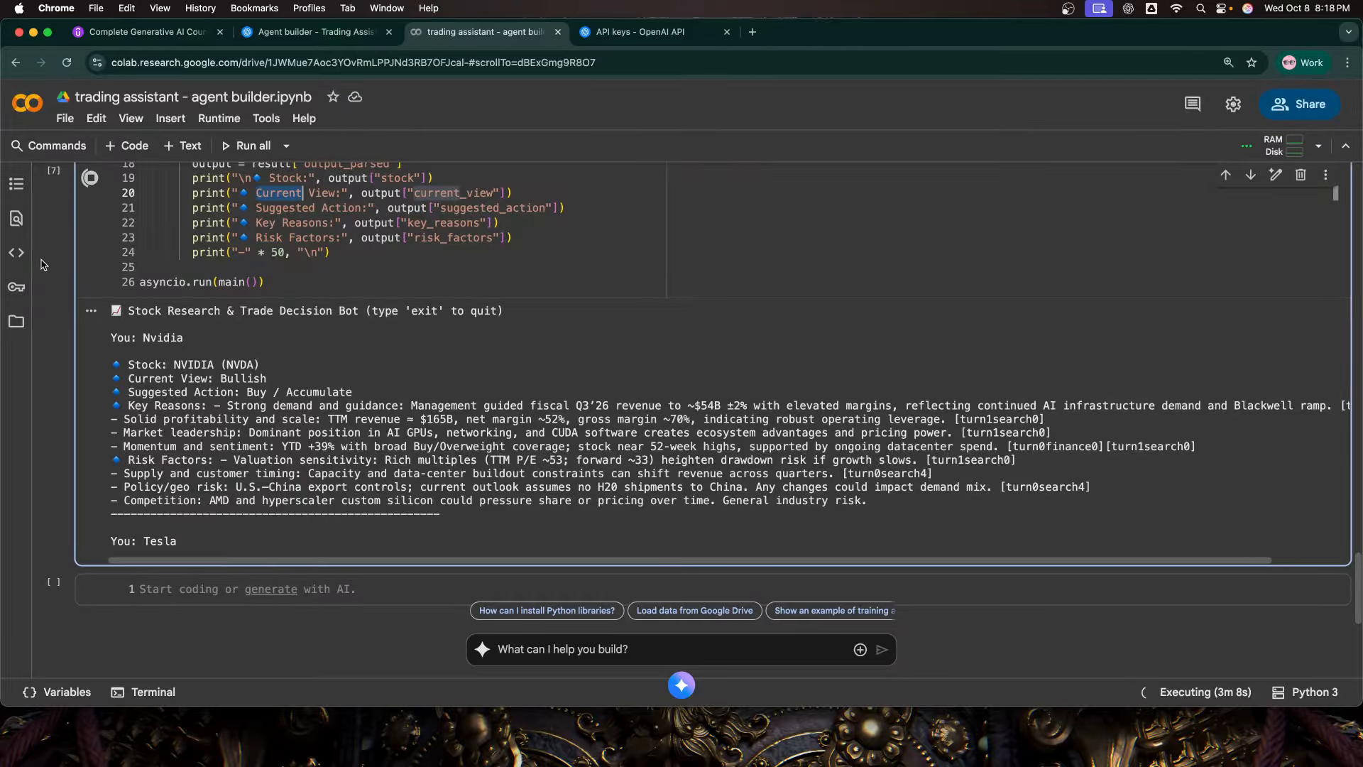
Step: Switch to Agent Builder to view the Trading Assistant Workflow canvas and compare it with the Colab notebook
left_click(345, 31)
left_click(307, 496)
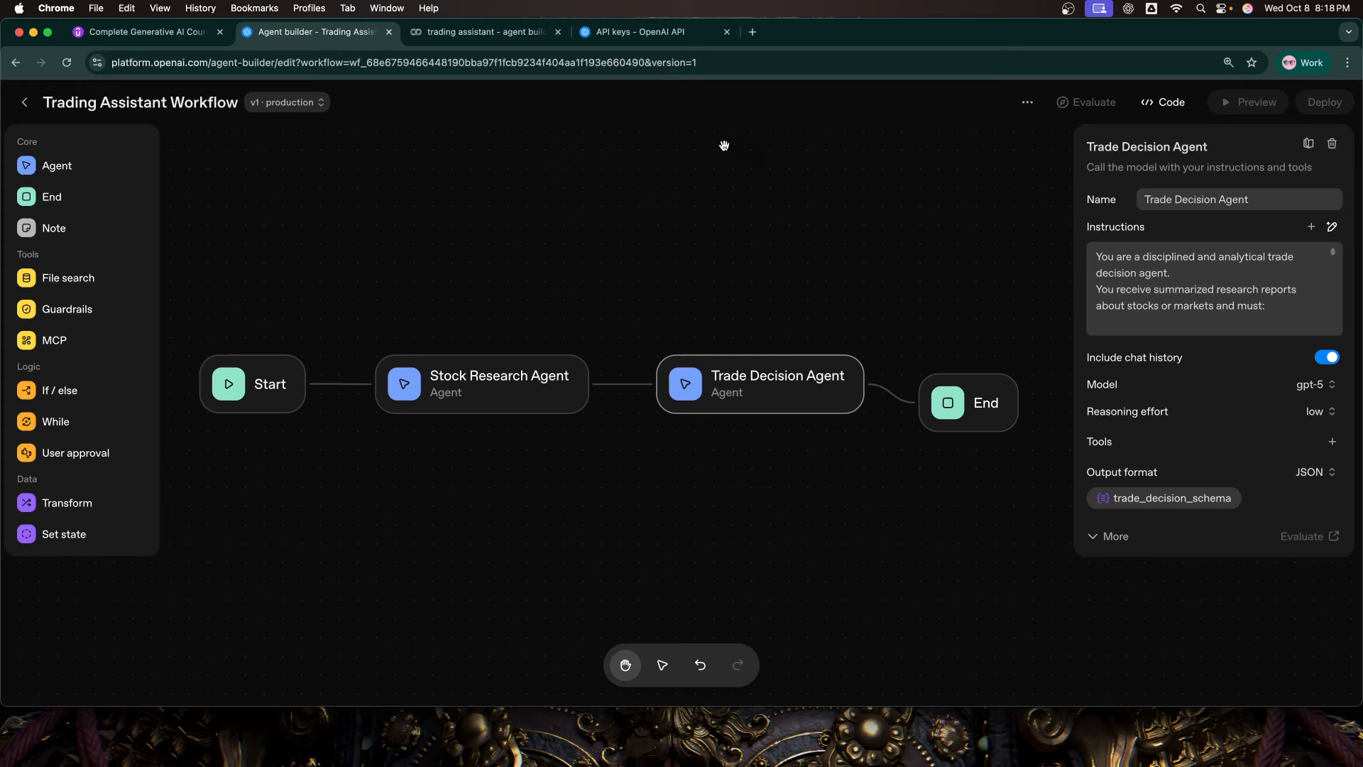
left_click(495, 39)
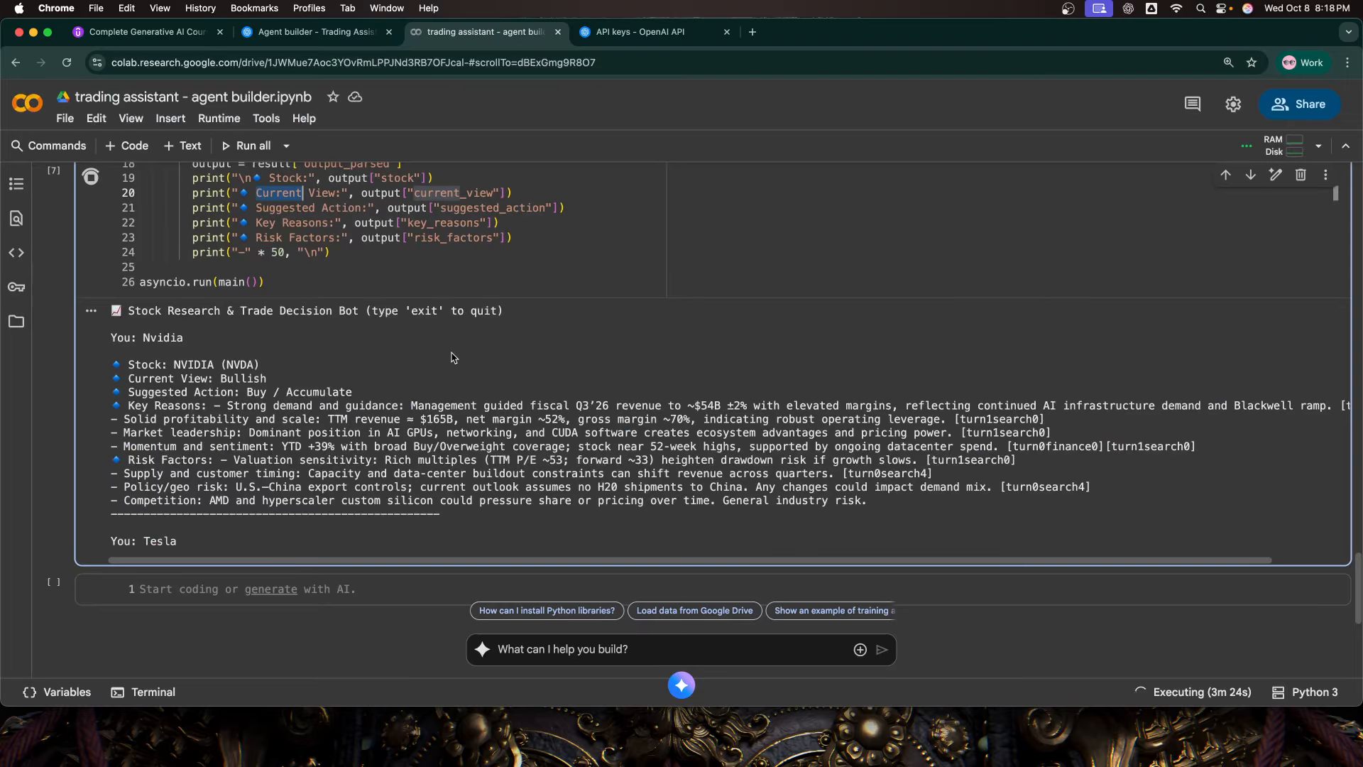
left_click(316, 32)
Step: Review the workflow code, the chat loop and the bot's replies in Colab while the Tesla query runs
scroll(428, 387, "up", 3)
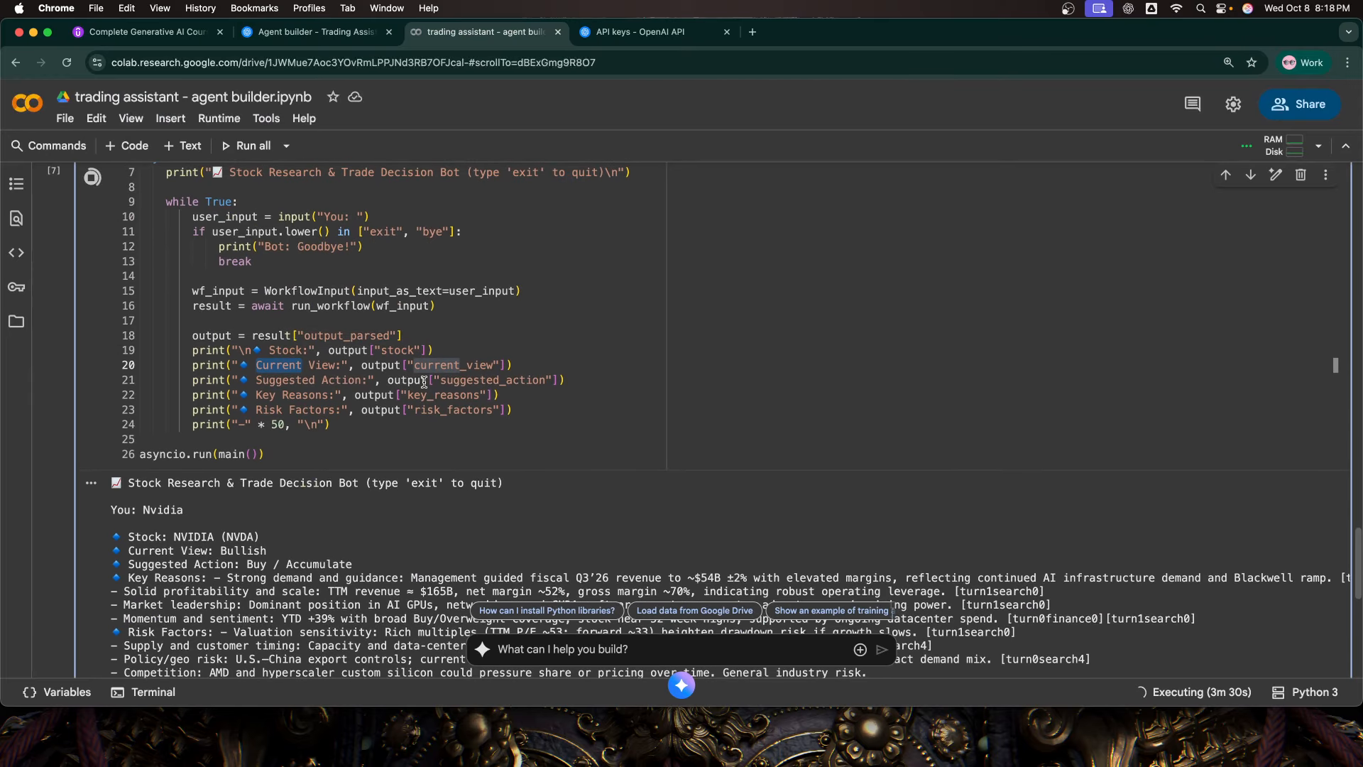
scroll(425, 389, "down", 6)
scroll(426, 389, "up", 5)
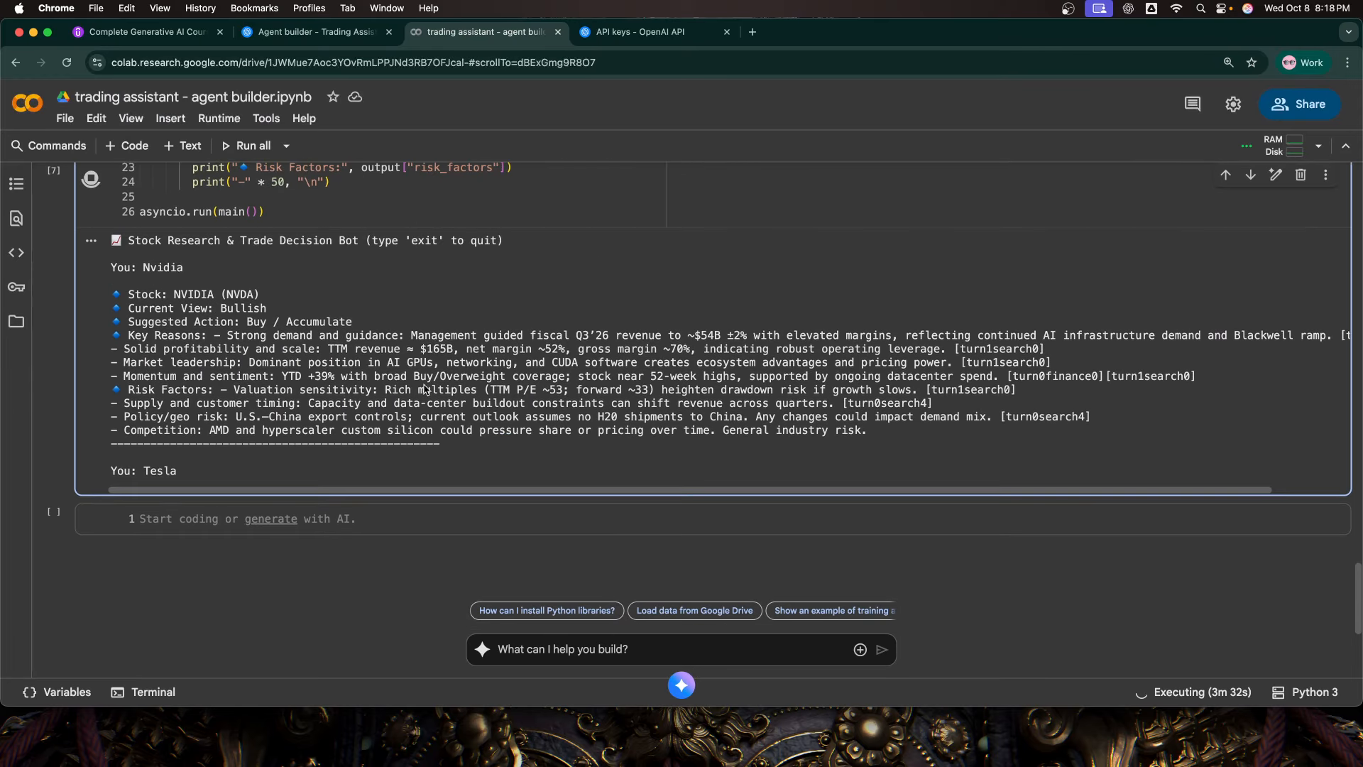
scroll(425, 387, "up", 2)
scroll(422, 388, "down", 5)
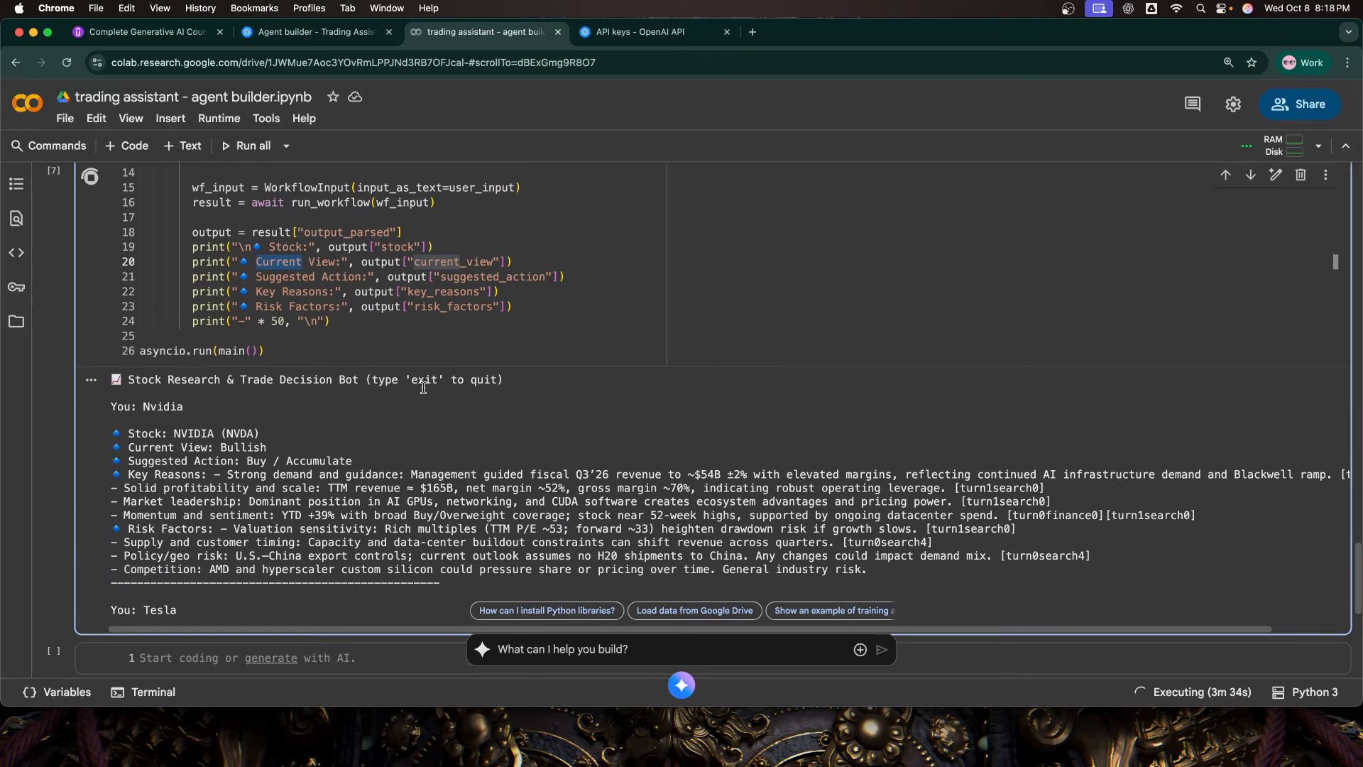
scroll(420, 390, "down", 2)
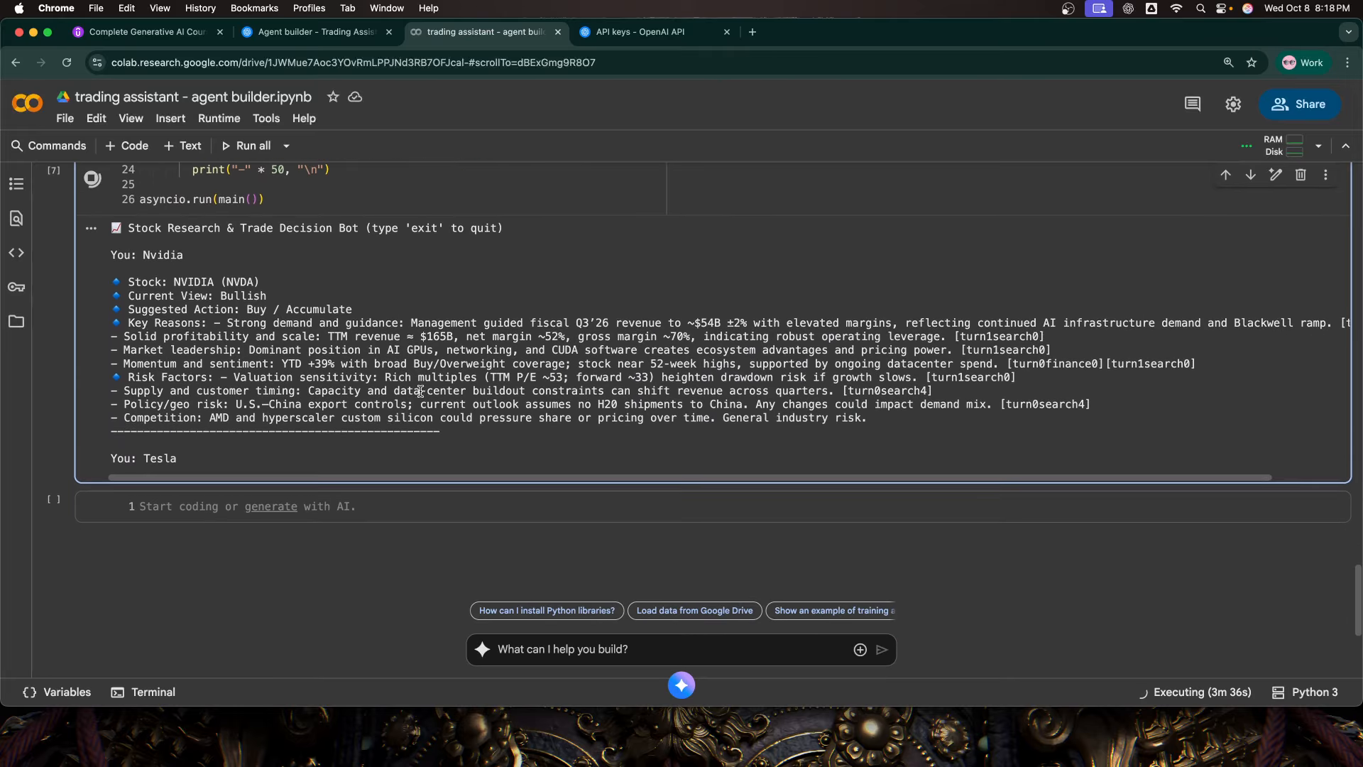
scroll(420, 391, "up", 5)
scroll(420, 391, "up", 10)
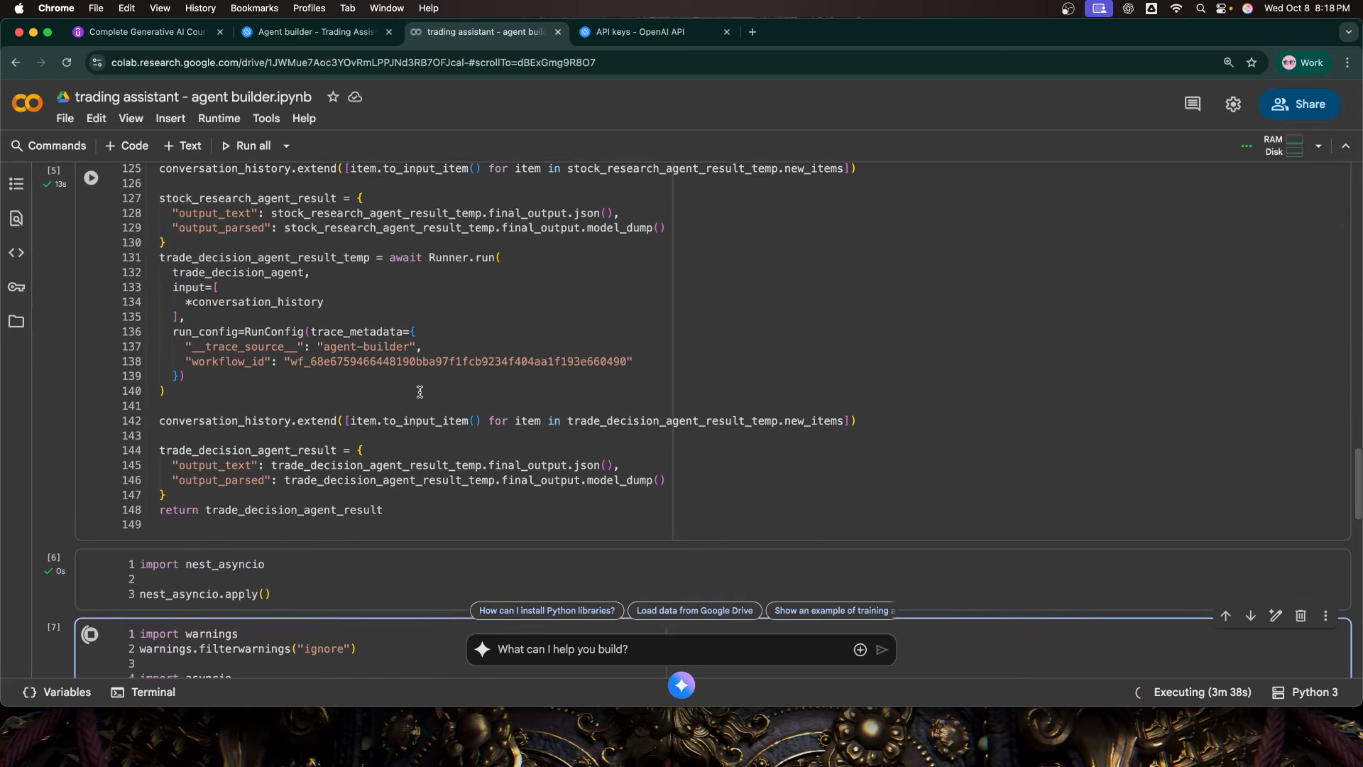
scroll(421, 392, "down", 12)
scroll(422, 398, "down", 3)
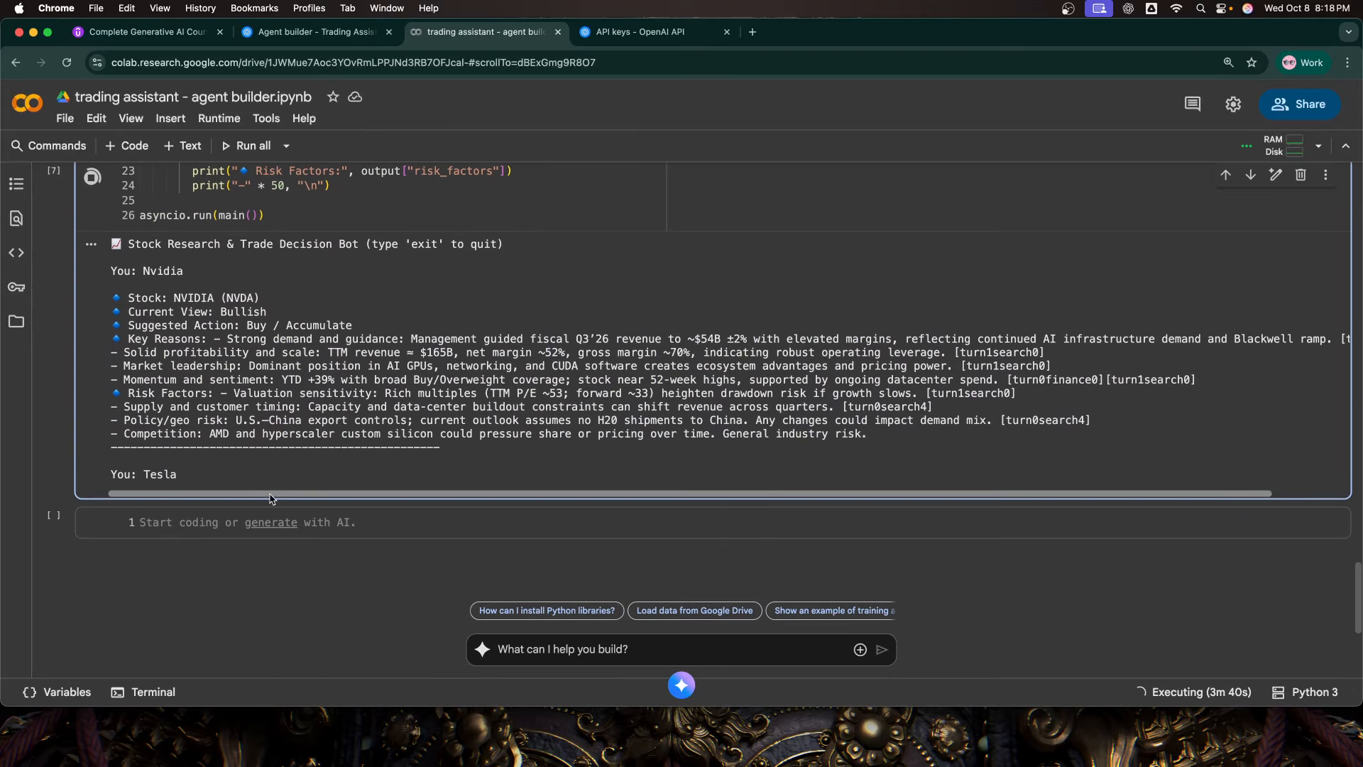
left_click(201, 529)
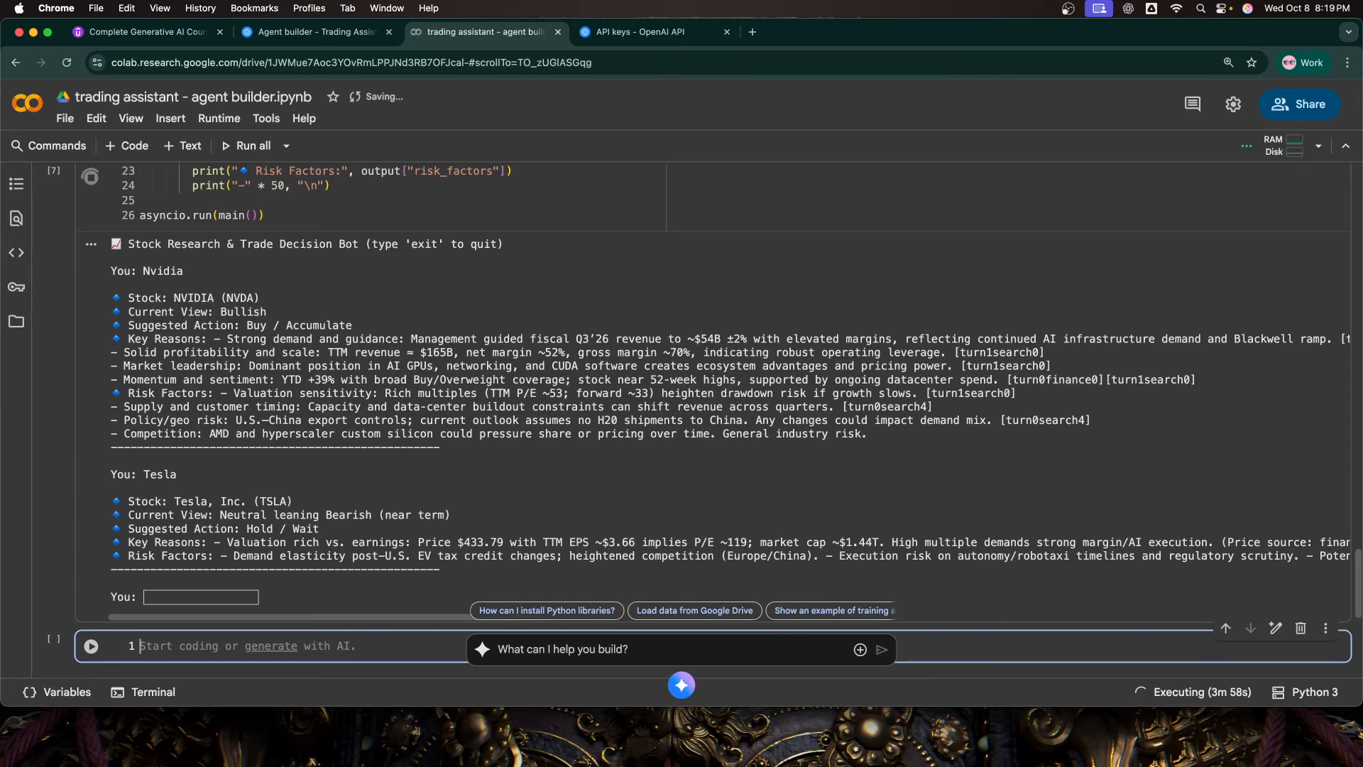
Step: Submit "exit" at the bot's input prompt below the Tesla reply to end the chat session
scroll(142, 497, "down", 2)
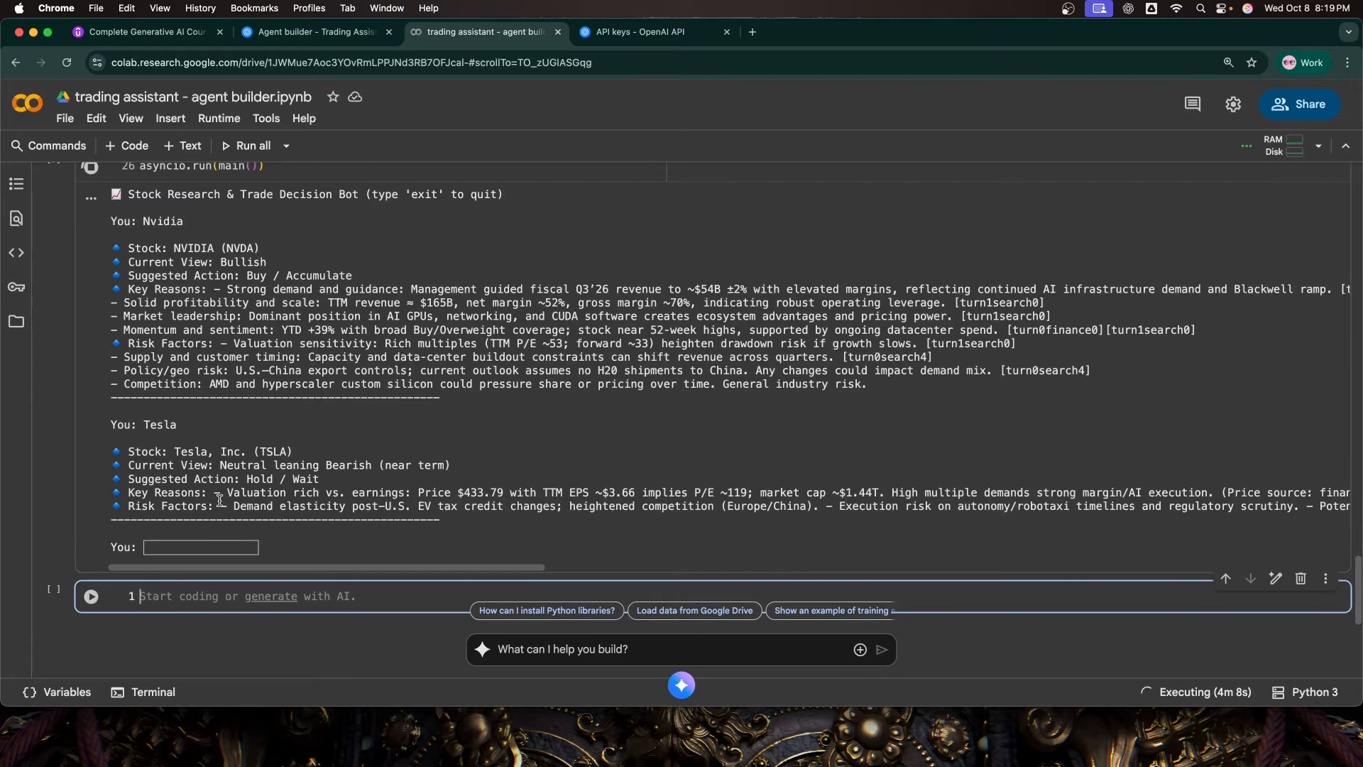
scroll(324, 533, "down", 1)
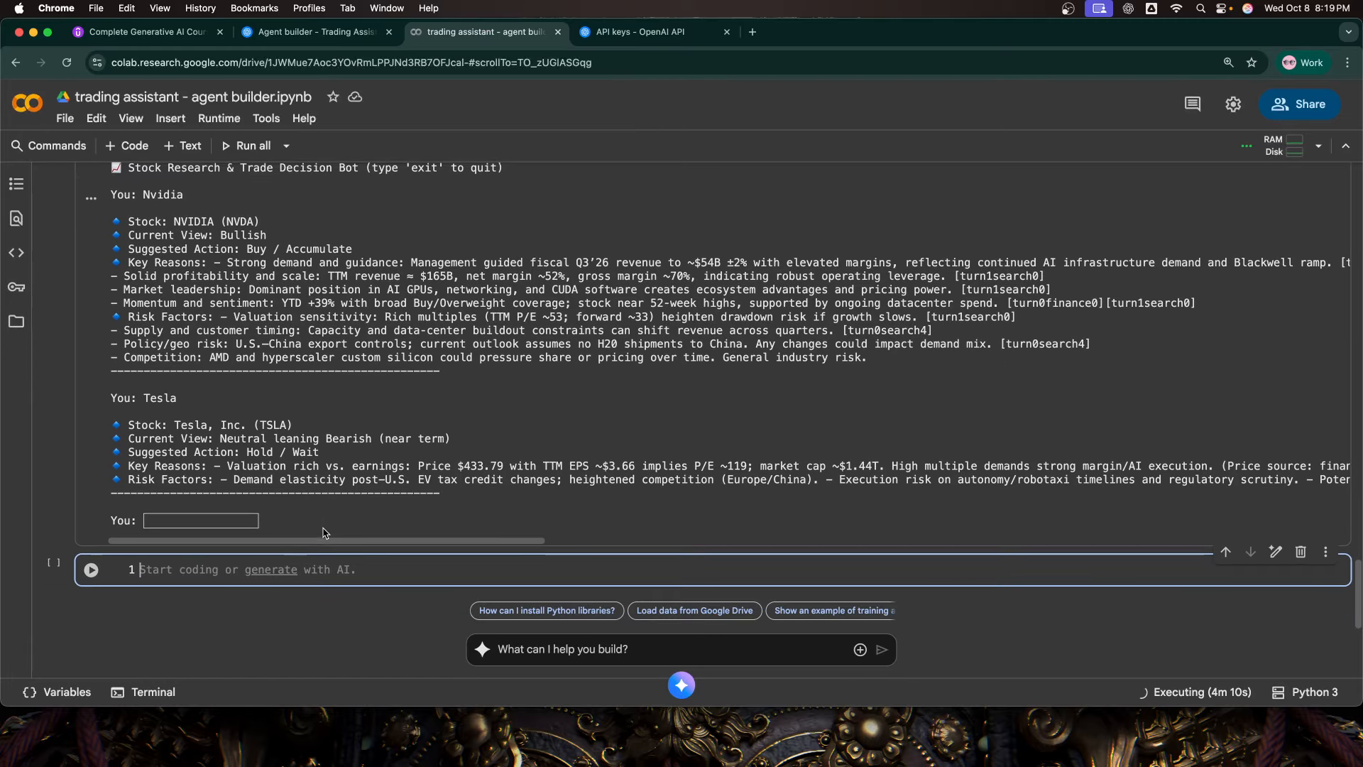
scroll(324, 533, "up", 1)
scroll(204, 512, "up", 1)
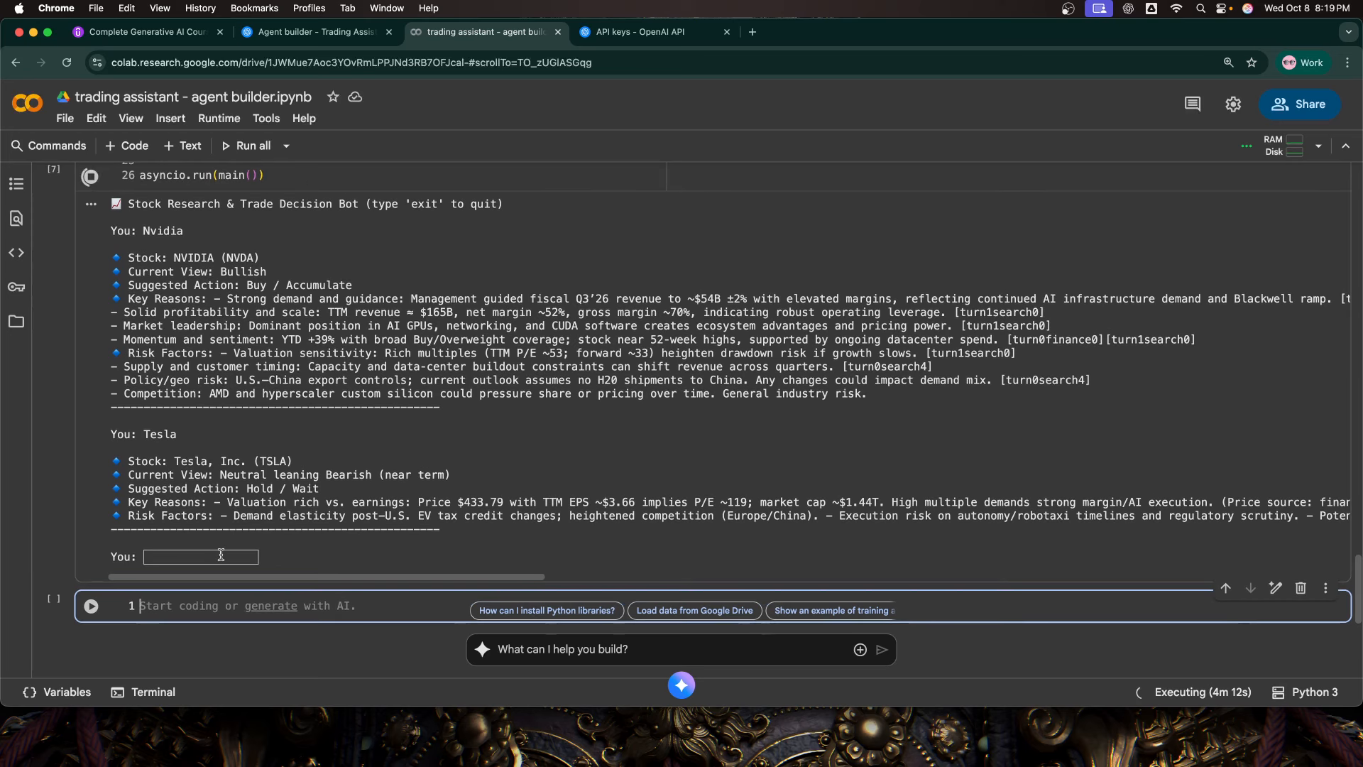
scroll(216, 547, "up", 5)
scroll(222, 562, "down", 5)
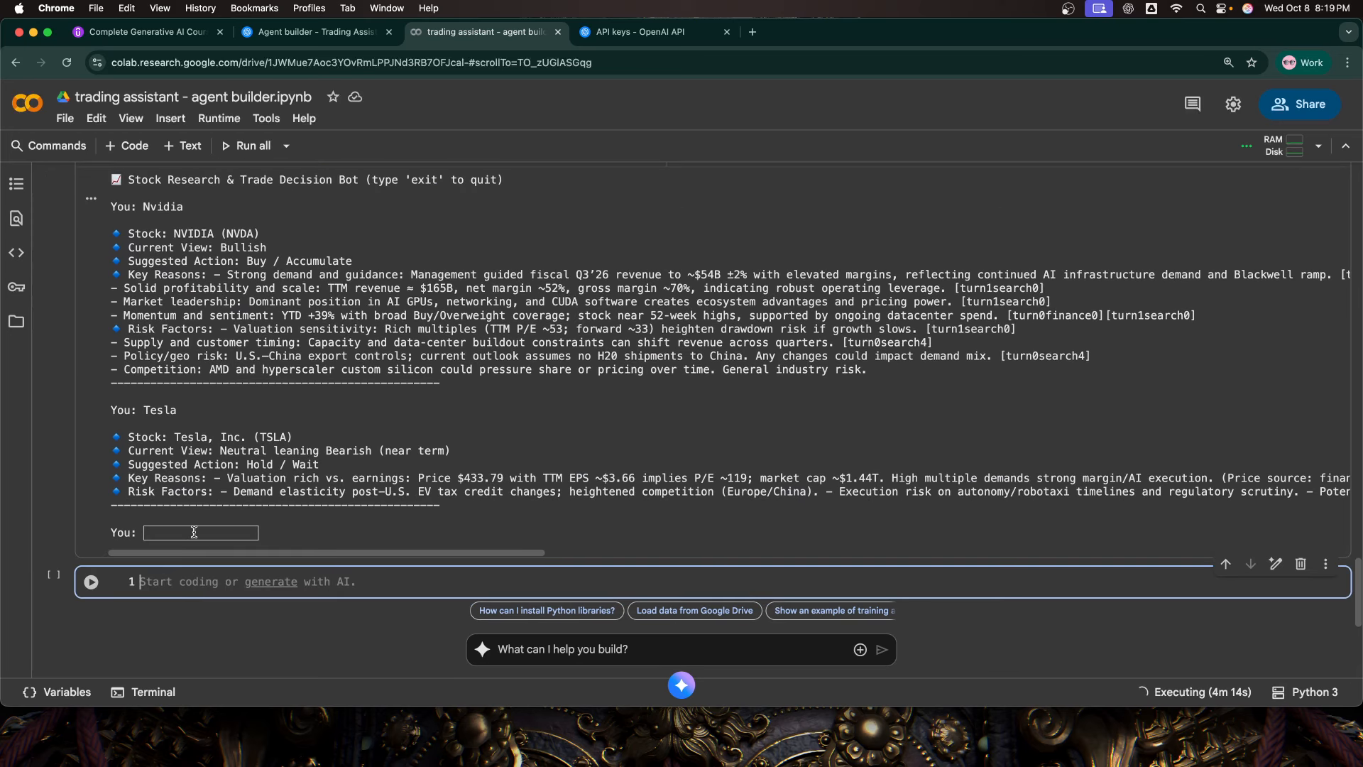
left_click(205, 533)
type("exit")
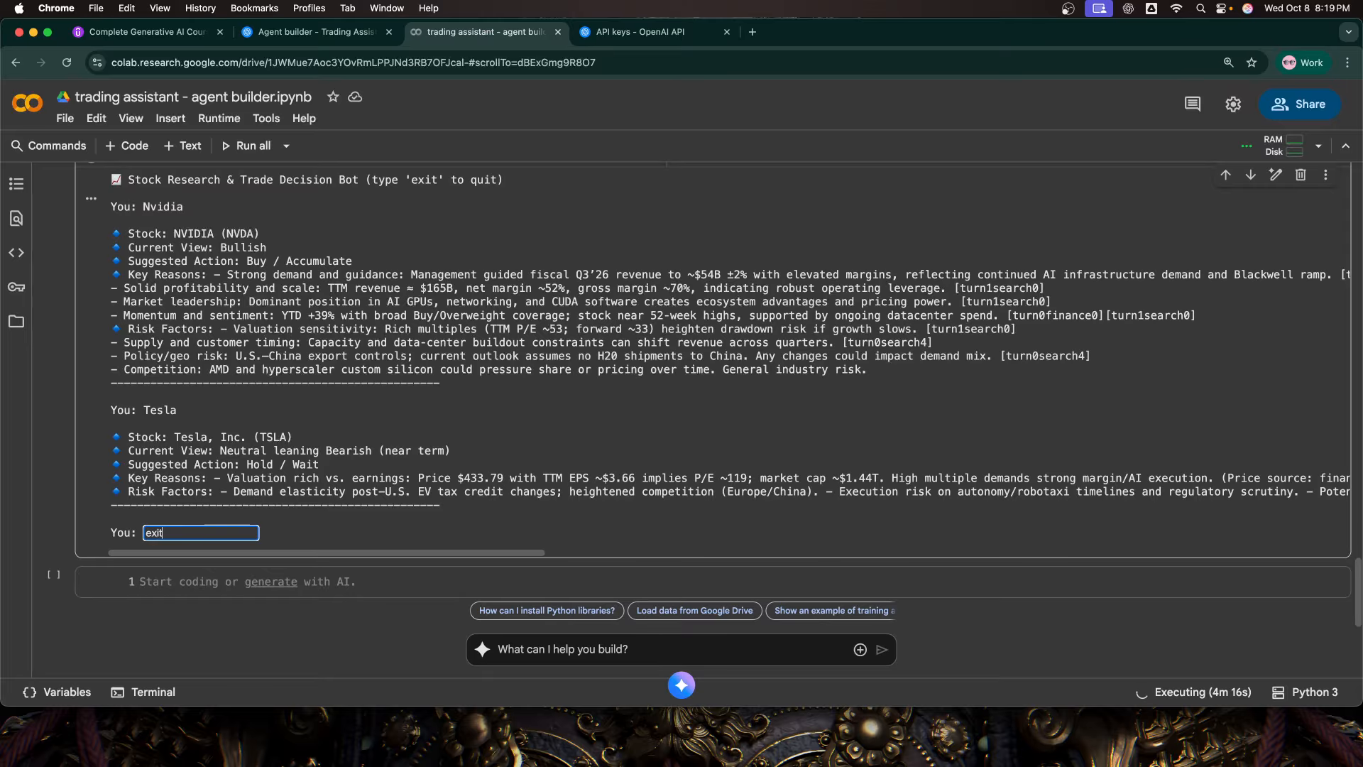
key("Return")
Step: Review the completed chat output and the notebook's cells, from package installation and API key setup through the workflow code to the chat loop
scroll(259, 545, "down", 6)
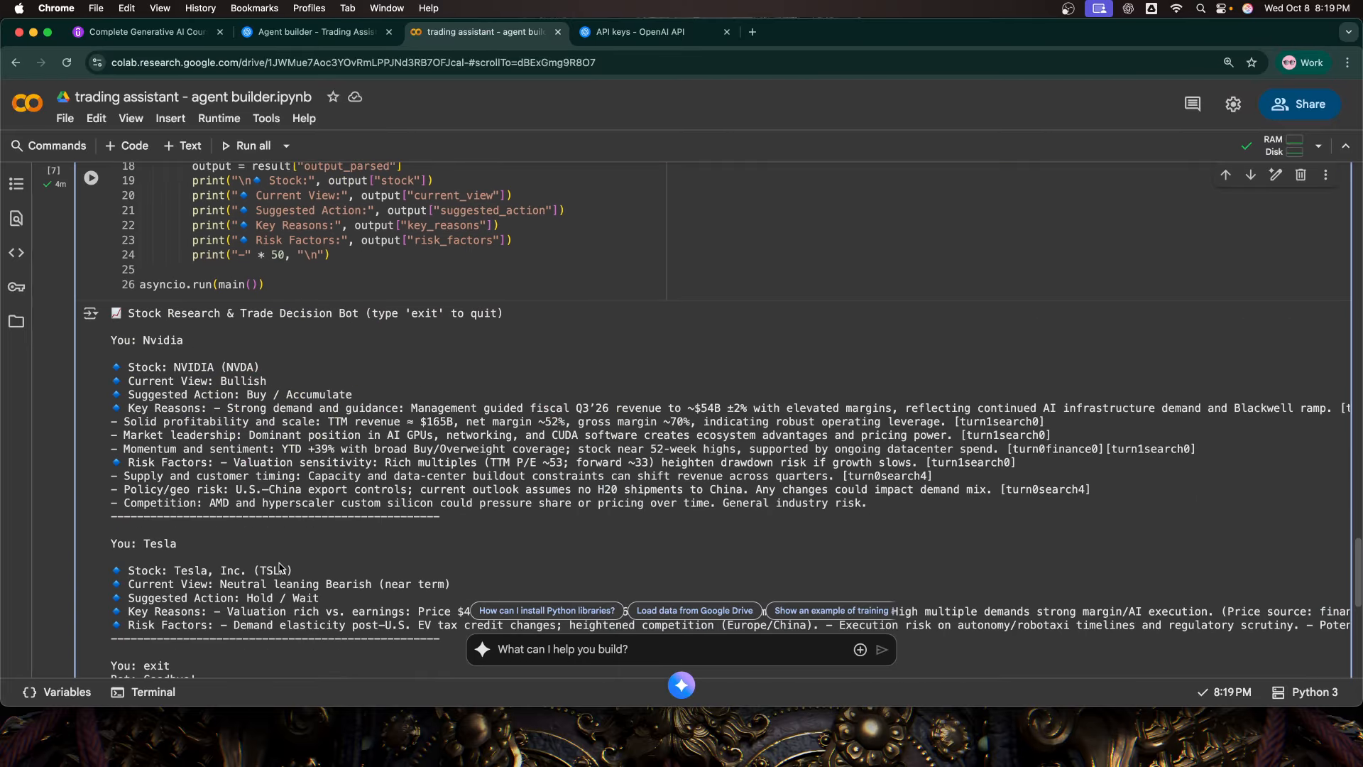
scroll(281, 582, "up", 2)
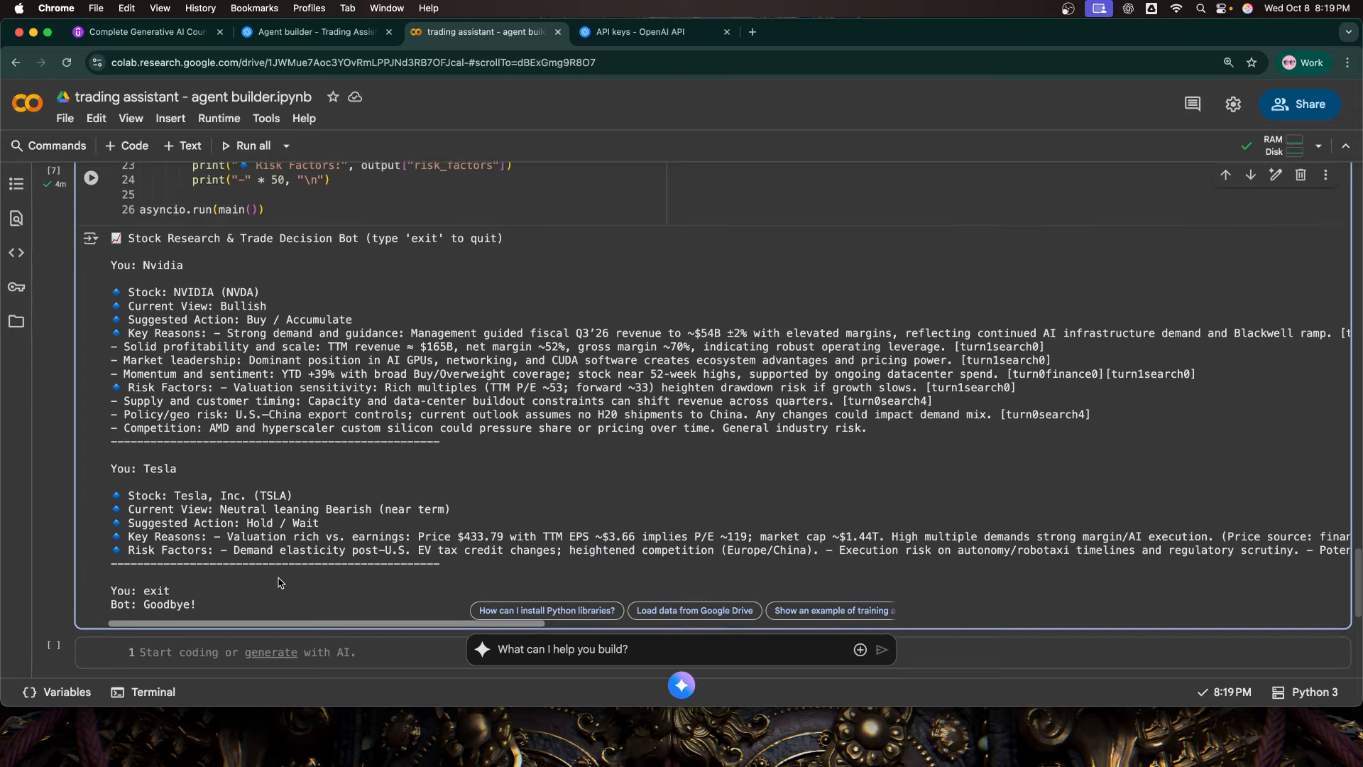
scroll(281, 582, "up", 2)
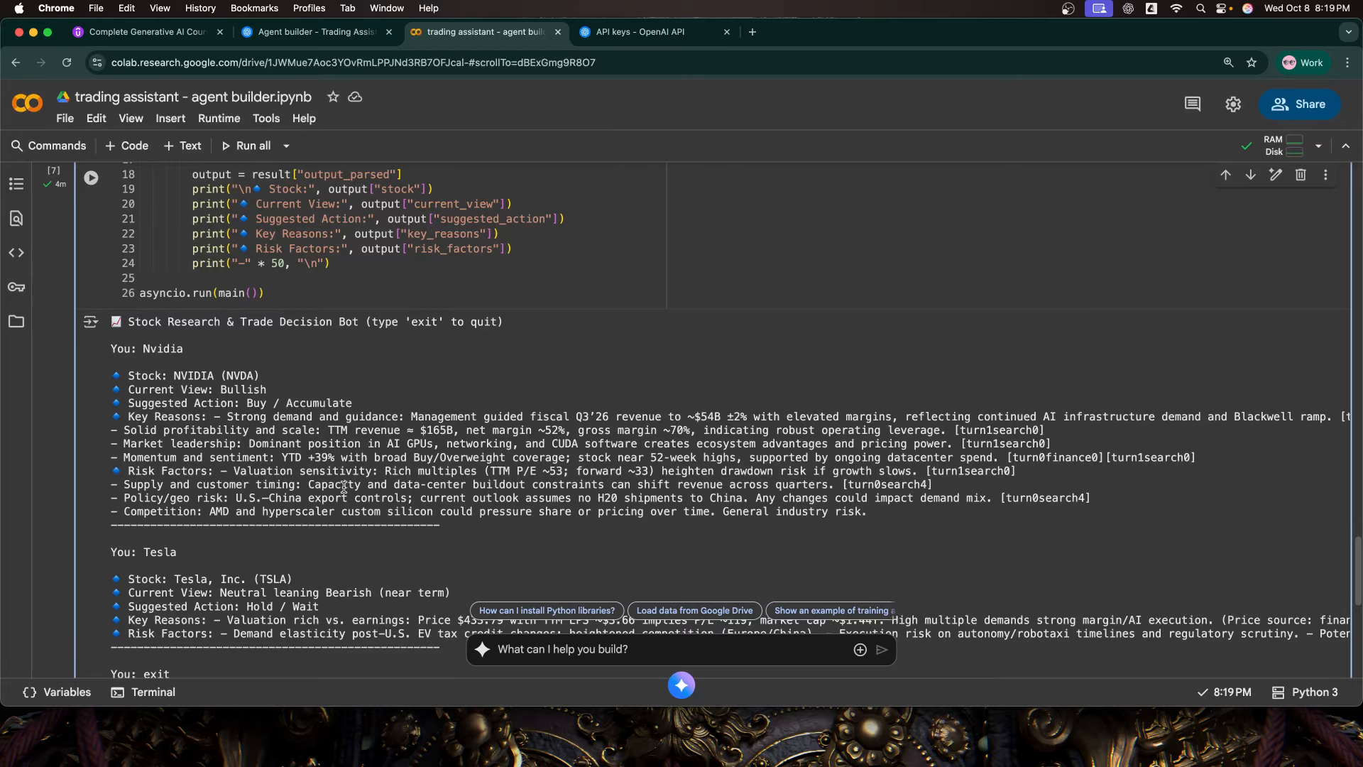
scroll(281, 513, "down", 2)
scroll(320, 529, "down", 3)
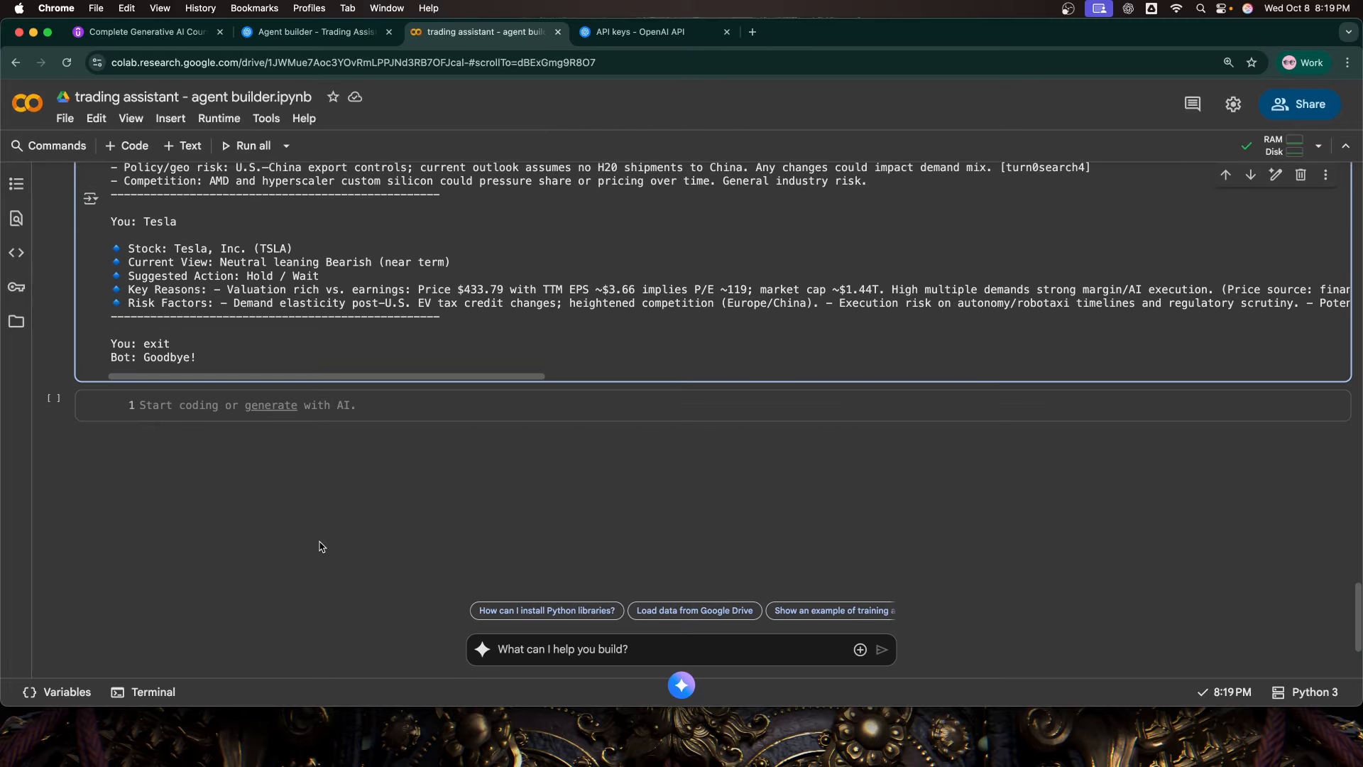
scroll(359, 531, "up", 7)
scroll(359, 532, "up", 20)
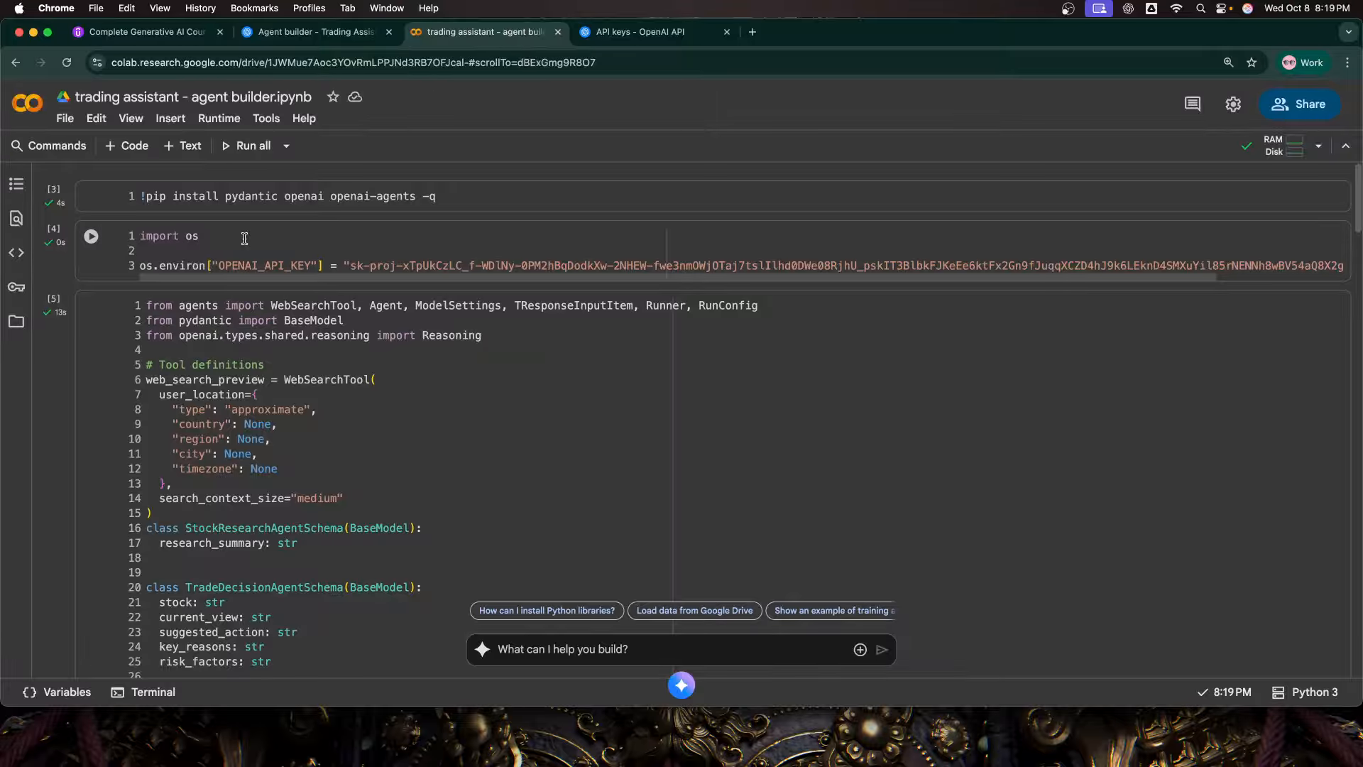
scroll(244, 238, "down", 20)
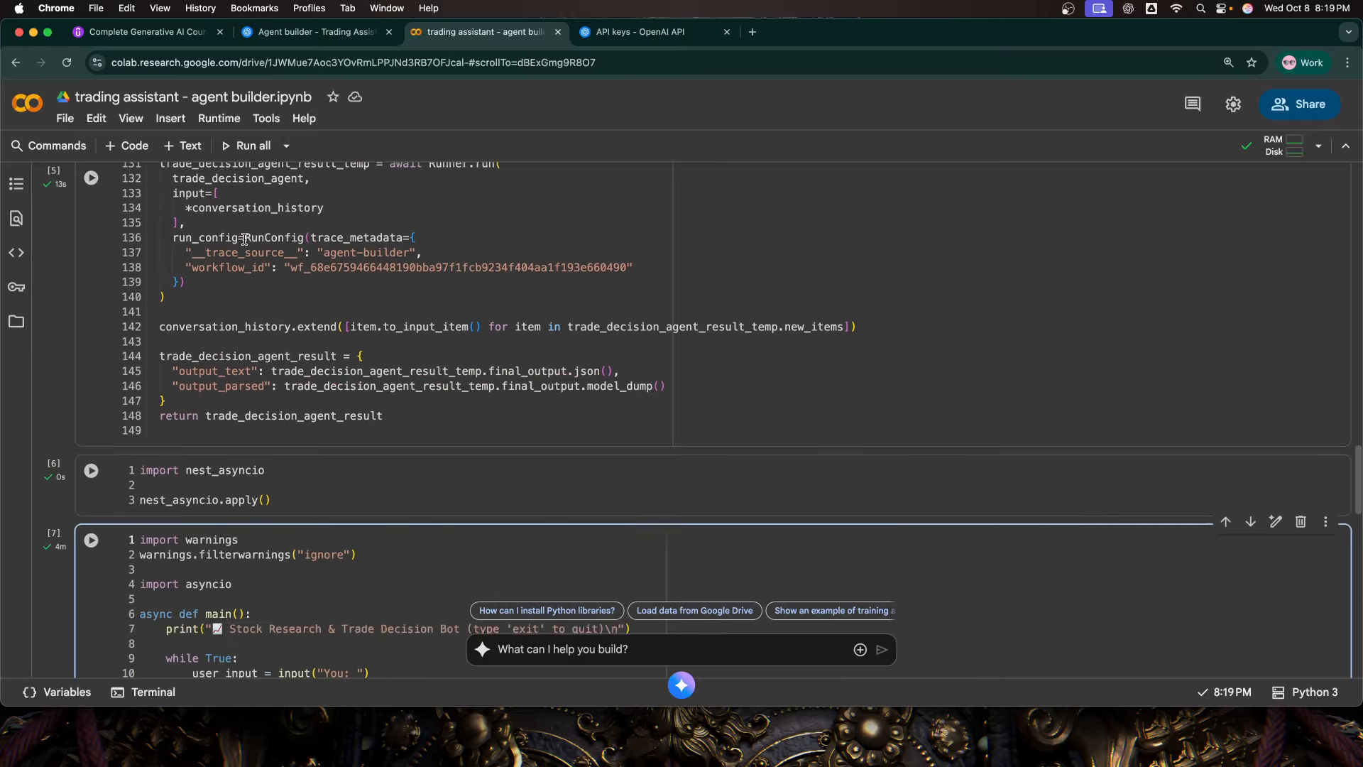
scroll(245, 238, "down", 4)
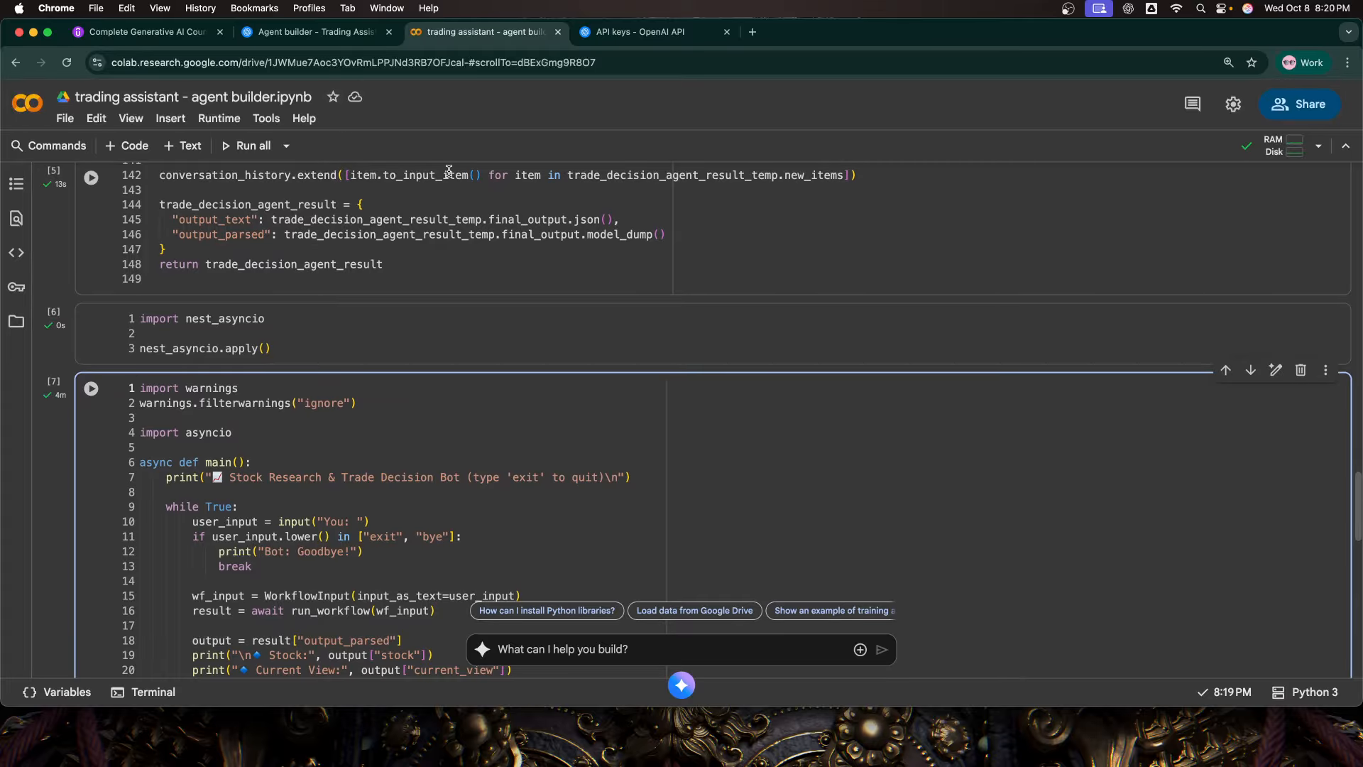
mouse_move(450, 173)
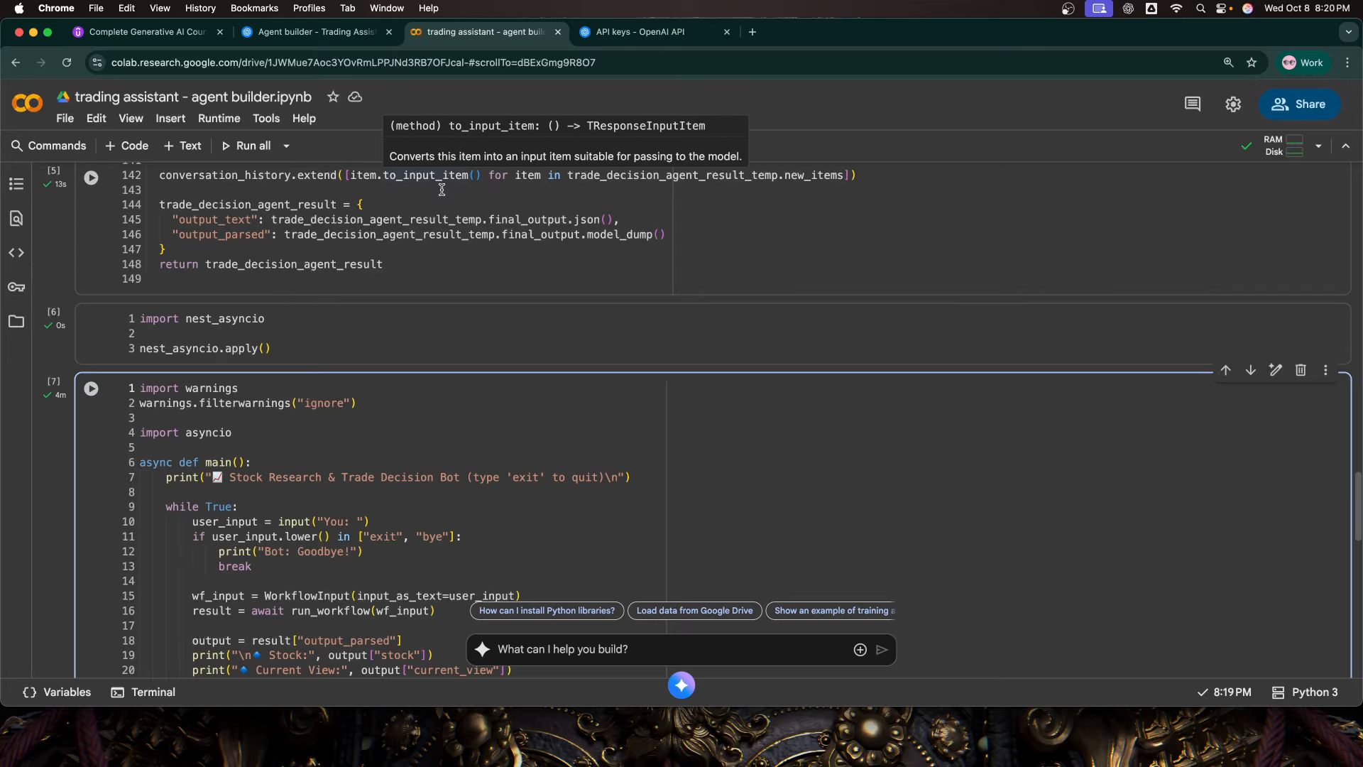
scroll(442, 190, "down", 20)
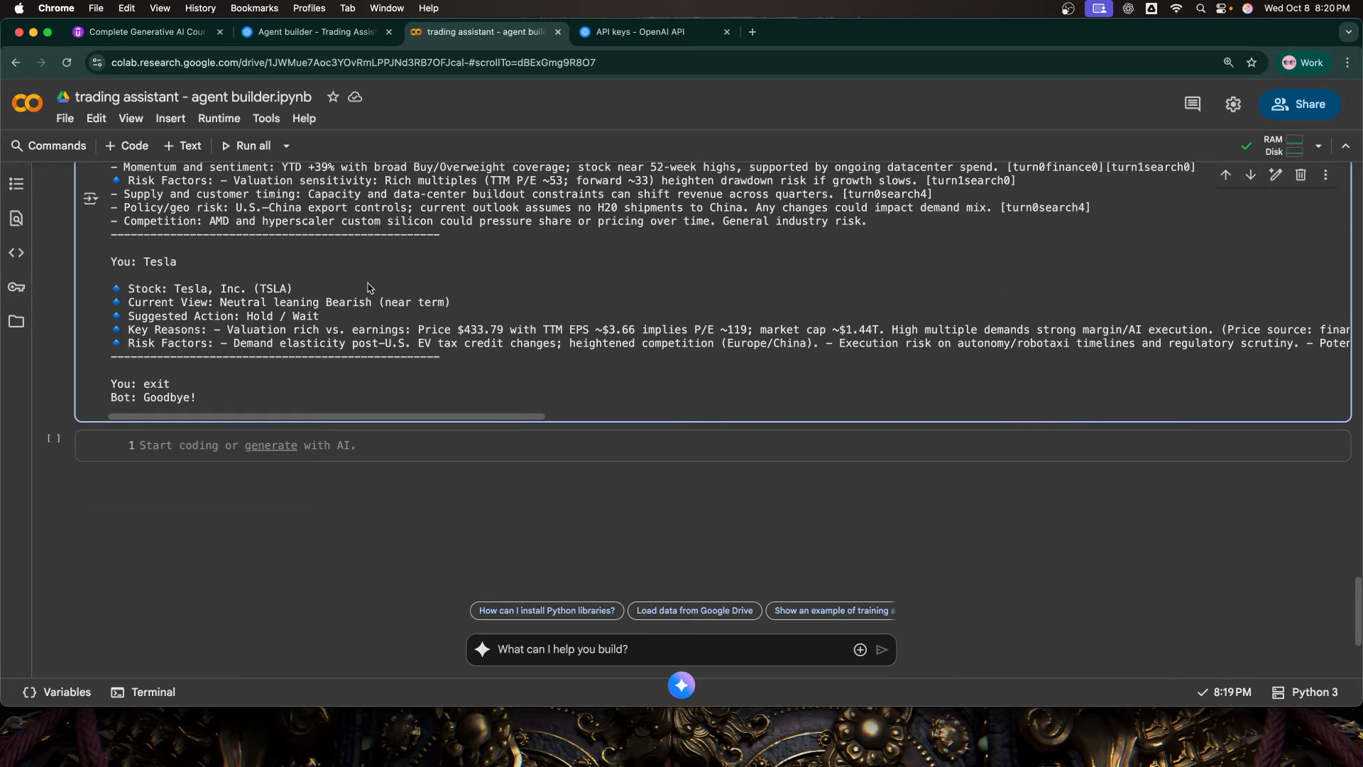